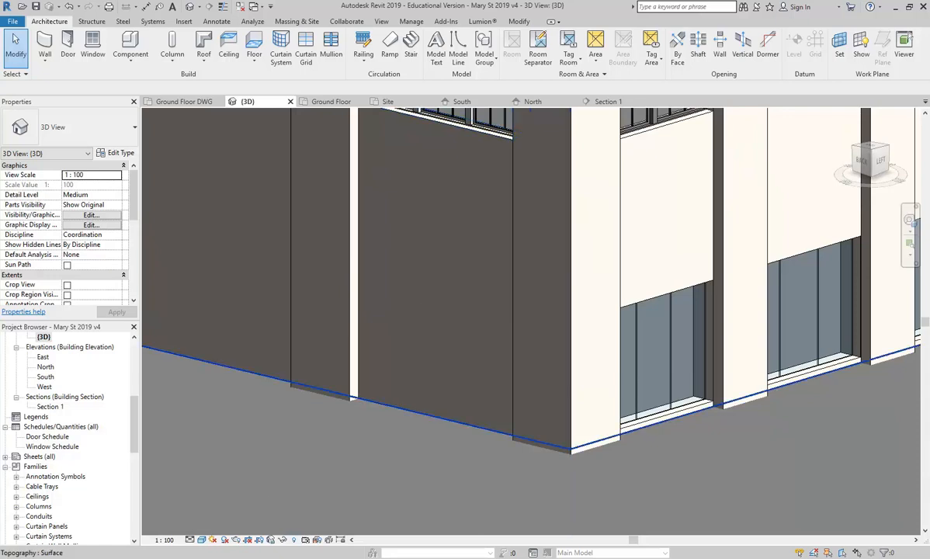
Step: Start editing the profile of the existing 470 mm wall along the building's back facade
{"action": "left_click", "coordinate": [407, 341]}
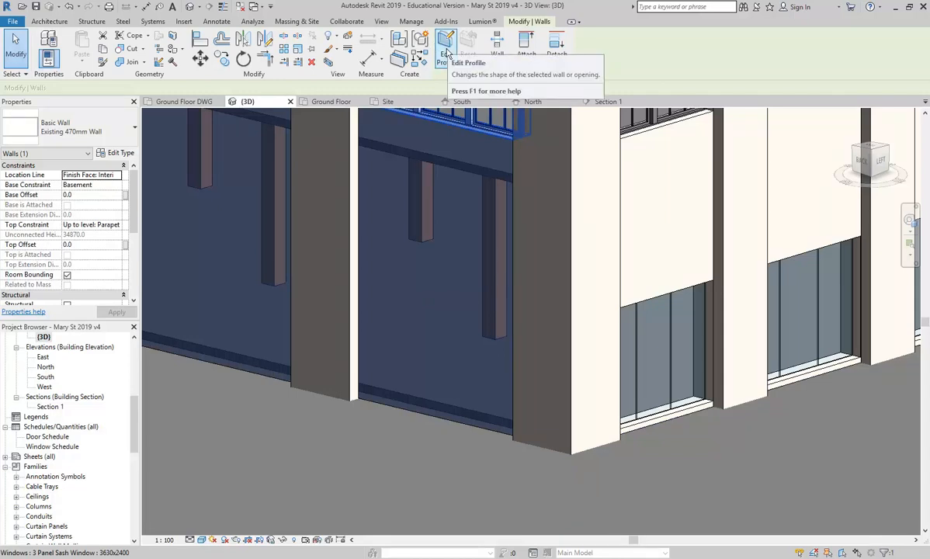
{"action": "left_click", "coordinate": [447, 53]}
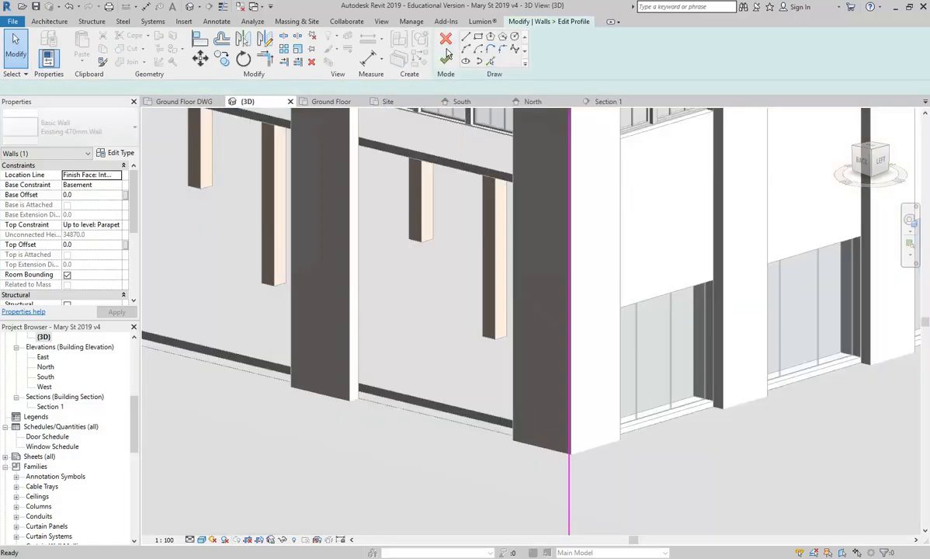
{"action": "scroll", "coordinate": [399, 314], "scroll_direction": "down", "scroll_amount": 3}
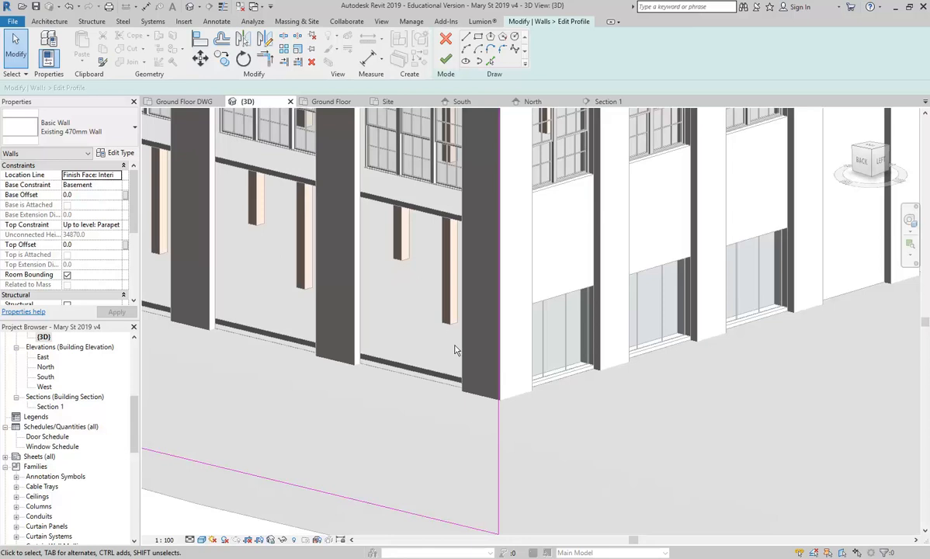
{"action": "scroll", "coordinate": [409, 339], "scroll_direction": "up", "scroll_amount": 3}
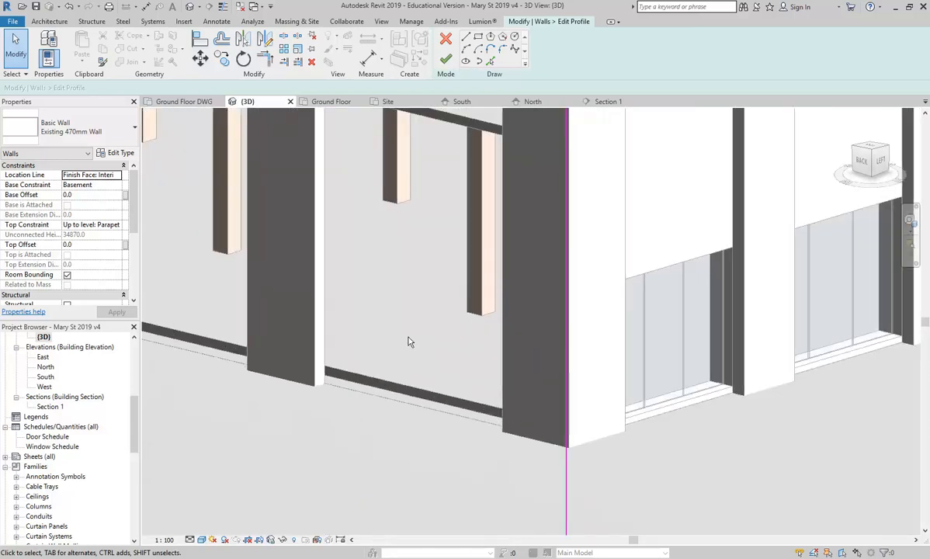
Step: Add a profile line picked from the edge of the Generic 150mm floor at the base of the corner bay
{"action": "left_click", "coordinate": [491, 61]}
{"action": "scroll", "coordinate": [425, 318], "scroll_direction": "up", "scroll_amount": 3}
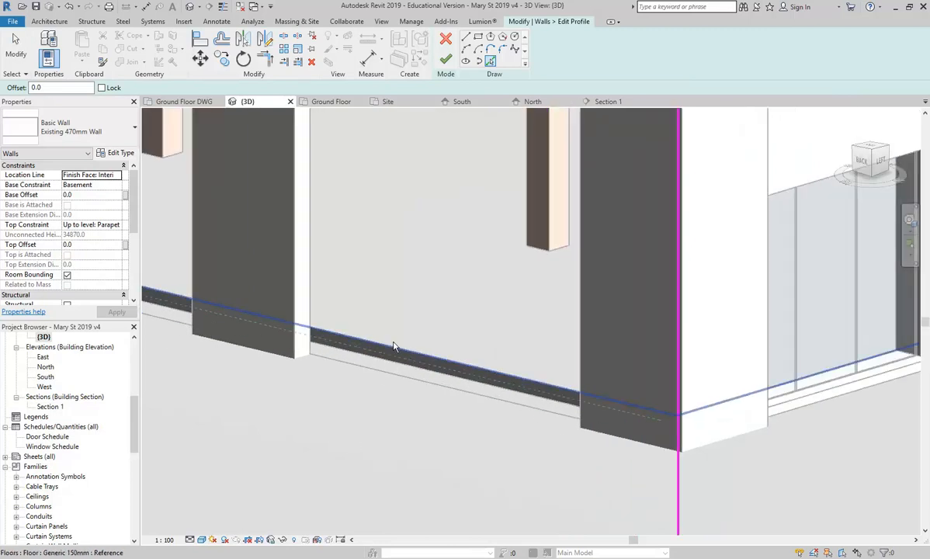
{"action": "left_click", "coordinate": [386, 348]}
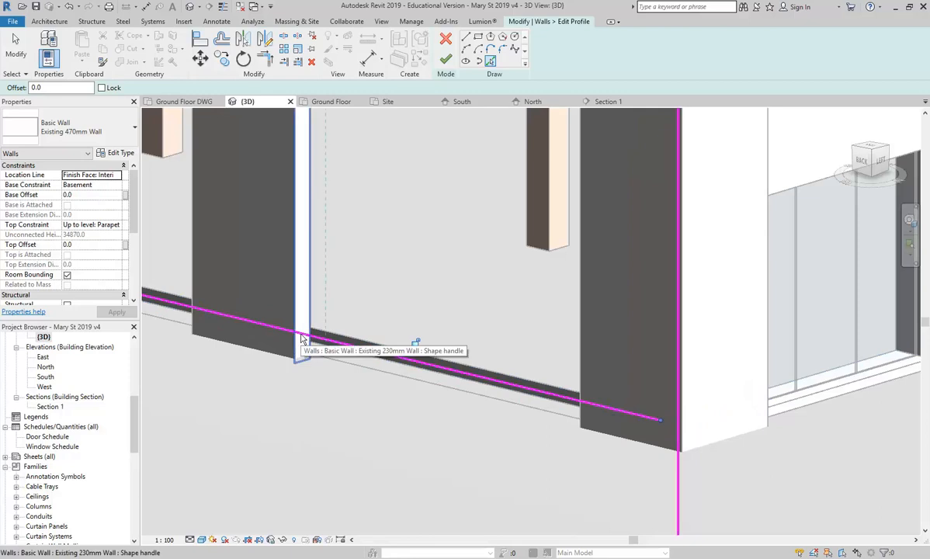
Step: Add two vertical profile lines picked from the edges of the piers on either side of the corner bay
{"action": "scroll", "coordinate": [432, 262], "scroll_direction": "down", "scroll_amount": 3}
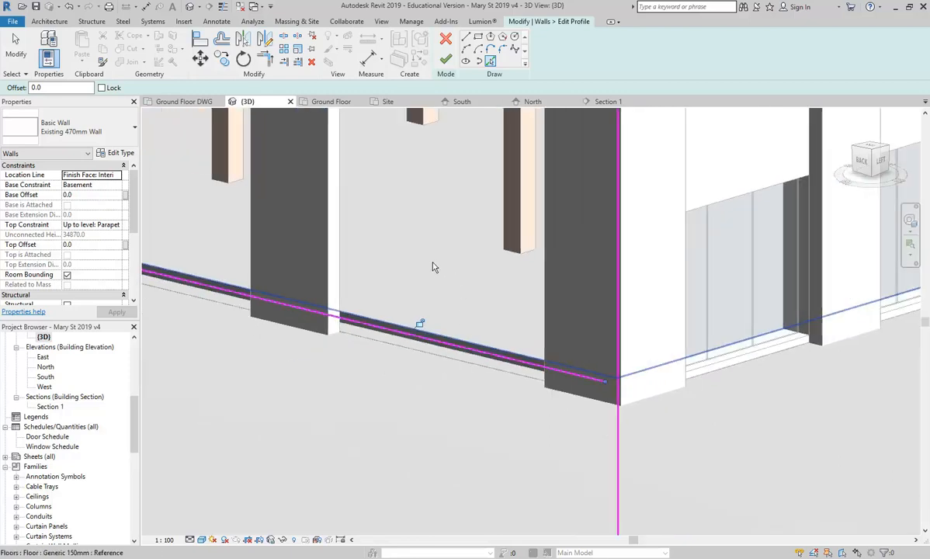
{"action": "middle_click_drag", "start_coordinate": [518, 287], "coordinate": [520, 308], "text": "shift"}
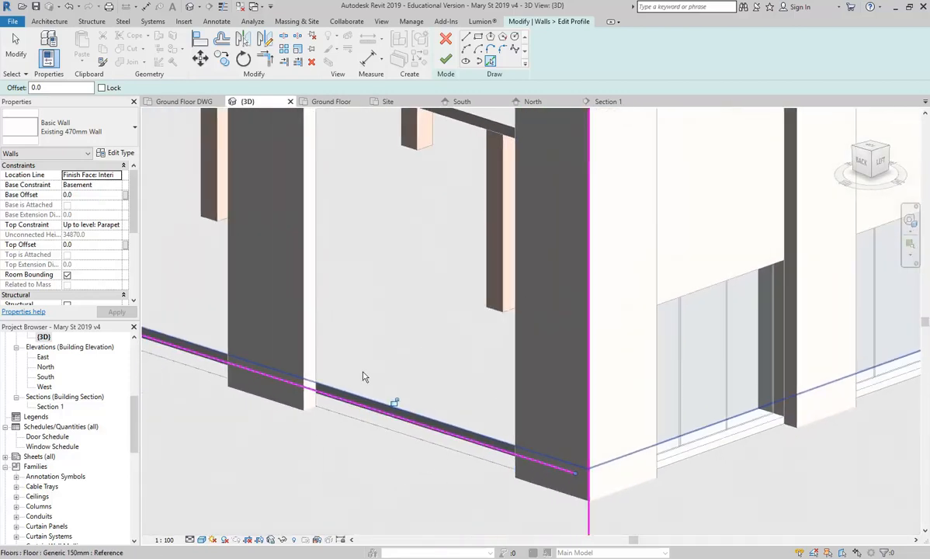
{"action": "scroll", "coordinate": [332, 424], "scroll_direction": "up", "scroll_amount": 3}
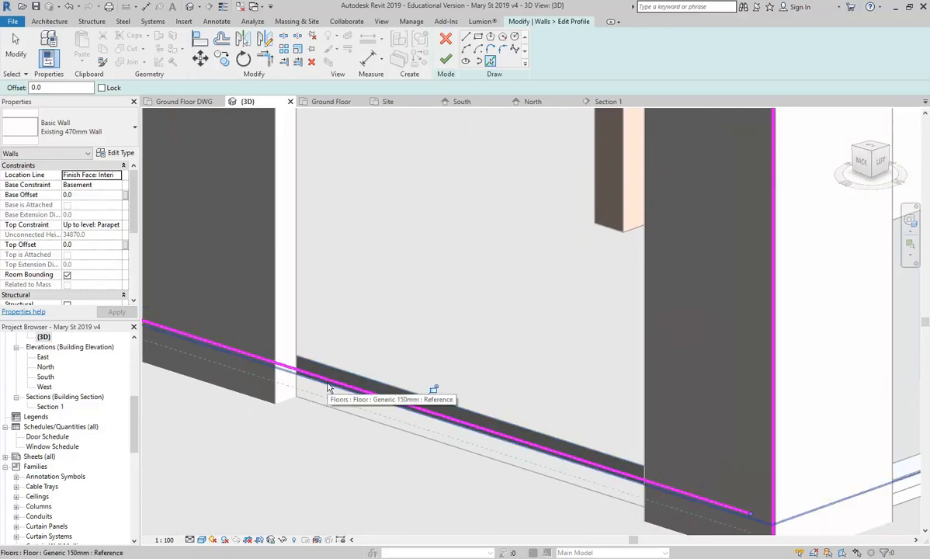
{"action": "scroll", "coordinate": [327, 257], "scroll_direction": "down", "scroll_amount": 1}
{"action": "middle_click_drag", "start_coordinate": [326, 259], "coordinate": [333, 322]}
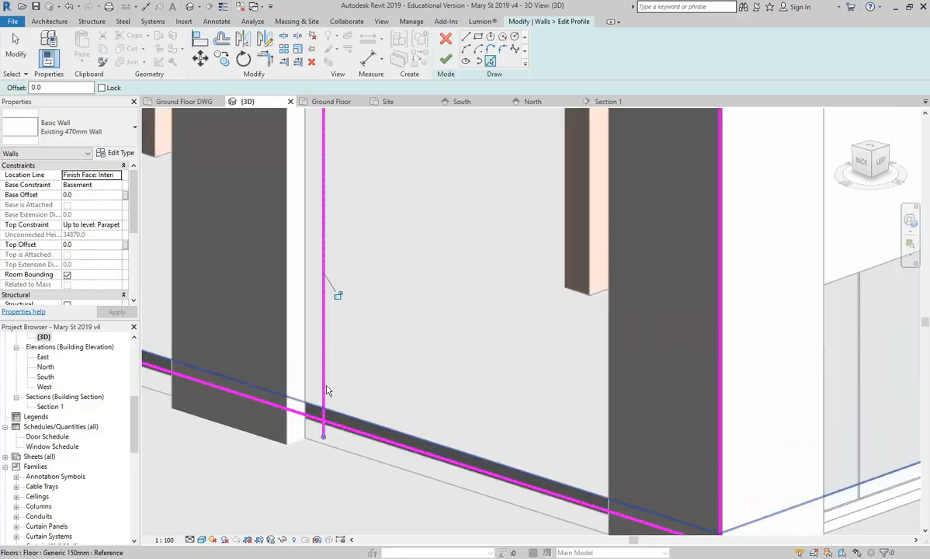
{"action": "mouse_move", "coordinate": [372, 367]}
{"action": "middle_mouse_down", "text": "shift"}
{"action": "mouse_move", "coordinate": [344, 388]}
{"action": "mouse_move", "coordinate": [426, 372]}
{"action": "mouse_move", "coordinate": [340, 388]}
{"action": "mouse_move", "coordinate": [295, 297]}
{"action": "middle_mouse_up", "text": "shift"}
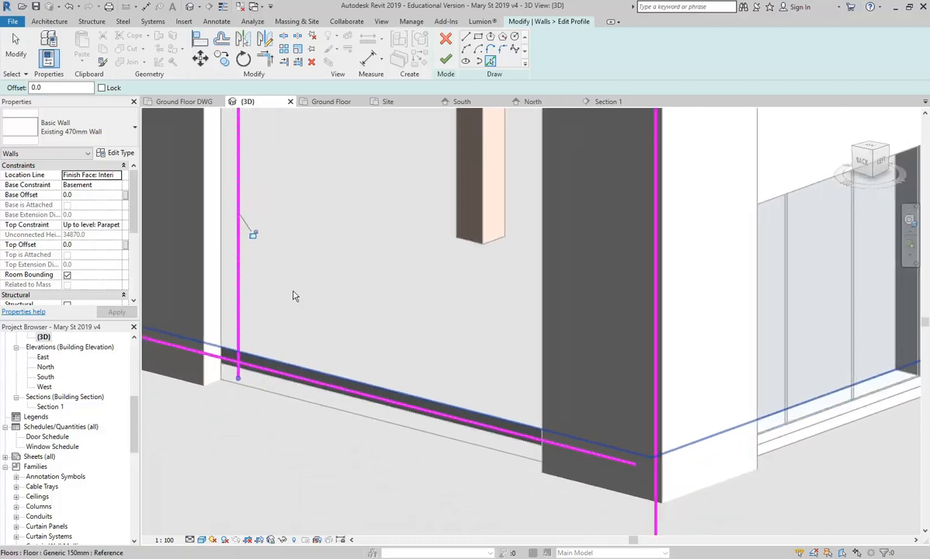
{"action": "mouse_move", "coordinate": [340, 343]}
{"action": "middle_mouse_down", "text": "shift"}
{"action": "mouse_move", "coordinate": [493, 354]}
{"action": "mouse_move", "coordinate": [401, 471]}
{"action": "middle_mouse_up", "text": "shift"}
{"action": "left_click", "coordinate": [521, 394]}
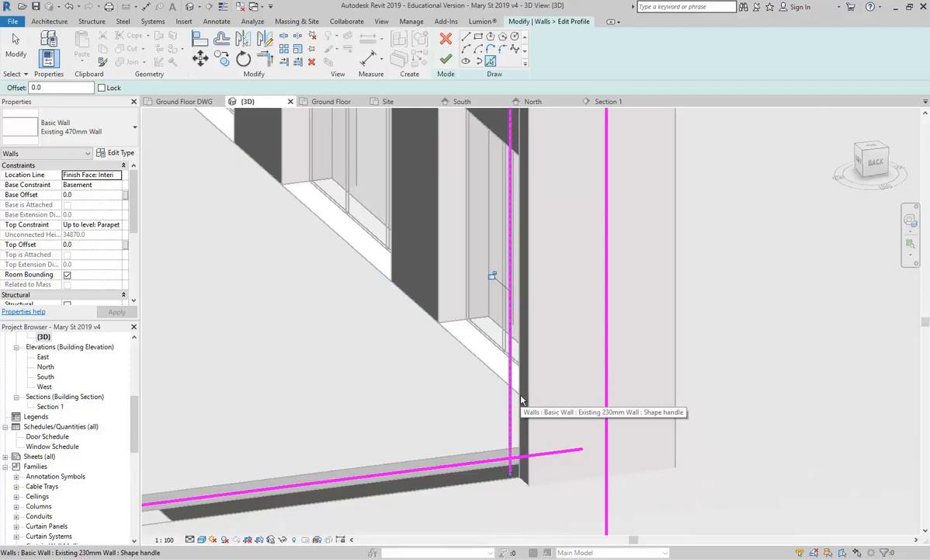
{"action": "scroll", "coordinate": [521, 400], "scroll_direction": "down", "scroll_amount": 6}
{"action": "middle_click_drag", "start_coordinate": [521, 401], "coordinate": [494, 423], "text": "shift"}
{"action": "scroll", "coordinate": [493, 423], "scroll_direction": "up", "scroll_amount": 5}
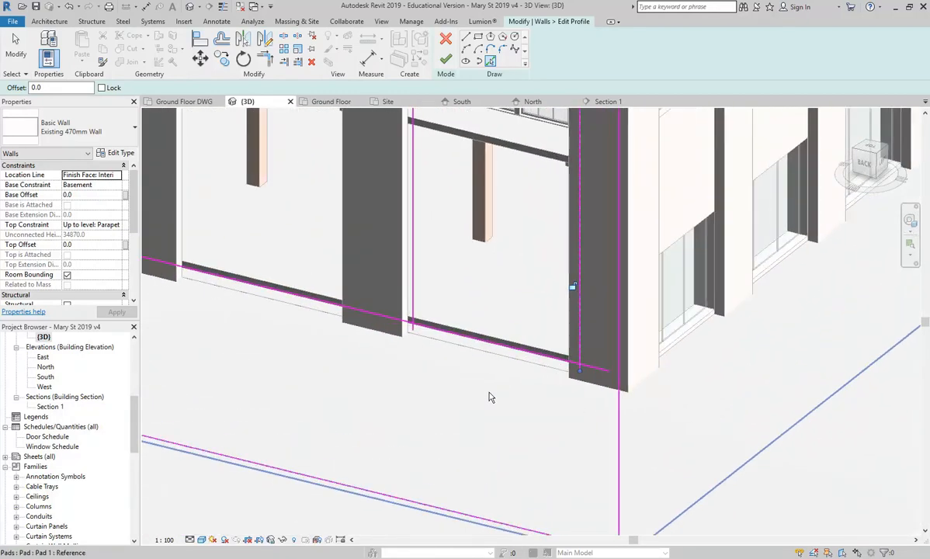
{"action": "scroll", "coordinate": [489, 398], "scroll_direction": "down", "scroll_amount": 5}
{"action": "mouse_move", "coordinate": [490, 392]}
{"action": "middle_mouse_down", "text": "shift"}
{"action": "mouse_move", "coordinate": [656, 357]}
{"action": "mouse_move", "coordinate": [669, 336]}
{"action": "mouse_move", "coordinate": [544, 396]}
{"action": "mouse_move", "coordinate": [476, 417]}
{"action": "mouse_move", "coordinate": [475, 398]}
{"action": "middle_mouse_up", "text": "shift"}
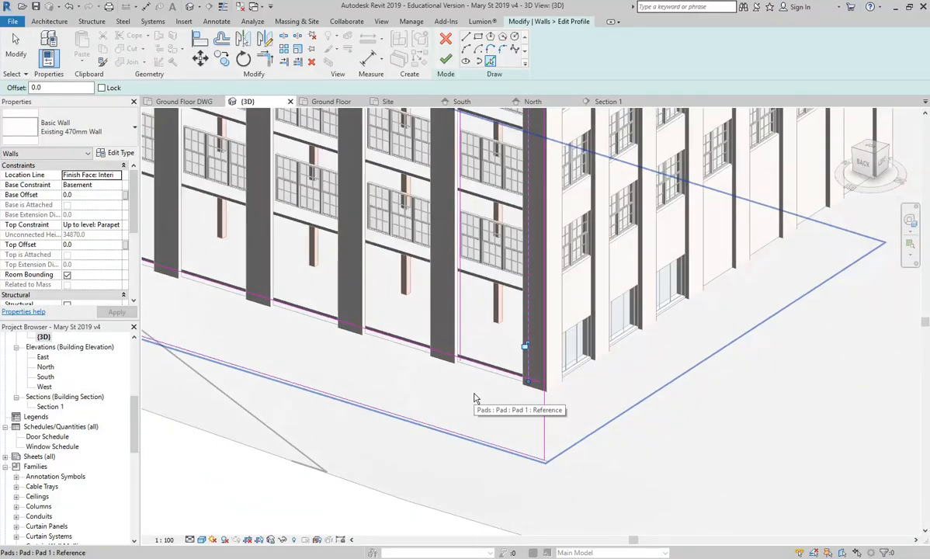
{"action": "scroll", "coordinate": [475, 398], "scroll_direction": "up", "scroll_amount": 4}
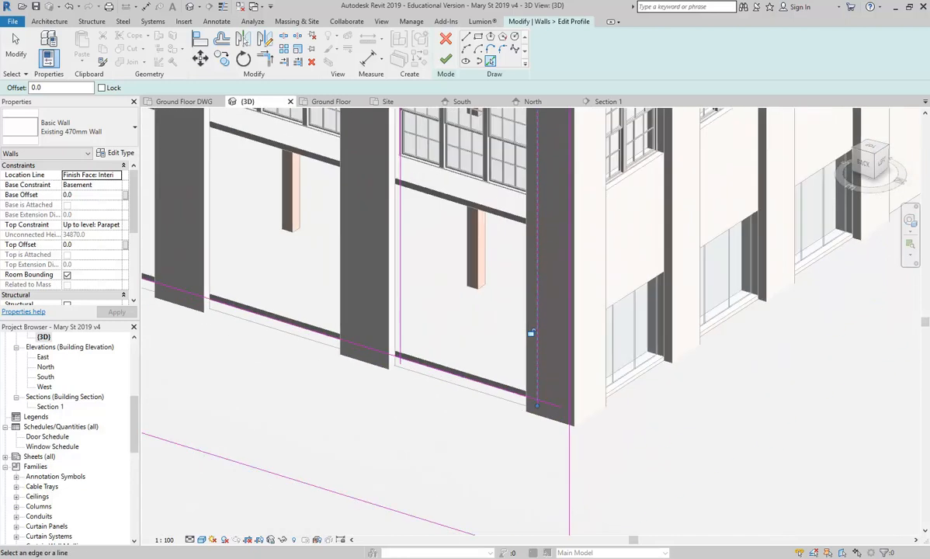
{"action": "scroll", "coordinate": [445, 365], "scroll_direction": "up", "scroll_amount": 5}
{"action": "key", "text": "Escape"}
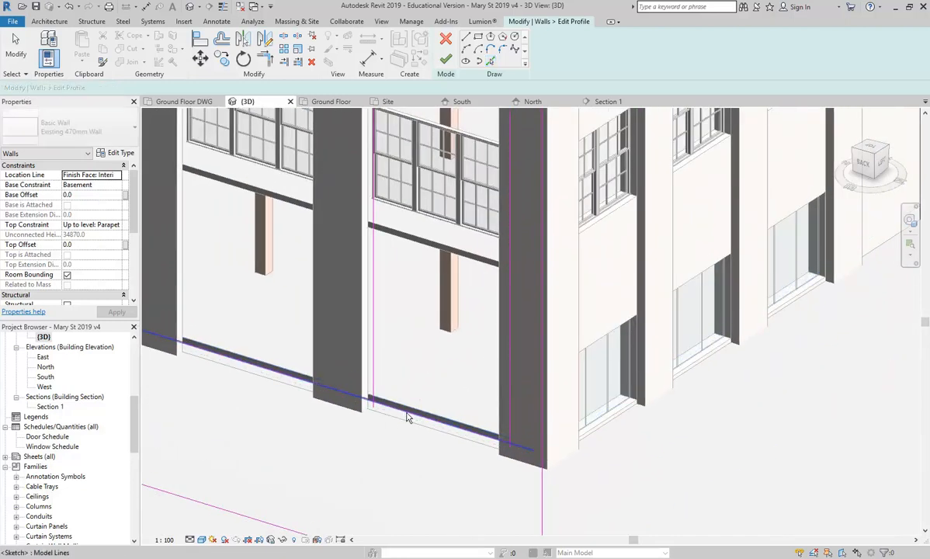
Step: Trim the floor-level line and the two vertical lines to each other so they meet at both lower corners
{"action": "middle_click_drag", "start_coordinate": [407, 413], "coordinate": [377, 342], "text": "shift"}
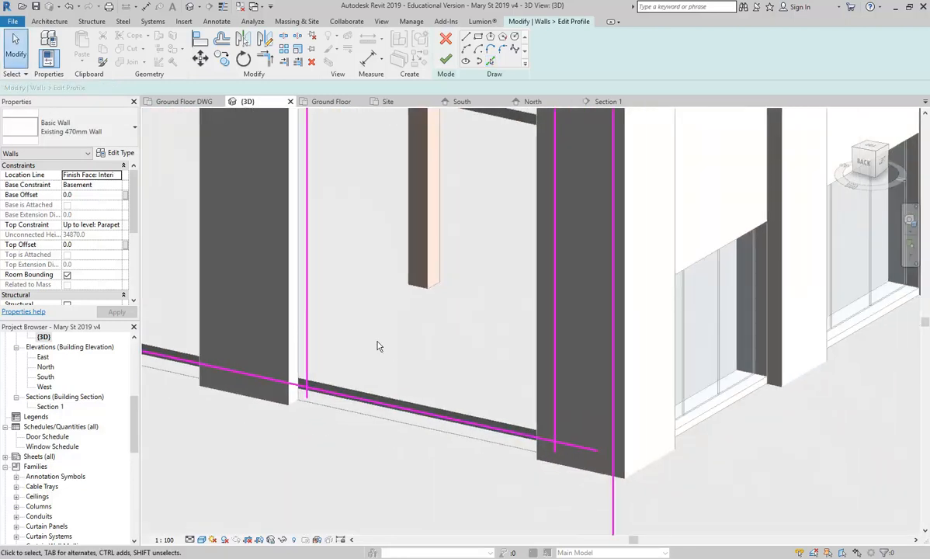
{"action": "left_click", "coordinate": [265, 61]}
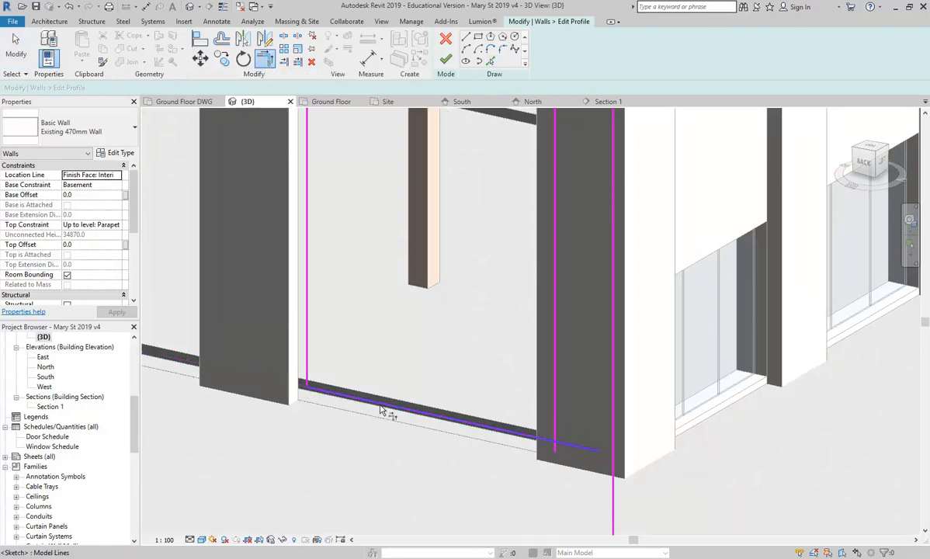
{"action": "left_click", "coordinate": [503, 429]}
{"action": "left_click", "coordinate": [557, 415]}
{"action": "right_click", "coordinate": [447, 318]}
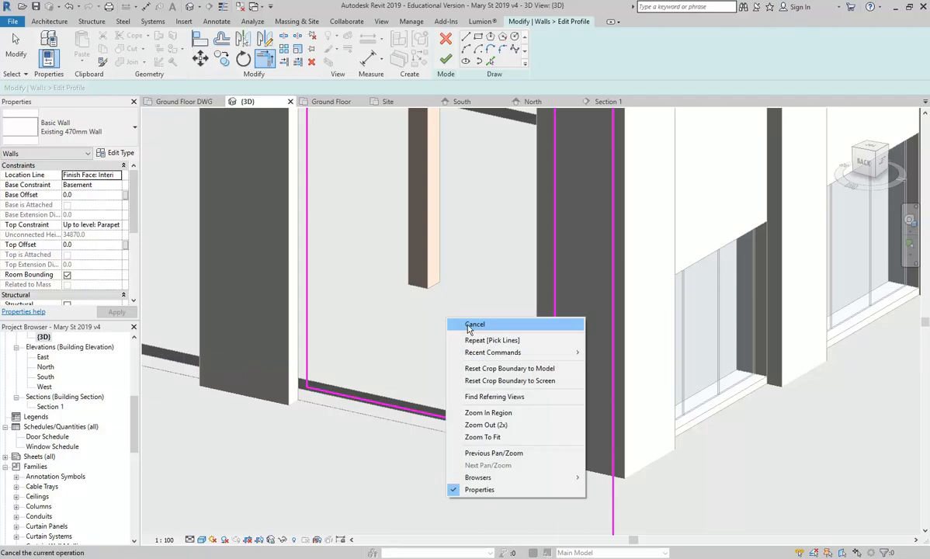
{"action": "left_click", "coordinate": [474, 324]}
Step: Select the three trimmed profile lines together to check them, and clear the selection
{"action": "mouse_move", "coordinate": [469, 326]}
{"action": "middle_mouse_down", "text": "shift"}
{"action": "mouse_move", "coordinate": [453, 318]}
{"action": "mouse_move", "coordinate": [462, 265]}
{"action": "mouse_move", "coordinate": [431, 316]}
{"action": "mouse_move", "coordinate": [482, 336]}
{"action": "mouse_move", "coordinate": [555, 304]}
{"action": "mouse_move", "coordinate": [554, 345]}
{"action": "mouse_move", "coordinate": [474, 334]}
{"action": "middle_mouse_up", "text": "shift"}
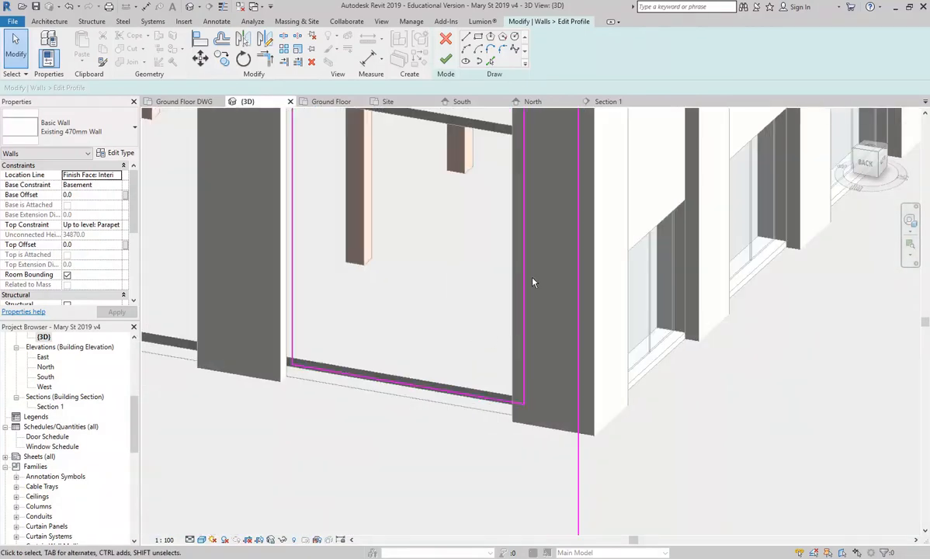
{"action": "left_click_drag", "start_coordinate": [552, 223], "coordinate": [247, 440]}
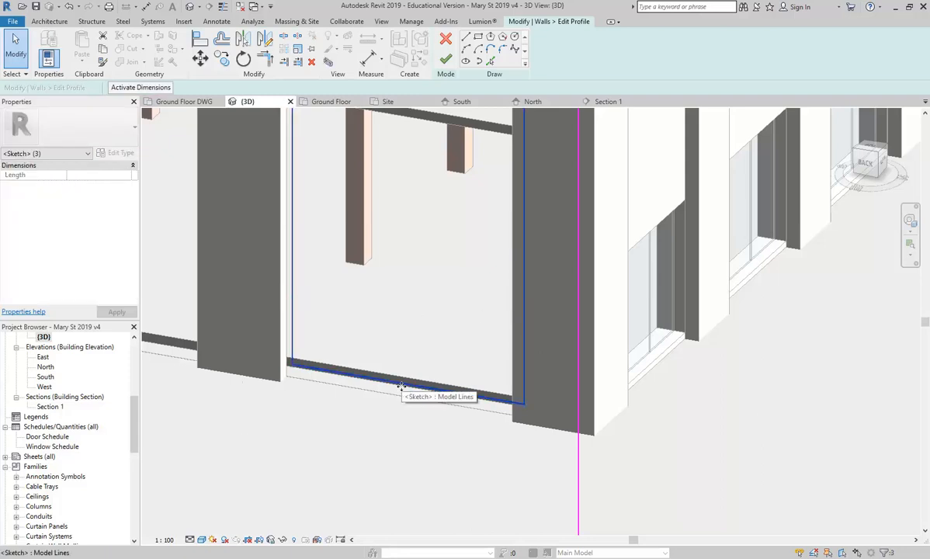
{"action": "left_click", "coordinate": [407, 309]}
{"action": "scroll", "coordinate": [407, 311], "scroll_direction": "down", "scroll_amount": 2}
{"action": "middle_click_drag", "start_coordinate": [414, 320], "coordinate": [392, 391]}
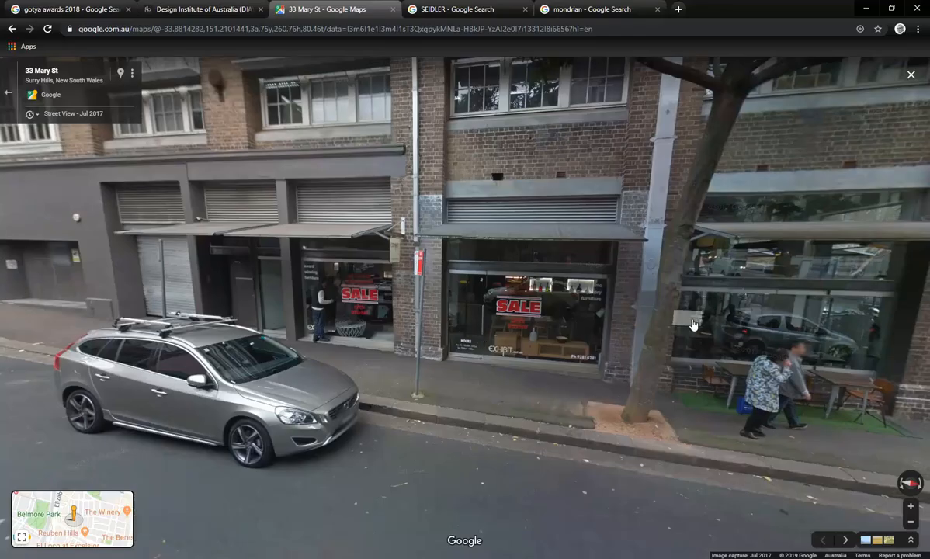
Step: Switch to Google Maps Street View and move along Mary St to face the building's corner at Reservoir St
{"action": "left_click_drag", "start_coordinate": [693, 324], "coordinate": [357, 281]}
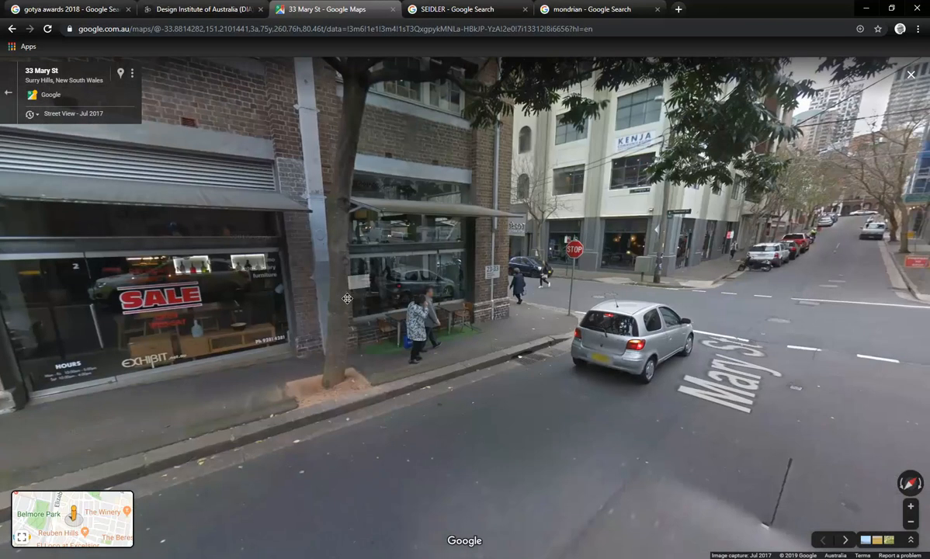
{"action": "left_click", "coordinate": [521, 360]}
{"action": "left_click", "coordinate": [196, 339]}
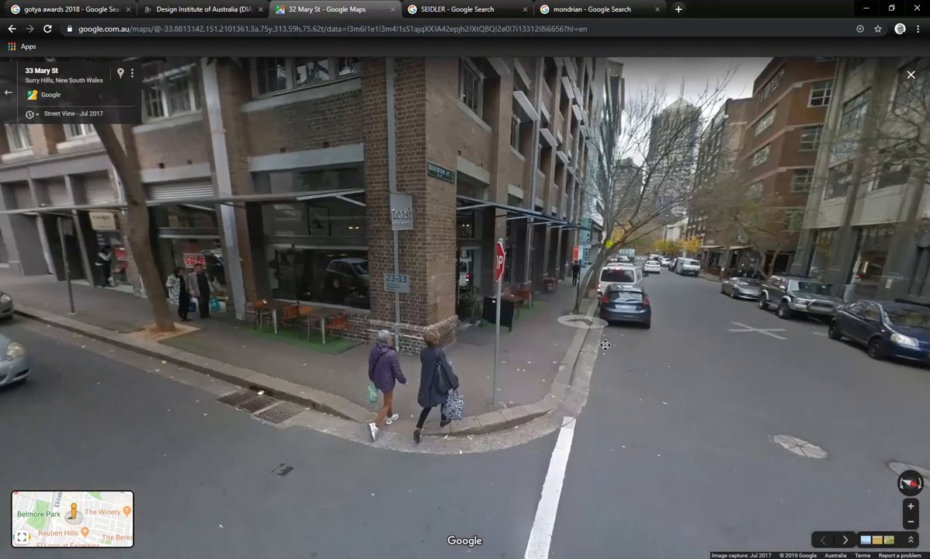
{"action": "left_click", "coordinate": [217, 264]}
{"action": "left_click_drag", "start_coordinate": [217, 264], "coordinate": [178, 335]}
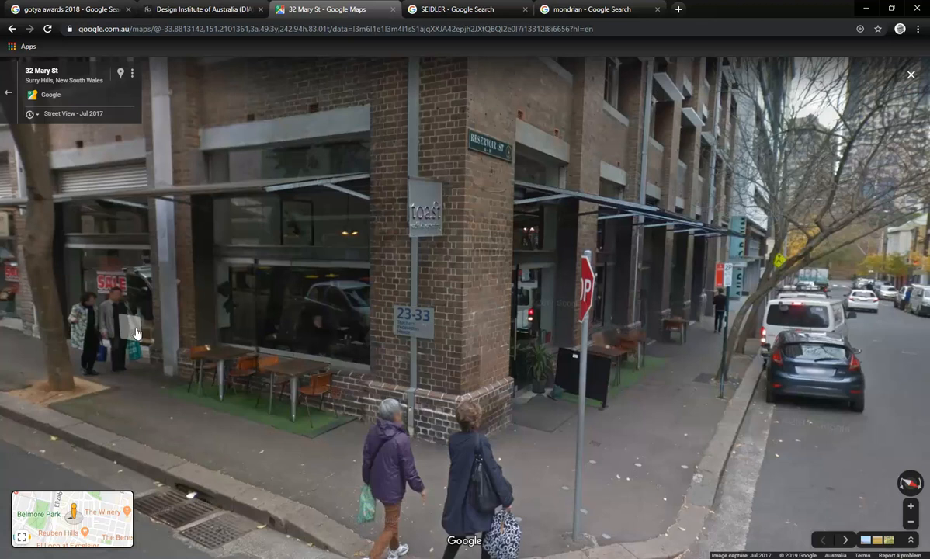
Step: Examine the corner cafe's shopfront window, its lintel and the brickwork below the sill at close range in Street View
{"action": "left_click", "coordinate": [271, 304]}
{"action": "left_click", "coordinate": [272, 306]}
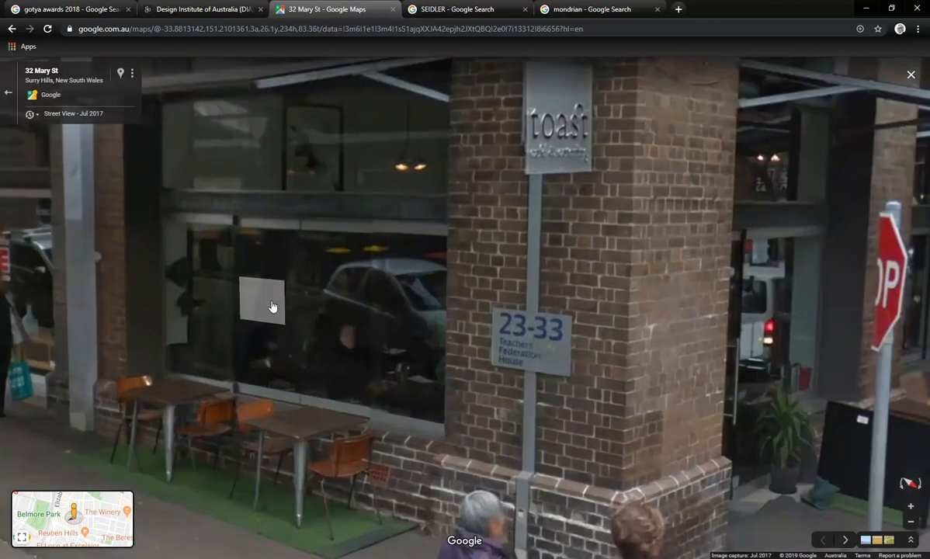
{"action": "scroll", "coordinate": [272, 306], "scroll_direction": "down", "scroll_amount": 2}
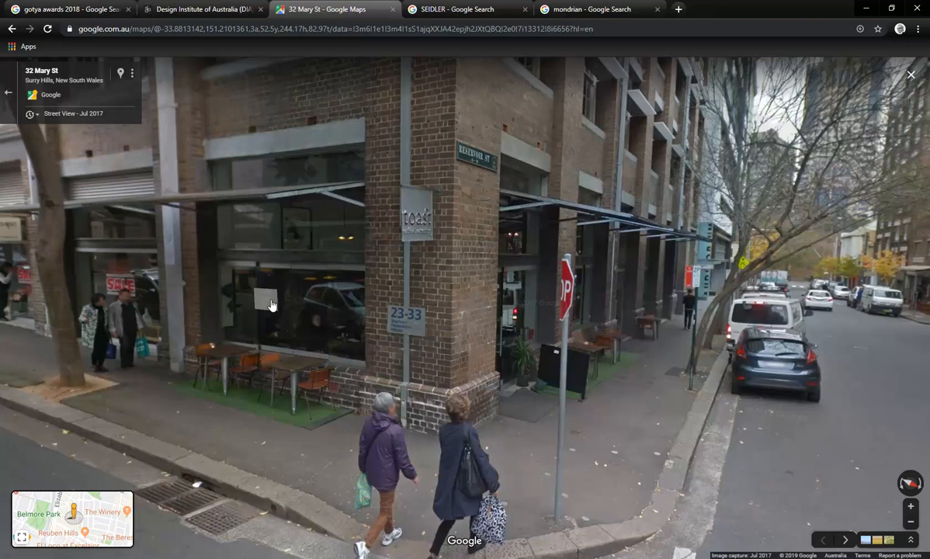
{"action": "left_click", "coordinate": [271, 305]}
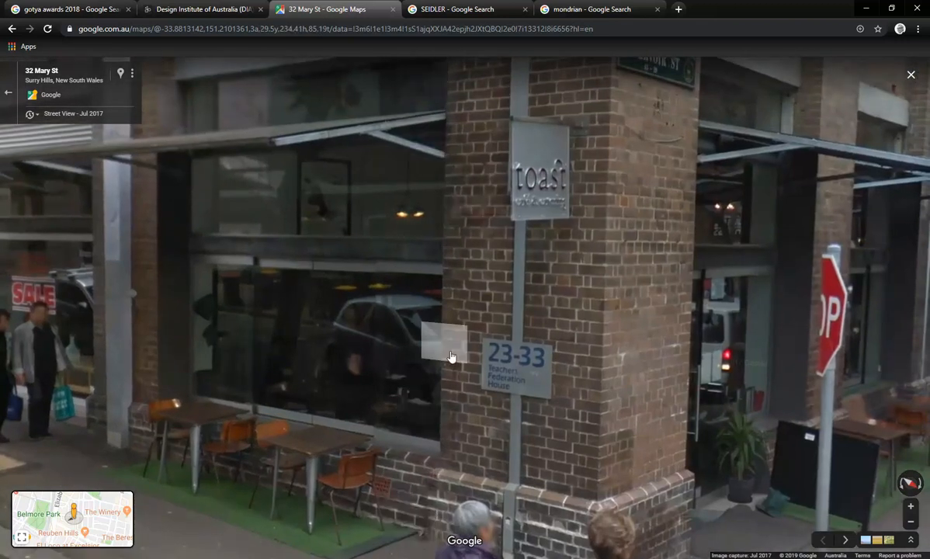
{"action": "left_click_drag", "start_coordinate": [454, 342], "coordinate": [385, 384]}
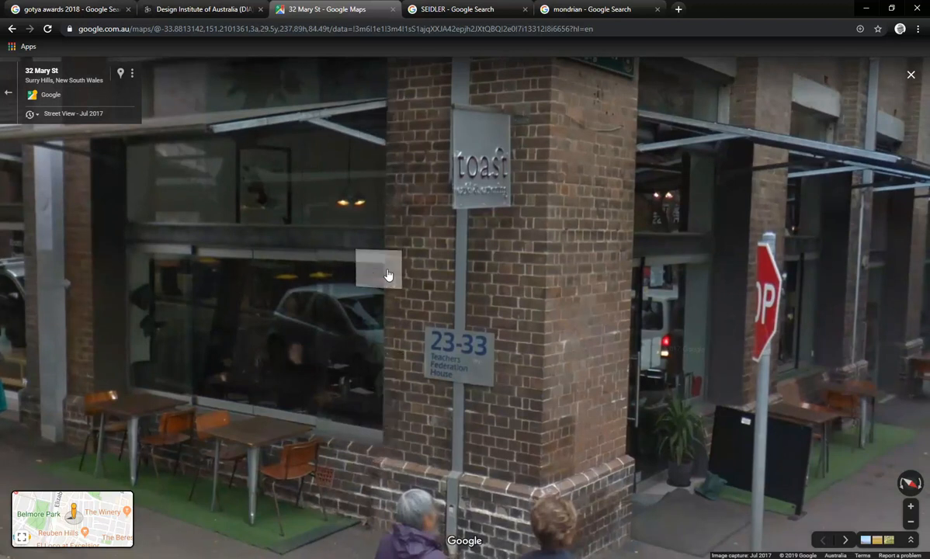
{"action": "scroll", "coordinate": [387, 274], "scroll_direction": "down", "scroll_amount": 3}
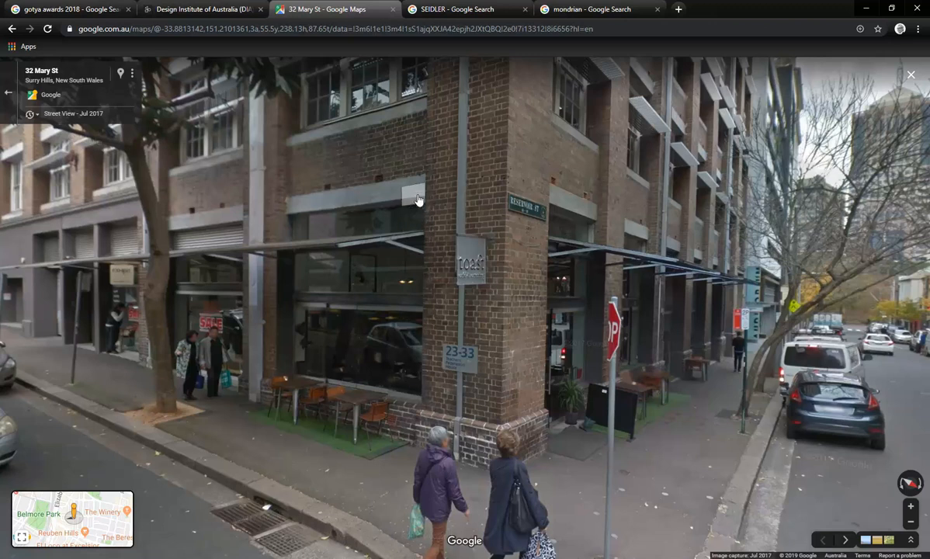
{"action": "scroll", "coordinate": [348, 424], "scroll_direction": "up", "scroll_amount": 2}
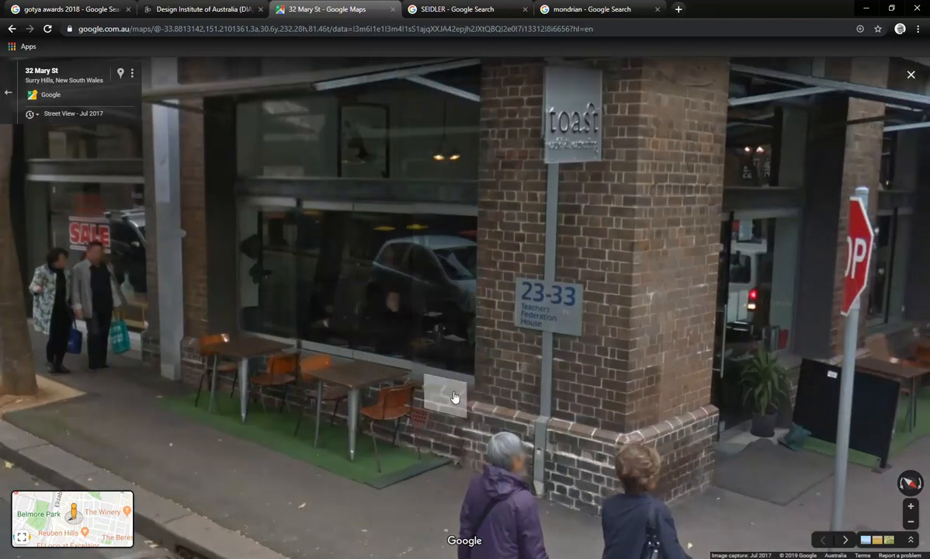
{"action": "scroll", "coordinate": [439, 470], "scroll_direction": "up", "scroll_amount": 2}
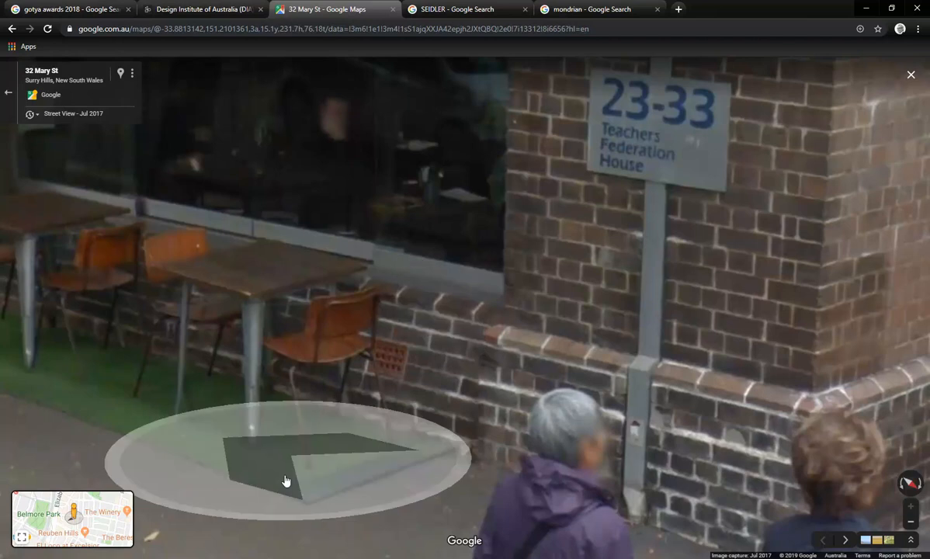
Step: Open the Calculator and work out the height of the brick base below the shopfront window
{"action": "left_click", "coordinate": [2, 551]}
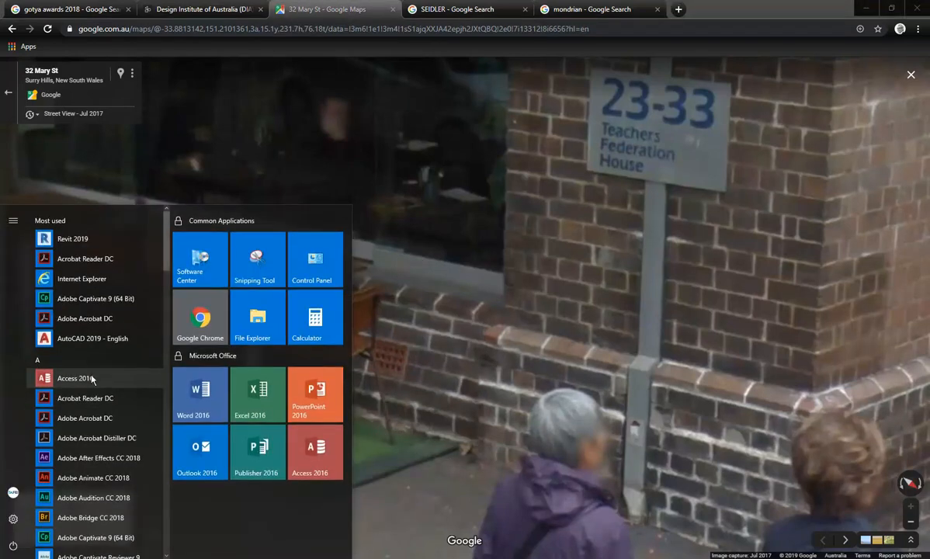
{"action": "type", "text": "cal"}
{"action": "key", "text": "Return"}
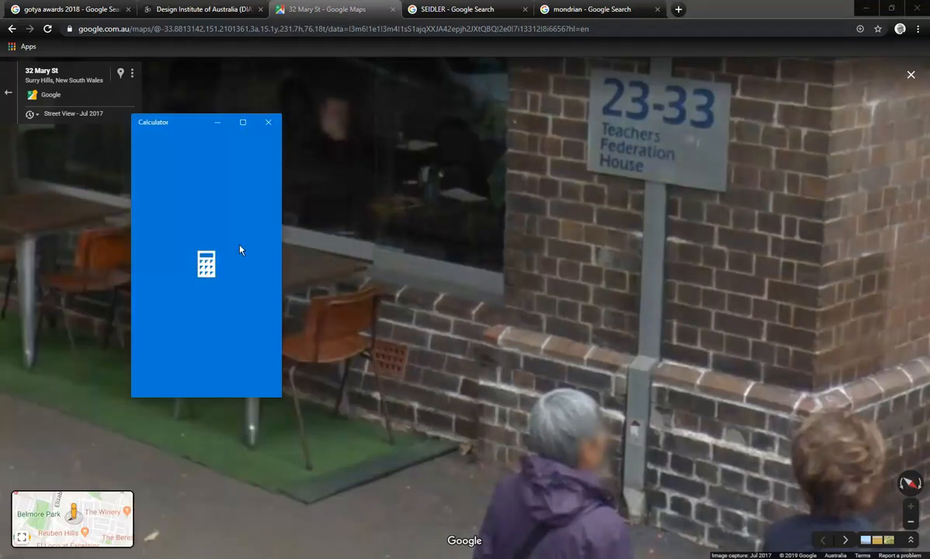
{"action": "left_click", "coordinate": [151, 298]}
{"action": "left_click", "coordinate": [261, 297]}
{"action": "left_click", "coordinate": [188, 299]}
{"action": "left_click", "coordinate": [226, 326]}
{"action": "left_click", "coordinate": [262, 383]}
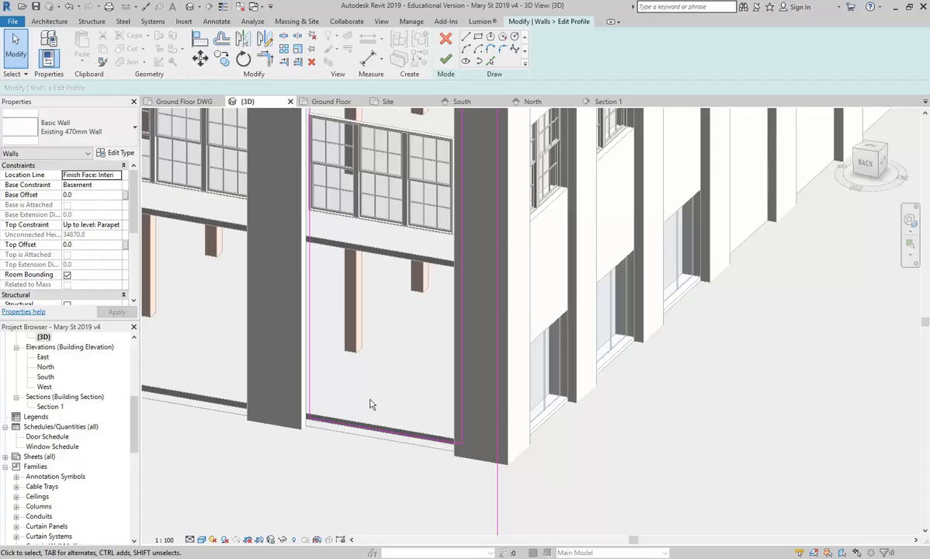
Step: Move the bottom profile line of the corner bay's opening straight up by the calculated brick base height
{"action": "scroll", "coordinate": [380, 405], "scroll_direction": "down", "scroll_amount": 2}
{"action": "scroll", "coordinate": [393, 420], "scroll_direction": "up", "scroll_amount": 2}
{"action": "left_click", "coordinate": [382, 425]}
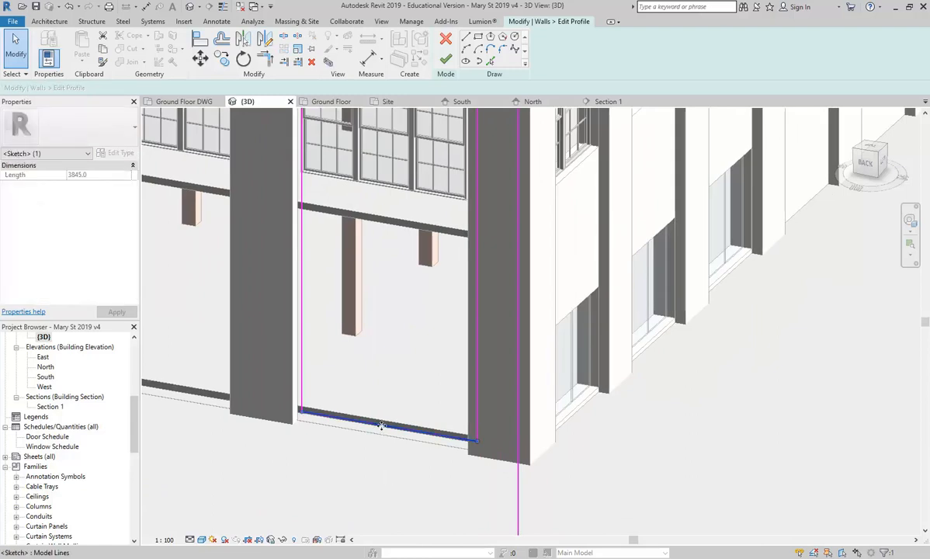
{"action": "mouse_move", "coordinate": [378, 426]}
{"action": "middle_mouse_down", "text": "shift"}
{"action": "mouse_move", "coordinate": [407, 411]}
{"action": "mouse_move", "coordinate": [394, 410]}
{"action": "middle_mouse_up", "text": "shift"}
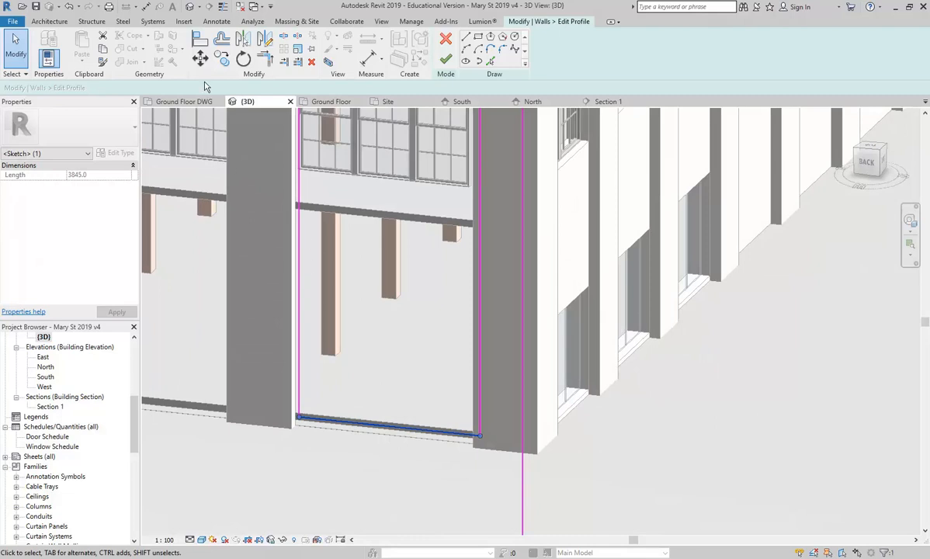
{"action": "left_click", "coordinate": [200, 61]}
{"action": "left_click", "coordinate": [375, 480]}
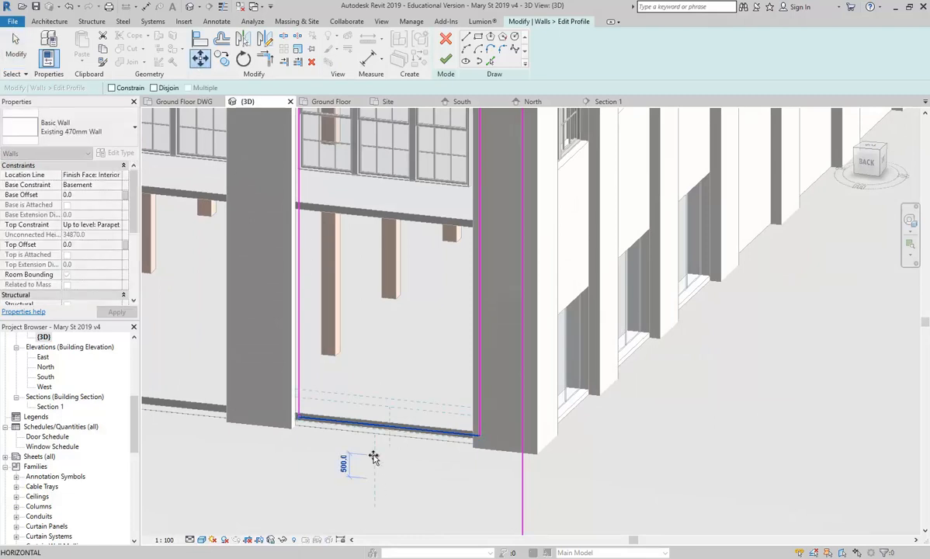
{"action": "type", "text": "300"}
{"action": "key", "text": "Return"}
{"action": "left_click", "coordinate": [375, 417]}
{"action": "scroll", "coordinate": [396, 323], "scroll_direction": "down", "scroll_amount": 1}
{"action": "middle_click_drag", "start_coordinate": [396, 323], "coordinate": [385, 351]}
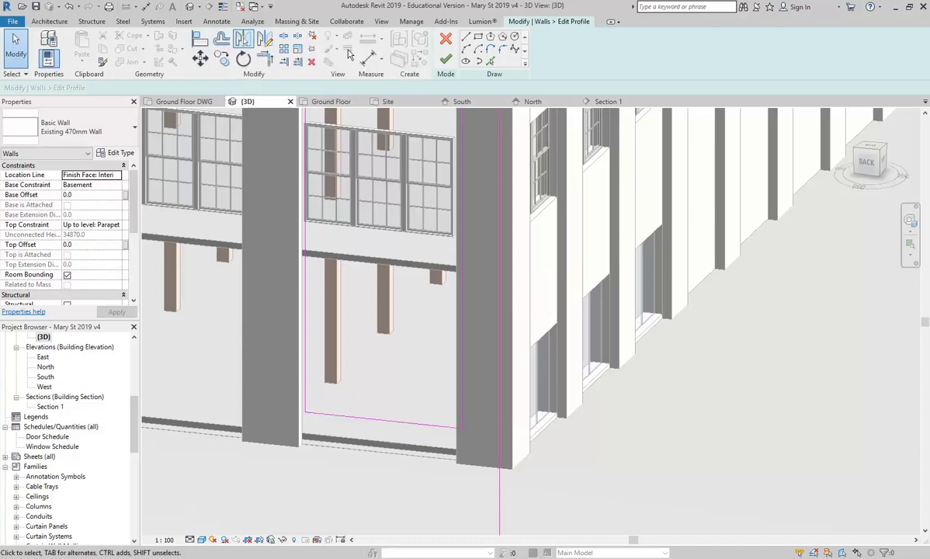
Step: Add a head line to the corner bay's opening by picking its bottom profile line with a 3000 mm upward offset
{"action": "left_click", "coordinate": [492, 63]}
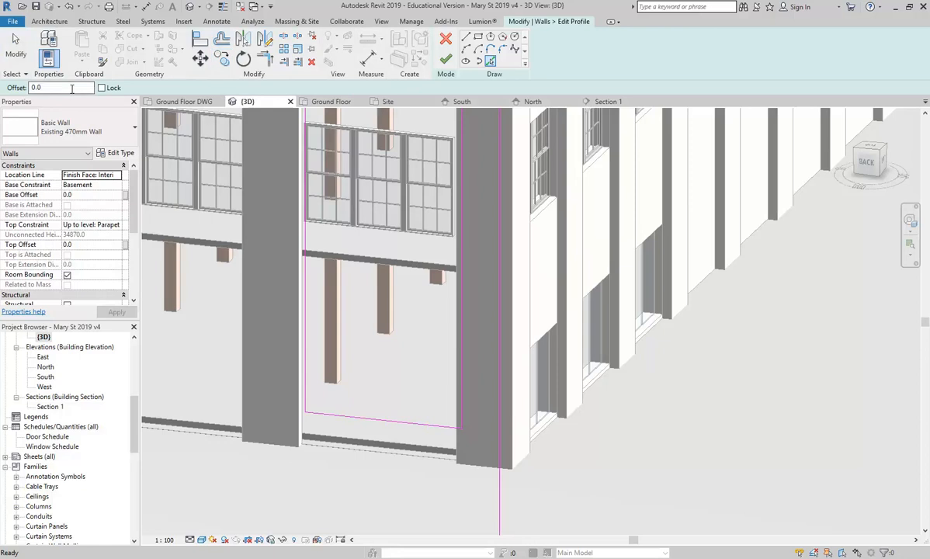
{"action": "key", "text": "Return"}
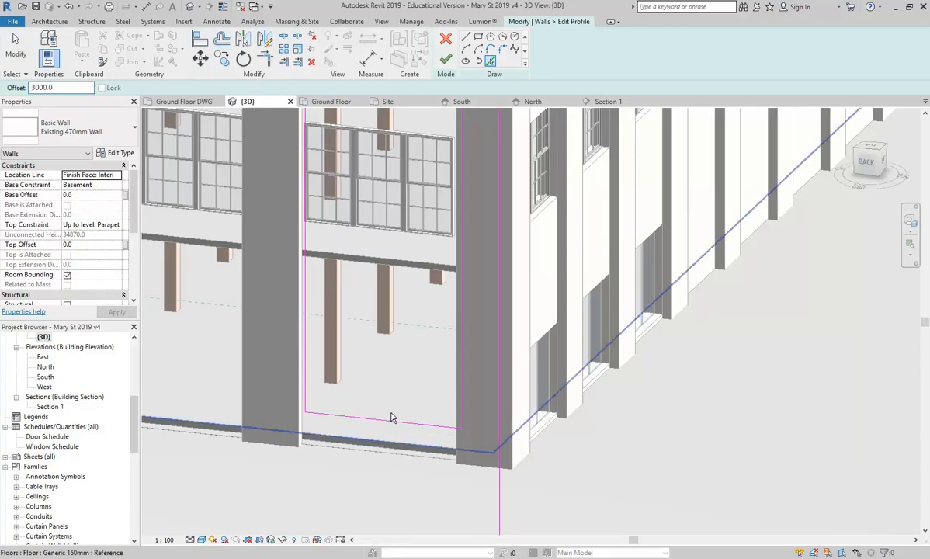
{"action": "scroll", "coordinate": [392, 418], "scroll_direction": "up", "scroll_amount": 3}
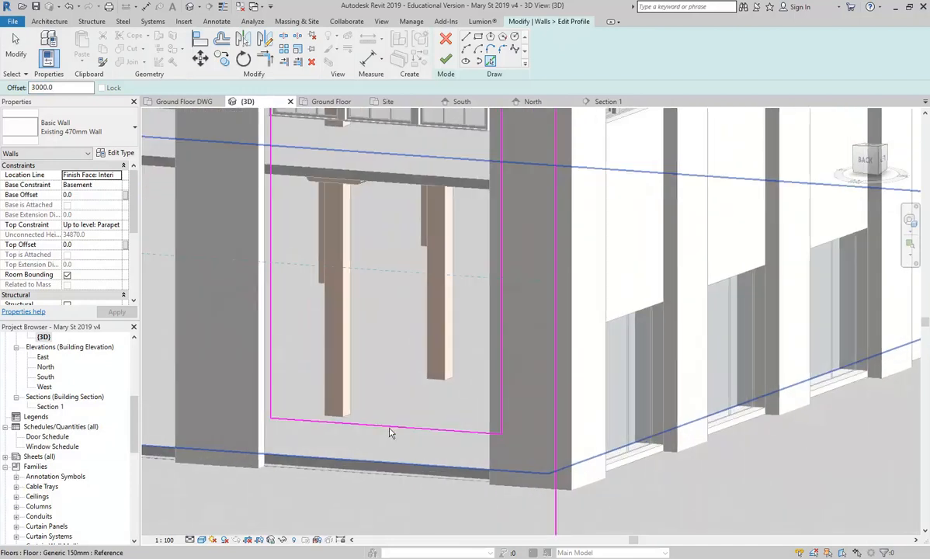
{"action": "middle_click_drag", "start_coordinate": [390, 433], "coordinate": [373, 399], "text": "shift"}
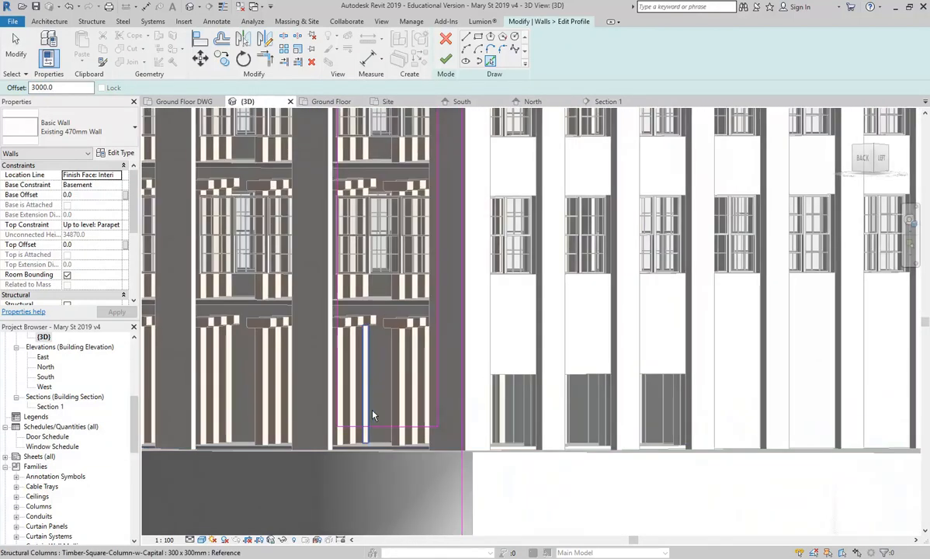
{"action": "scroll", "coordinate": [360, 405], "scroll_direction": "up", "scroll_amount": 2}
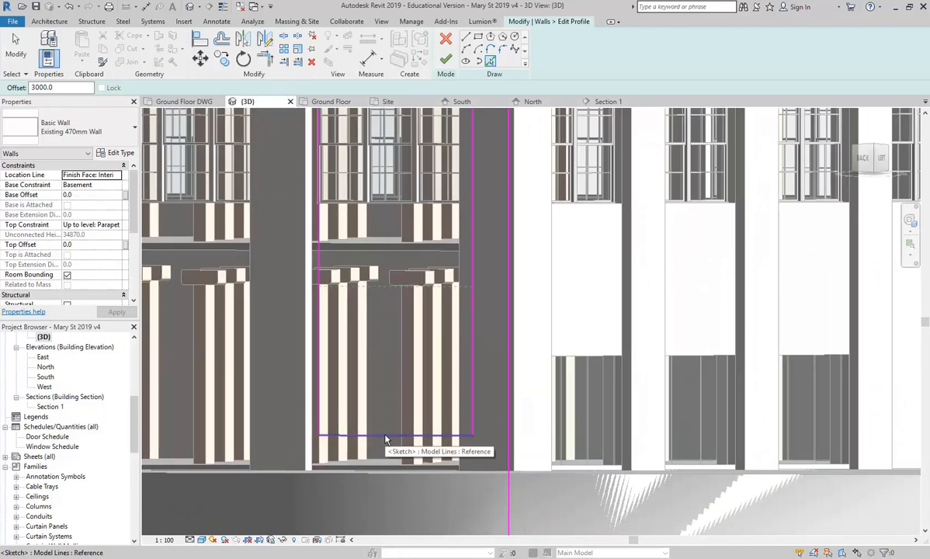
{"action": "middle_click_drag", "start_coordinate": [417, 339], "coordinate": [436, 385], "text": "shift"}
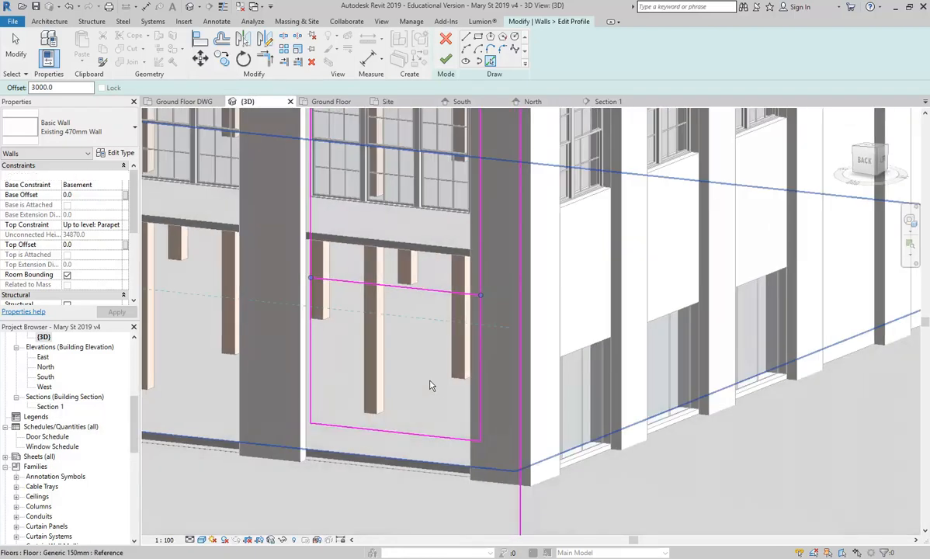
Step: Trim the opening's side lines to the new head line to close the rectangle, and finish the wall profile edit
{"action": "left_click", "coordinate": [265, 61]}
{"action": "left_click", "coordinate": [313, 314]}
{"action": "left_click", "coordinate": [439, 292]}
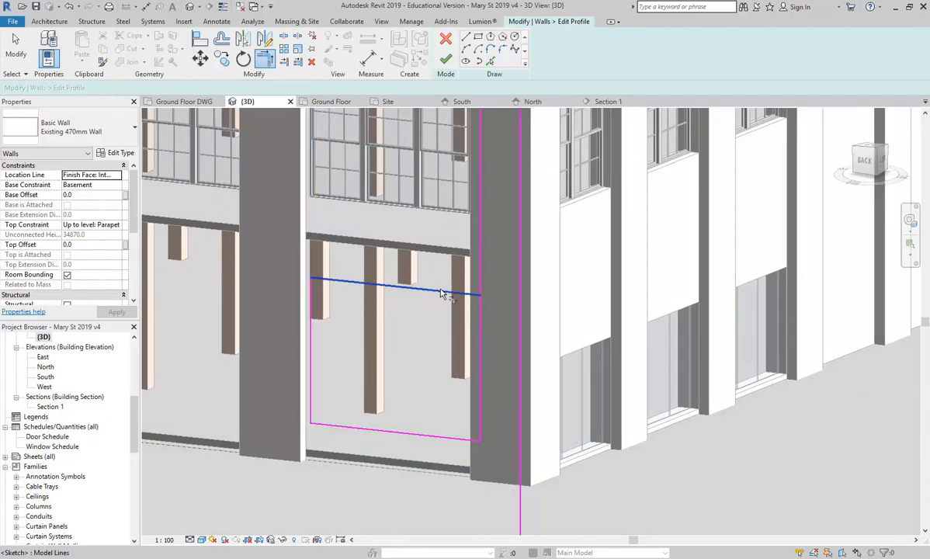
{"action": "right_click", "coordinate": [407, 317]}
{"action": "left_click", "coordinate": [423, 325]}
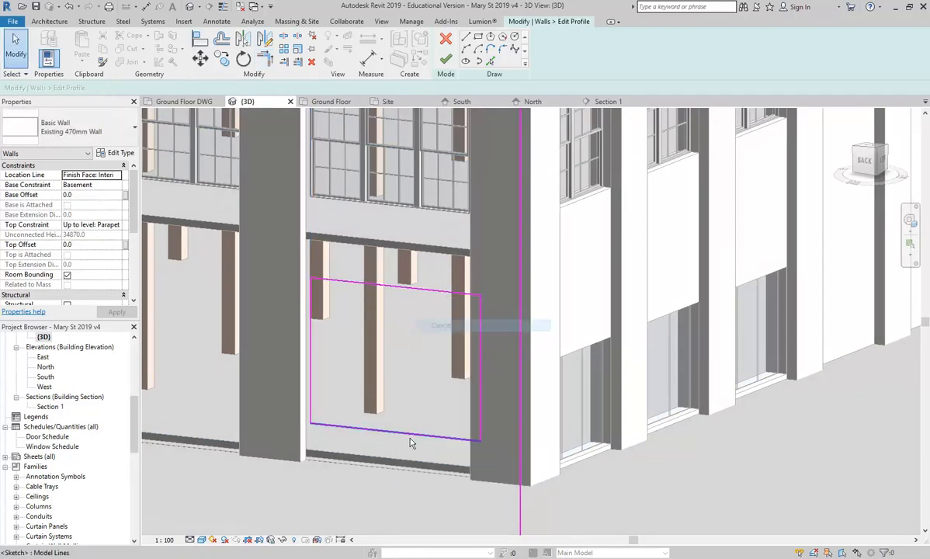
{"action": "left_click", "coordinate": [446, 57]}
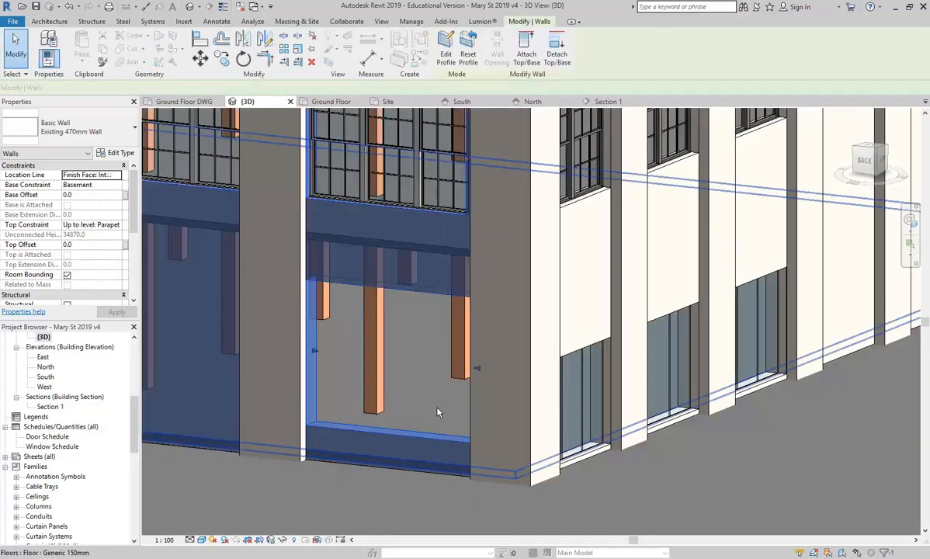
{"action": "key", "text": "Escape"}
Step: Switch to Google Maps Street View and examine the shopfront bays along Mary St beside the corner cafe
{"action": "middle_click_drag", "start_coordinate": [268, 365], "coordinate": [284, 509], "text": "shift"}
{"action": "scroll", "coordinate": [330, 418], "scroll_direction": "down", "scroll_amount": 3}
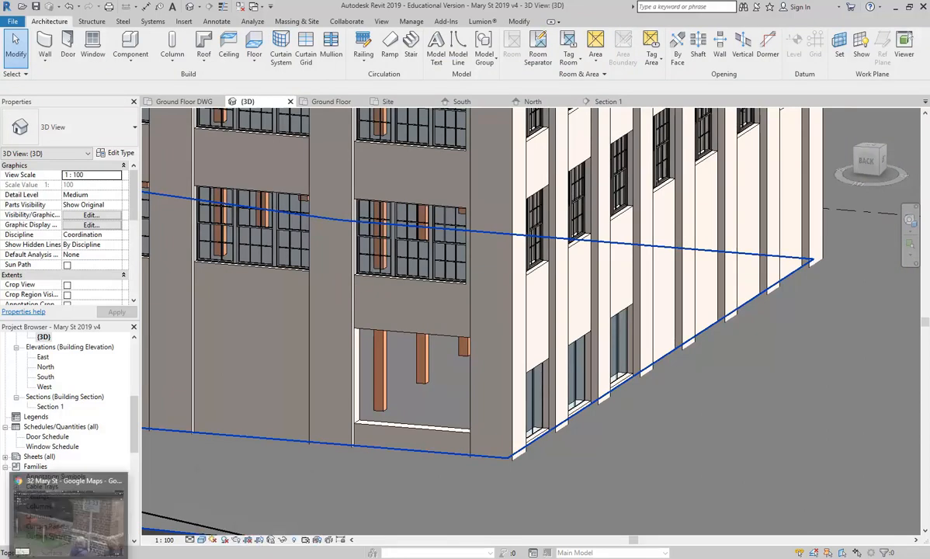
{"action": "left_click", "coordinate": [128, 493]}
{"action": "scroll", "coordinate": [284, 312], "scroll_direction": "down", "scroll_amount": 5}
{"action": "left_click_drag", "start_coordinate": [237, 278], "coordinate": [373, 311]}
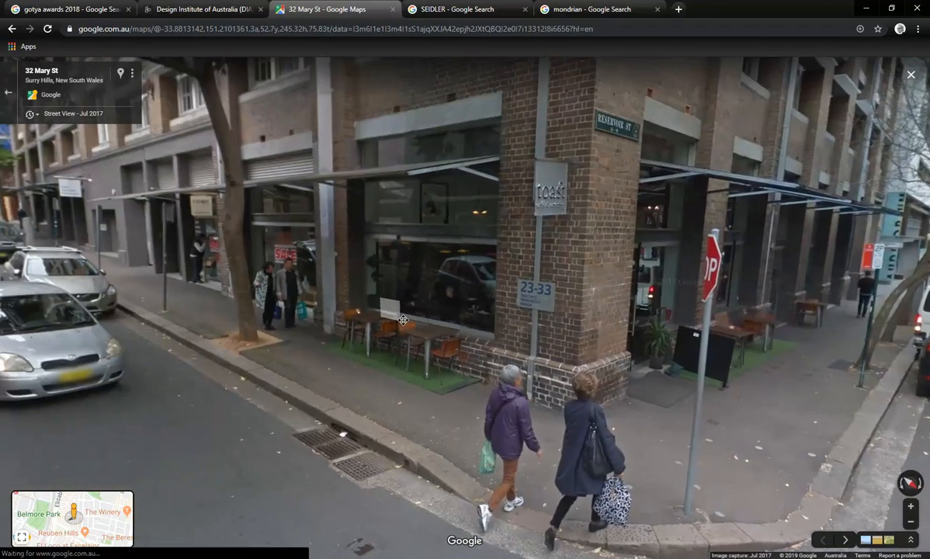
{"action": "left_click", "coordinate": [280, 320]}
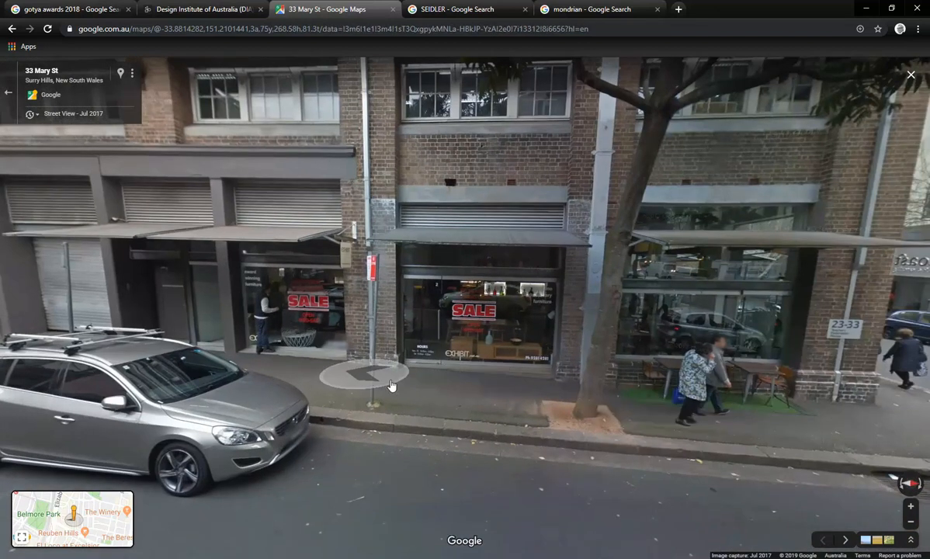
{"action": "left_click", "coordinate": [474, 394]}
{"action": "left_click", "coordinate": [464, 435]}
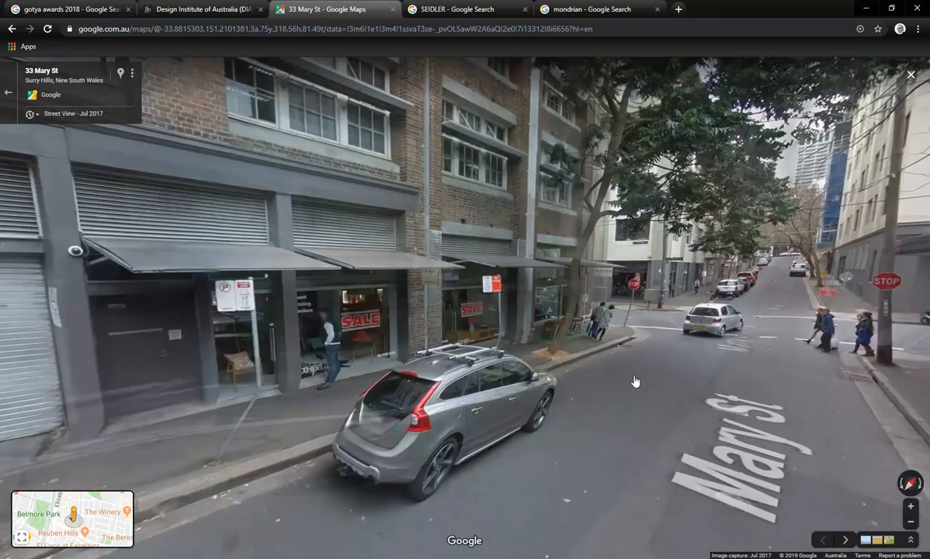
{"action": "left_click", "coordinate": [635, 381]}
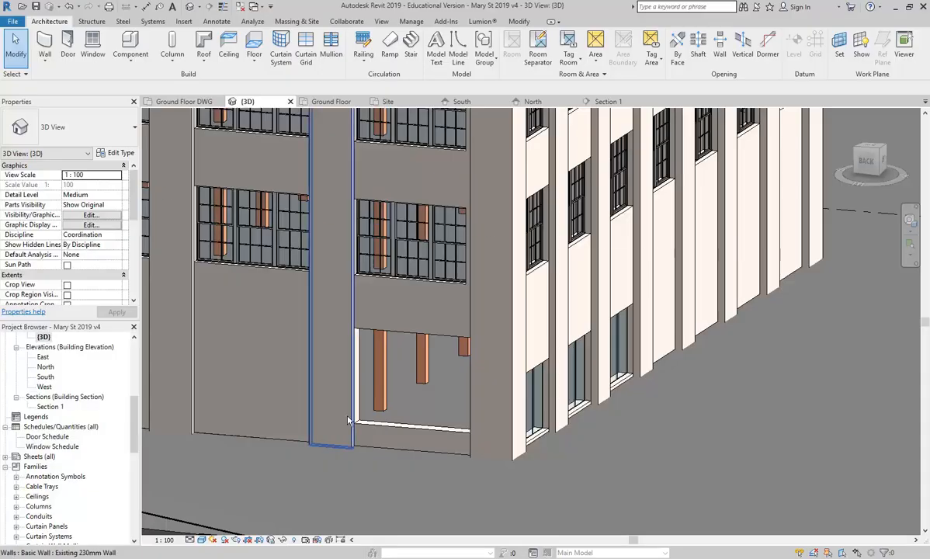
Step: Reopen the Existing 470mm back wall's profile for editing and compare the bay beside the corner opening with Street View
{"action": "scroll", "coordinate": [598, 407], "scroll_direction": "up", "scroll_amount": 3}
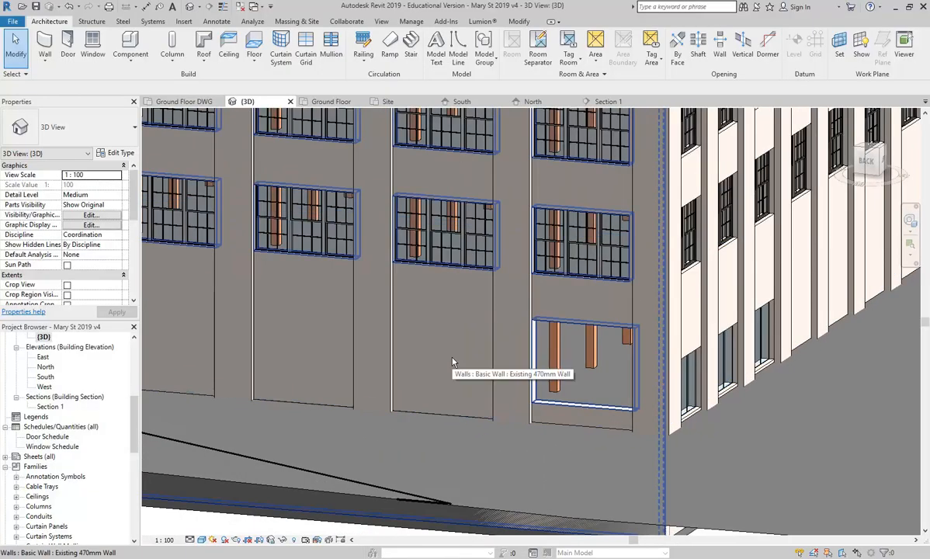
{"action": "scroll", "coordinate": [589, 417], "scroll_direction": "up", "scroll_amount": 2}
{"action": "left_click", "coordinate": [586, 423]}
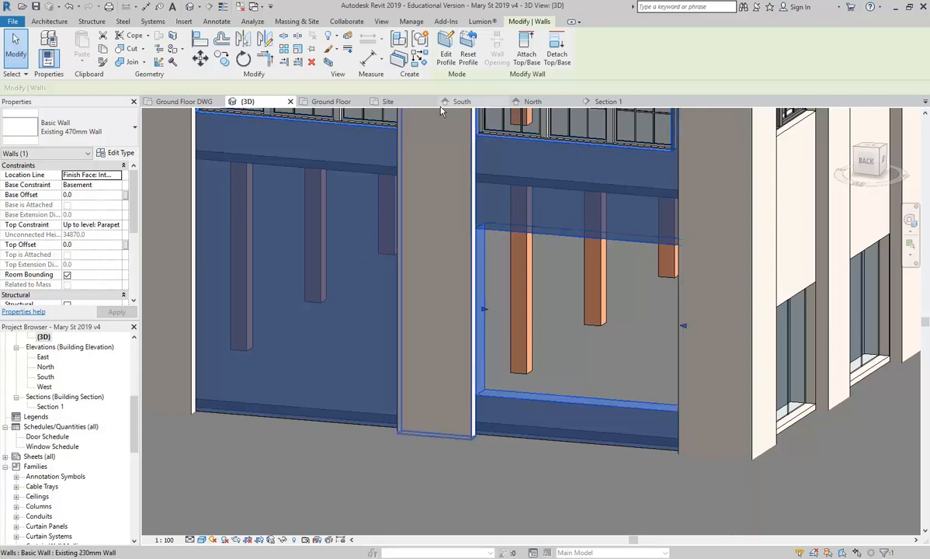
{"action": "left_click", "coordinate": [446, 53]}
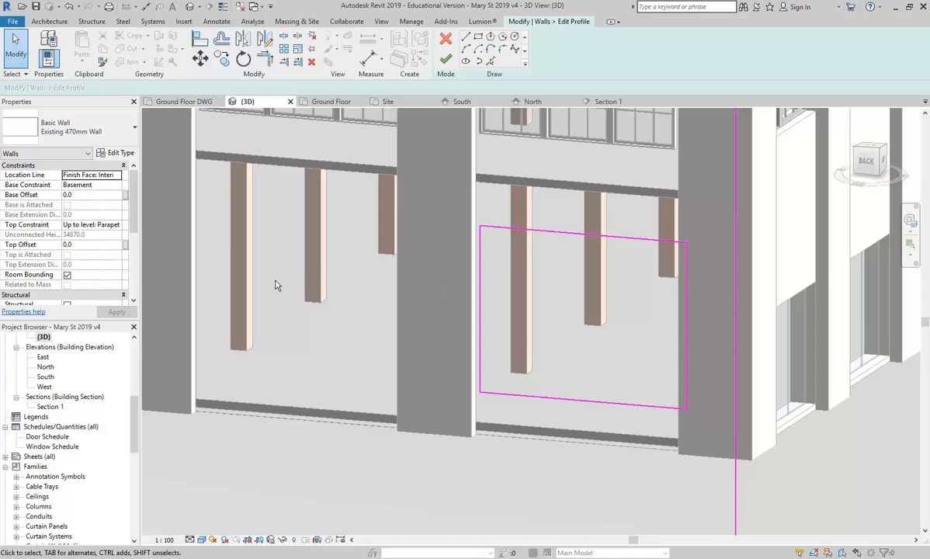
{"action": "middle_click_drag", "start_coordinate": [269, 279], "coordinate": [368, 318]}
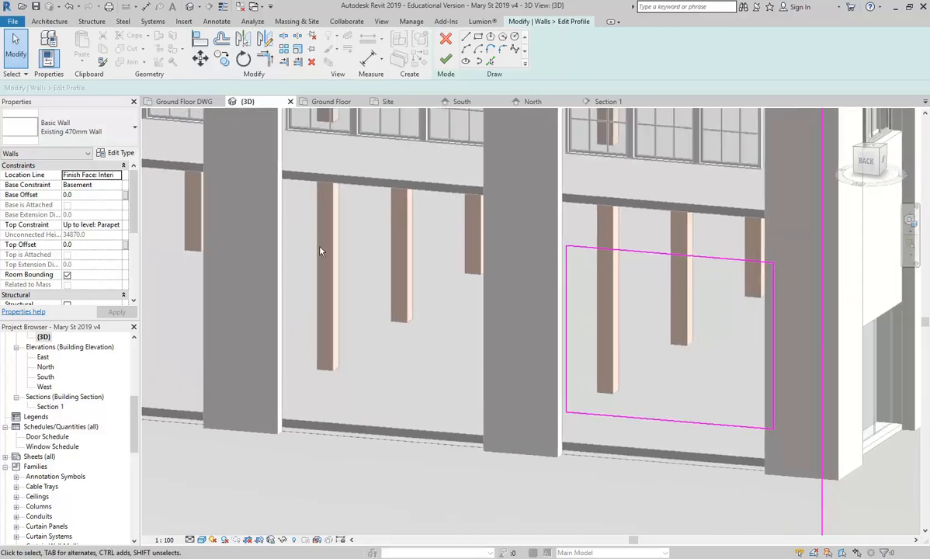
{"action": "middle_click_drag", "start_coordinate": [456, 271], "coordinate": [401, 273]}
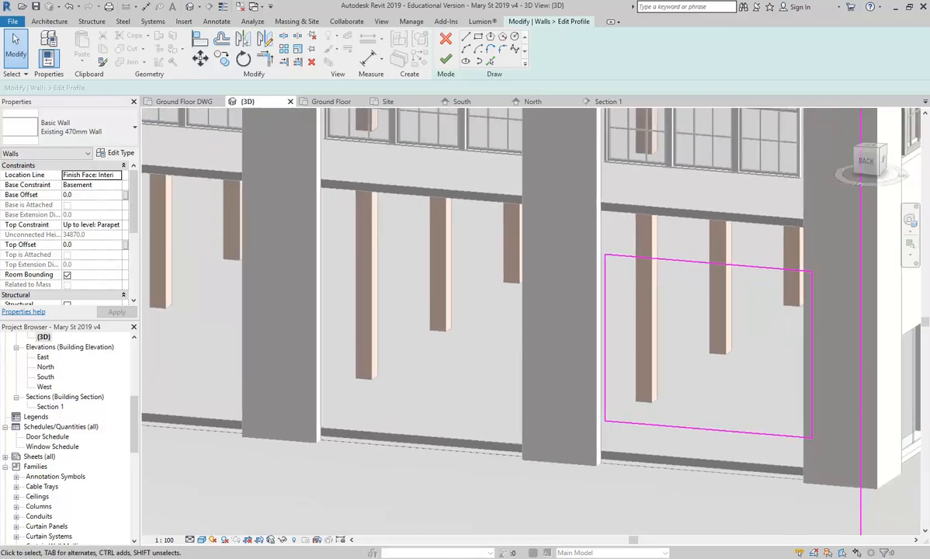
{"action": "key", "text": "alt+Tab"}
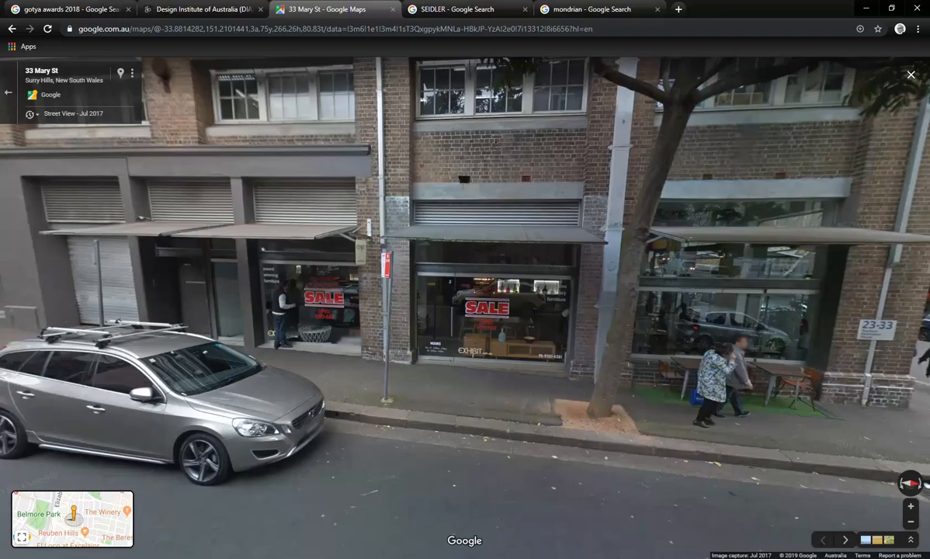
{"action": "key", "text": "alt+Tab"}
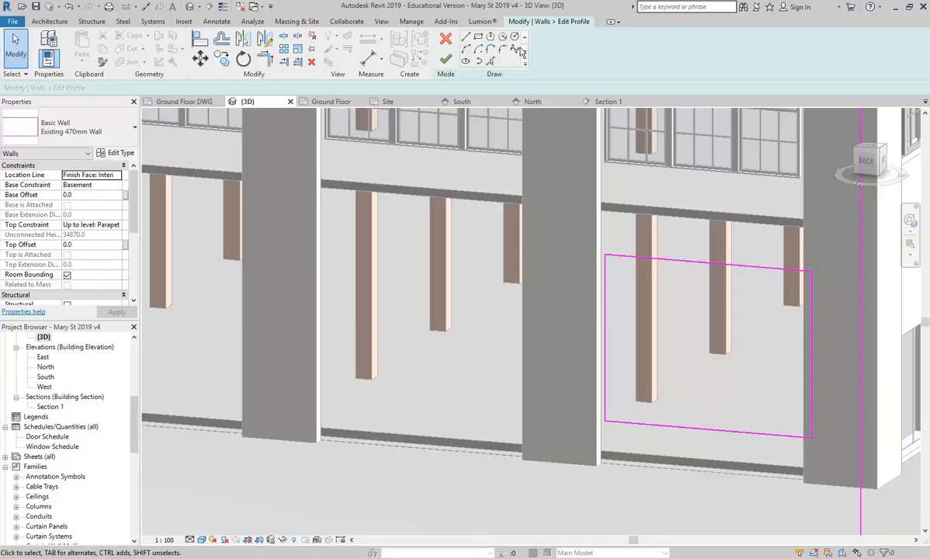
Step: Add two vertical profile lines by picking the pier edges on both sides of the second bay
{"action": "left_click", "coordinate": [491, 62]}
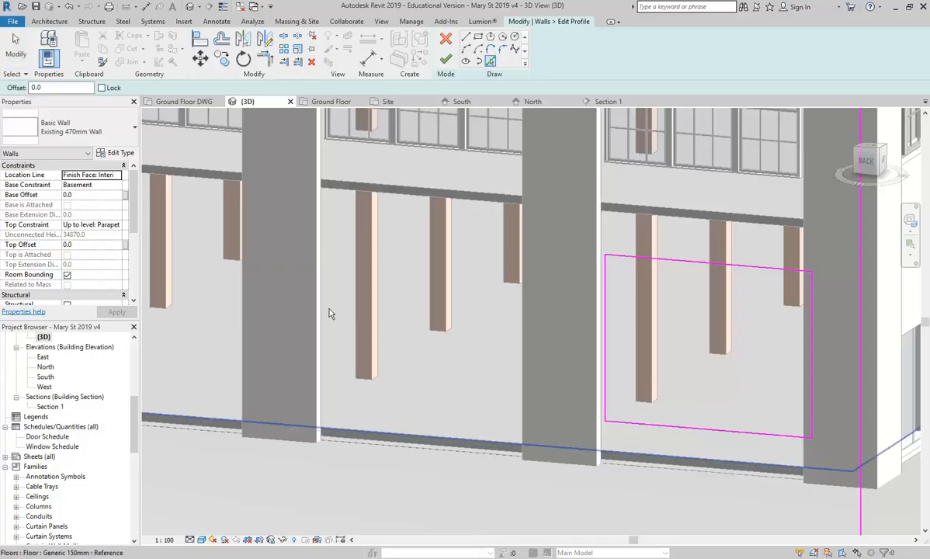
{"action": "left_click", "coordinate": [317, 330]}
{"action": "left_click", "coordinate": [528, 334]}
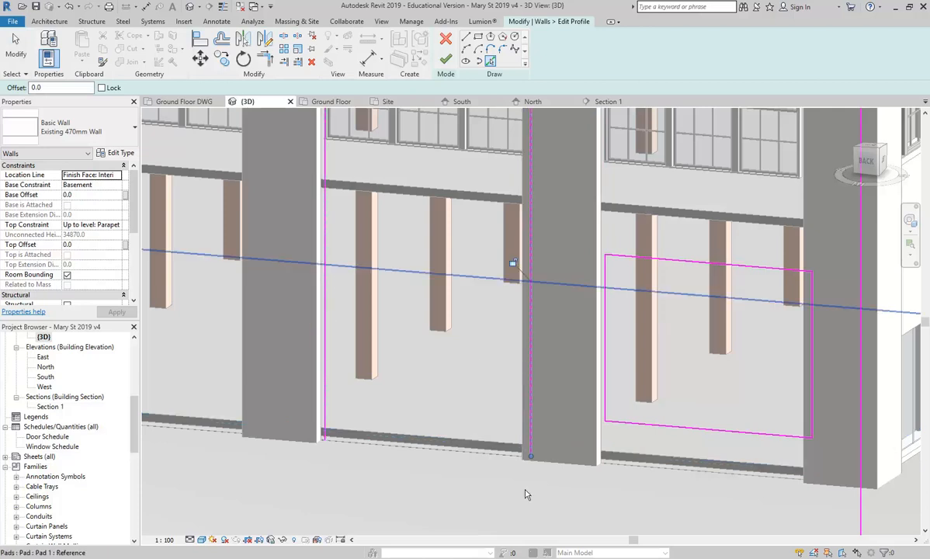
Step: Draw a horizontal profile line from the first opening's head line across the pier into the second bay, and dismiss the overlap warning
{"action": "mouse_move", "coordinate": [679, 268]}
{"action": "middle_mouse_down", "text": "shift"}
{"action": "mouse_move", "coordinate": [768, 285]}
{"action": "mouse_move", "coordinate": [772, 297]}
{"action": "mouse_move", "coordinate": [704, 270]}
{"action": "middle_mouse_up", "text": "shift"}
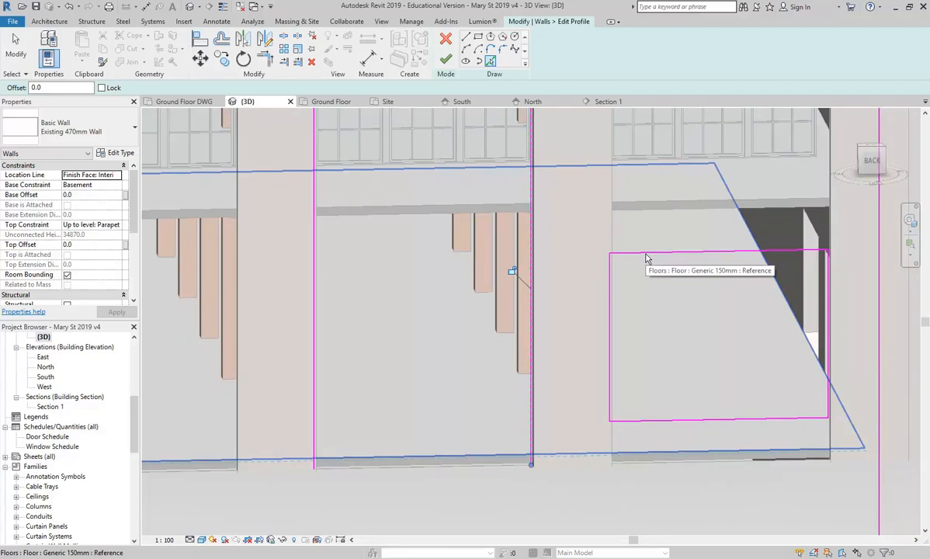
{"action": "left_click", "coordinate": [466, 38]}
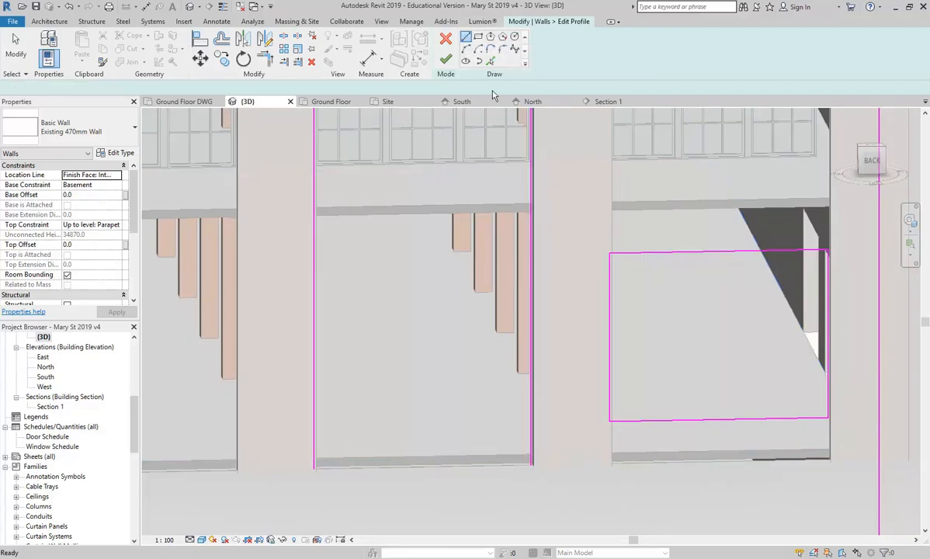
{"action": "left_click", "coordinate": [663, 253]}
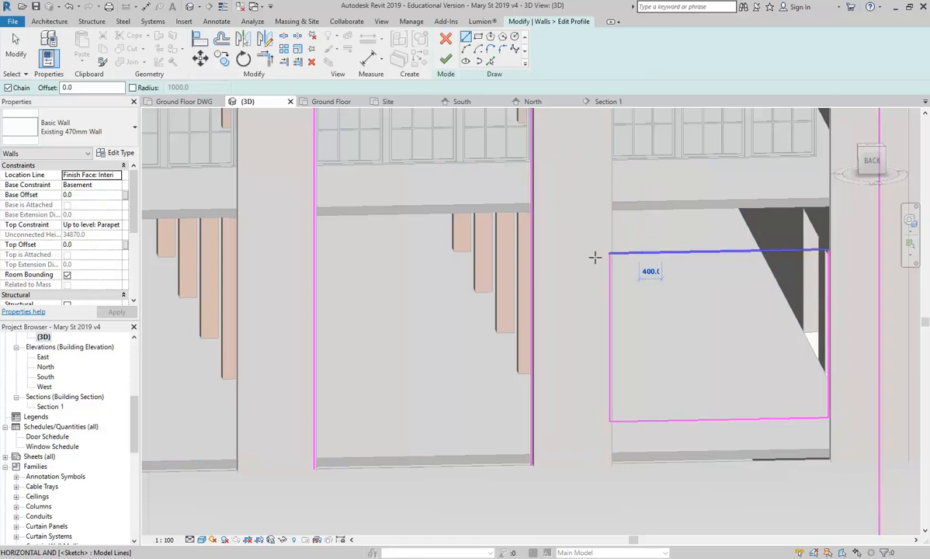
{"action": "left_click", "coordinate": [328, 259]}
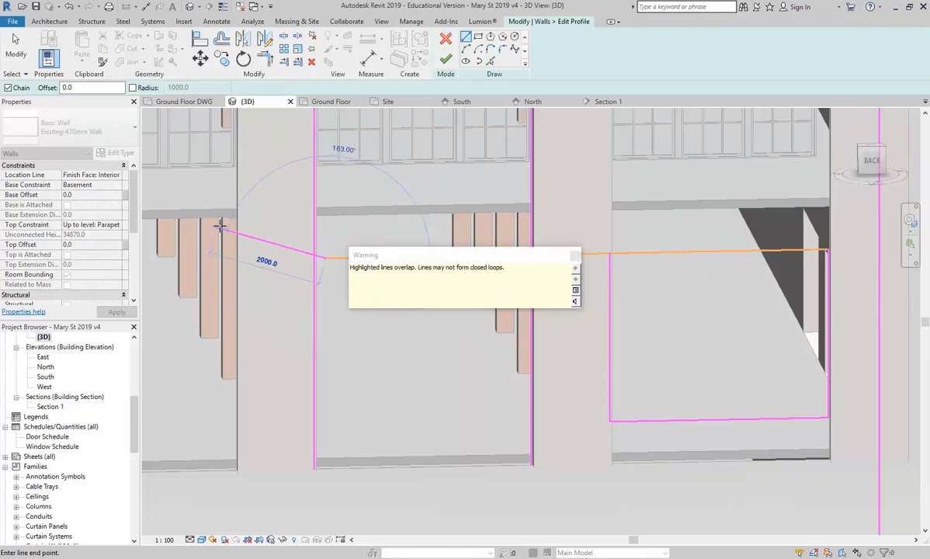
{"action": "left_click", "coordinate": [575, 257]}
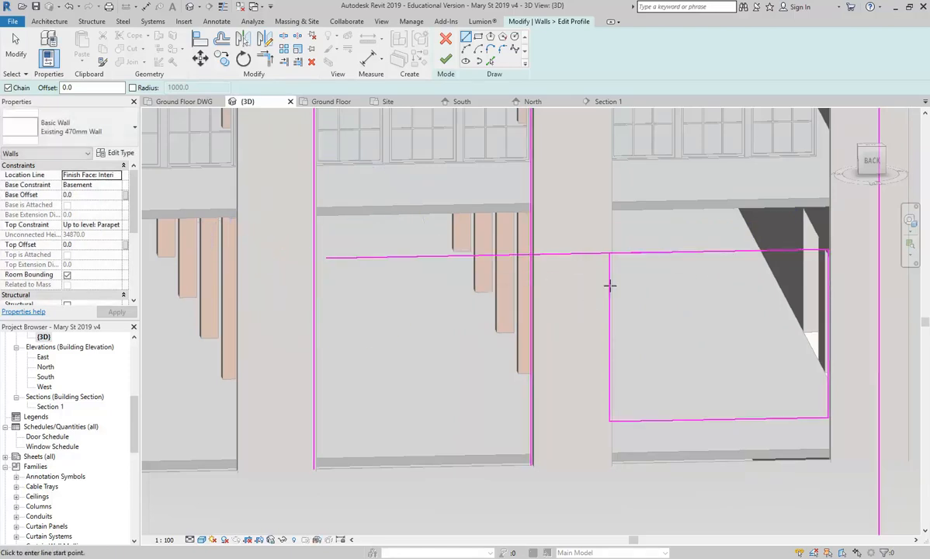
Step: Trim the new head line and the second bay's two vertical lines into clean upper corners
{"action": "left_click", "coordinate": [264, 59]}
{"action": "left_click", "coordinate": [512, 257]}
{"action": "left_click", "coordinate": [531, 280]}
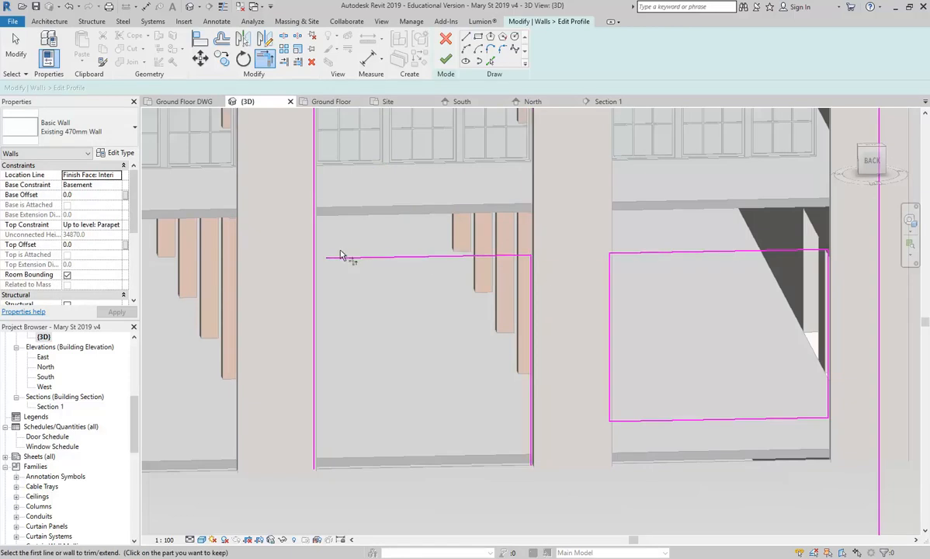
{"action": "left_click", "coordinate": [344, 257]}
{"action": "left_click", "coordinate": [315, 286]}
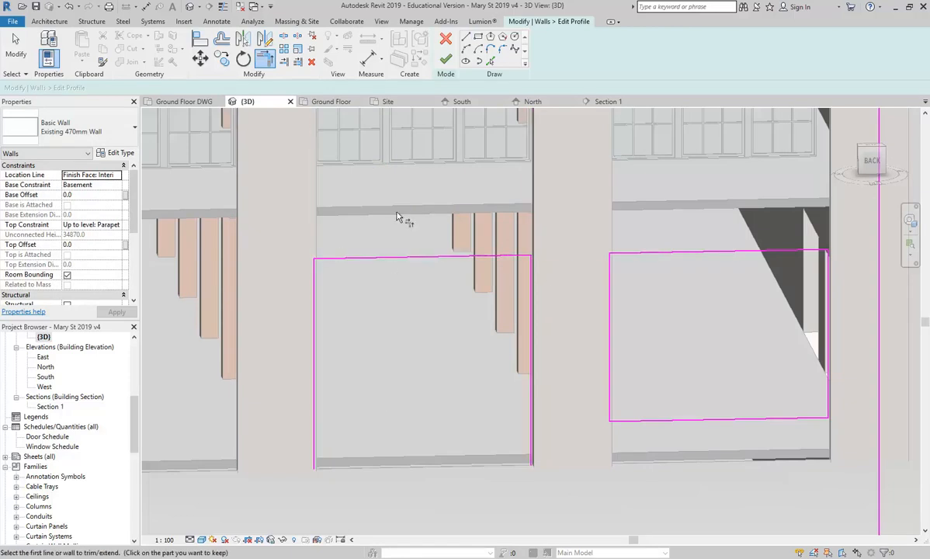
Step: Check the shopfront base in Street View, then add a profile line along the picked ledge edge at the foot of the second bay
{"action": "left_click", "coordinate": [479, 62]}
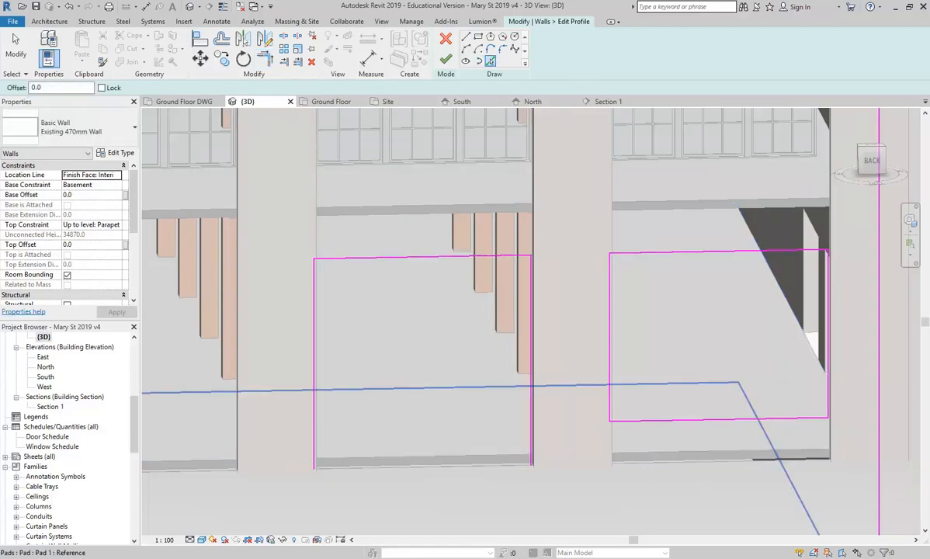
{"action": "key", "text": "alt+Tab"}
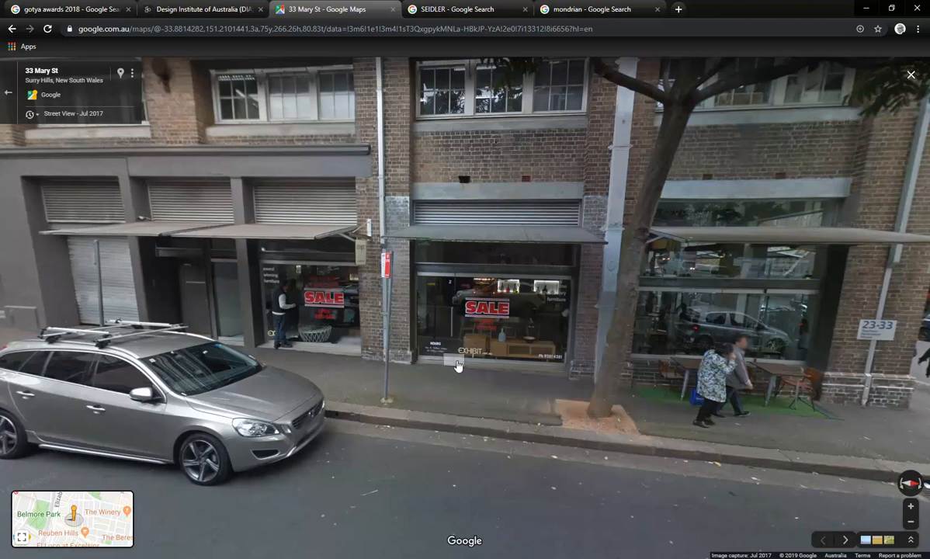
{"action": "left_click", "coordinate": [453, 365]}
{"action": "left_click", "coordinate": [81, 558]}
{"action": "left_click", "coordinate": [445, 457]}
Step: Trim the bottom profile line to both vertical lines of the second bay to close the opening outline
{"action": "left_click", "coordinate": [269, 64]}
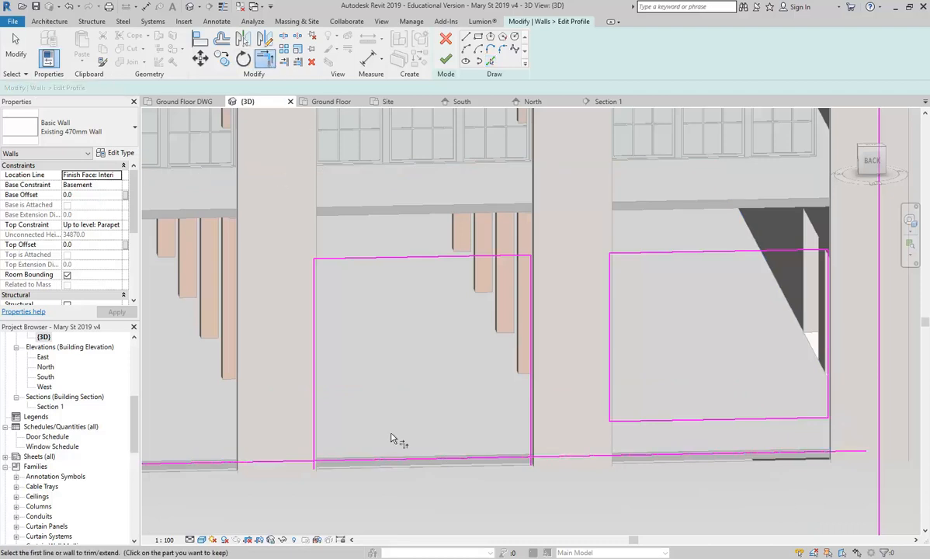
{"action": "left_click", "coordinate": [411, 459]}
{"action": "left_click", "coordinate": [531, 435]}
{"action": "left_click", "coordinate": [437, 458]}
{"action": "left_click", "coordinate": [315, 436]}
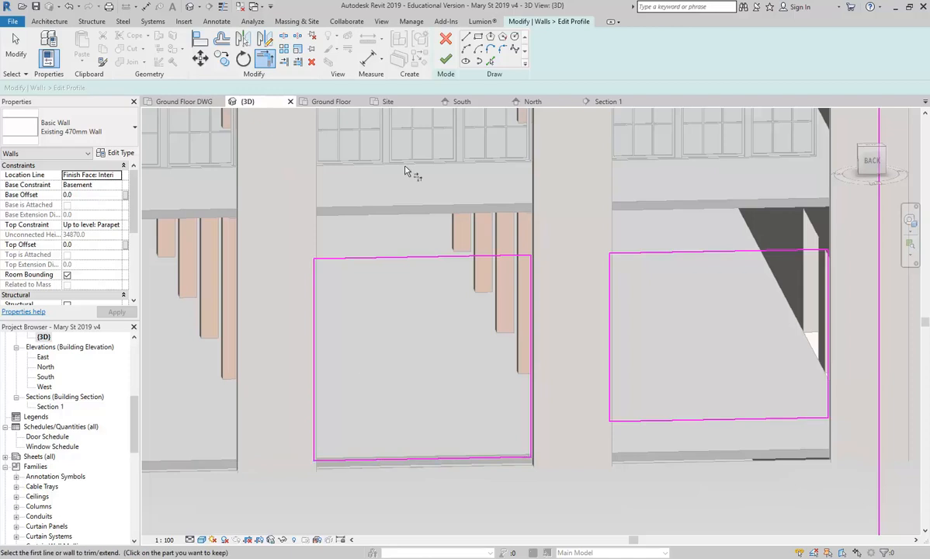
Step: Finish the back wall's profile edit and view the two cut openings in 3D
{"action": "left_click", "coordinate": [445, 61]}
{"action": "left_click", "coordinate": [417, 323]}
{"action": "middle_click_drag", "start_coordinate": [417, 323], "coordinate": [405, 423], "text": "shift"}
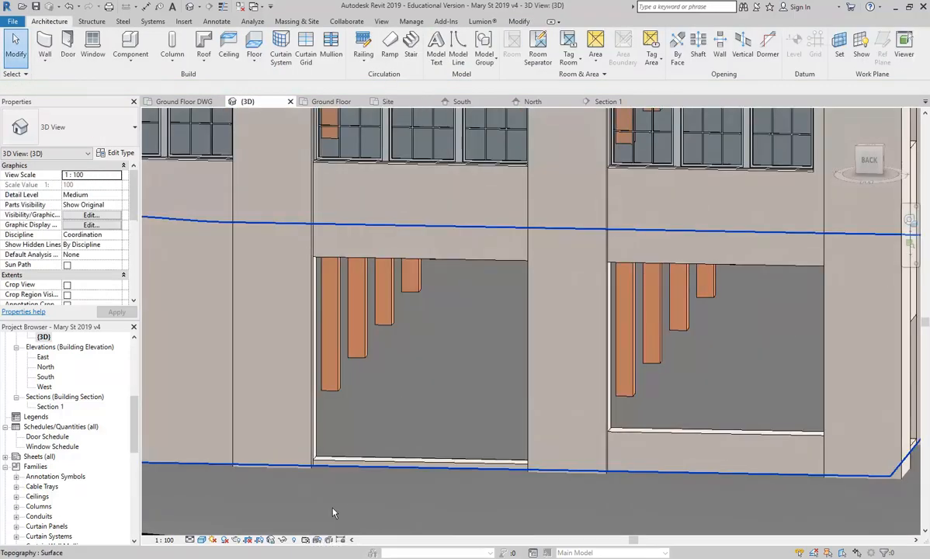
{"action": "middle_click_drag", "start_coordinate": [233, 462], "coordinate": [228, 405]}
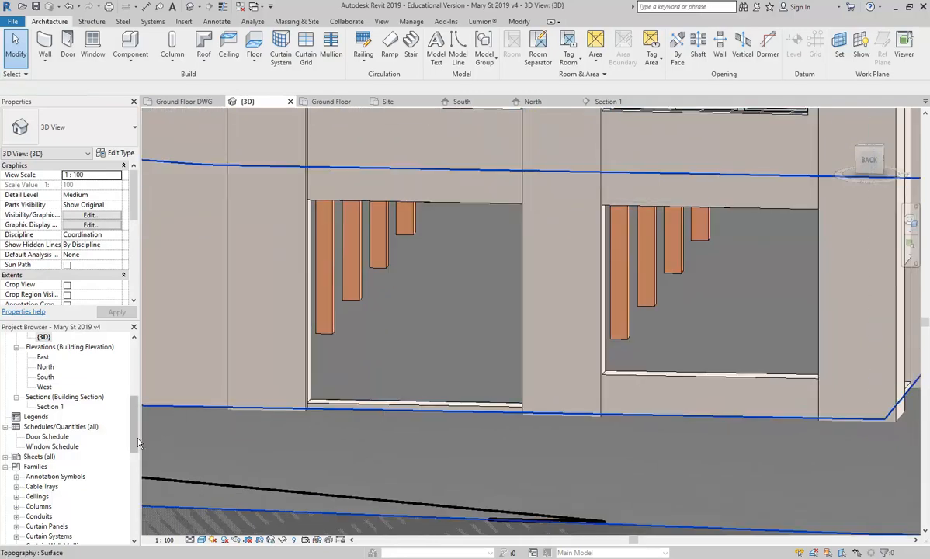
Step: Open the Ground Floor plan and start a new wall of type Curtain Wall 6mm Thk Glazing
{"action": "left_click_drag", "start_coordinate": [136, 441], "coordinate": [135, 387]}
{"action": "double_click", "coordinate": [56, 377]}
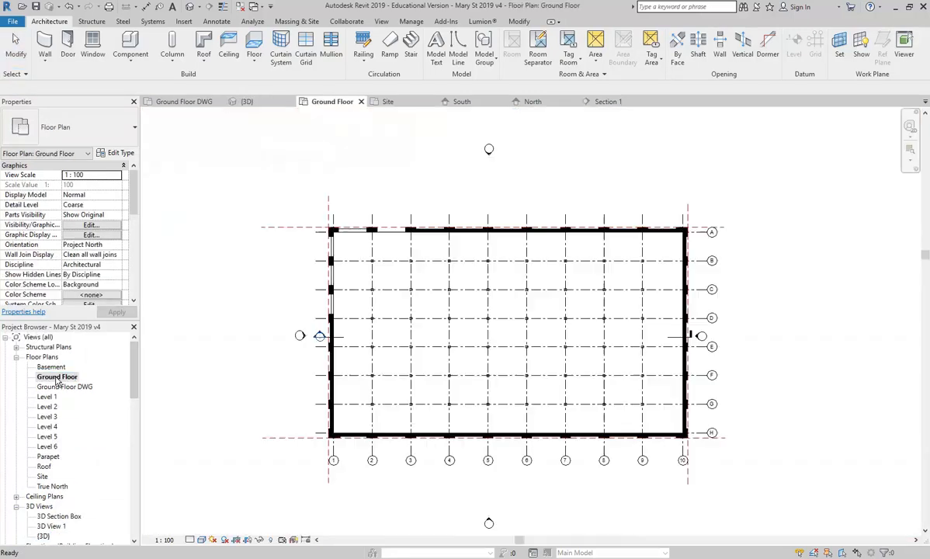
{"action": "scroll", "coordinate": [345, 221], "scroll_direction": "up", "scroll_amount": 10}
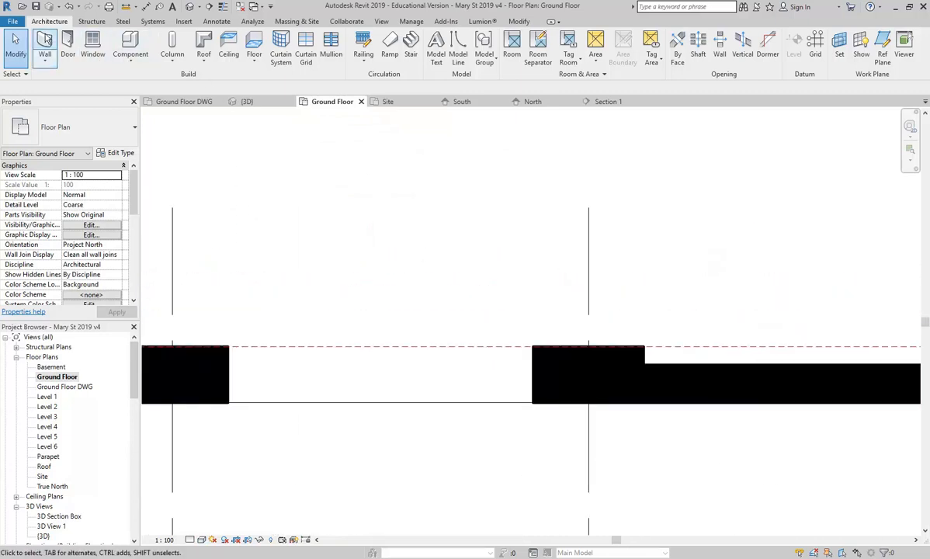
{"action": "left_click", "coordinate": [44, 44]}
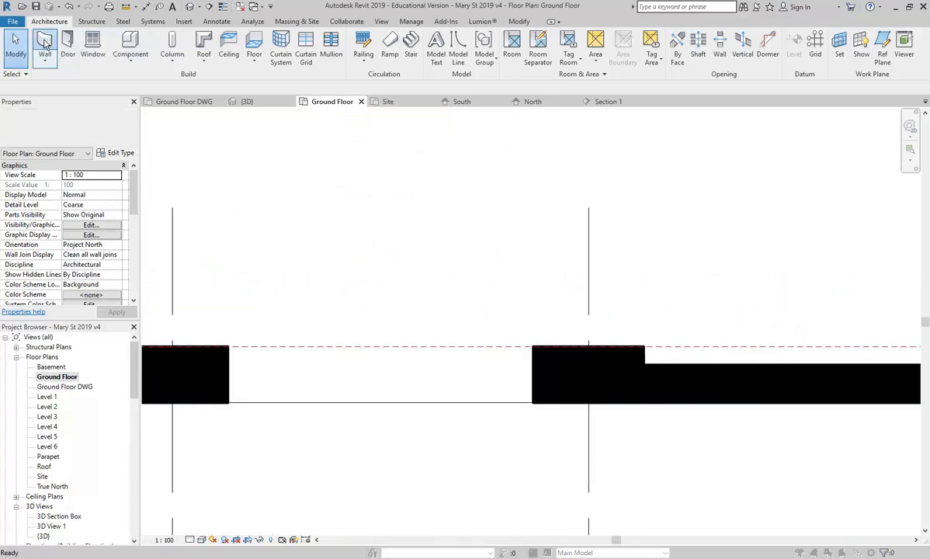
{"action": "left_click", "coordinate": [425, 254]}
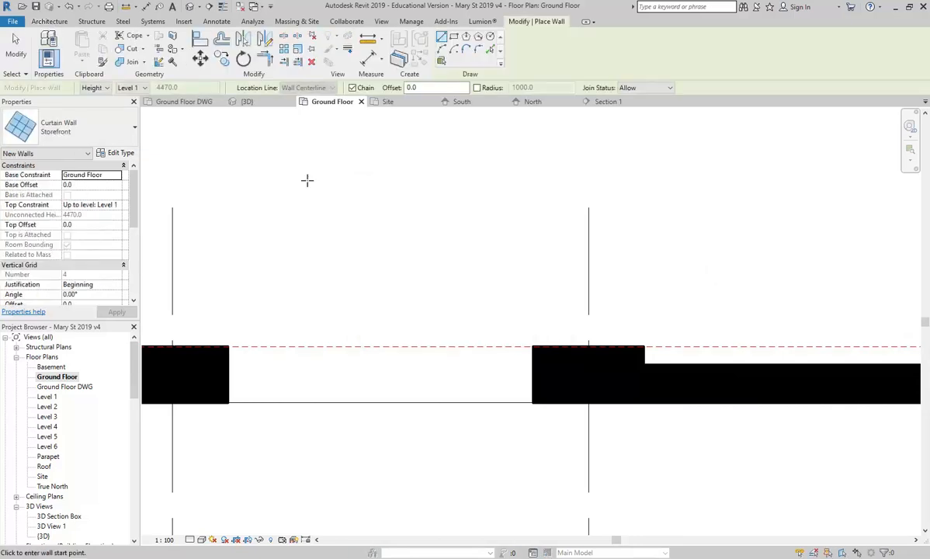
{"action": "left_click", "coordinate": [77, 136]}
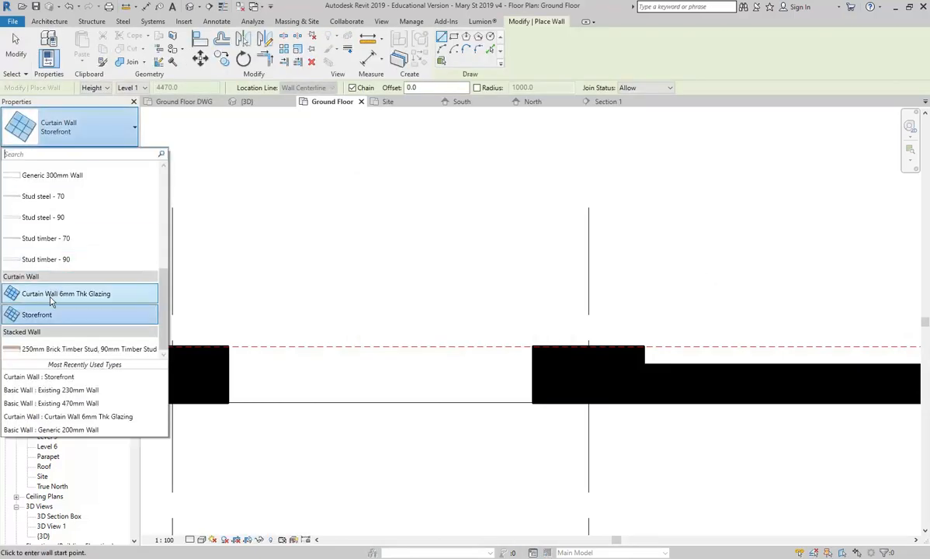
{"action": "left_click", "coordinate": [50, 300]}
Step: Draw the 3820 mm curtain wall across the second bay between the piers' midpoints, with the glazing on the outer side
{"action": "middle_click_drag", "start_coordinate": [384, 295], "coordinate": [744, 233]}
{"action": "scroll", "coordinate": [744, 234], "scroll_direction": "down", "scroll_amount": 3}
{"action": "middle_click_drag", "start_coordinate": [679, 276], "coordinate": [499, 249]}
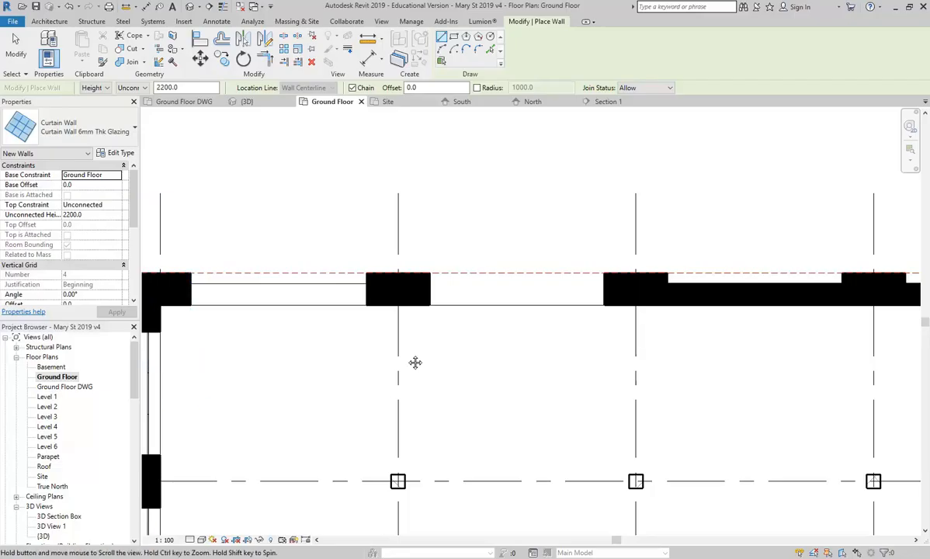
{"action": "scroll", "coordinate": [326, 388], "scroll_direction": "up", "scroll_amount": 3}
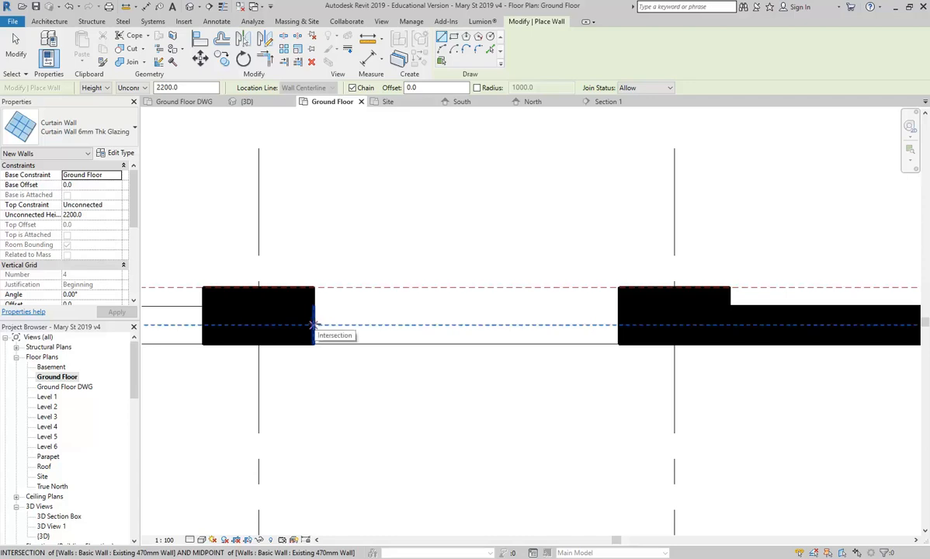
{"action": "left_click", "coordinate": [313, 324]}
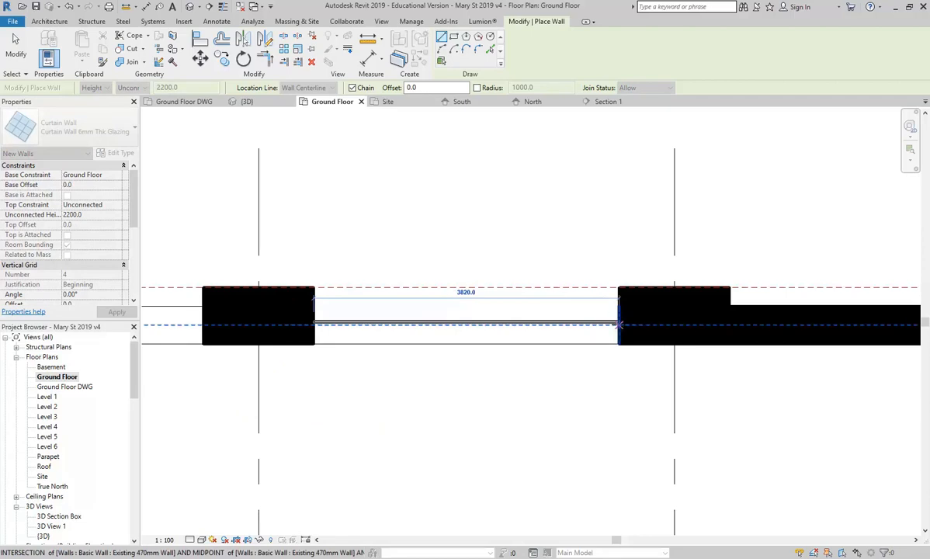
{"action": "scroll", "coordinate": [644, 332], "scroll_direction": "up", "scroll_amount": 2}
{"action": "middle_click_drag", "start_coordinate": [680, 324], "coordinate": [748, 317]}
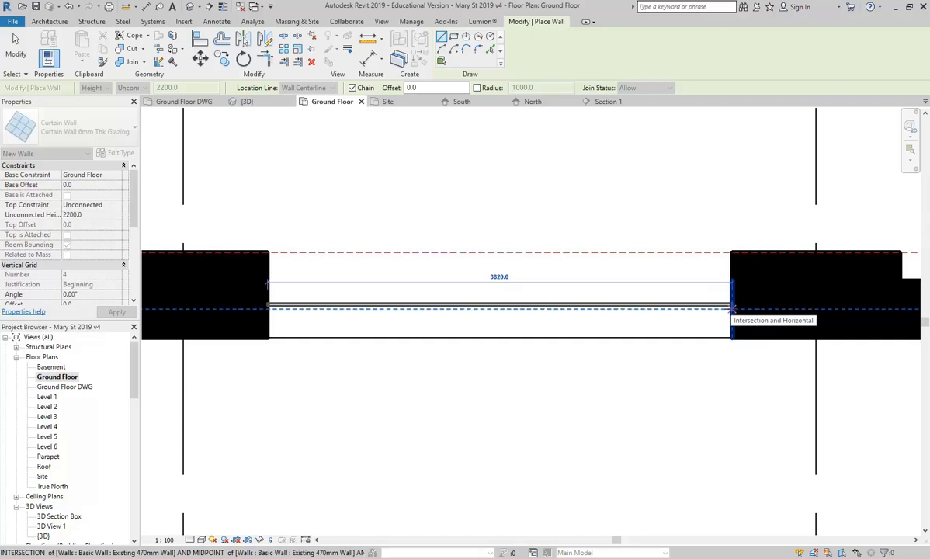
{"action": "key", "text": "space"}
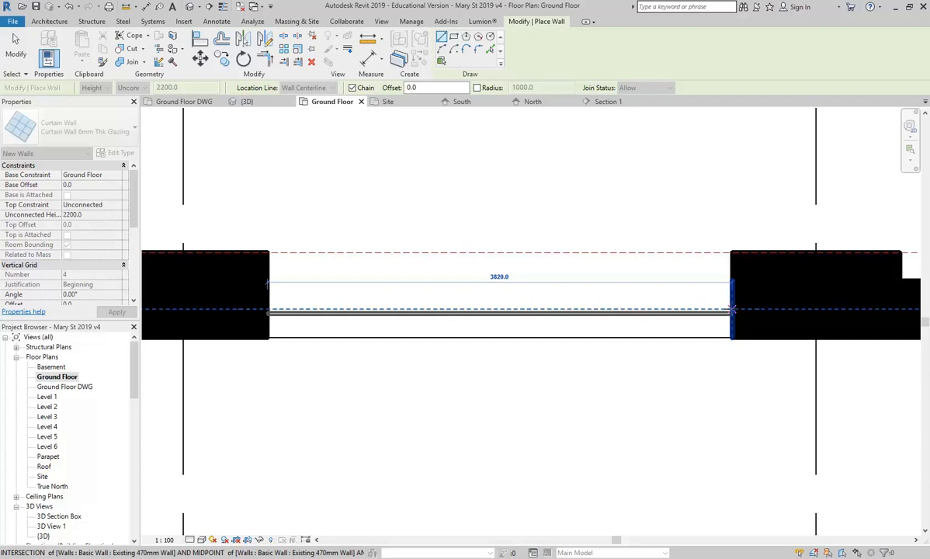
{"action": "key", "text": "space"}
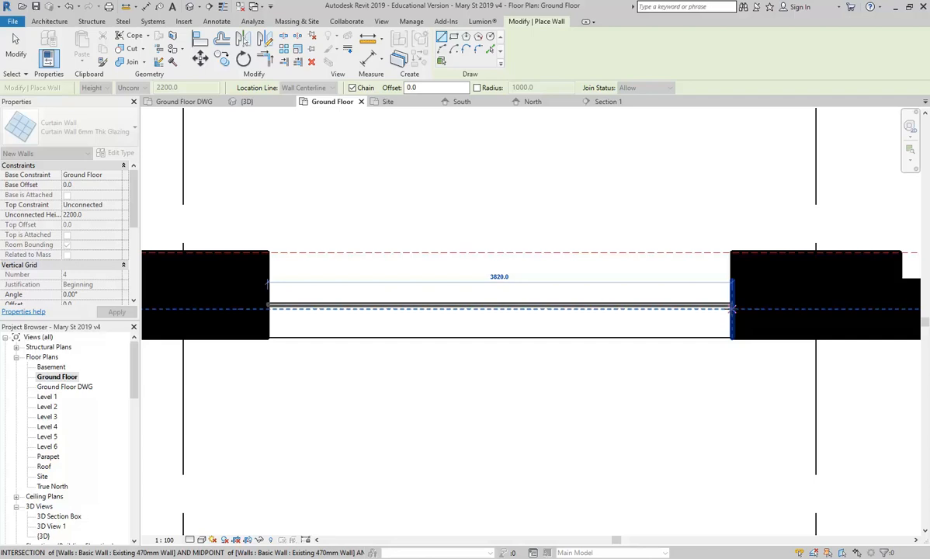
{"action": "left_click", "coordinate": [732, 307]}
{"action": "key", "text": "Escape"}
{"action": "key", "text": "Escape"}
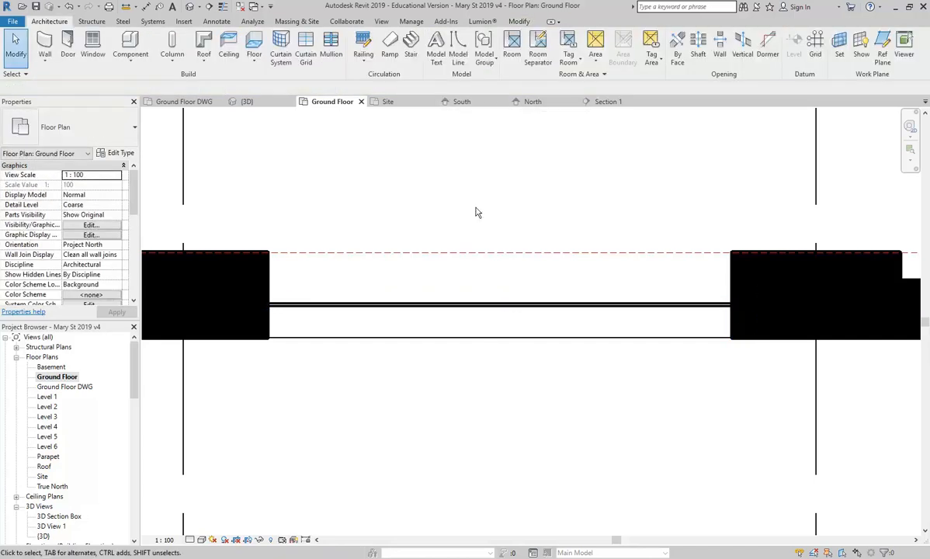
Step: In the 3D view, stretch the curtain wall's top up to the opening's head, to an unconnected height of 3600
{"action": "left_click", "coordinate": [250, 101]}
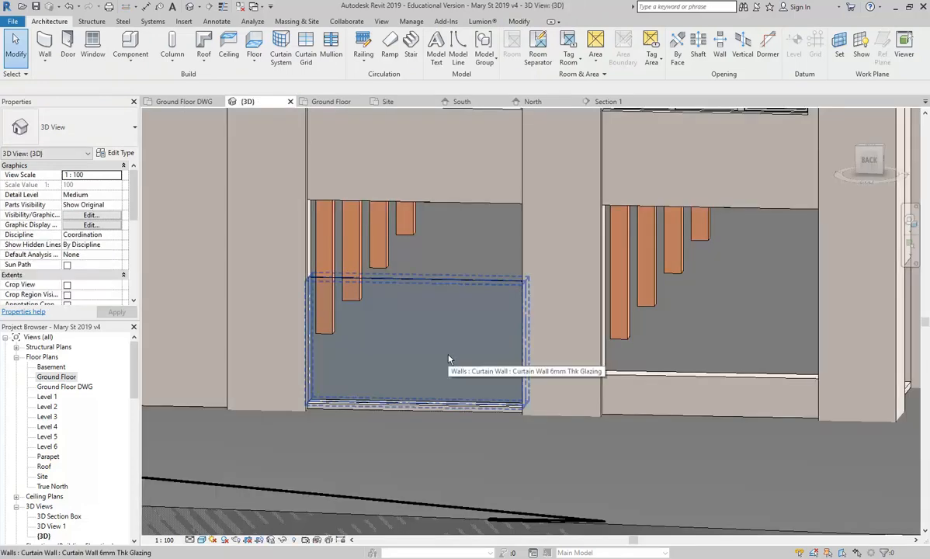
{"action": "left_click", "coordinate": [449, 360]}
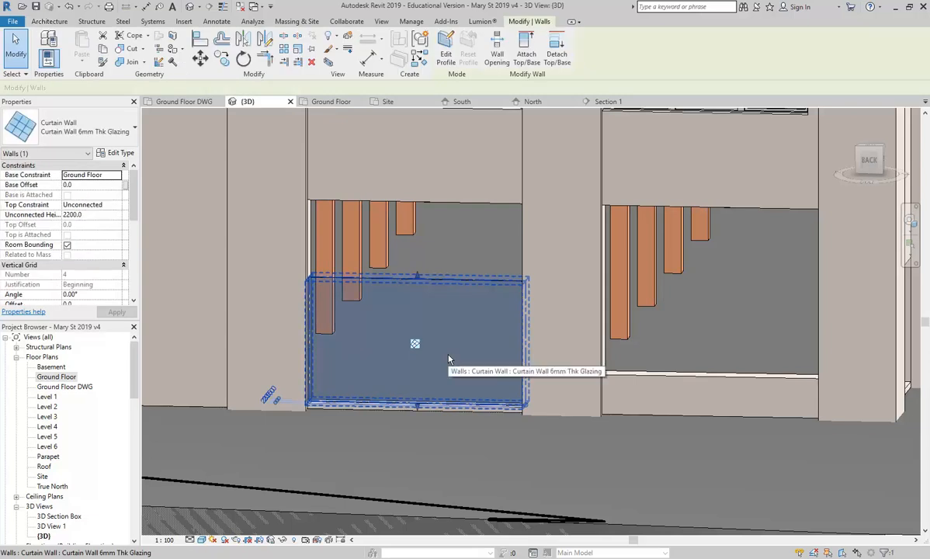
{"action": "left_click_drag", "start_coordinate": [417, 278], "coordinate": [442, 202]}
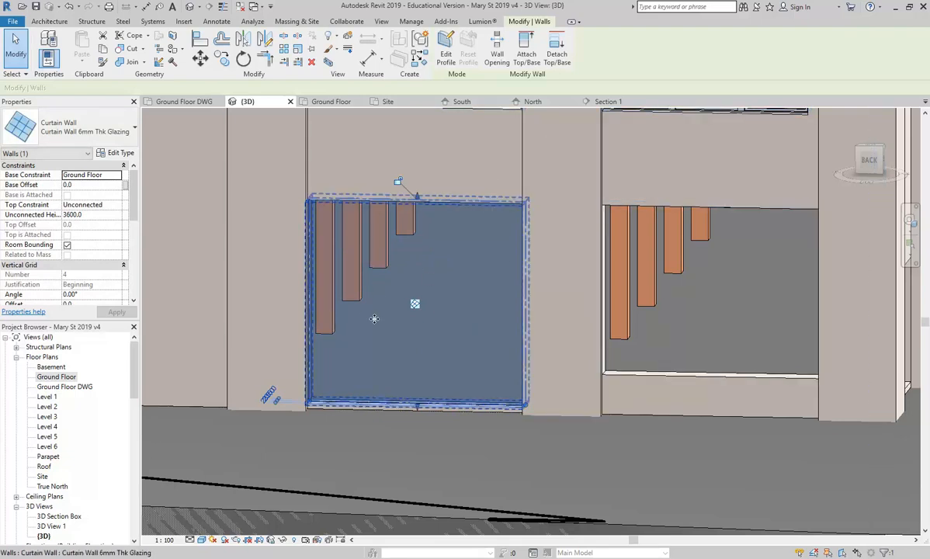
{"action": "middle_click_drag", "start_coordinate": [475, 348], "coordinate": [357, 419], "text": "shift"}
{"action": "key", "text": "Escape"}
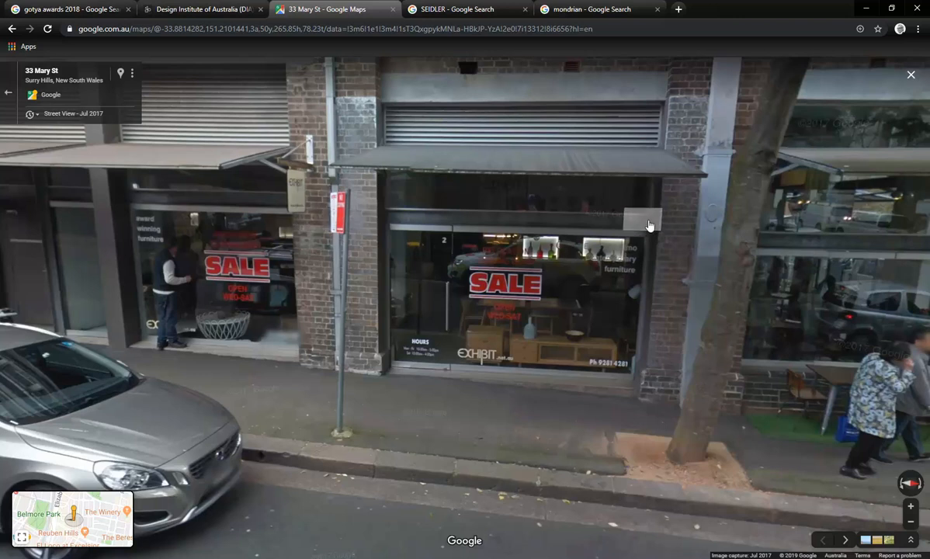
Step: Examine the Mary St shopfronts in Street View and move around the corner to the Reservoir St facade
{"action": "left_click", "coordinate": [609, 208]}
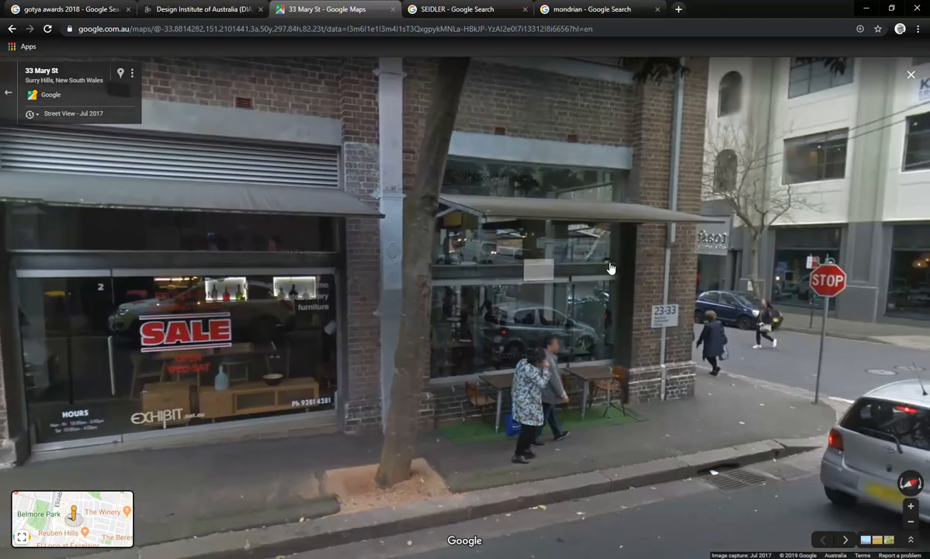
{"action": "left_click", "coordinate": [611, 267]}
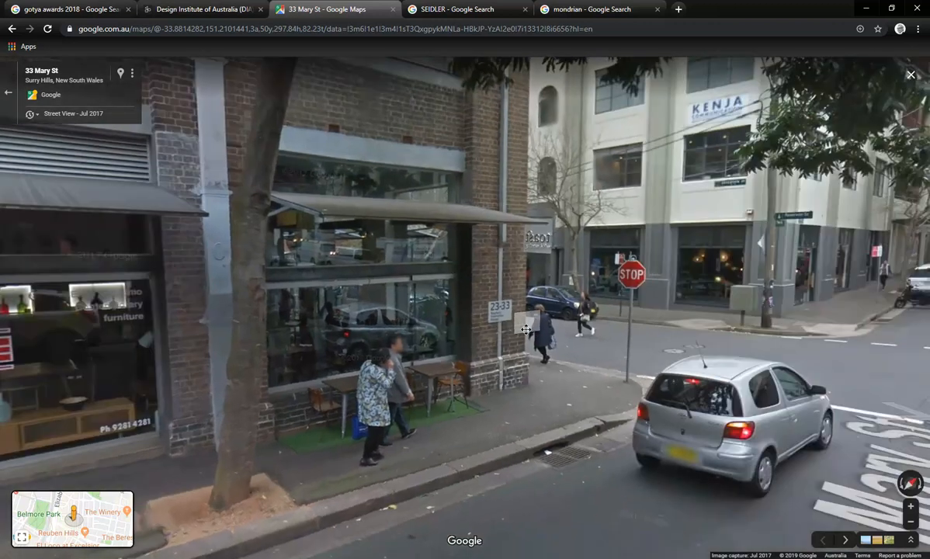
{"action": "left_click", "coordinate": [319, 373]}
{"action": "left_click_drag", "start_coordinate": [319, 373], "coordinate": [687, 420]}
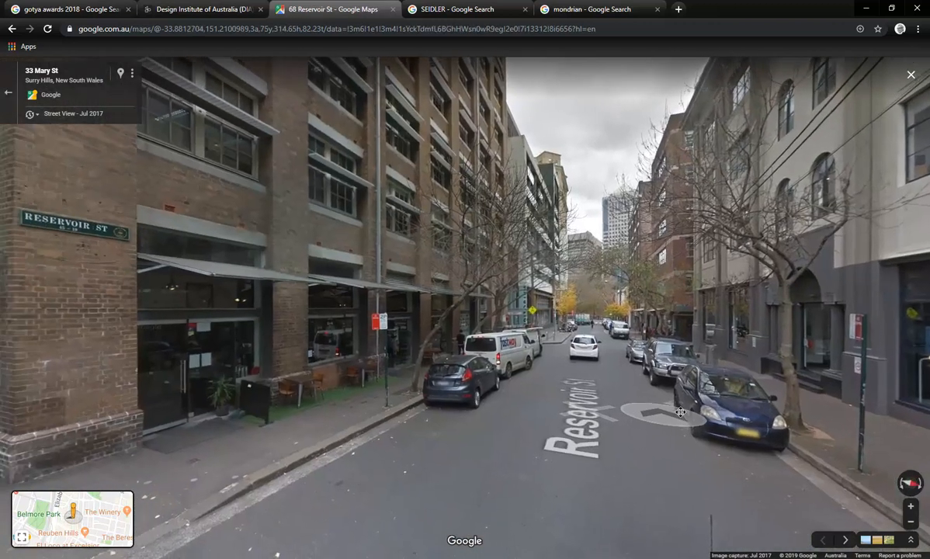
{"action": "left_click_drag", "start_coordinate": [411, 422], "coordinate": [589, 429]}
{"action": "left_click", "coordinate": [589, 429]}
{"action": "left_click", "coordinate": [493, 307]}
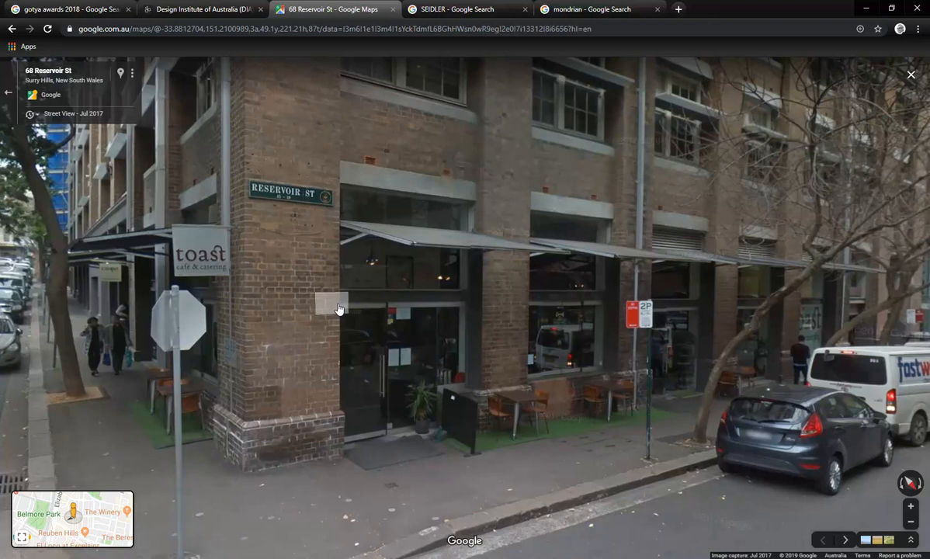
Step: Examine the corner café's lintels, transom, glazing frames and door in close-up in Street View, then return to Revit
{"action": "double_click", "coordinate": [330, 280]}
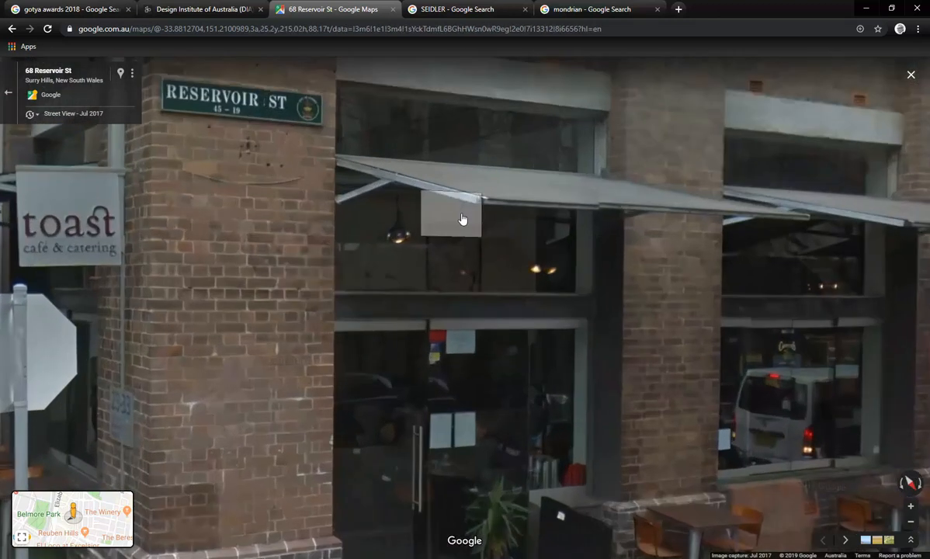
{"action": "left_click_drag", "start_coordinate": [467, 226], "coordinate": [417, 272]}
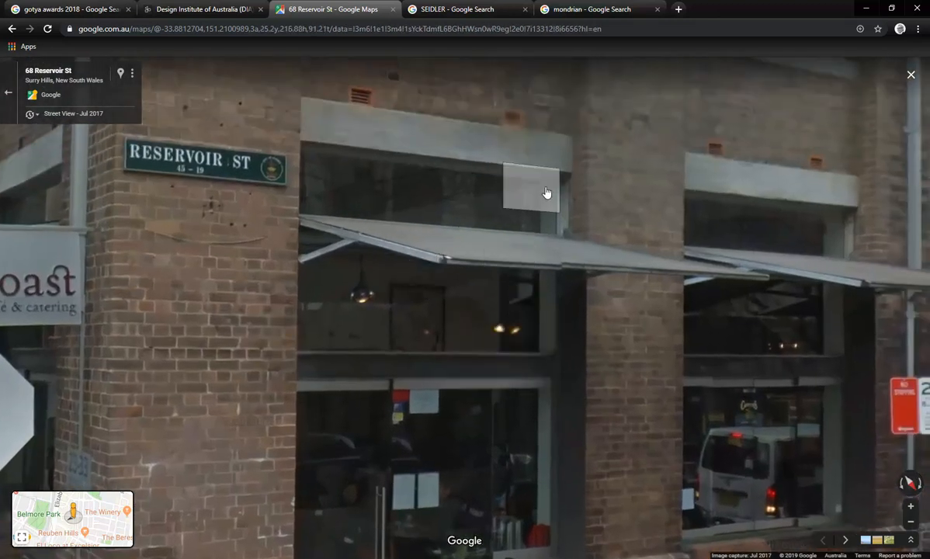
{"action": "left_click_drag", "start_coordinate": [518, 431], "coordinate": [516, 346]}
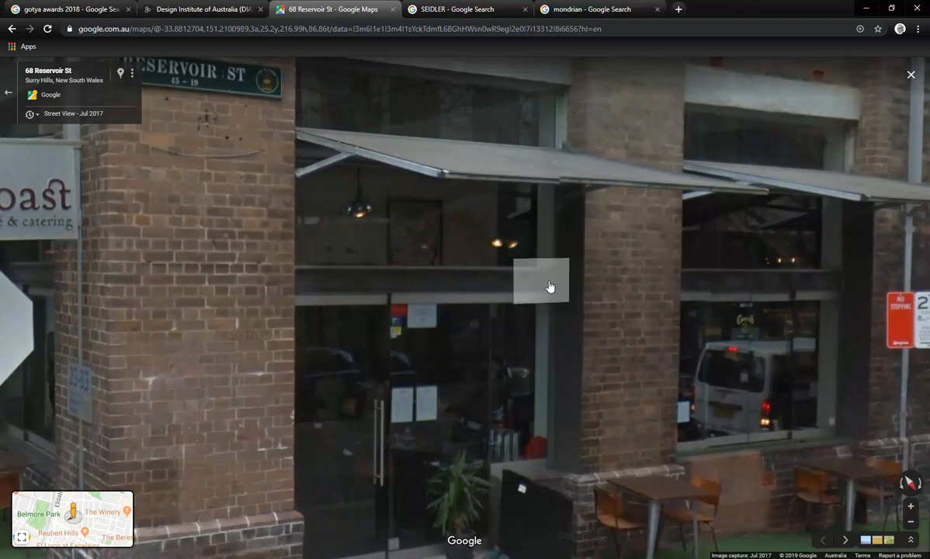
{"action": "left_click_drag", "start_coordinate": [309, 287], "coordinate": [312, 327]}
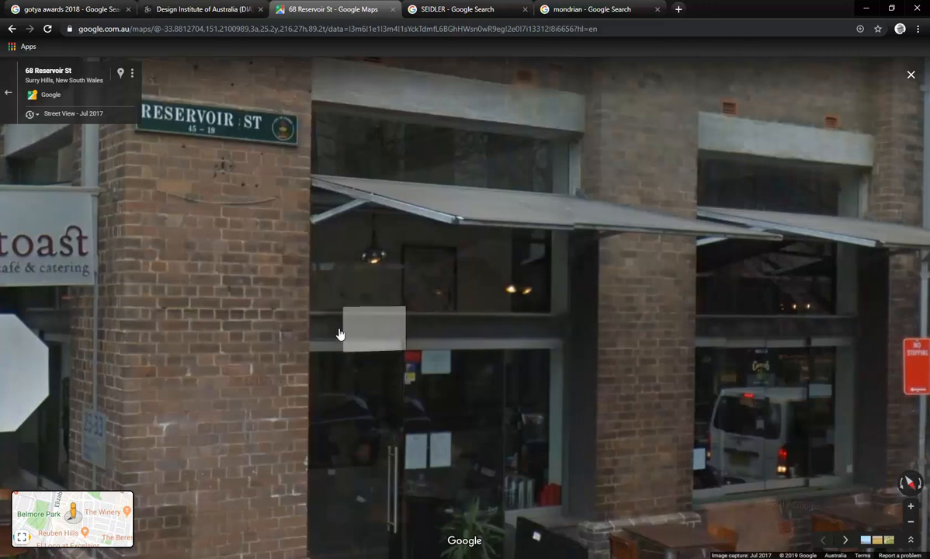
{"action": "scroll", "coordinate": [397, 313], "scroll_direction": "down", "scroll_amount": 2}
{"action": "scroll", "coordinate": [398, 313], "scroll_direction": "up", "scroll_amount": 3}
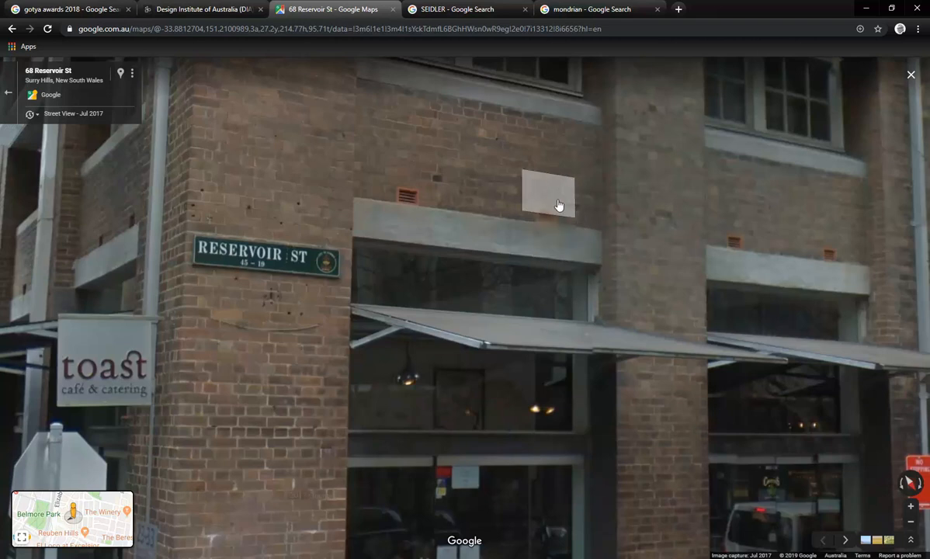
{"action": "left_click", "coordinate": [867, 7]}
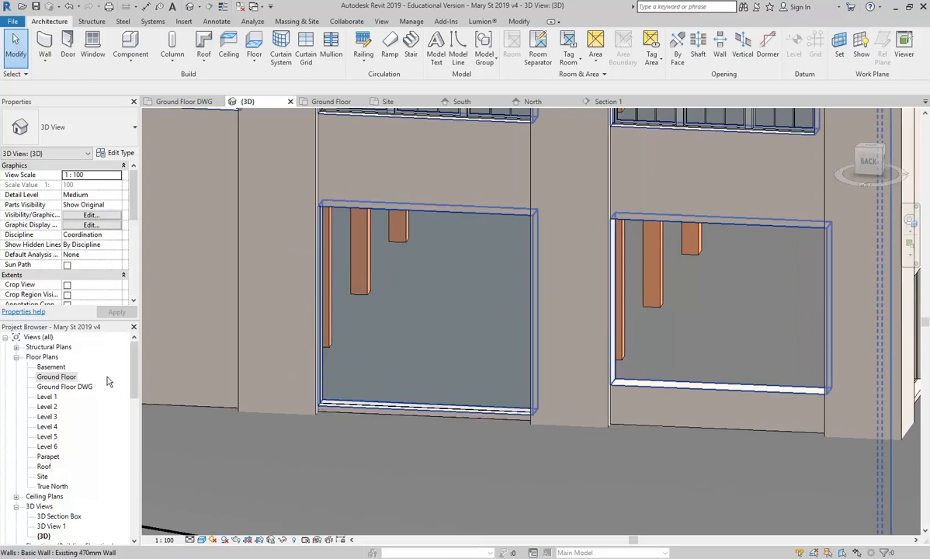
Step: Open the Ground Floor plan at the glazed bays and start placing a structural beam of type UB305x165x40
{"action": "double_click", "coordinate": [48, 378]}
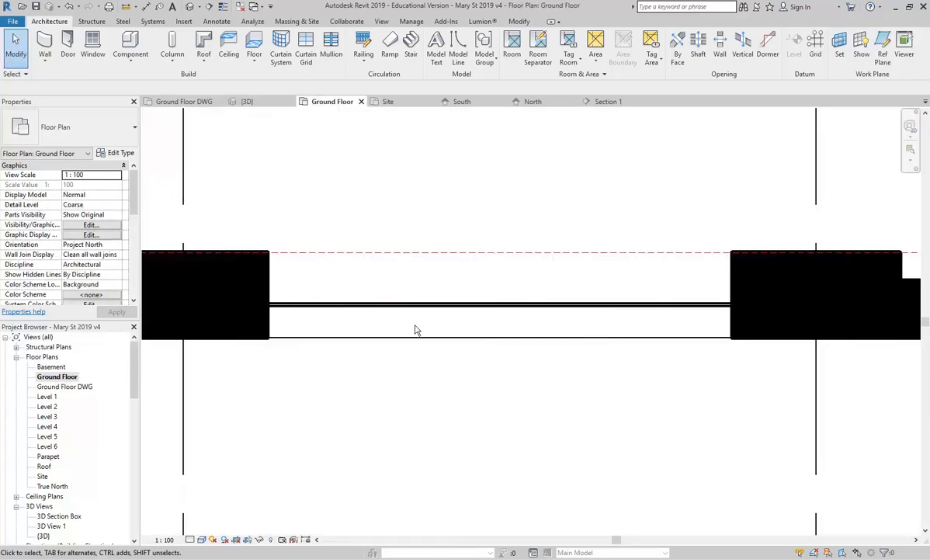
{"action": "scroll", "coordinate": [395, 194], "scroll_direction": "down", "scroll_amount": 2}
{"action": "middle_click_drag", "start_coordinate": [399, 203], "coordinate": [458, 317]}
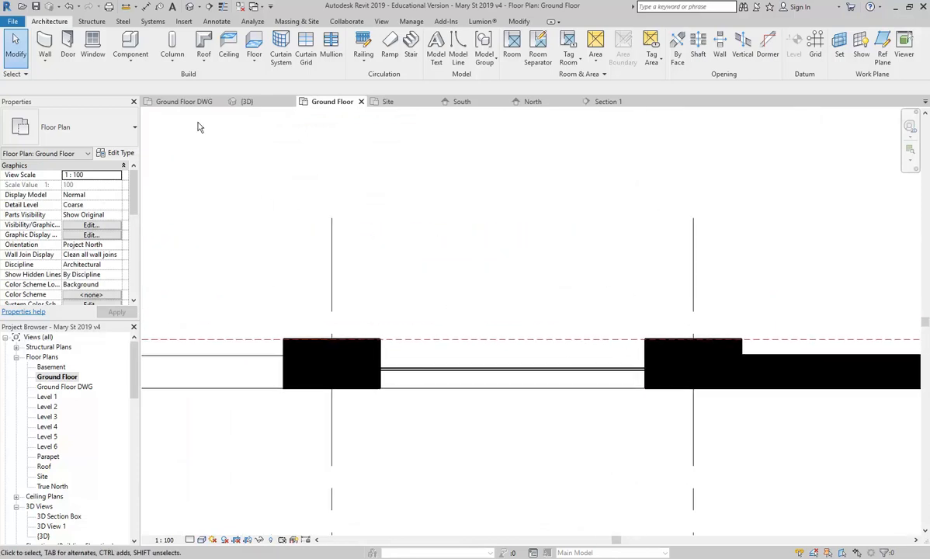
{"action": "left_click", "coordinate": [92, 21]}
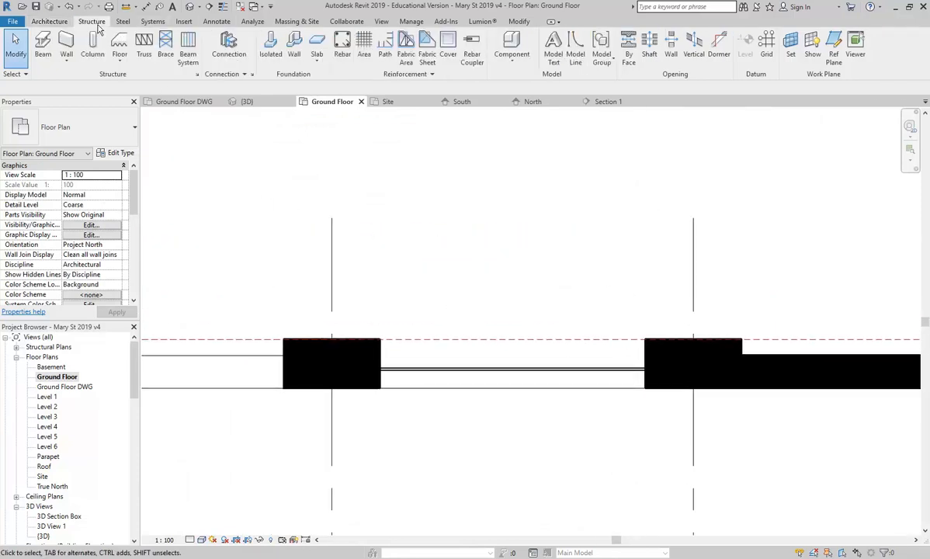
{"action": "left_click", "coordinate": [41, 49]}
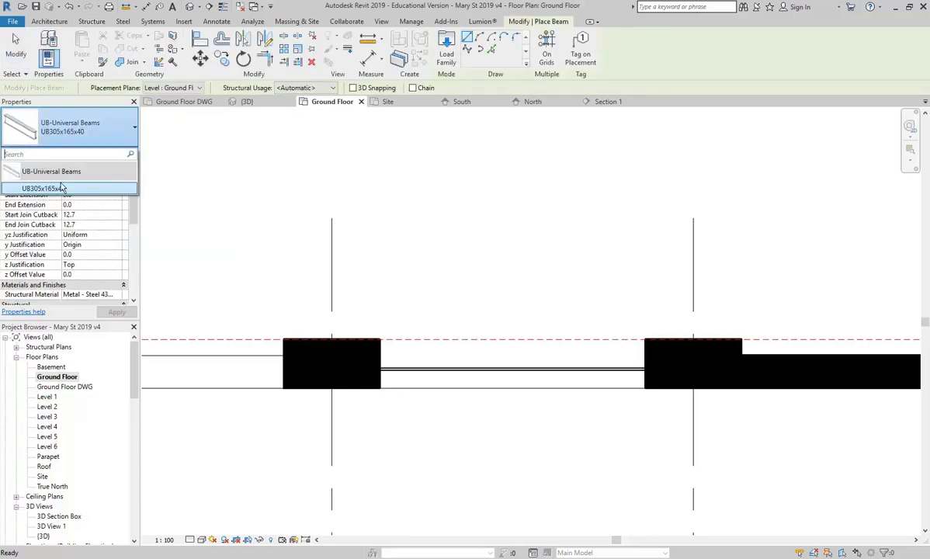
{"action": "left_click", "coordinate": [89, 122]}
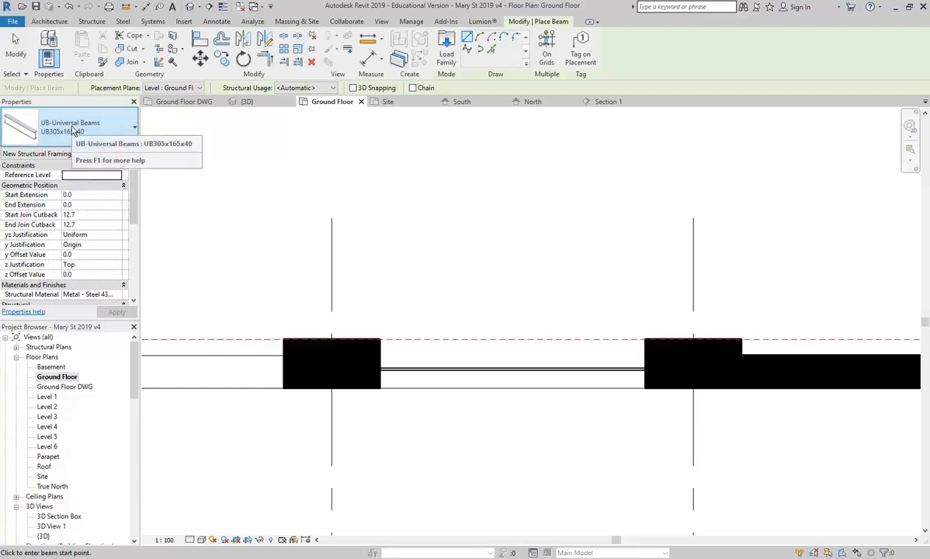
Step: Browse the Metric Library's steel structural framing families and preview the girder, castellated, cellular, C-channel and double C-channel profiles
{"action": "left_click", "coordinate": [445, 52]}
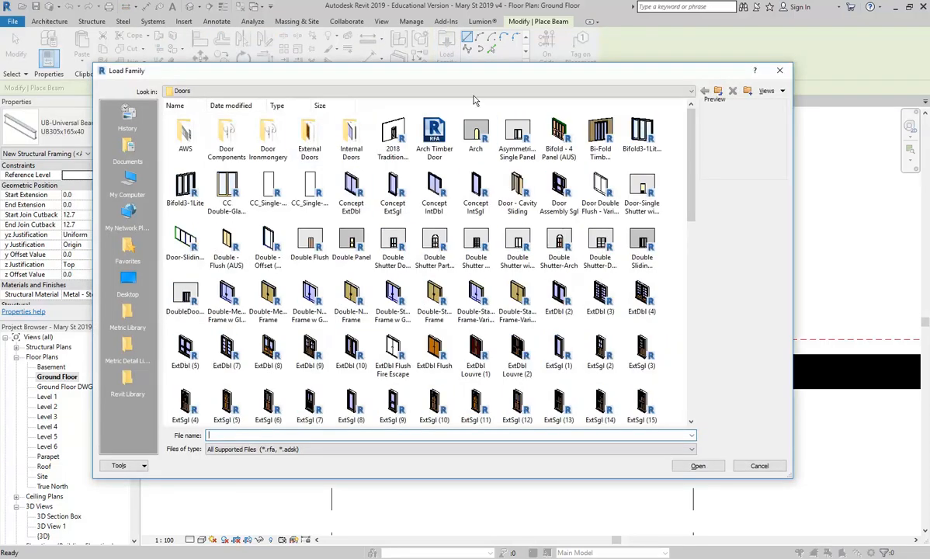
{"action": "left_click", "coordinate": [718, 92]}
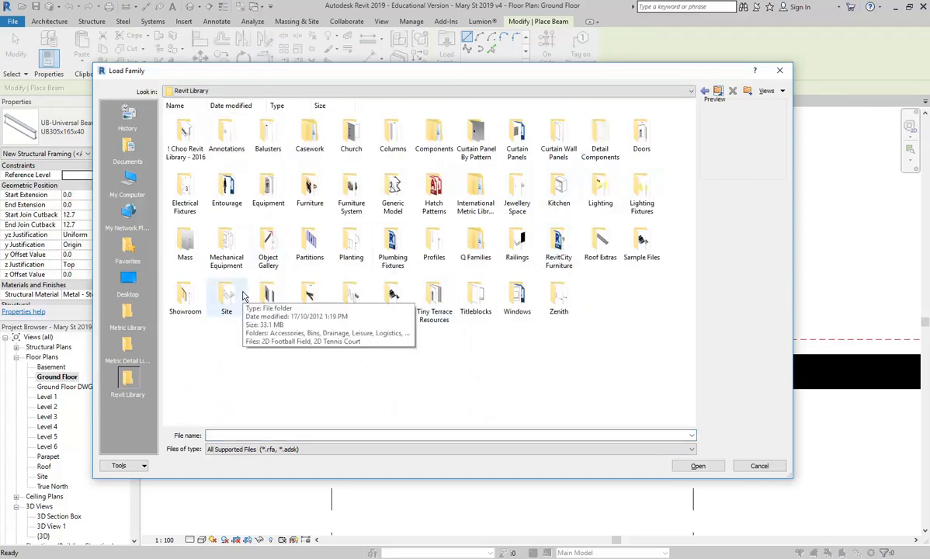
{"action": "left_click", "coordinate": [309, 299]}
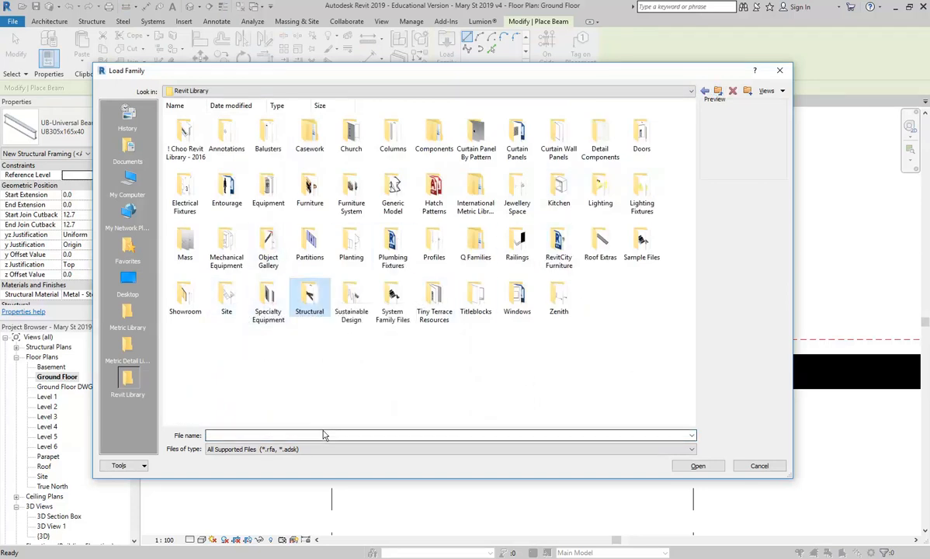
{"action": "left_click", "coordinate": [128, 316]}
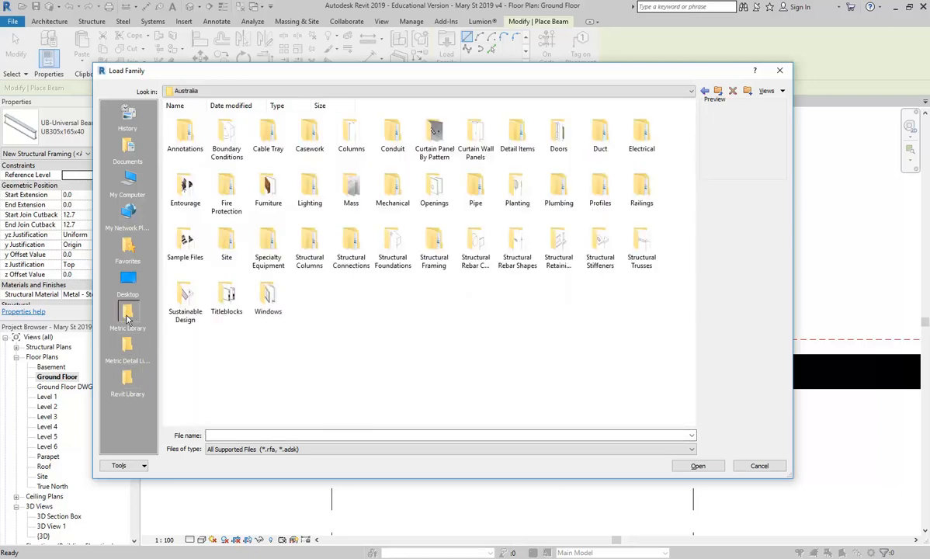
{"action": "double_click", "coordinate": [434, 245]}
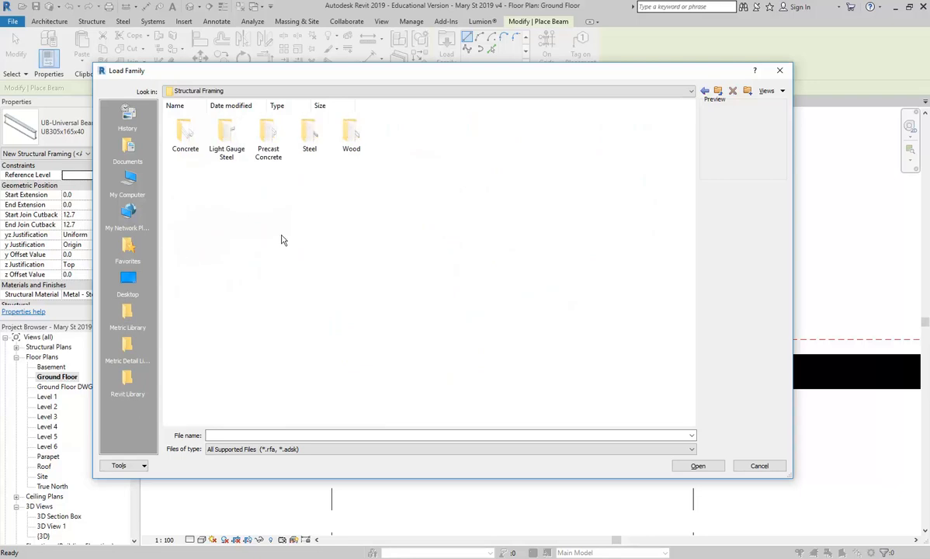
{"action": "double_click", "coordinate": [310, 134]}
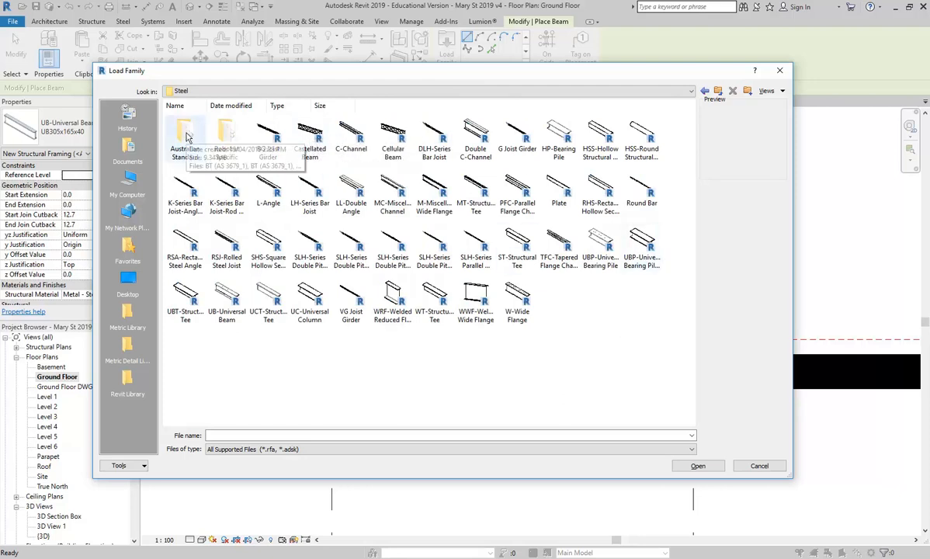
{"action": "left_click", "coordinate": [396, 136]}
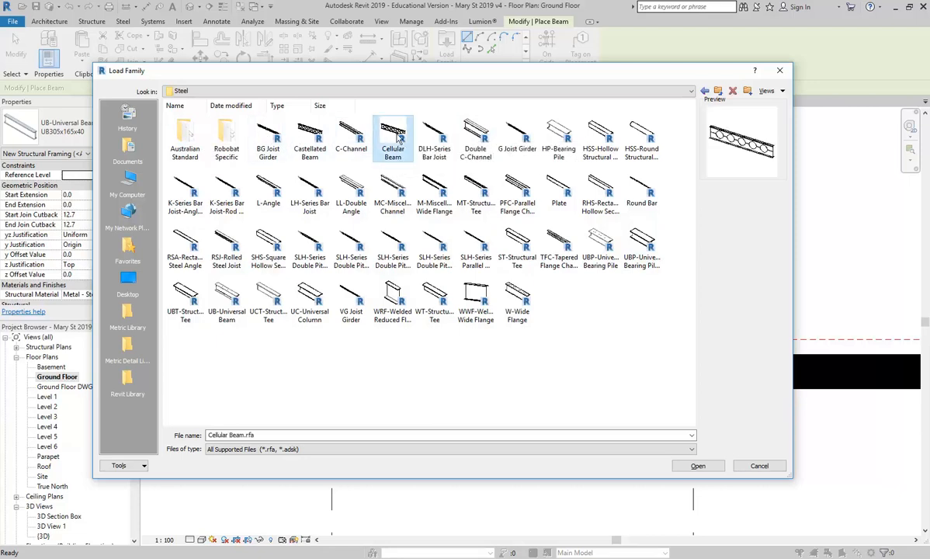
{"action": "left_click", "coordinate": [339, 135]}
{"action": "left_click", "coordinate": [296, 134]}
{"action": "left_click", "coordinate": [268, 134]}
{"action": "left_click", "coordinate": [299, 134]}
{"action": "left_click", "coordinate": [345, 134]}
{"action": "left_click", "coordinate": [474, 136]}
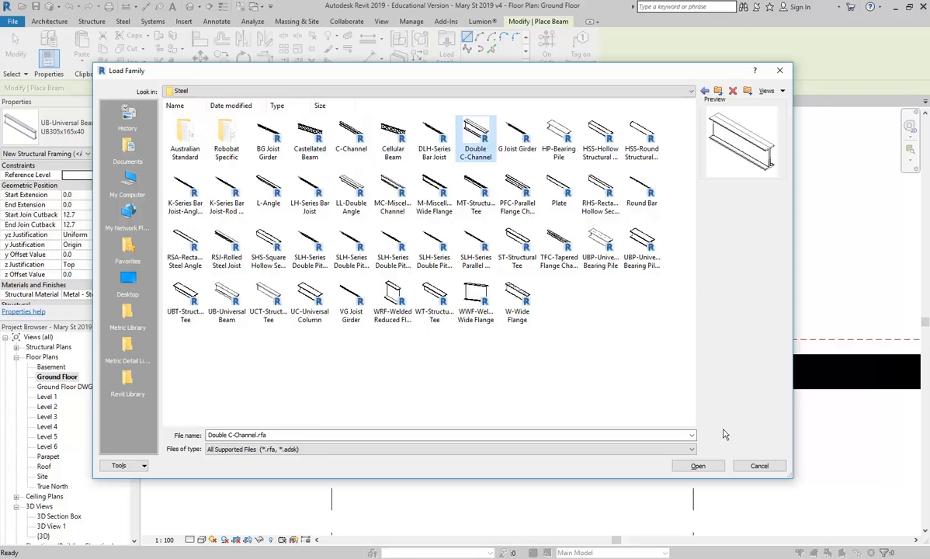
{"action": "left_click", "coordinate": [753, 468]}
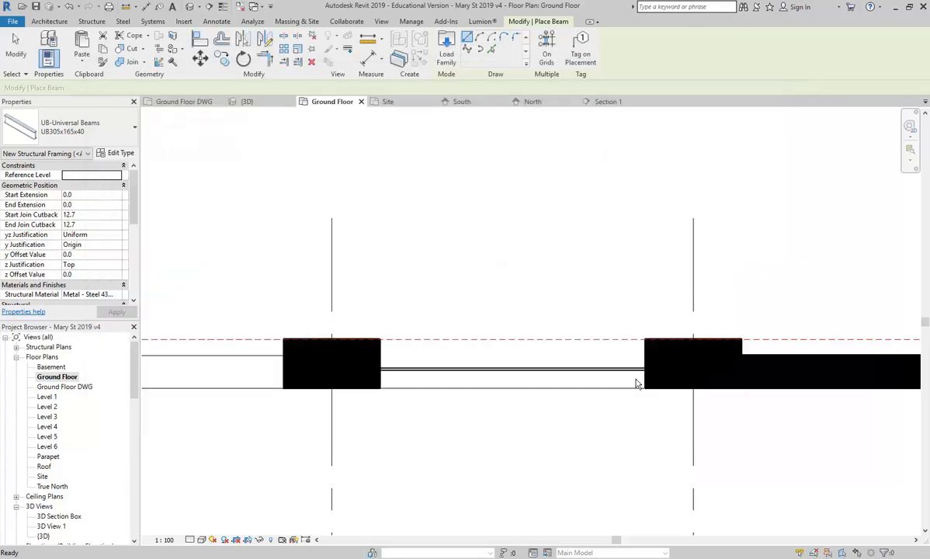
{"action": "left_click", "coordinate": [90, 137]}
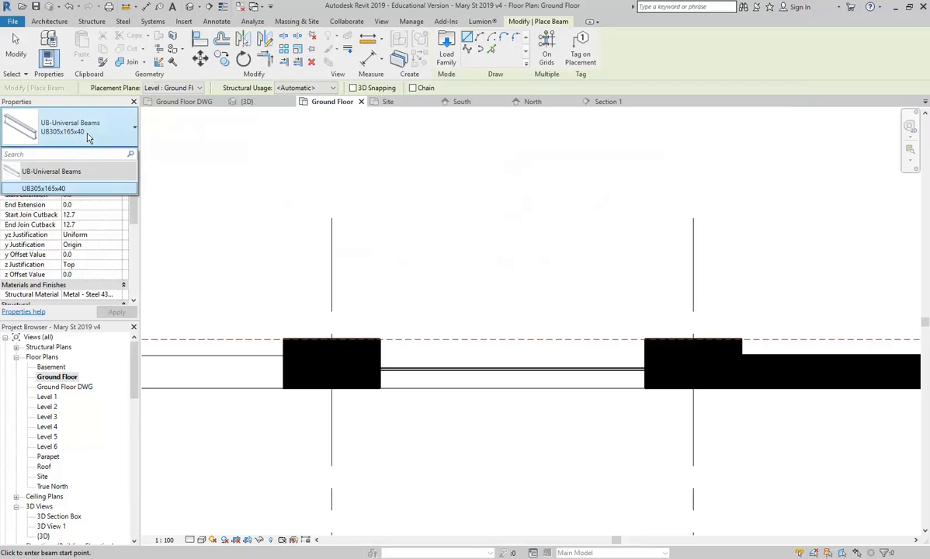
{"action": "left_click", "coordinate": [48, 189]}
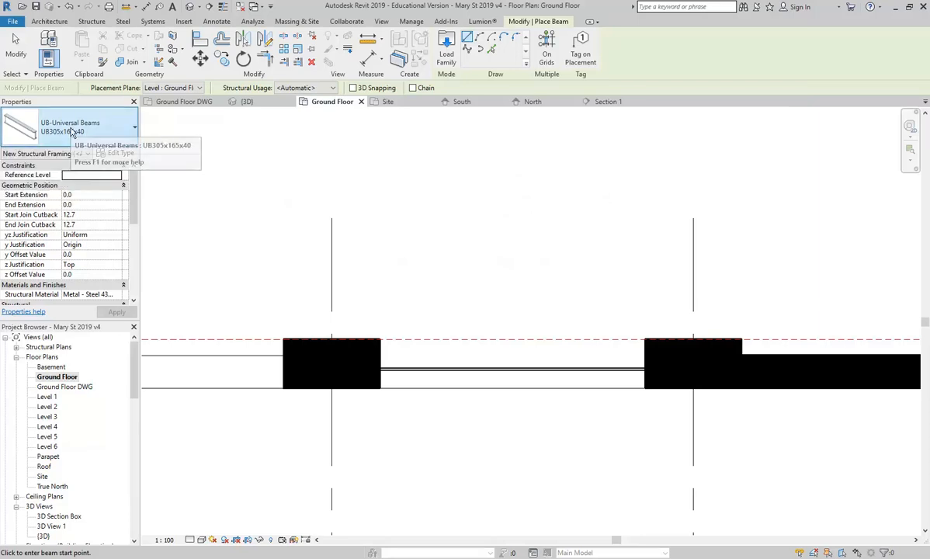
{"action": "middle_click_drag", "start_coordinate": [256, 256], "coordinate": [451, 241]}
{"action": "left_click", "coordinate": [118, 155]}
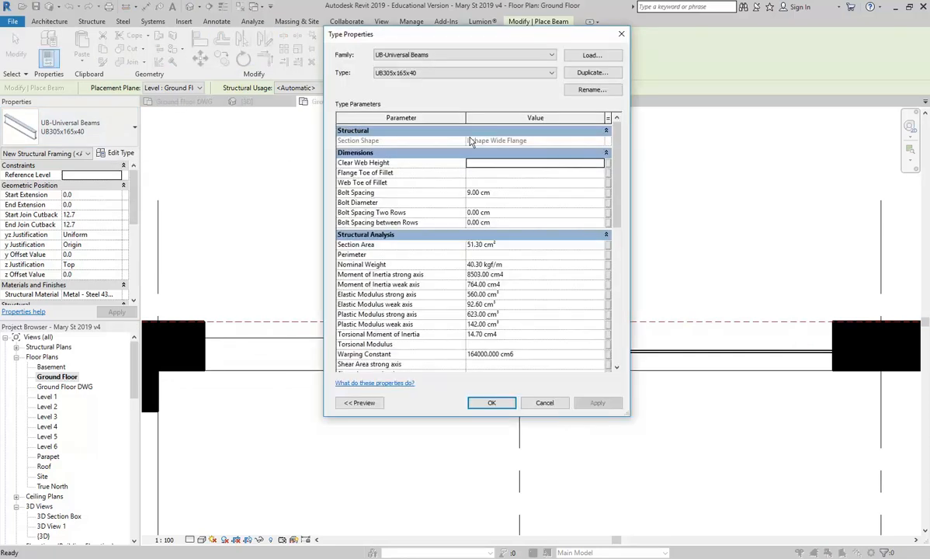
{"action": "left_click", "coordinate": [590, 72]}
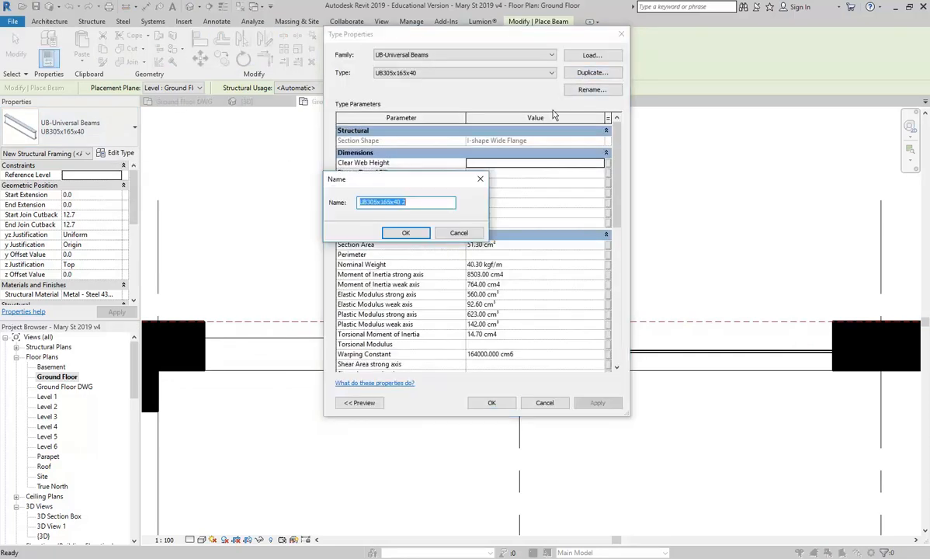
{"action": "left_click", "coordinate": [371, 202]}
{"action": "type", "text": "2"}
{"action": "left_click", "coordinate": [407, 233]}
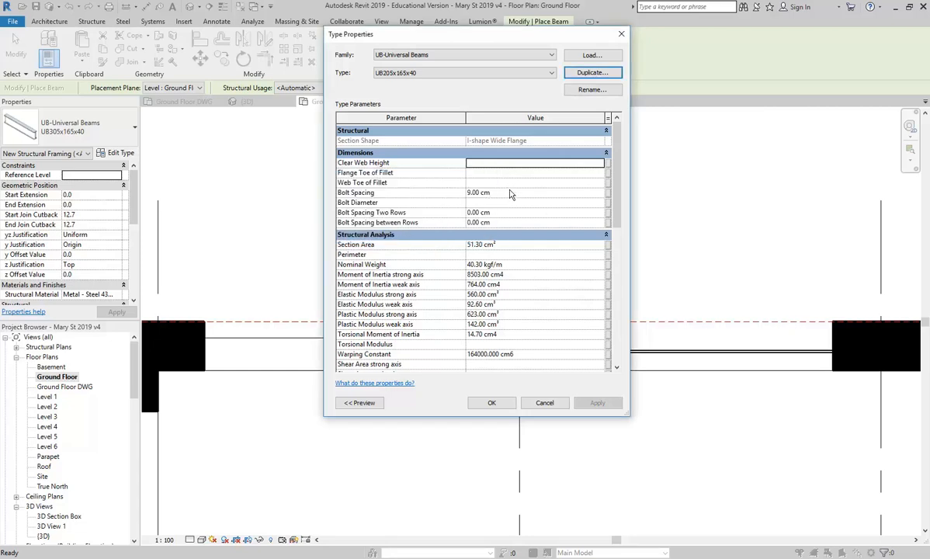
{"action": "scroll", "coordinate": [509, 196], "scroll_direction": "down", "scroll_amount": 4}
{"action": "scroll", "coordinate": [521, 258], "scroll_direction": "down", "scroll_amount": 4}
{"action": "scroll", "coordinate": [519, 240], "scroll_direction": "up", "scroll_amount": 3}
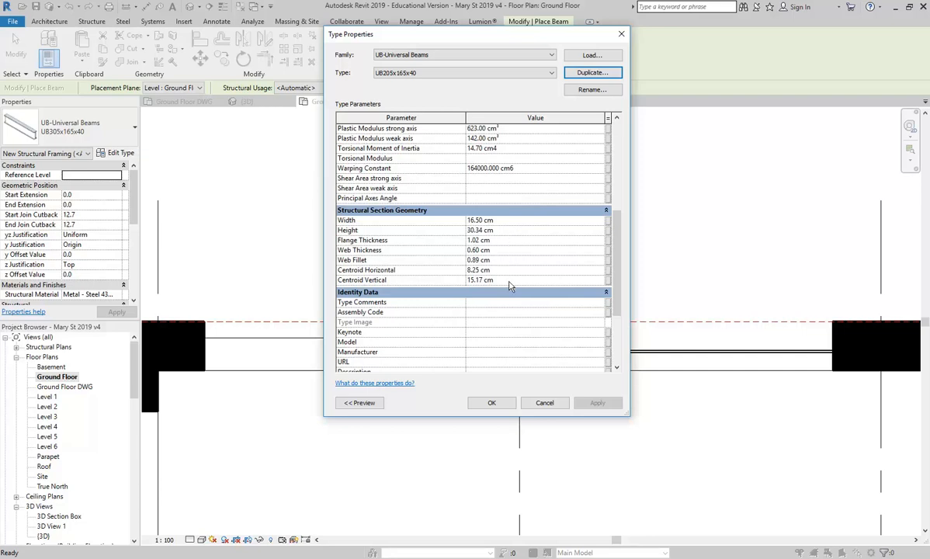
{"action": "left_click", "coordinate": [515, 222]}
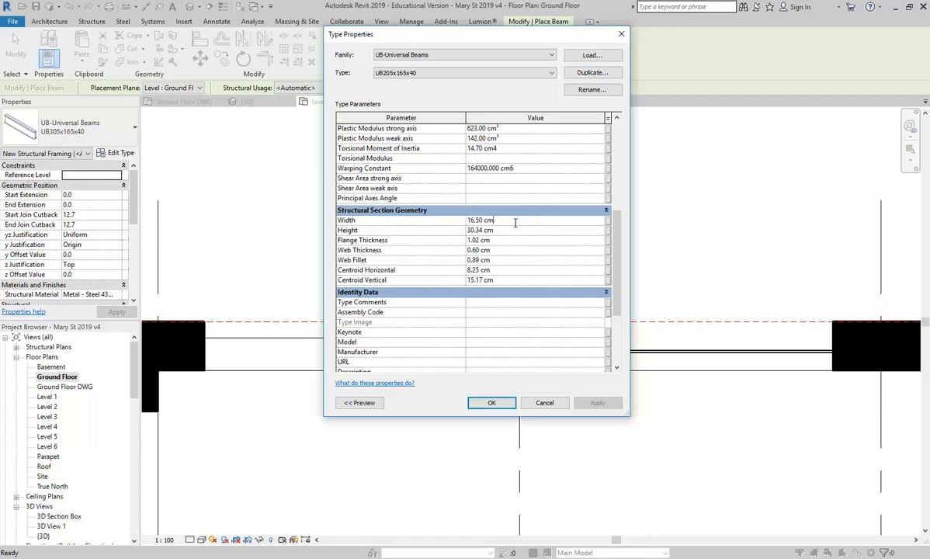
{"action": "key", "text": "Tab"}
{"action": "left_click_drag", "start_coordinate": [617, 255], "coordinate": [621, 157]}
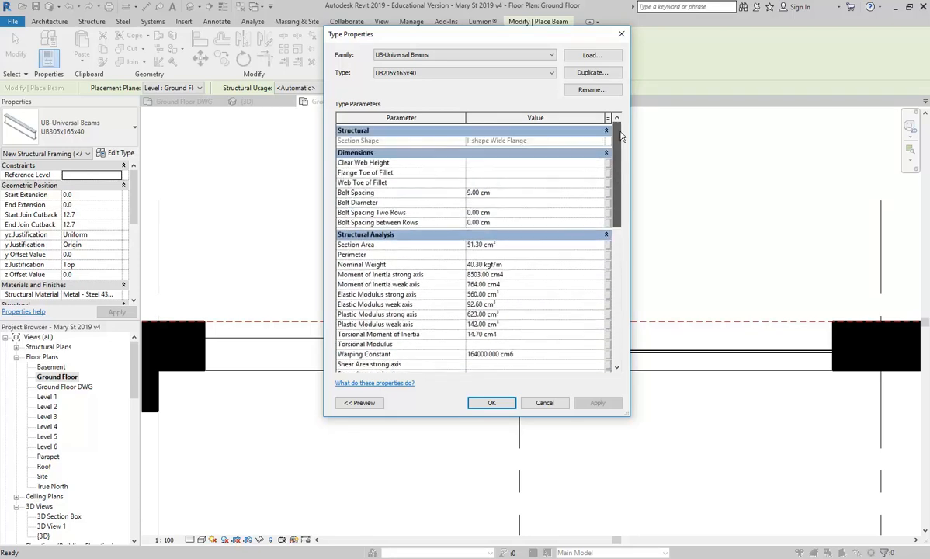
{"action": "left_click", "coordinate": [545, 402]}
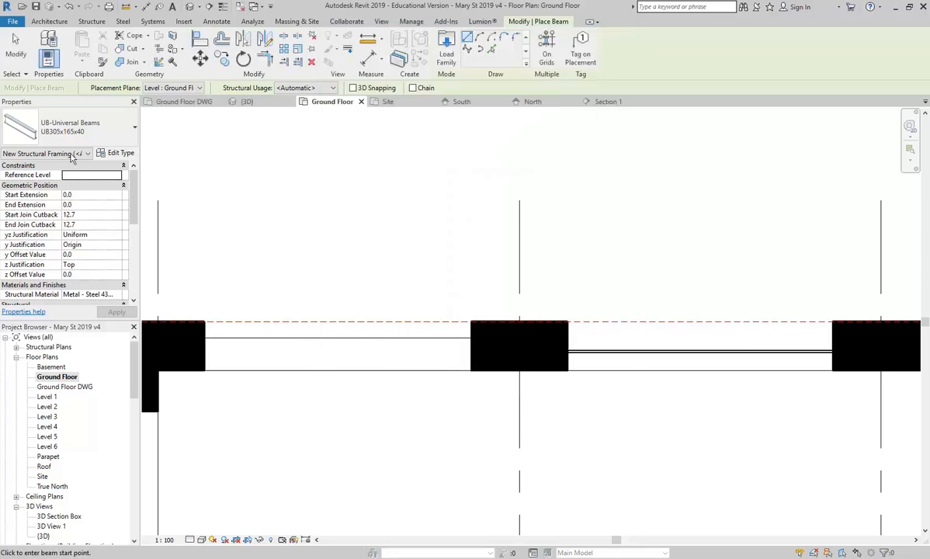
Step: Load the UB-Universal Beam family from the Metric Library's steel structural framing folder
{"action": "left_click", "coordinate": [447, 53]}
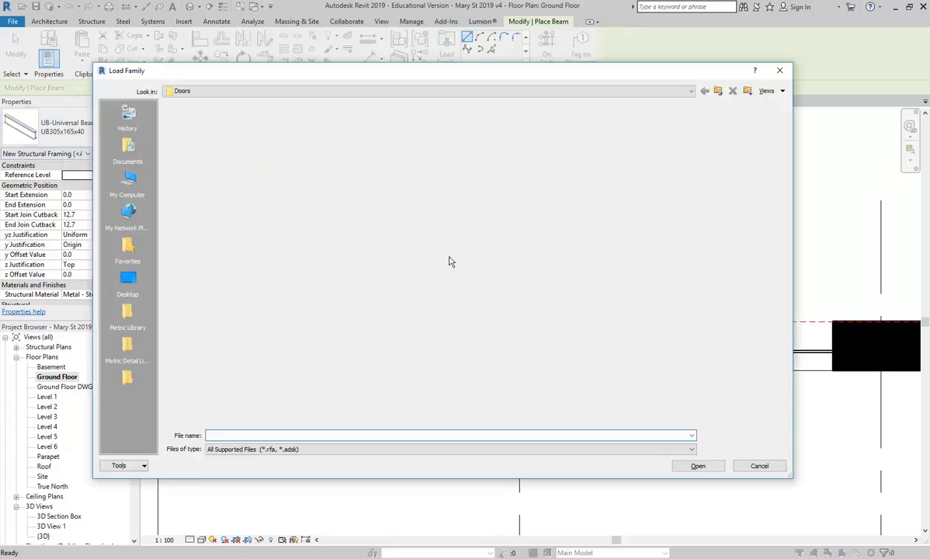
{"action": "left_click", "coordinate": [125, 311]}
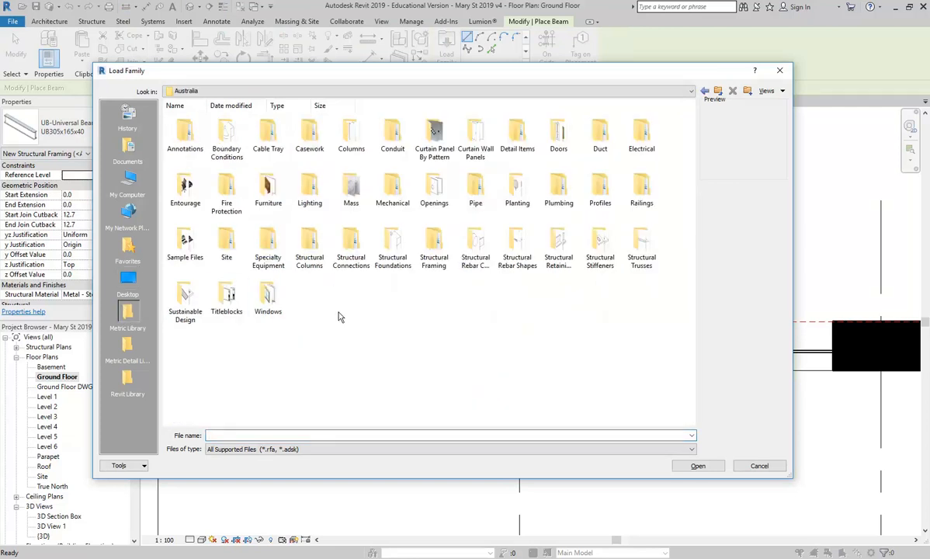
{"action": "double_click", "coordinate": [434, 244]}
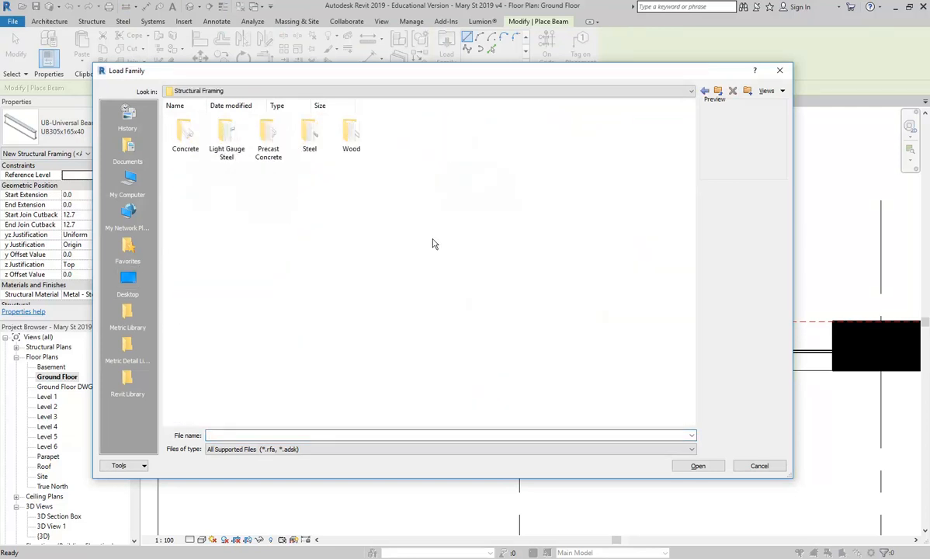
{"action": "double_click", "coordinate": [306, 134]}
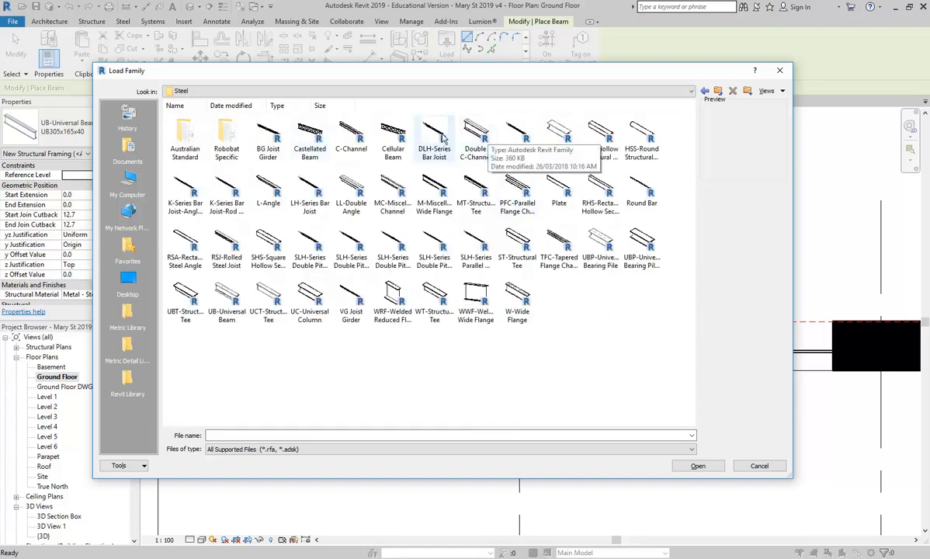
{"action": "left_click", "coordinate": [186, 300]}
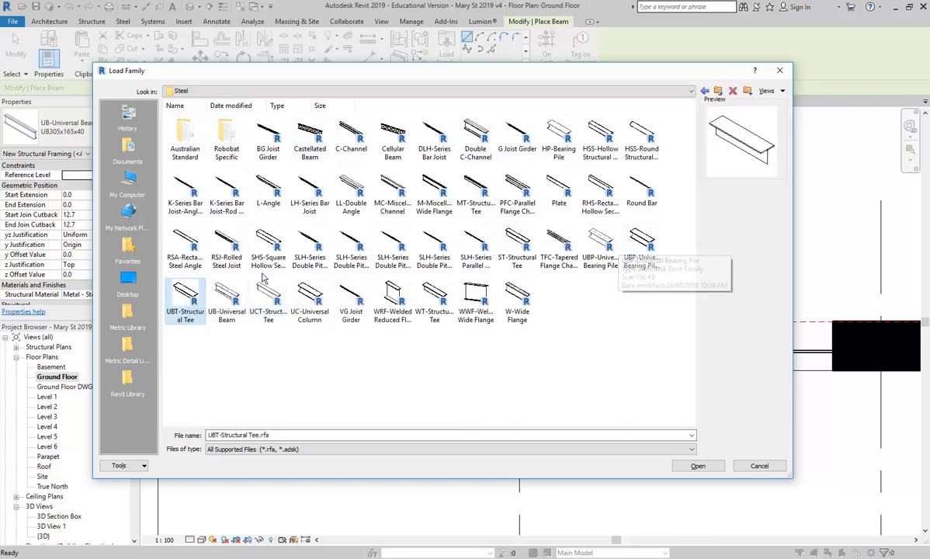
{"action": "left_click", "coordinate": [227, 298]}
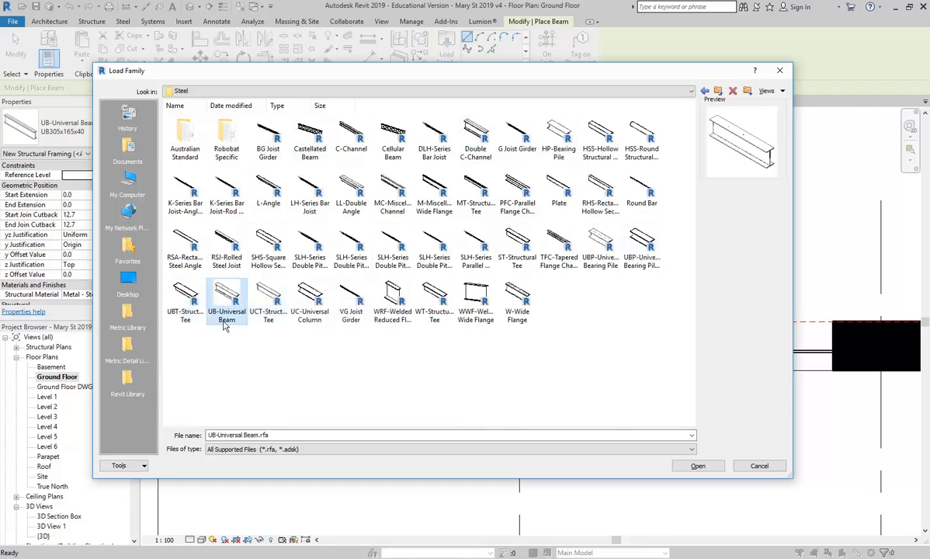
{"action": "double_click", "coordinate": [227, 299]}
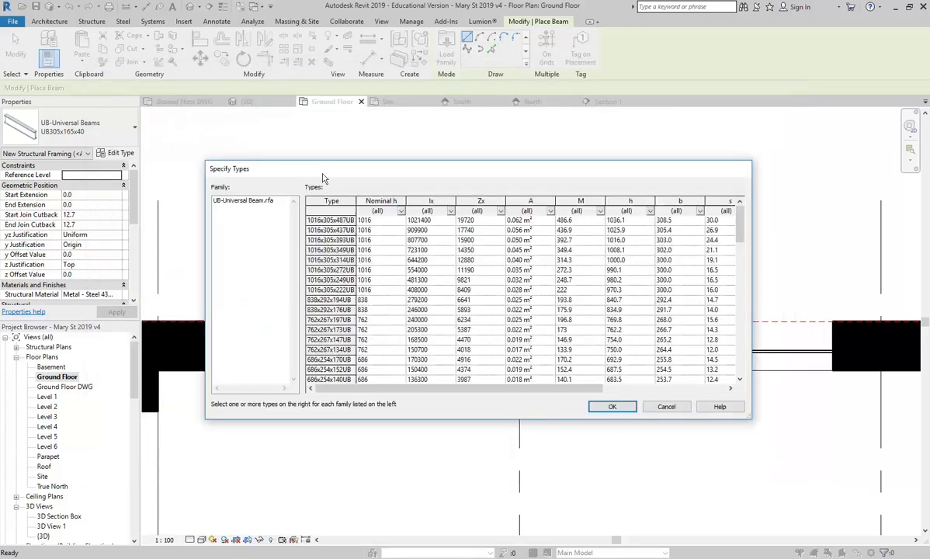
Step: Choose the 178x102x19UB type from the universal beam type catalogue and load it for placement
{"action": "left_click_drag", "start_coordinate": [385, 171], "coordinate": [291, 92]}
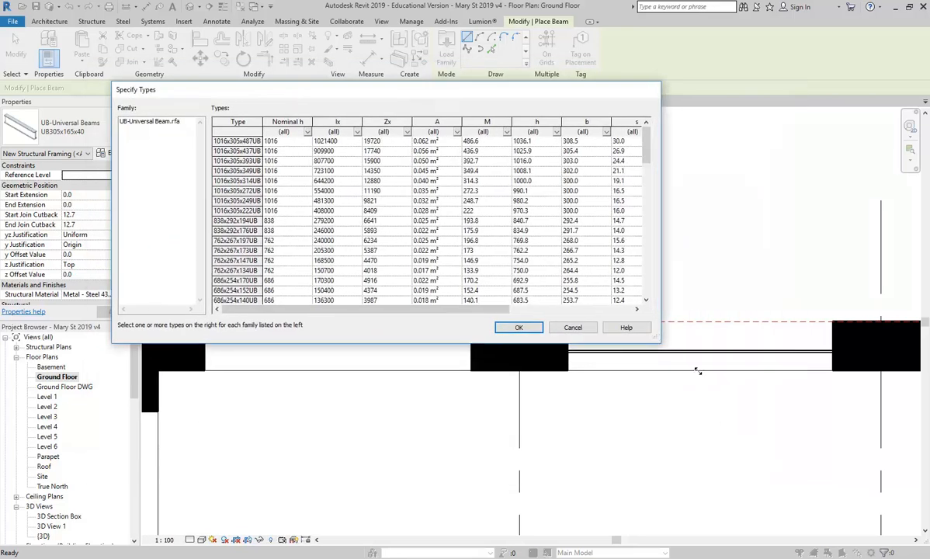
{"action": "left_click_drag", "start_coordinate": [652, 337], "coordinate": [828, 446]}
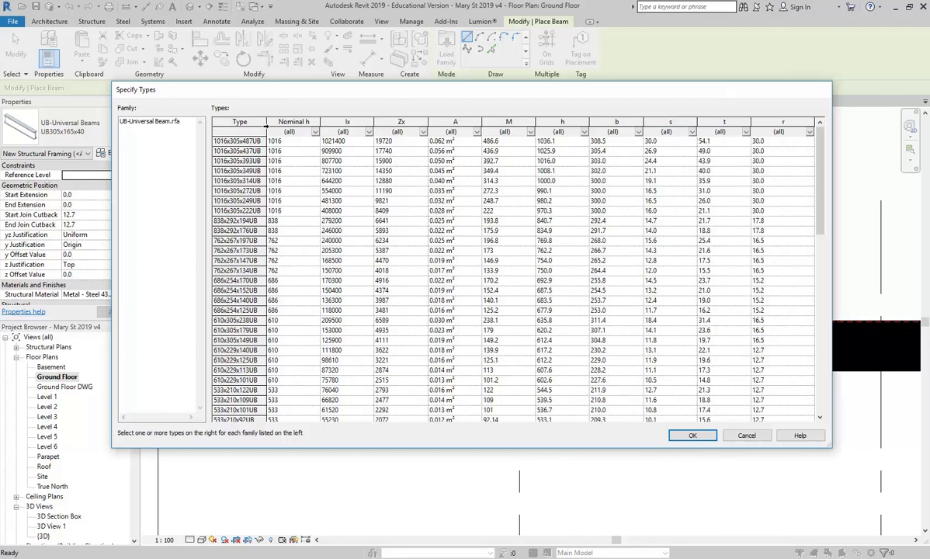
{"action": "scroll", "coordinate": [244, 279], "scroll_direction": "down", "scroll_amount": 15}
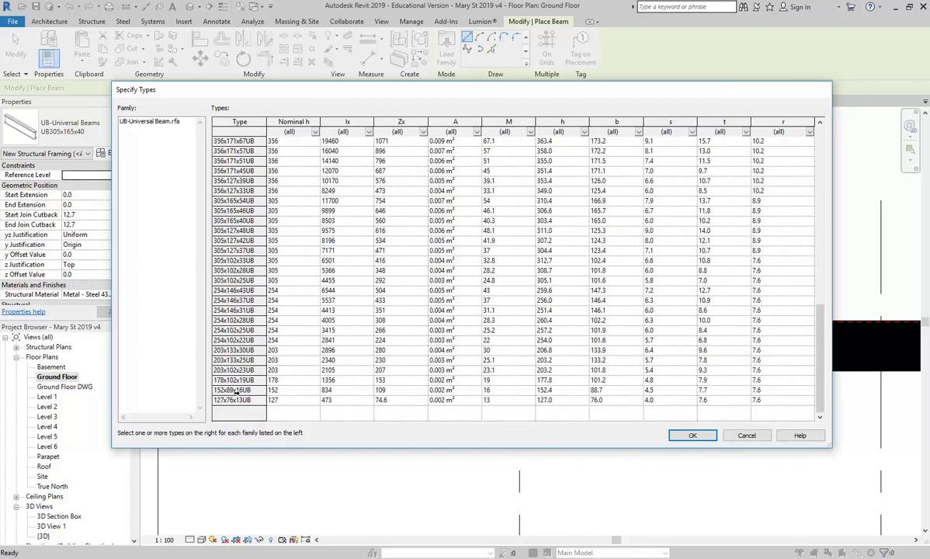
{"action": "left_click", "coordinate": [237, 389]}
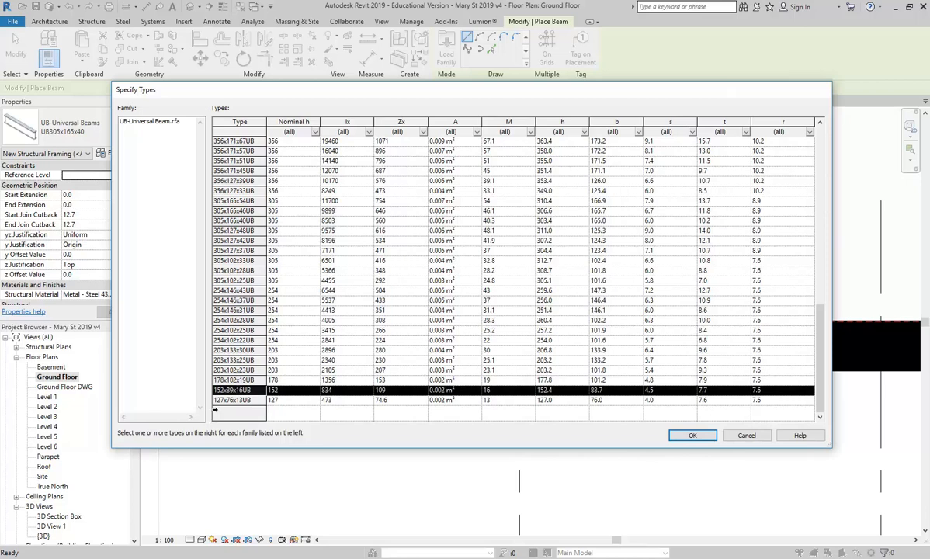
{"action": "left_click", "coordinate": [230, 381]}
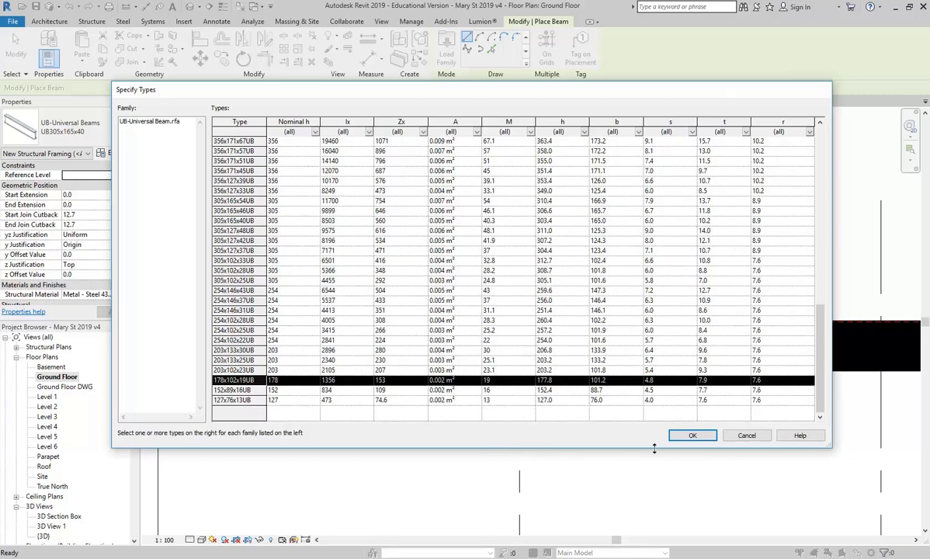
{"action": "left_click", "coordinate": [691, 436]}
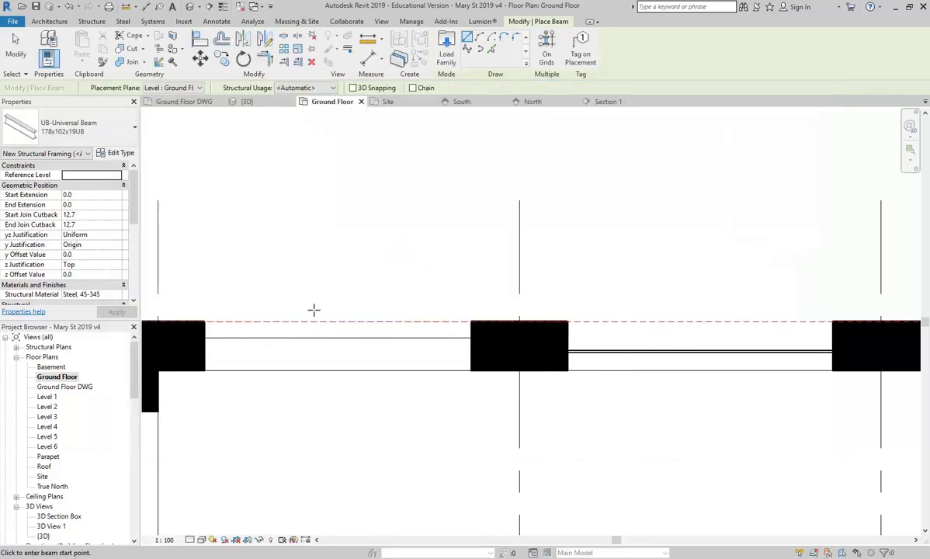
Step: Draw the 178x102x19UB beam on the Ground Floor plan along the curtain wall glazing, spanning the opening between the two piers
{"action": "middle_click_drag", "start_coordinate": [314, 309], "coordinate": [455, 224]}
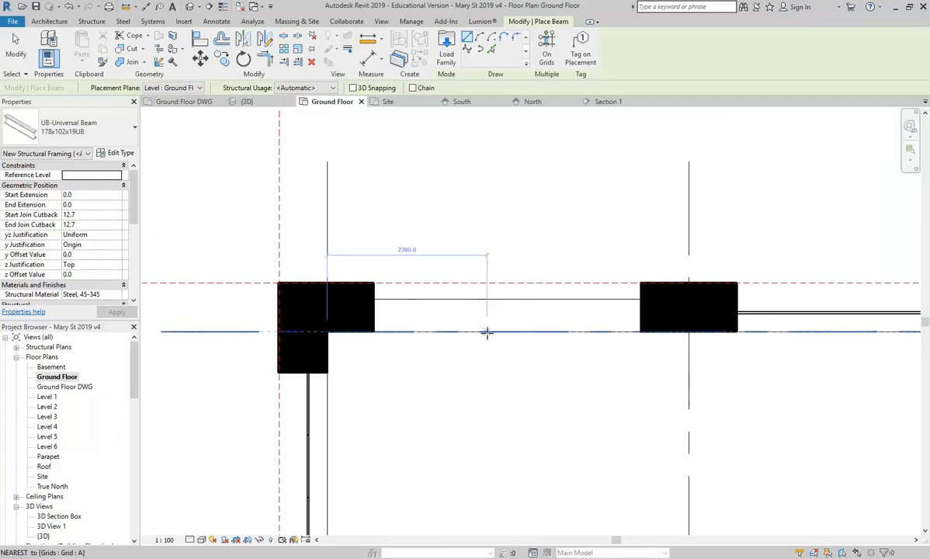
{"action": "middle_click_drag", "start_coordinate": [608, 309], "coordinate": [467, 315]}
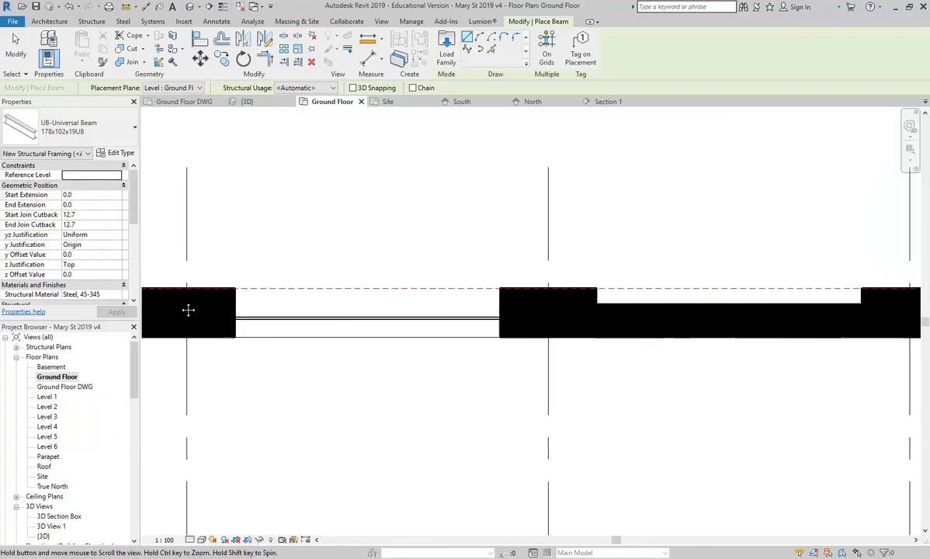
{"action": "scroll", "coordinate": [235, 313], "scroll_direction": "up", "scroll_amount": 3}
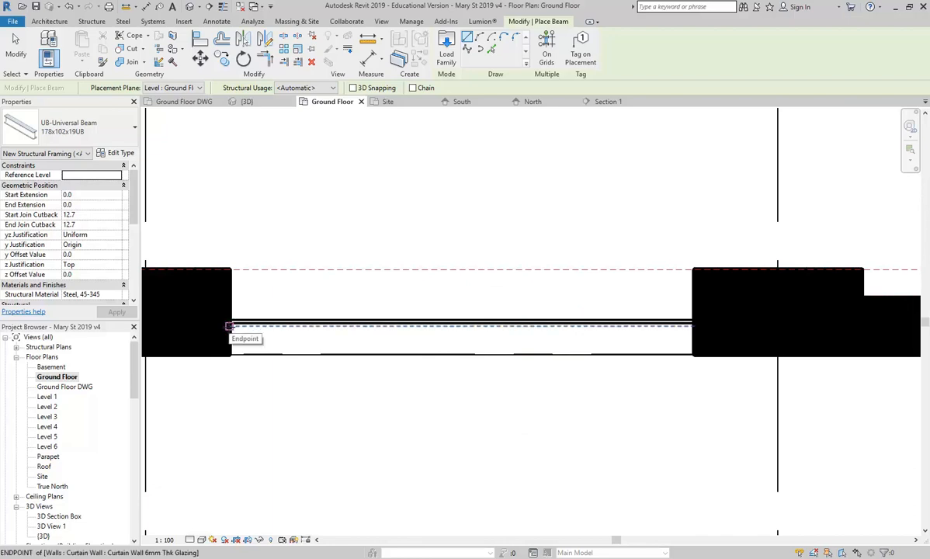
{"action": "left_click", "coordinate": [229, 326]}
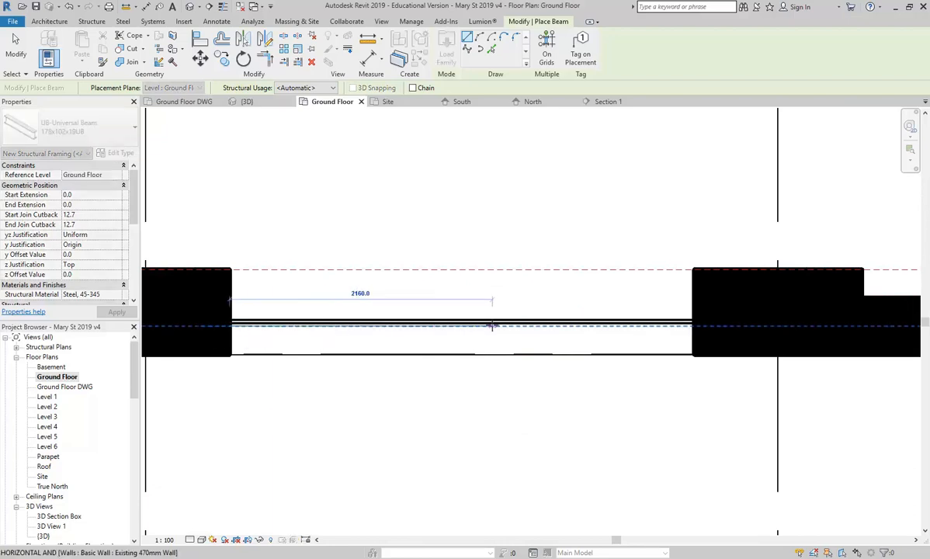
{"action": "left_click", "coordinate": [695, 325]}
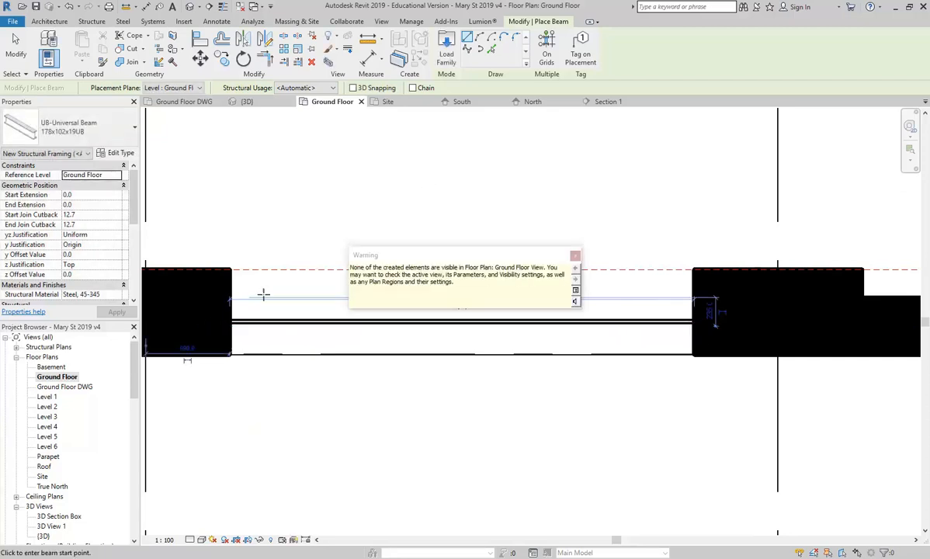
{"action": "left_click", "coordinate": [574, 255]}
{"action": "key", "text": "Escape"}
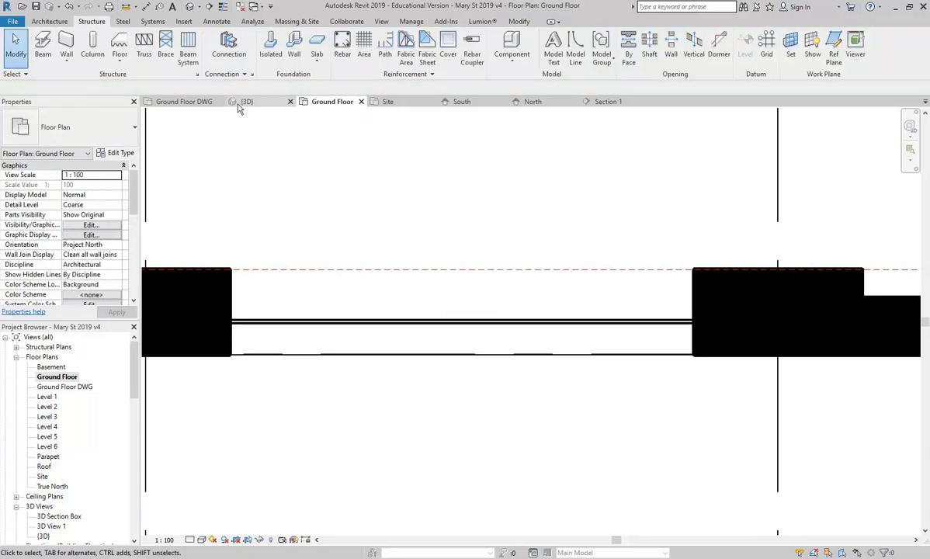
Step: Find and select the new universal beam at the foot of the glazed opening in the 3D view
{"action": "left_click", "coordinate": [245, 102]}
{"action": "scroll", "coordinate": [464, 440], "scroll_direction": "up", "scroll_amount": 3}
{"action": "scroll", "coordinate": [463, 439], "scroll_direction": "up", "scroll_amount": 2}
{"action": "scroll", "coordinate": [383, 418], "scroll_direction": "up", "scroll_amount": 2}
{"action": "scroll", "coordinate": [230, 357], "scroll_direction": "up", "scroll_amount": 3}
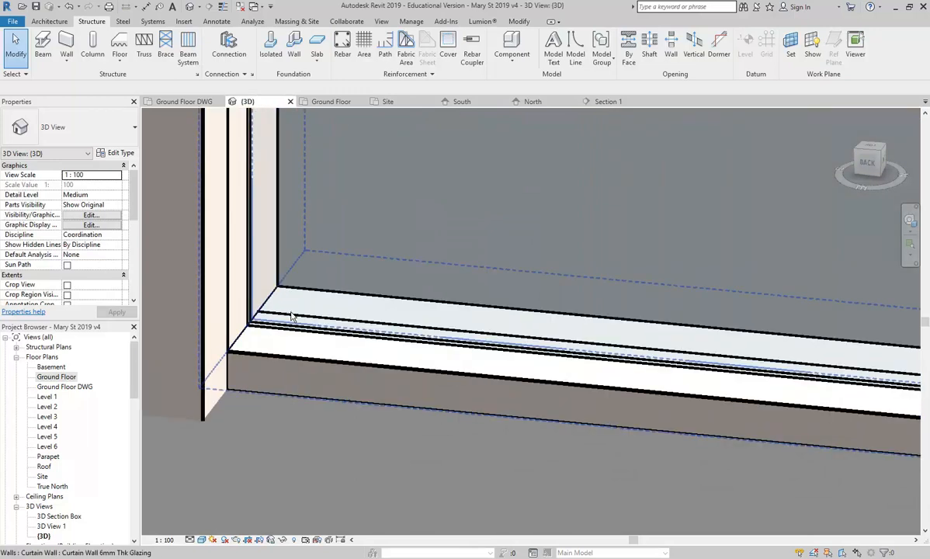
{"action": "left_click", "coordinate": [286, 337]}
{"action": "scroll", "coordinate": [301, 317], "scroll_direction": "down", "scroll_amount": 2}
{"action": "scroll", "coordinate": [302, 316], "scroll_direction": "down", "scroll_amount": 4}
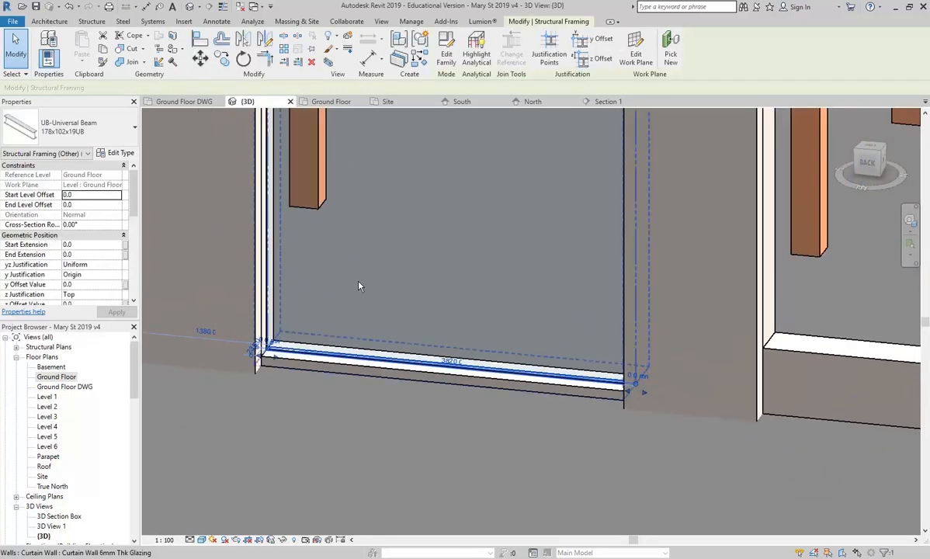
{"action": "middle_click_drag", "start_coordinate": [338, 297], "coordinate": [323, 361]}
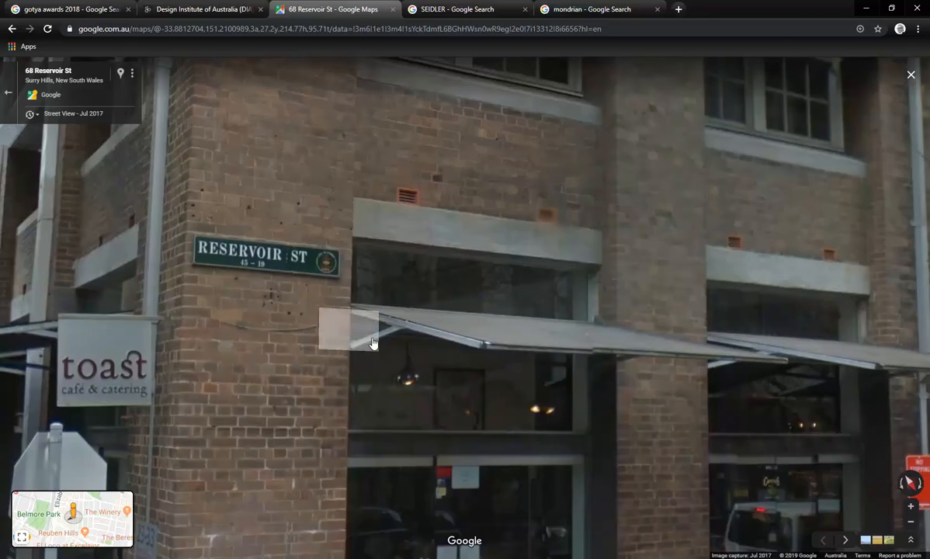
Step: Switch to Street View and examine the beam, transom and glazing arrangement of the Mary St shopfronts around the corner
{"action": "left_click", "coordinate": [352, 376]}
{"action": "left_click_drag", "start_coordinate": [563, 77], "coordinate": [594, 69]}
{"action": "left_click_drag", "start_coordinate": [326, 248], "coordinate": [738, 177]}
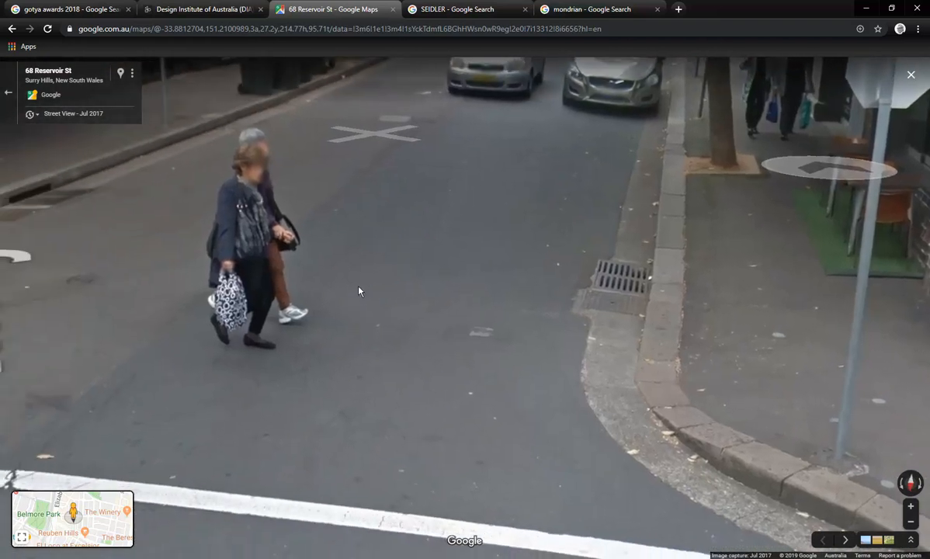
{"action": "left_click", "coordinate": [360, 289]}
{"action": "left_click_drag", "start_coordinate": [441, 241], "coordinate": [226, 423]}
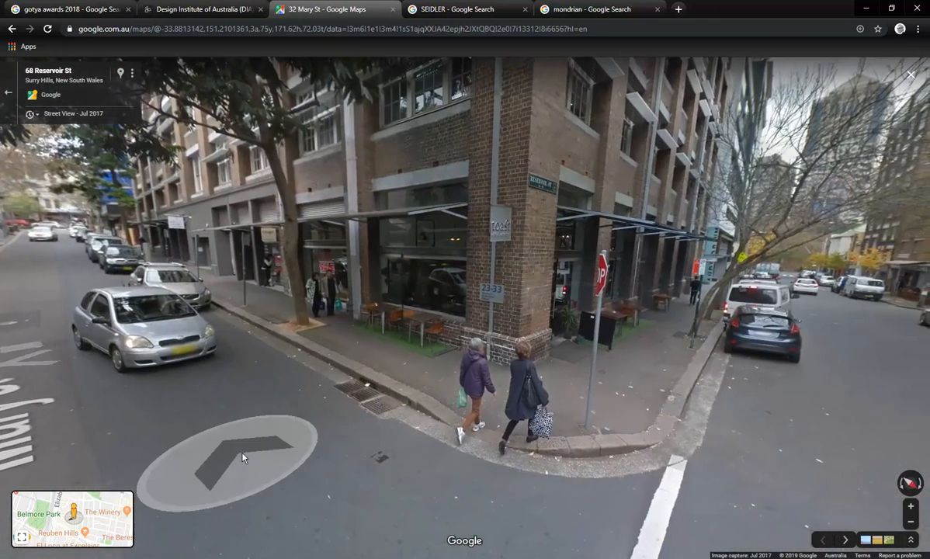
{"action": "left_click", "coordinate": [226, 423]}
{"action": "left_click_drag", "start_coordinate": [131, 370], "coordinate": [94, 370]}
{"action": "scroll", "coordinate": [621, 327], "scroll_direction": "up", "scroll_amount": 3}
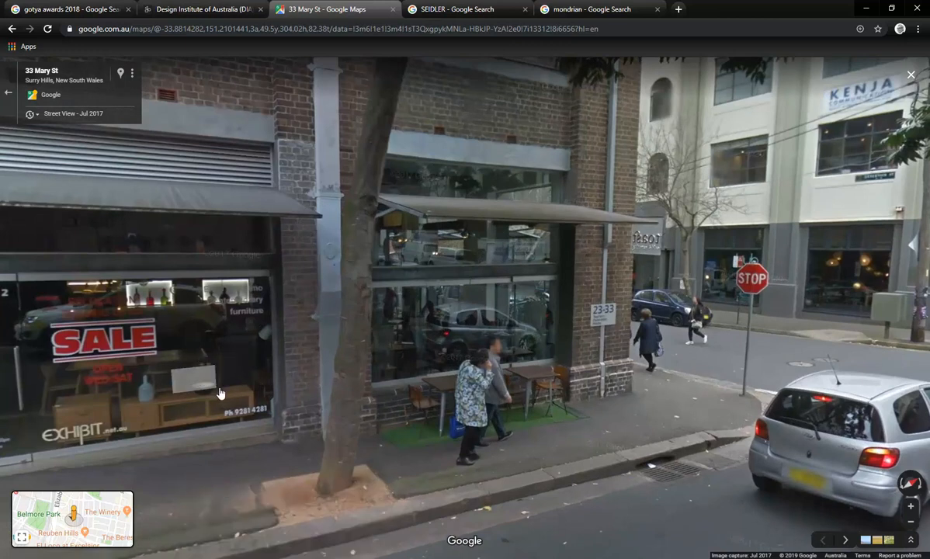
{"action": "left_click_drag", "start_coordinate": [165, 399], "coordinate": [427, 399]}
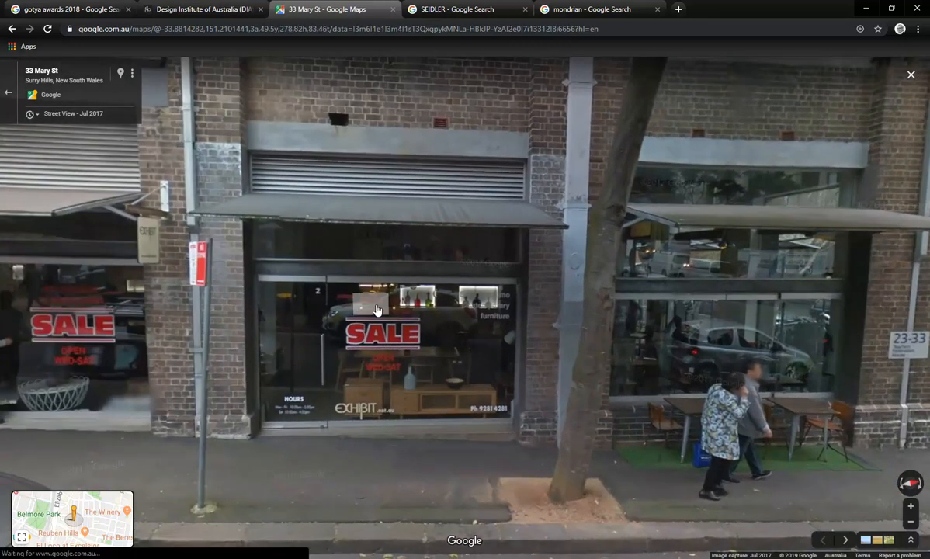
{"action": "scroll", "coordinate": [377, 311], "scroll_direction": "up", "scroll_amount": 3}
{"action": "scroll", "coordinate": [376, 311], "scroll_direction": "down", "scroll_amount": 5}
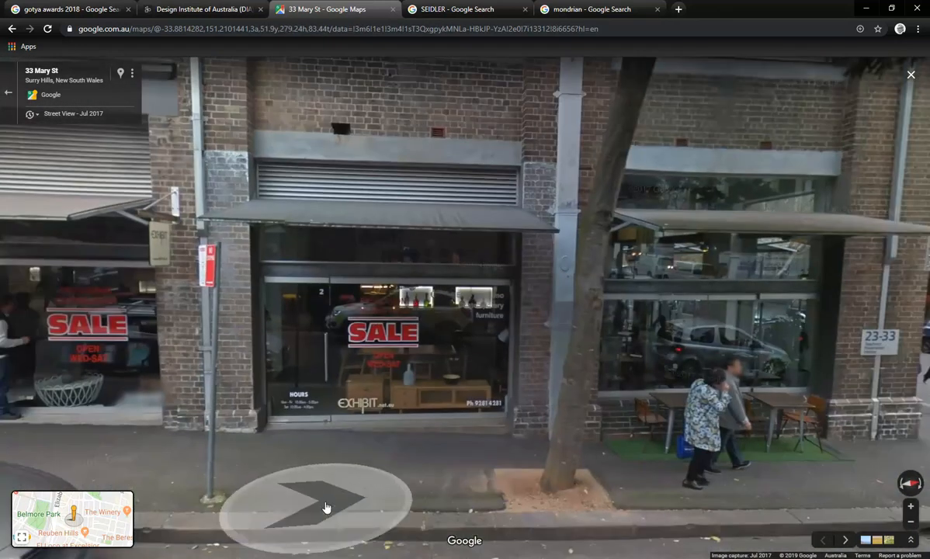
{"action": "left_click", "coordinate": [326, 508]}
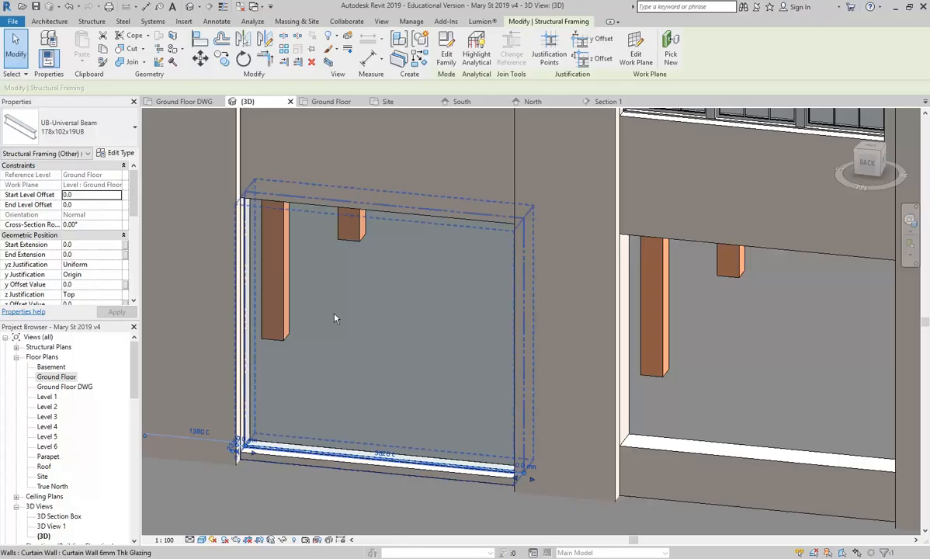
Step: Back in Revit, set the selected beam's start and end level offsets to 2400
{"action": "left_click", "coordinate": [74, 194]}
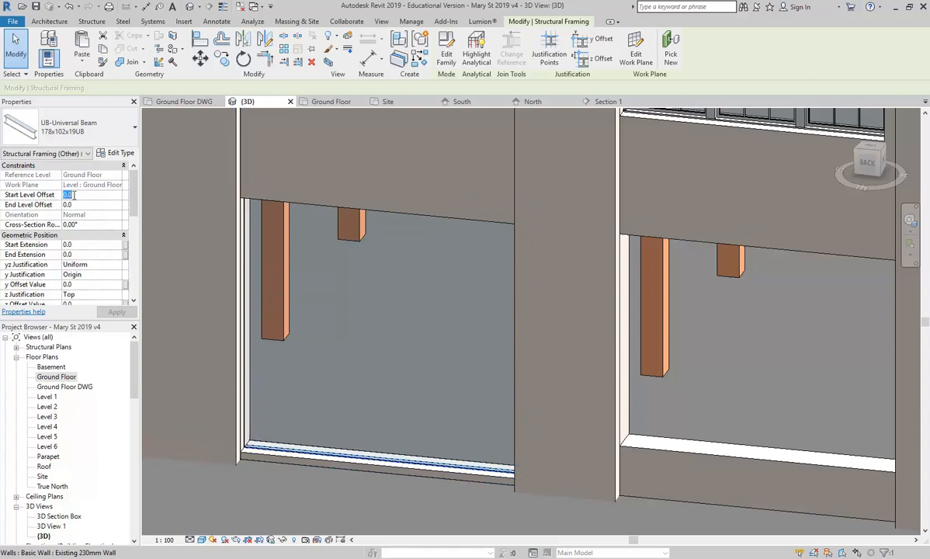
{"action": "type", "text": "2400"}
{"action": "left_click", "coordinate": [87, 206]}
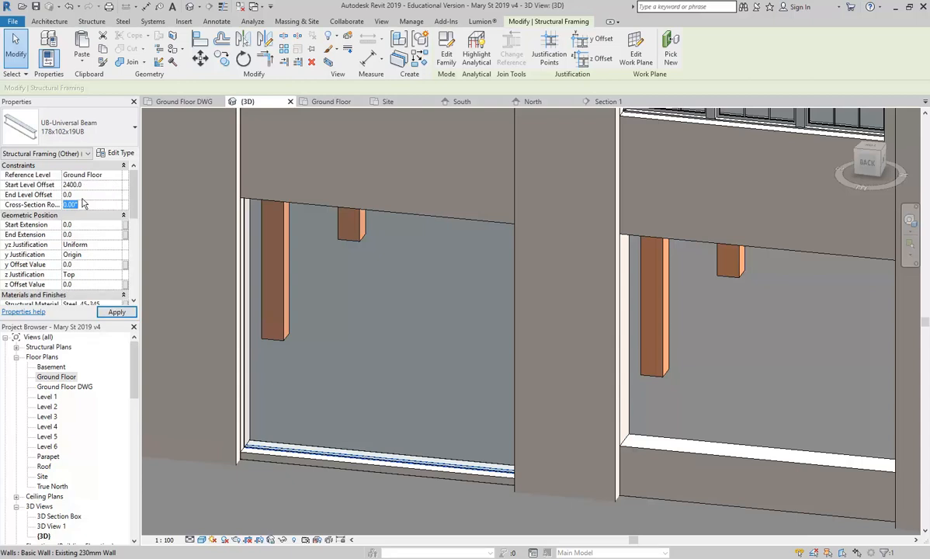
{"action": "type", "text": "2400"}
{"action": "left_click", "coordinate": [116, 312]}
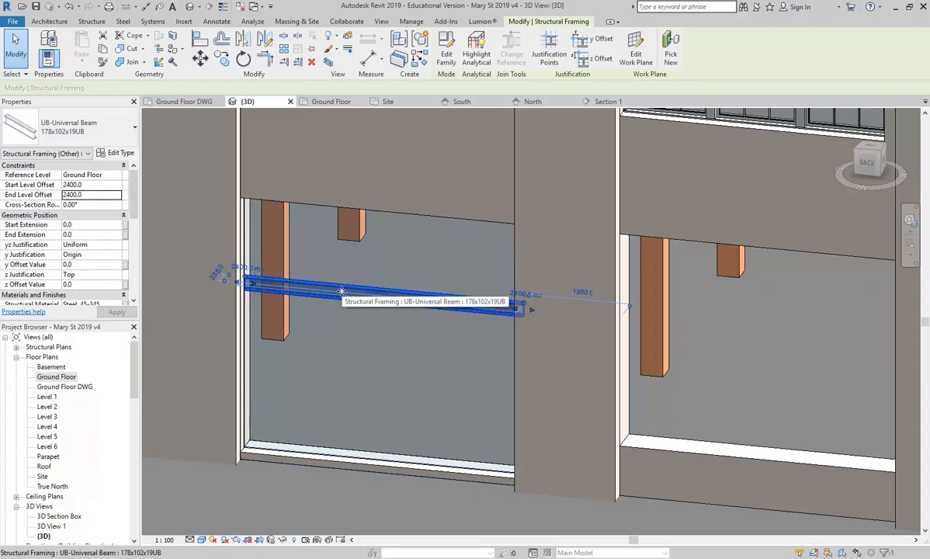
{"action": "key", "text": "Escape"}
Step: Set the unconnected height of the 6mm glazing curtain wall in the beam's opening to 2400
{"action": "scroll", "coordinate": [332, 436], "scroll_direction": "down", "scroll_amount": 3}
{"action": "scroll", "coordinate": [333, 436], "scroll_direction": "down", "scroll_amount": 5}
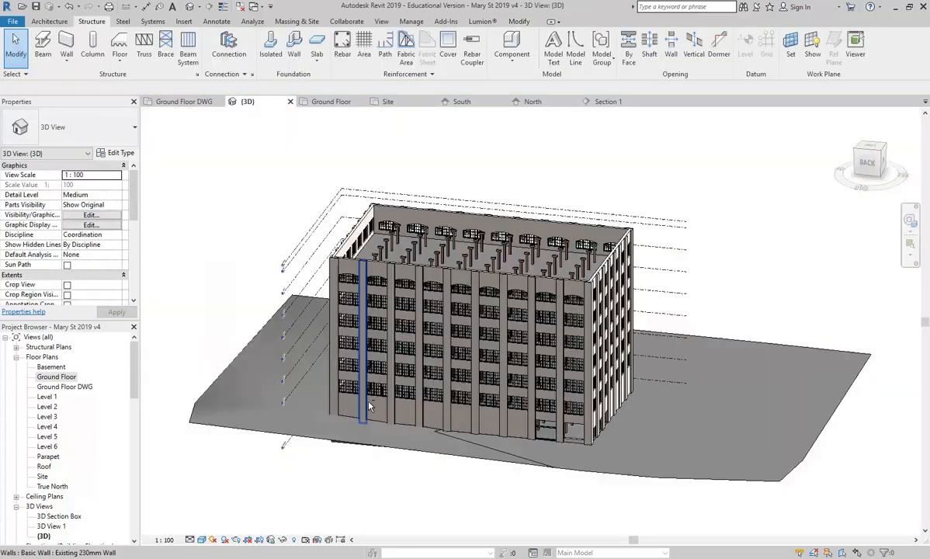
{"action": "scroll", "coordinate": [458, 412], "scroll_direction": "up", "scroll_amount": 5}
{"action": "scroll", "coordinate": [459, 412], "scroll_direction": "up", "scroll_amount": 5}
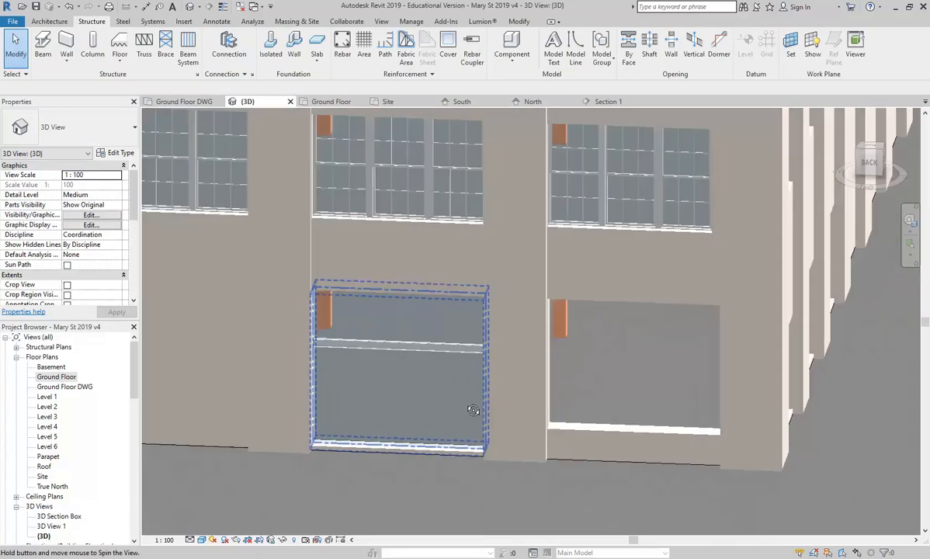
{"action": "left_click", "coordinate": [416, 403]}
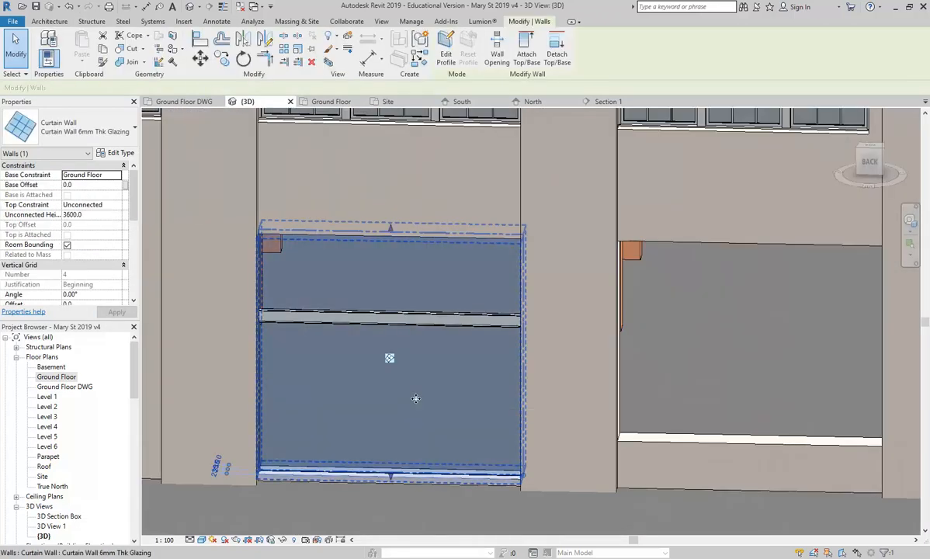
{"action": "middle_click_drag", "start_coordinate": [332, 388], "coordinate": [307, 392], "text": "shift"}
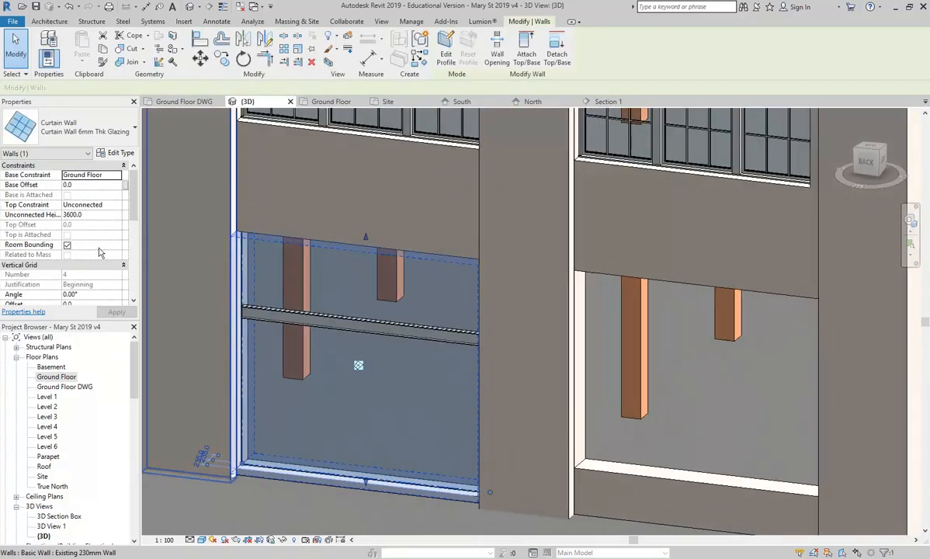
{"action": "left_click", "coordinate": [117, 205]}
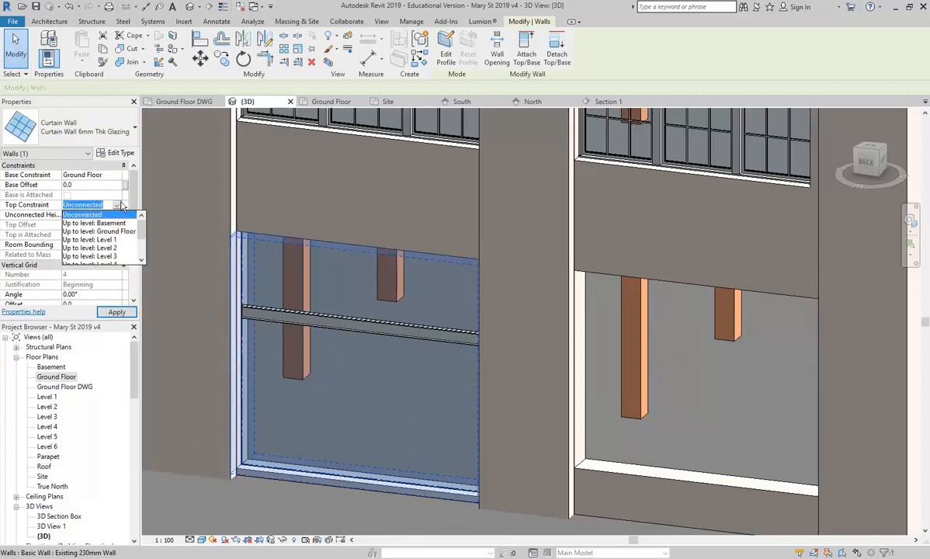
{"action": "left_click", "coordinate": [118, 205]}
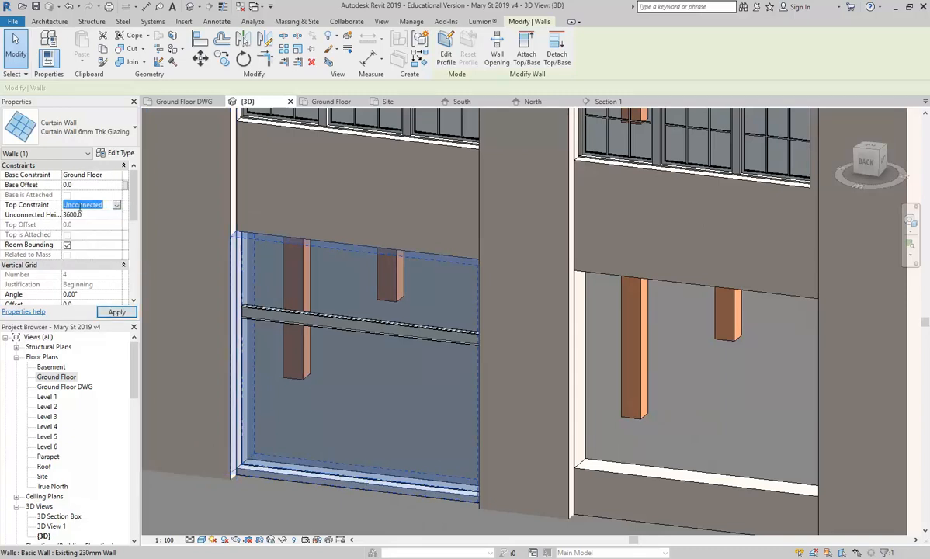
{"action": "left_click", "coordinate": [96, 214]}
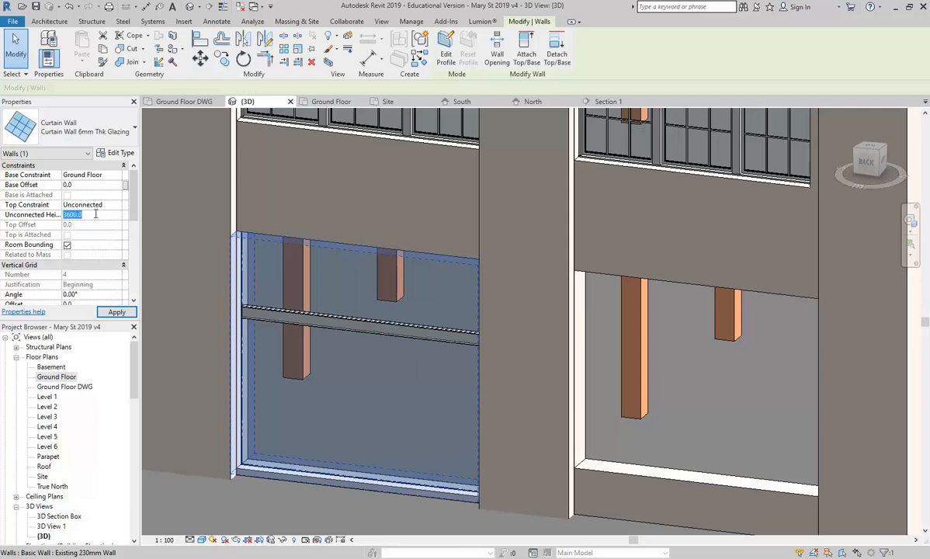
{"action": "type", "text": "2400"}
{"action": "key", "text": "Return"}
{"action": "middle_click_drag", "start_coordinate": [242, 362], "coordinate": [351, 267]}
{"action": "key", "text": "Escape"}
Step: Select the universal beam above the glazing and set its 178x102x19UB type's height h to 180
{"action": "scroll", "coordinate": [356, 253], "scroll_direction": "up", "scroll_amount": 6}
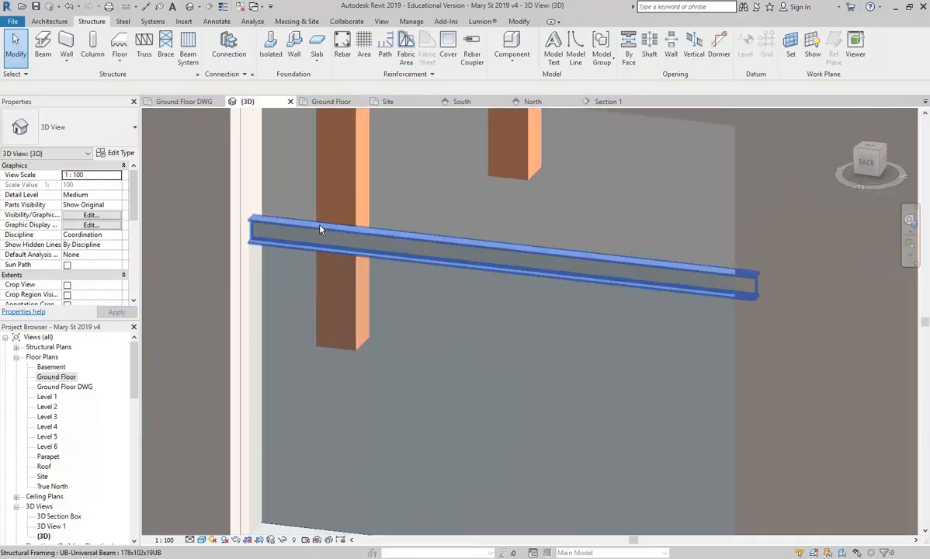
{"action": "left_click", "coordinate": [301, 231]}
{"action": "scroll", "coordinate": [301, 232], "scroll_direction": "up", "scroll_amount": 3}
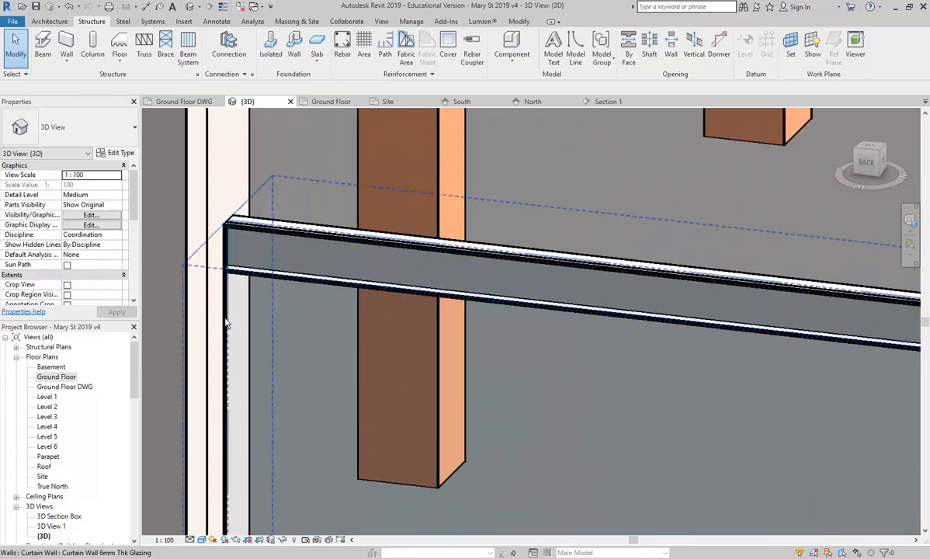
{"action": "key", "text": "Escape"}
{"action": "scroll", "coordinate": [245, 221], "scroll_direction": "up", "scroll_amount": 2}
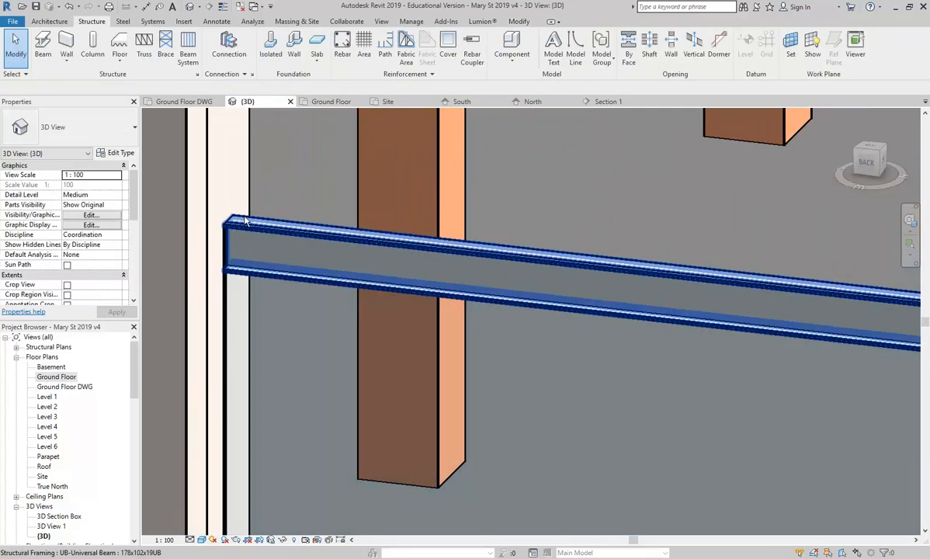
{"action": "left_click", "coordinate": [252, 221]}
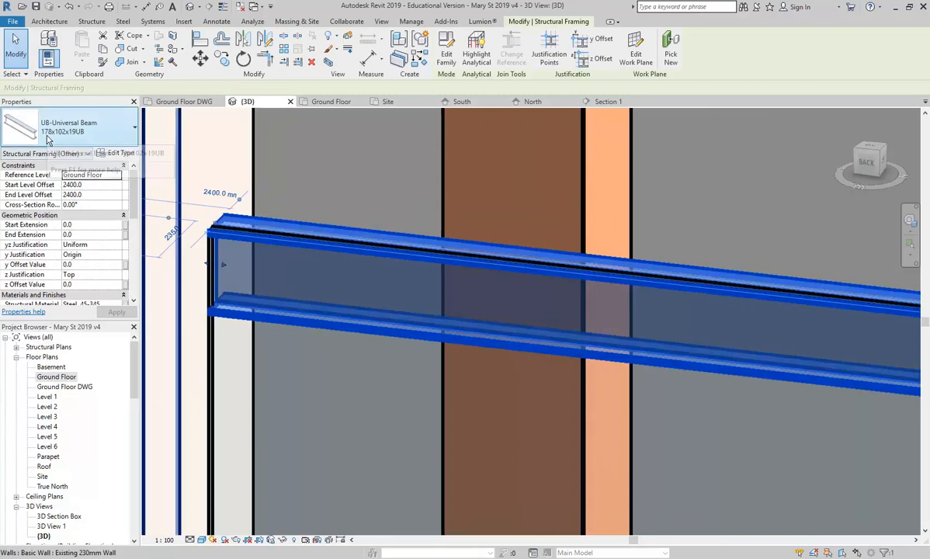
{"action": "left_click", "coordinate": [115, 153]}
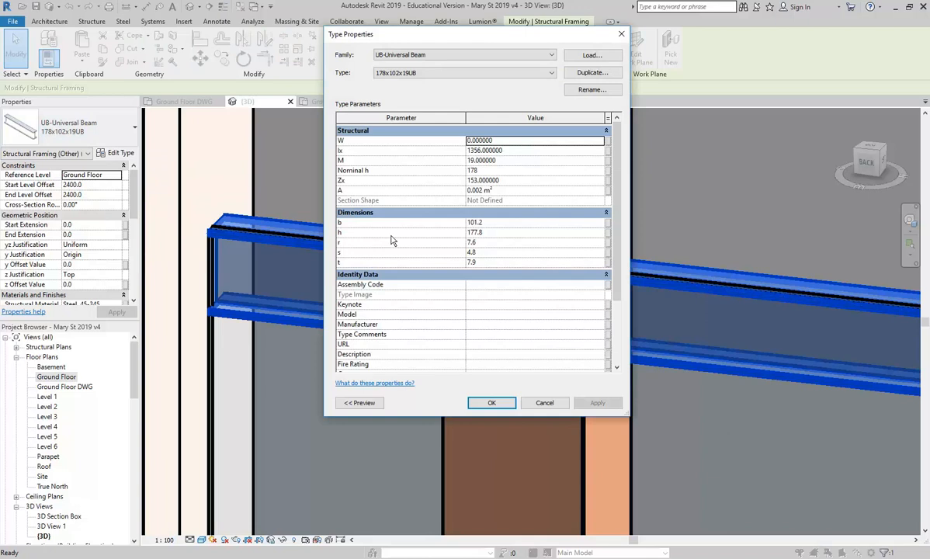
{"action": "left_click", "coordinate": [512, 232]}
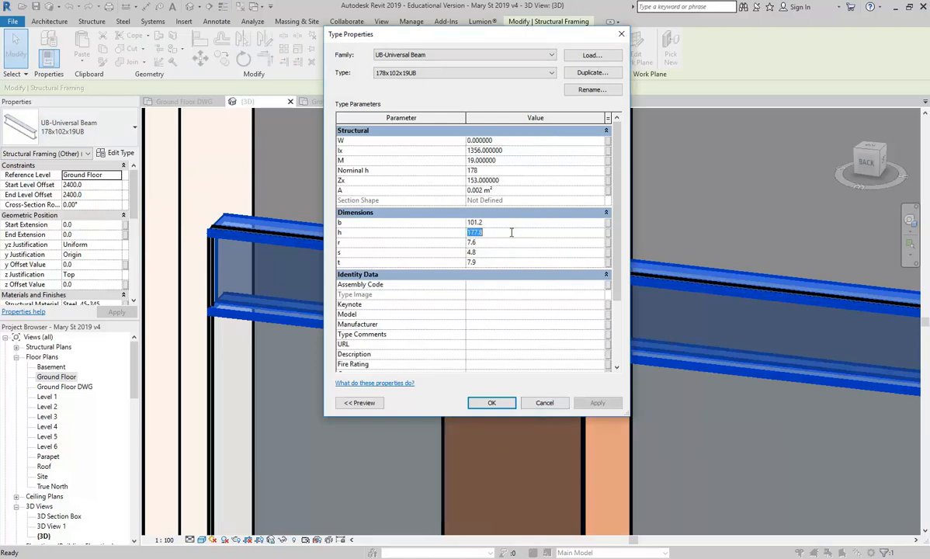
{"action": "type", "text": "180"}
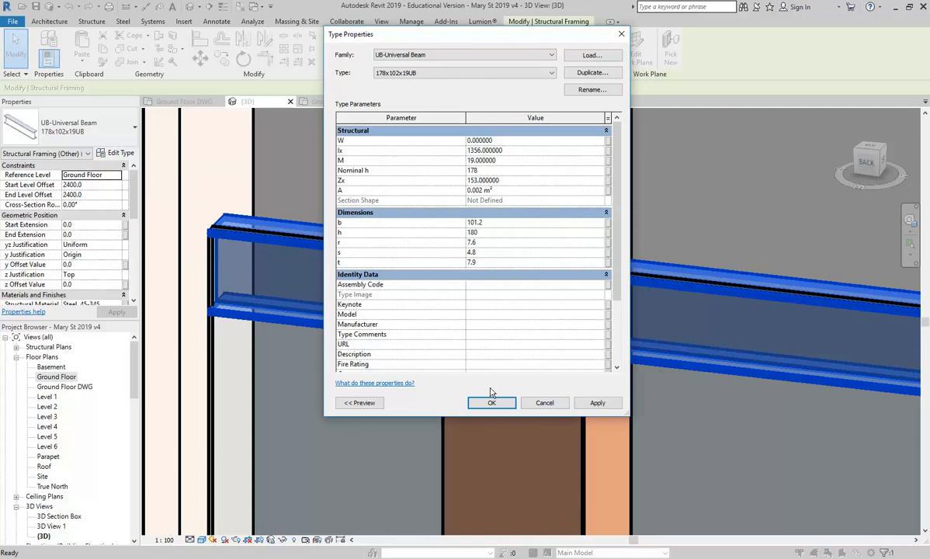
{"action": "left_click", "coordinate": [499, 406]}
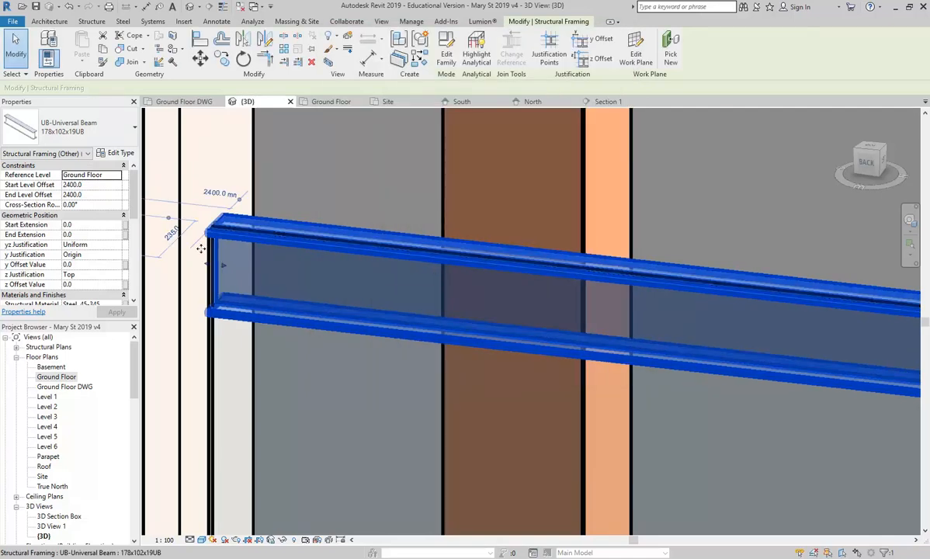
Step: Set the beam's start and end level offsets to 2580
{"action": "left_click", "coordinate": [92, 184]}
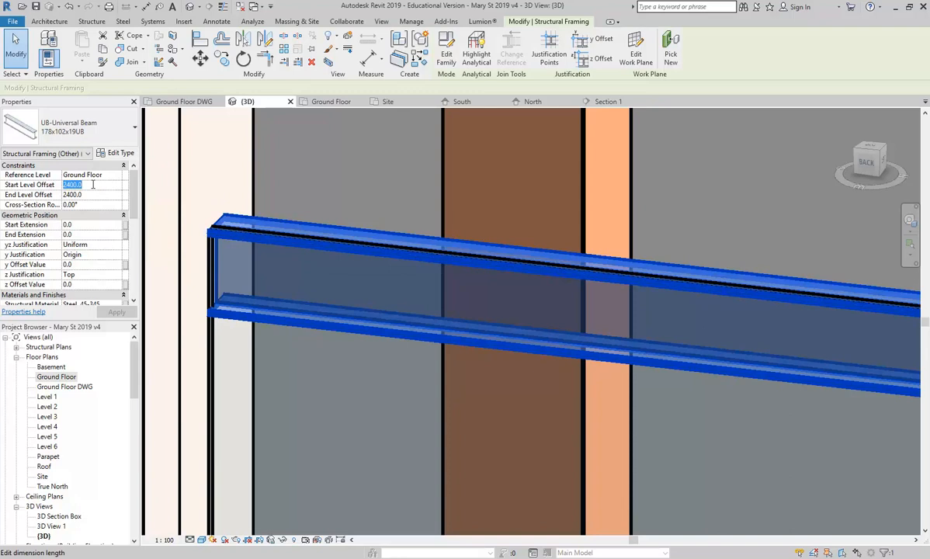
{"action": "type", "text": "2580"}
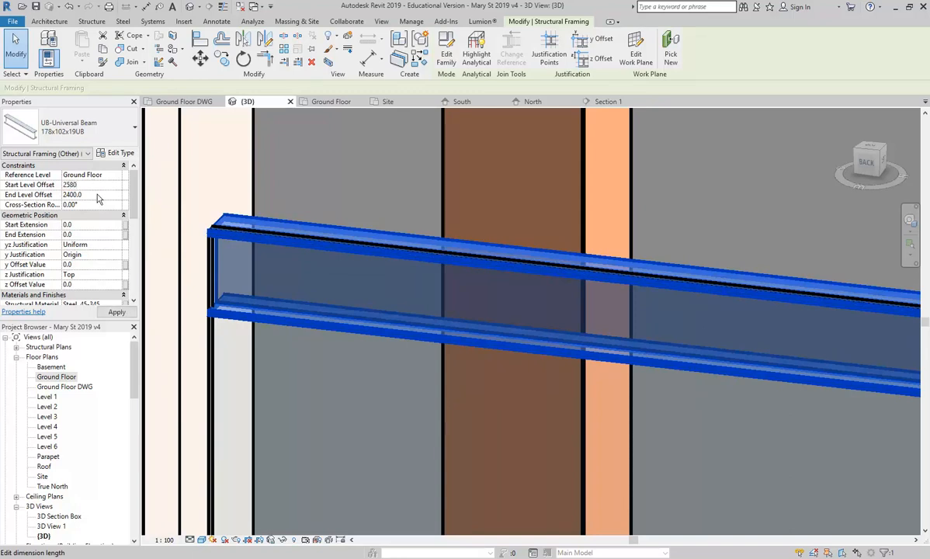
{"action": "left_click", "coordinate": [98, 195]}
{"action": "type", "text": "2"}
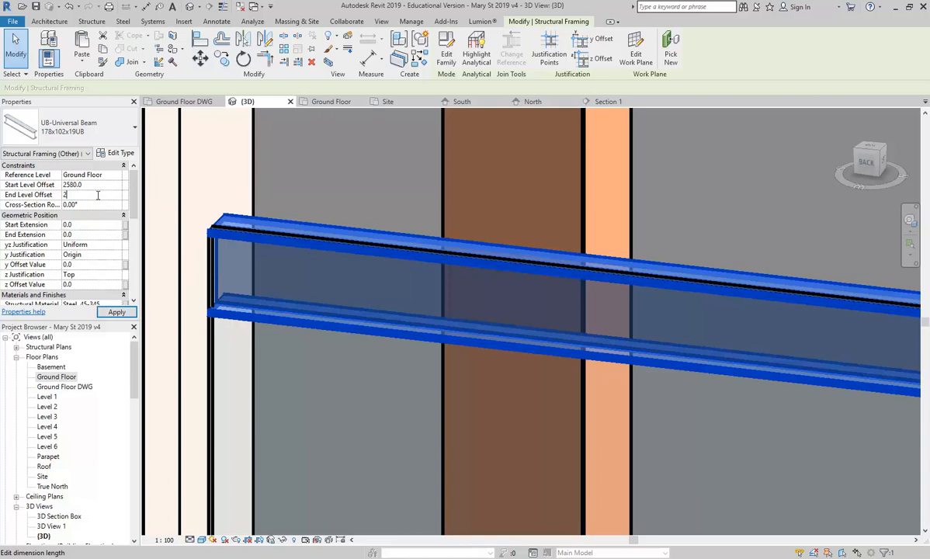
{"action": "type", "text": "580"}
{"action": "key", "text": "Escape"}
{"action": "scroll", "coordinate": [372, 247], "scroll_direction": "down", "scroll_amount": 6}
{"action": "scroll", "coordinate": [413, 314], "scroll_direction": "up", "scroll_amount": 3}
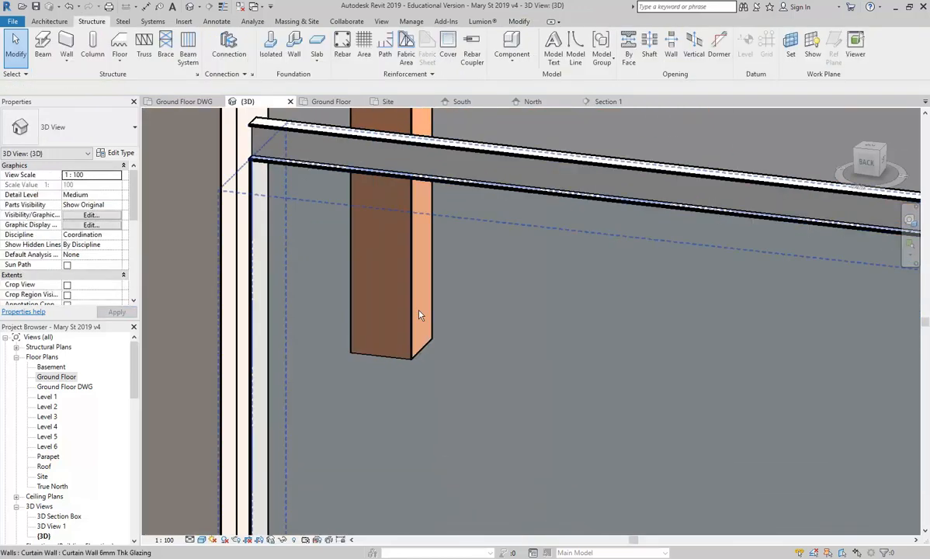
Step: Inspect how the beam and the 6mm glazing curtain wall below it fit in the shopfront opening
{"action": "scroll", "coordinate": [412, 313], "scroll_direction": "down", "scroll_amount": 3}
{"action": "middle_click_drag", "start_coordinate": [442, 379], "coordinate": [441, 380], "text": "shift"}
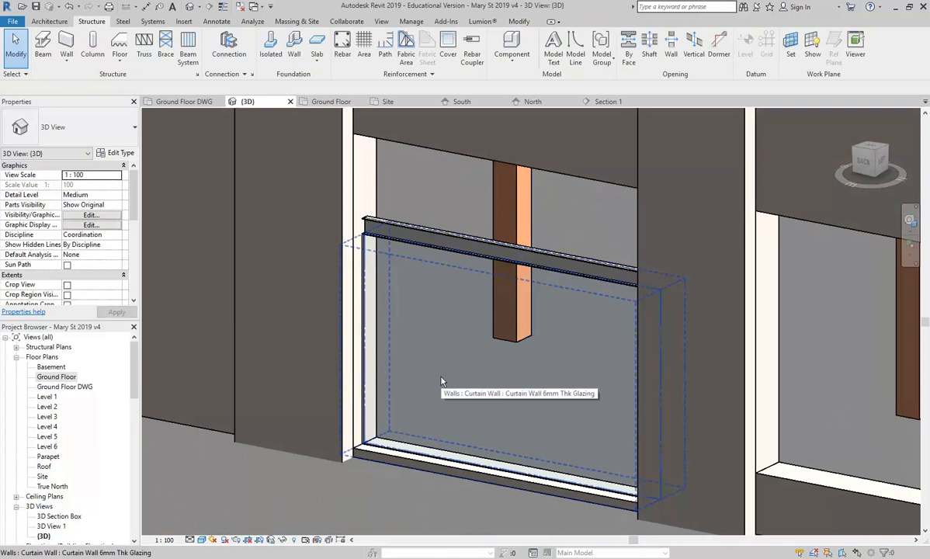
{"action": "left_click", "coordinate": [441, 381]}
{"action": "key", "text": "Escape"}
{"action": "middle_click_drag", "start_coordinate": [441, 380], "coordinate": [411, 324], "text": "shift"}
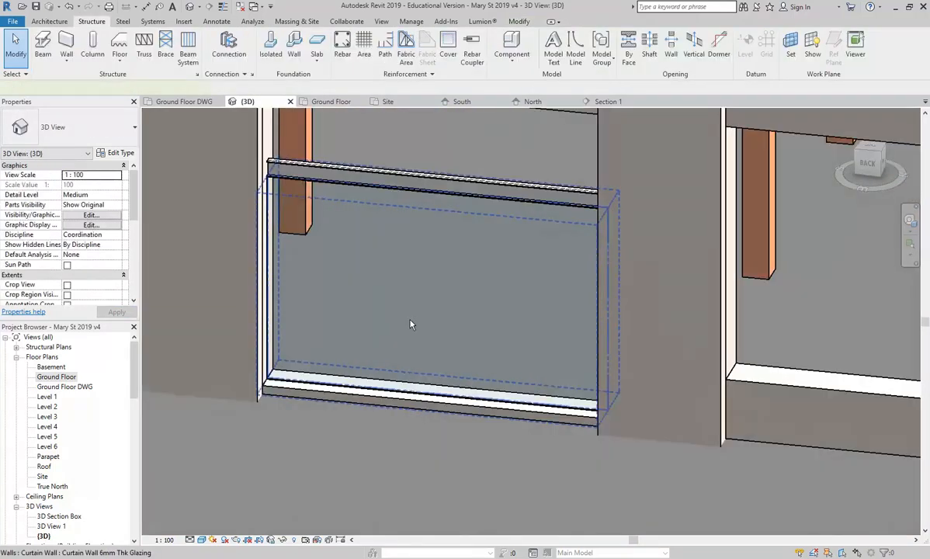
{"action": "left_click", "coordinate": [412, 324]}
{"action": "key", "text": "Escape"}
{"action": "left_click", "coordinate": [411, 324]}
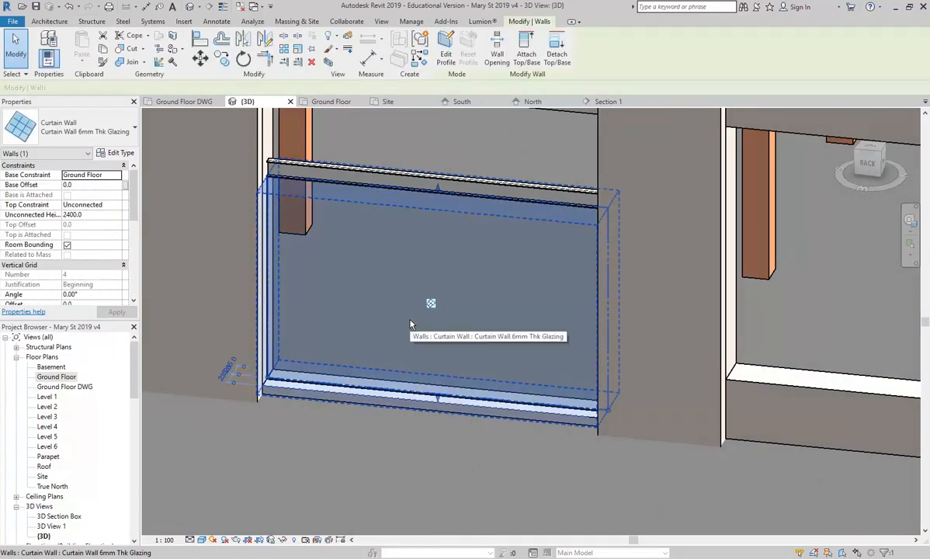
{"action": "key", "text": "Escape"}
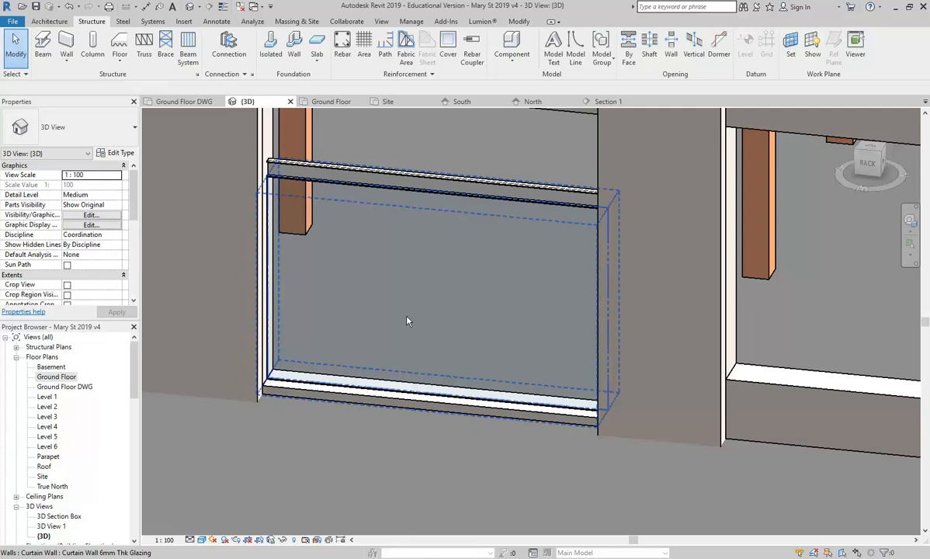
{"action": "middle_click_drag", "start_coordinate": [403, 320], "coordinate": [380, 317]}
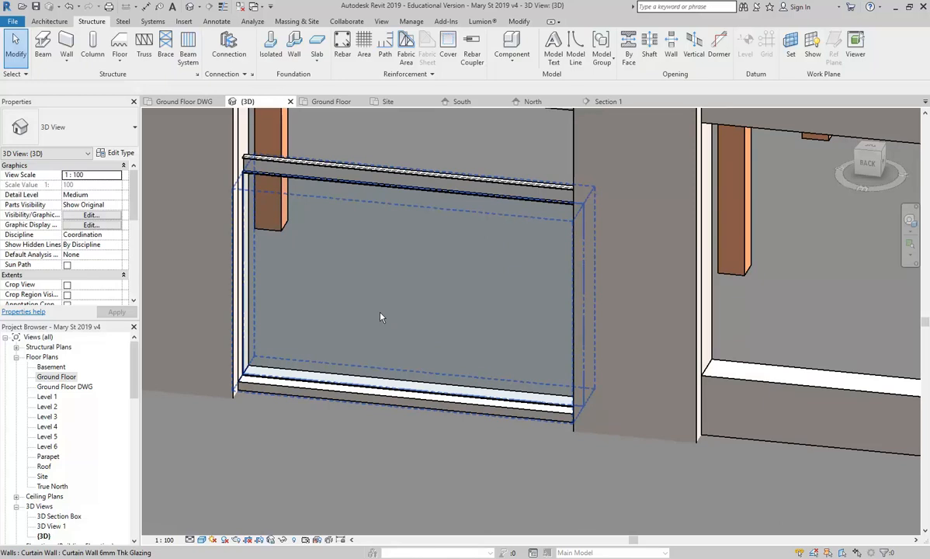
{"action": "scroll", "coordinate": [381, 317], "scroll_direction": "down", "scroll_amount": 3}
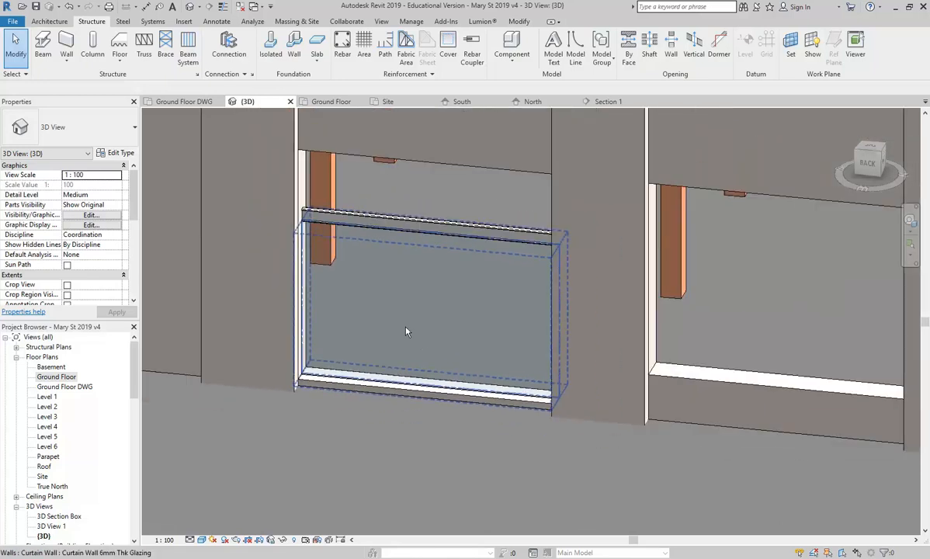
{"action": "middle_click_drag", "start_coordinate": [405, 332], "coordinate": [396, 355]}
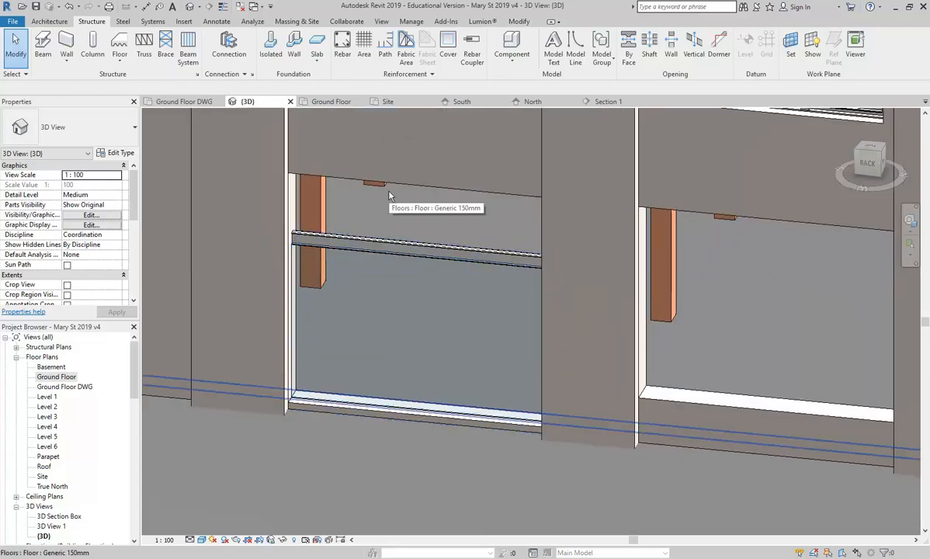
{"action": "left_click", "coordinate": [389, 250]}
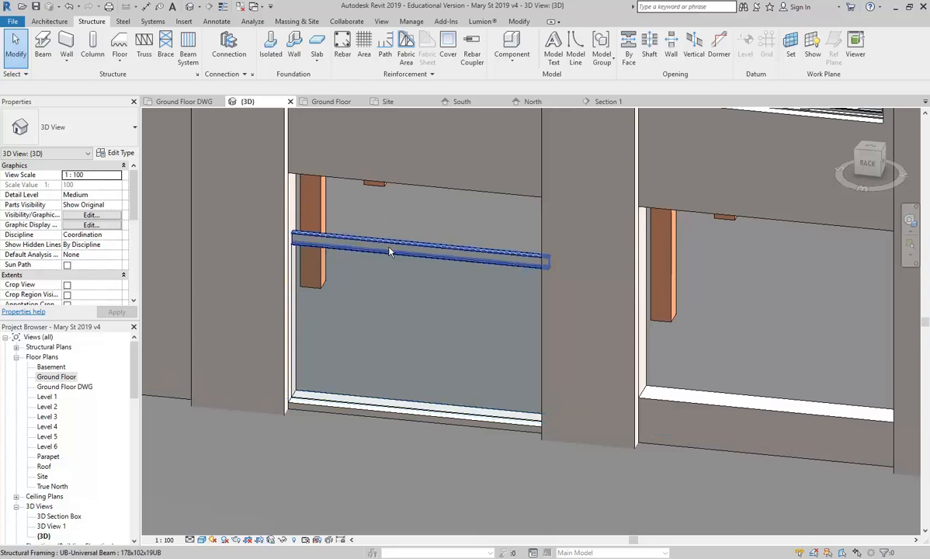
{"action": "left_click", "coordinate": [373, 351]}
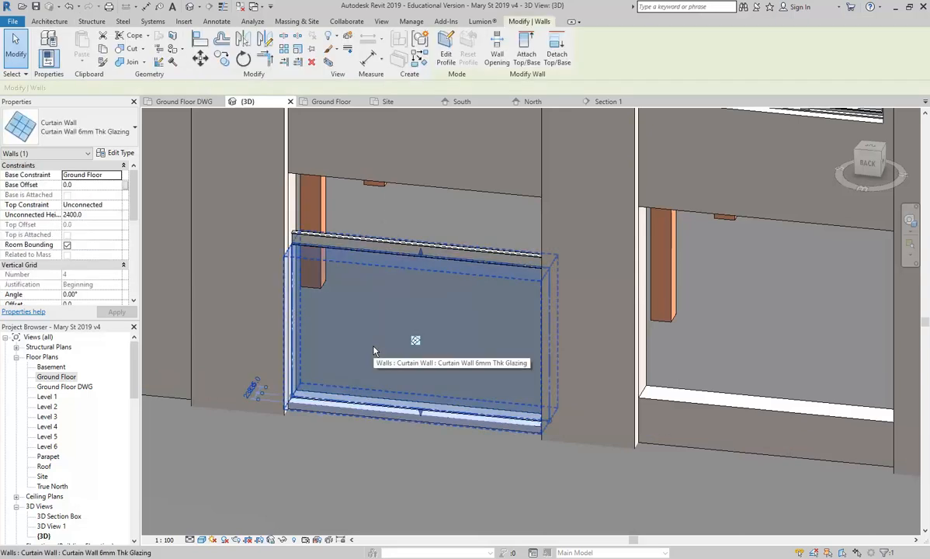
{"action": "key", "text": "Escape"}
{"action": "left_click", "coordinate": [374, 351]}
{"action": "scroll", "coordinate": [374, 351], "scroll_direction": "up", "scroll_amount": 2}
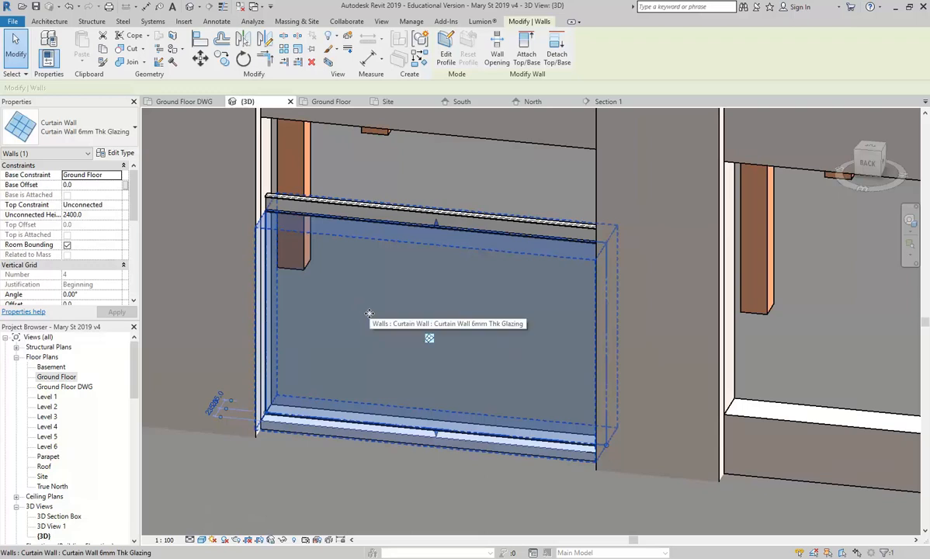
{"action": "key", "text": "Escape"}
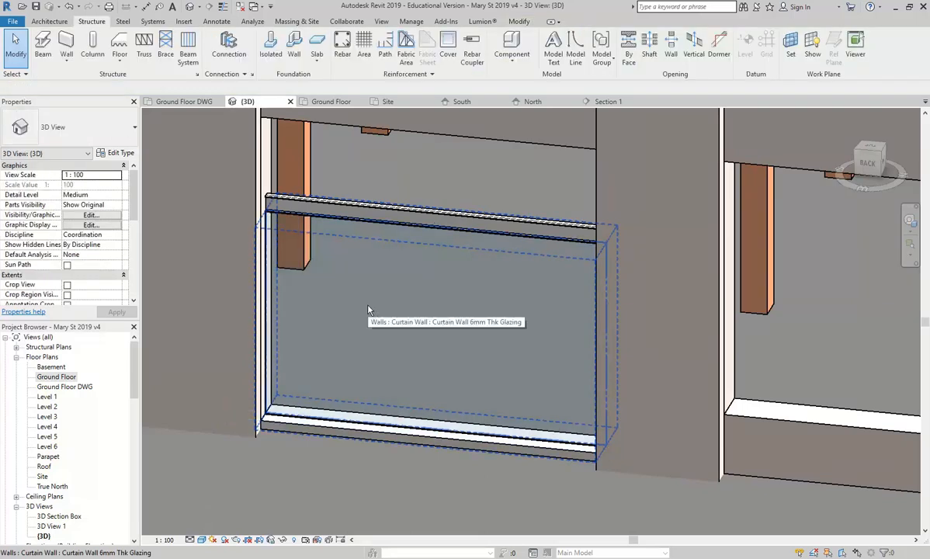
Step: Switch to Street View and examine the door and fixed glass panel layout of the Exhibit shopfront up close
{"action": "left_click", "coordinate": [49, 21]}
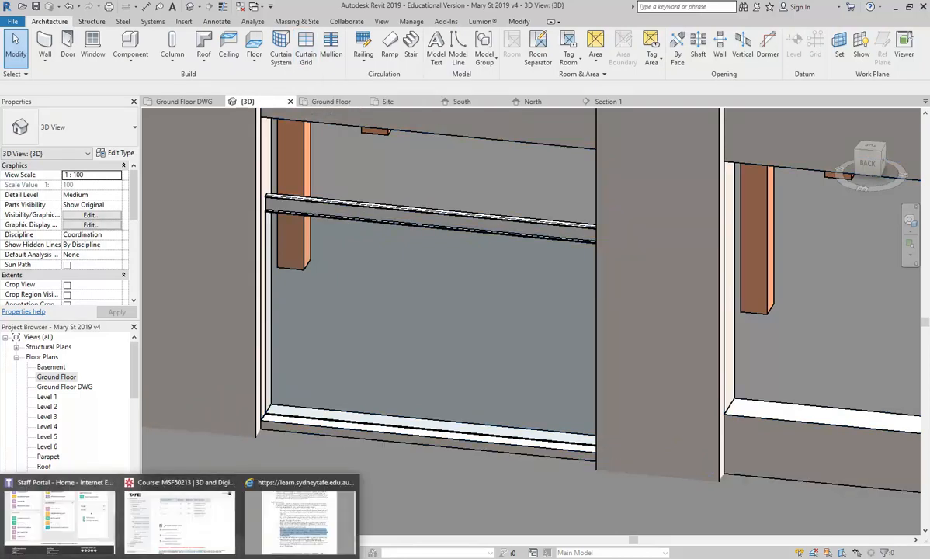
{"action": "left_click", "coordinate": [93, 557]}
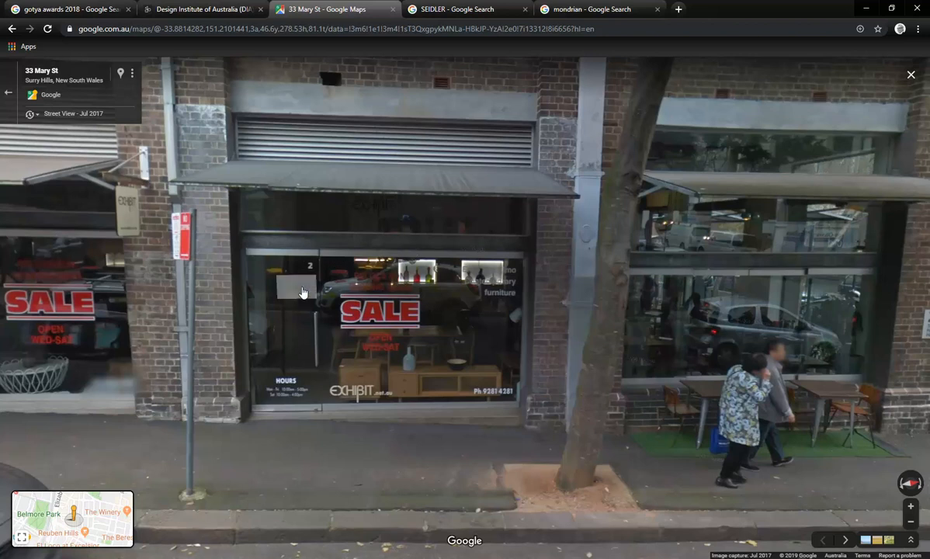
{"action": "left_click", "coordinate": [296, 302]}
{"action": "left_click_drag", "start_coordinate": [345, 379], "coordinate": [306, 286]}
{"action": "scroll", "coordinate": [305, 286], "scroll_direction": "down", "scroll_amount": 4}
{"action": "scroll", "coordinate": [306, 286], "scroll_direction": "up", "scroll_amount": 4}
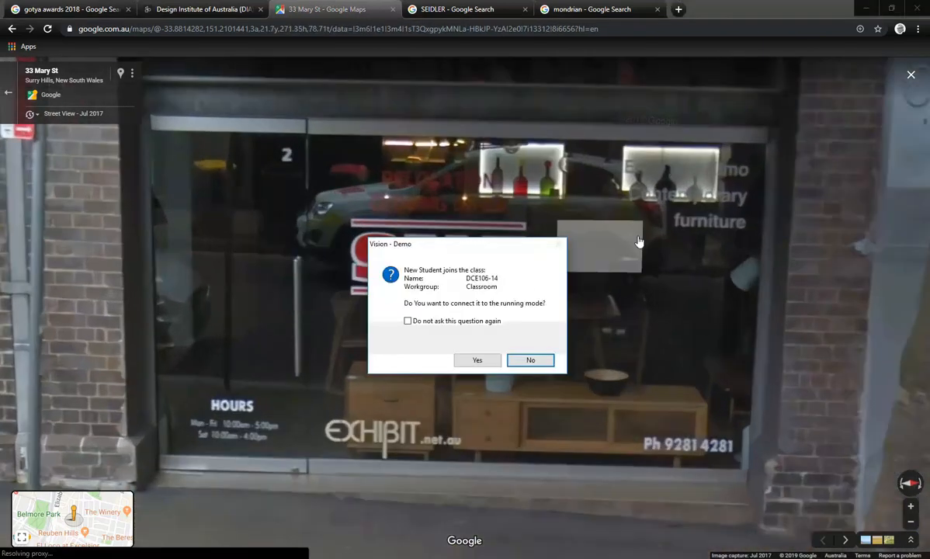
{"action": "left_click", "coordinate": [477, 359]}
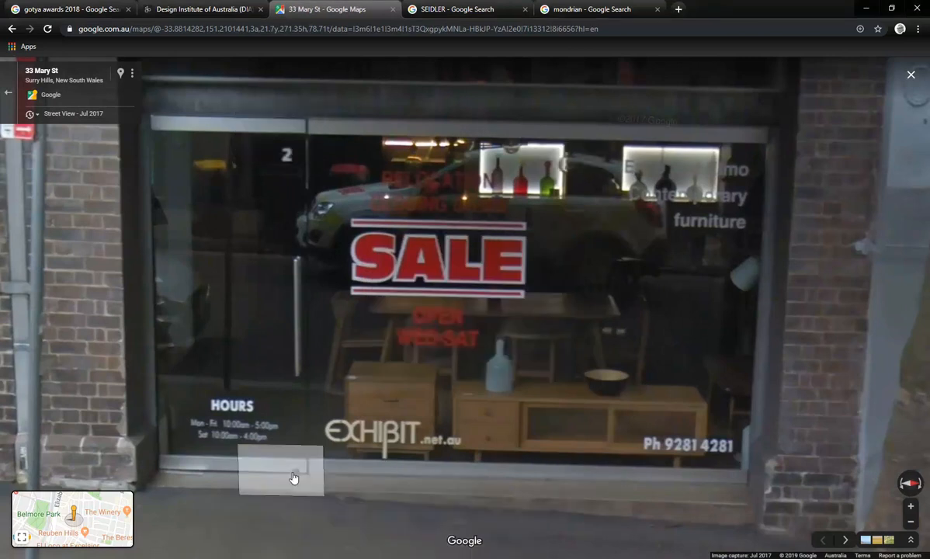
Step: Back in Revit, add a vertical curtain grid line to the 6mm glazing about 980 mm from its left edge
{"action": "key", "text": "alt+Tab"}
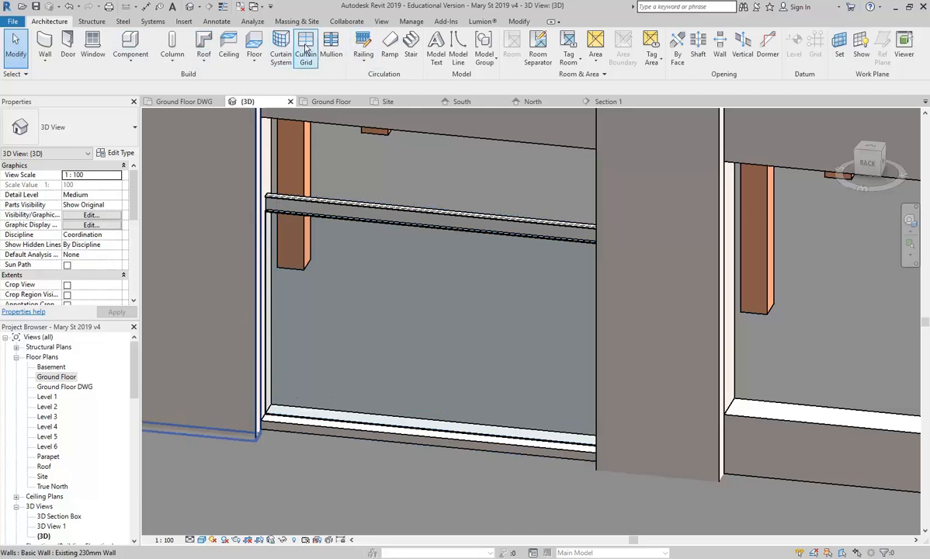
{"action": "left_click", "coordinate": [305, 49]}
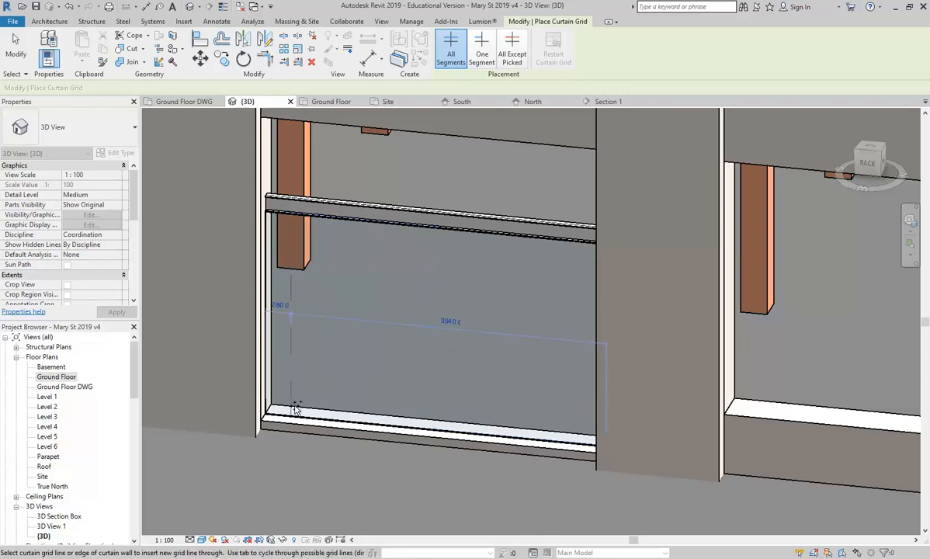
{"action": "left_click", "coordinate": [355, 423]}
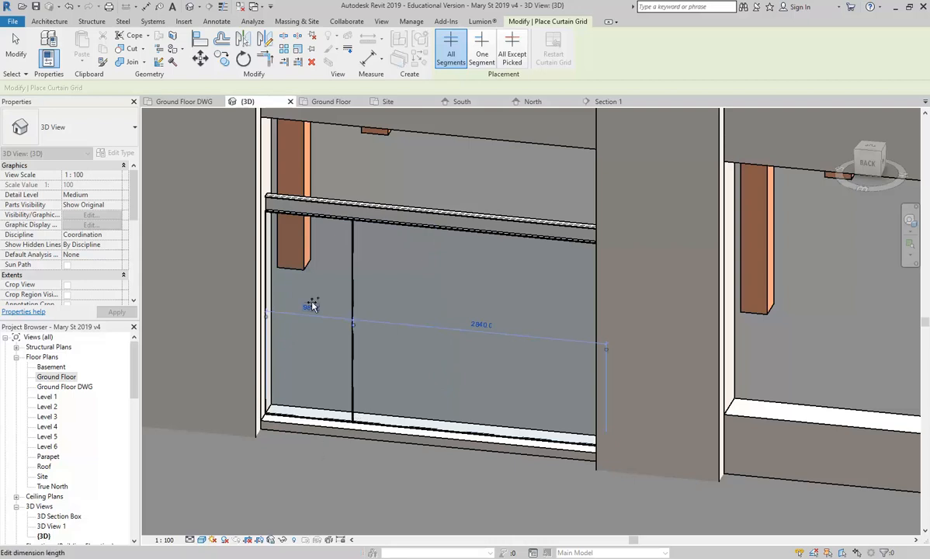
{"action": "key", "text": "Escape"}
{"action": "key", "text": "Escape"}
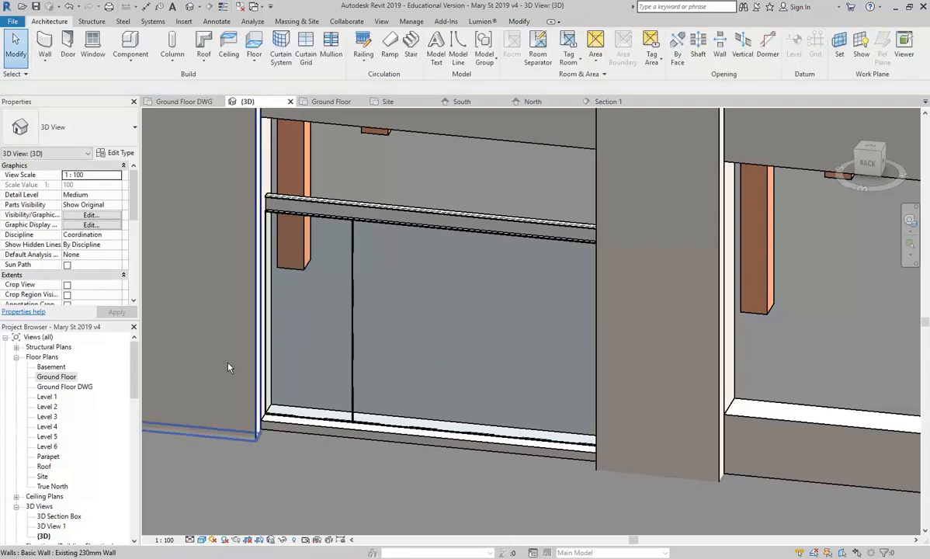
Step: Set the vertical grid line's distance from the glazing's left edge to 1000 mm
{"action": "left_click", "coordinate": [353, 342]}
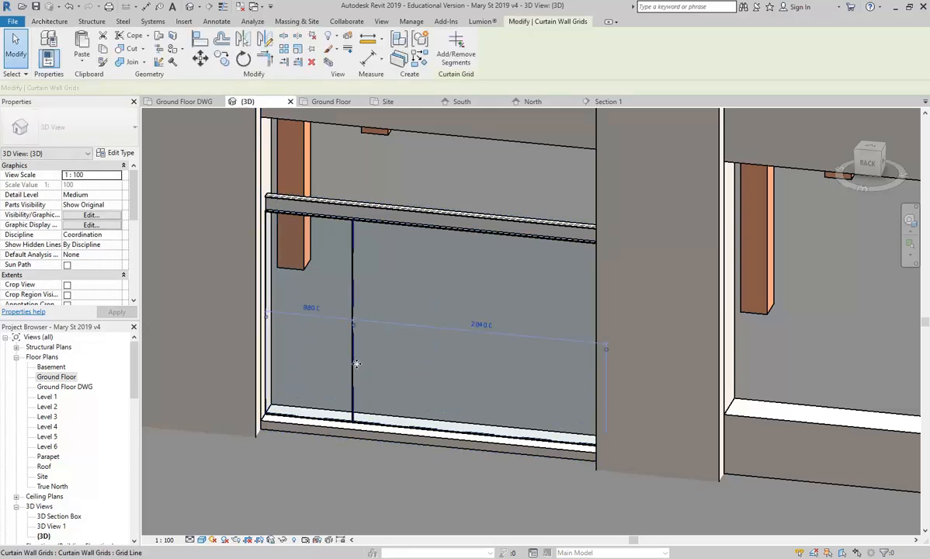
{"action": "left_click", "coordinate": [310, 308]}
{"action": "type", "text": "1000"}
{"action": "key", "text": "Return"}
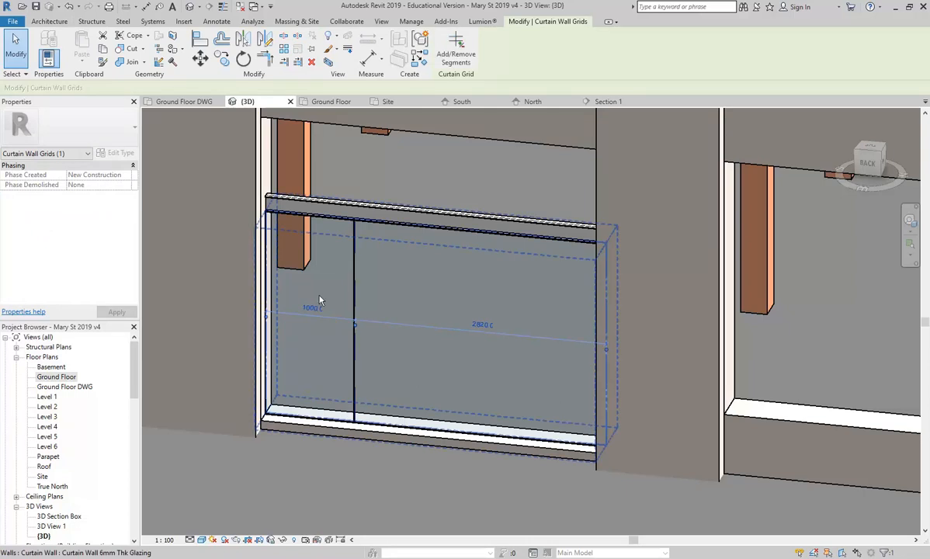
Step: Set the vertical grid line's distance from the glazing's left edge to 1100 mm
{"action": "key", "text": "alt+Tab"}
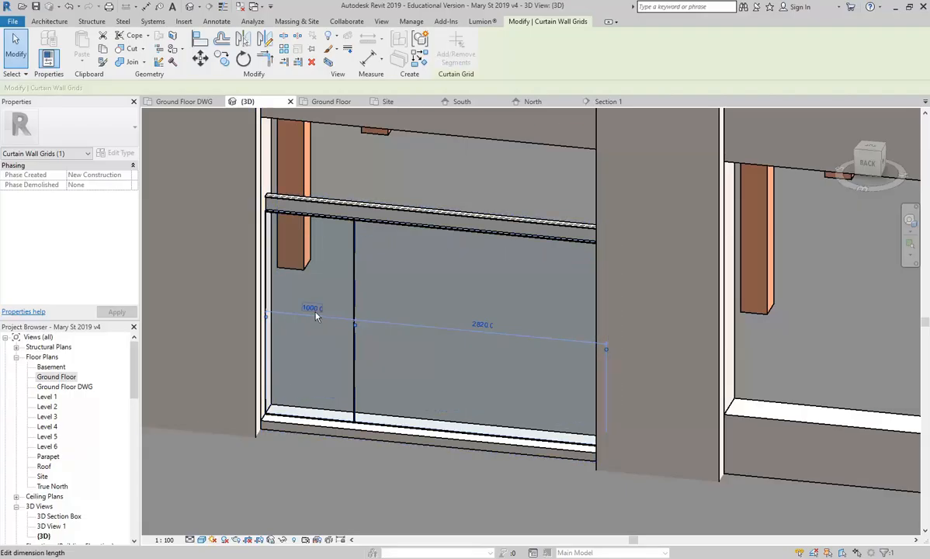
{"action": "left_click", "coordinate": [311, 308]}
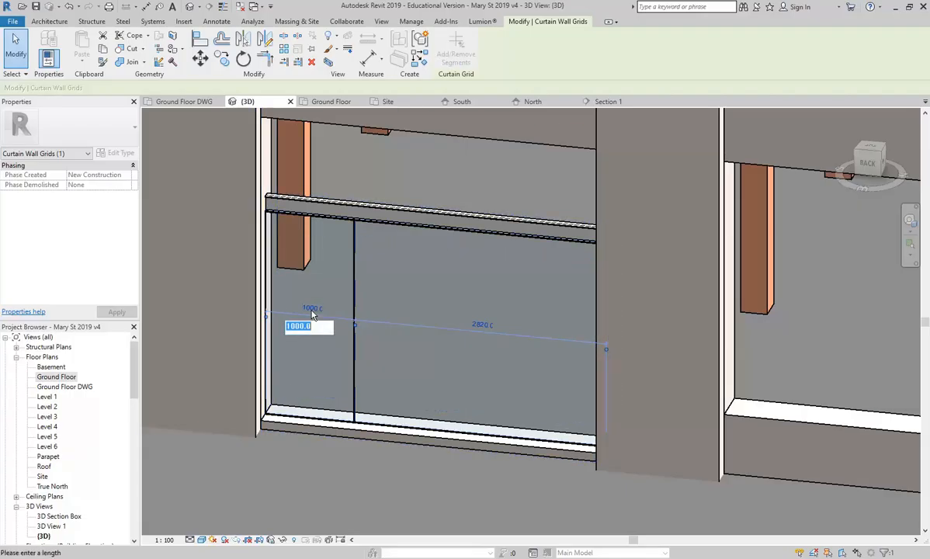
{"action": "type", "text": "1100"}
{"action": "key", "text": "Return"}
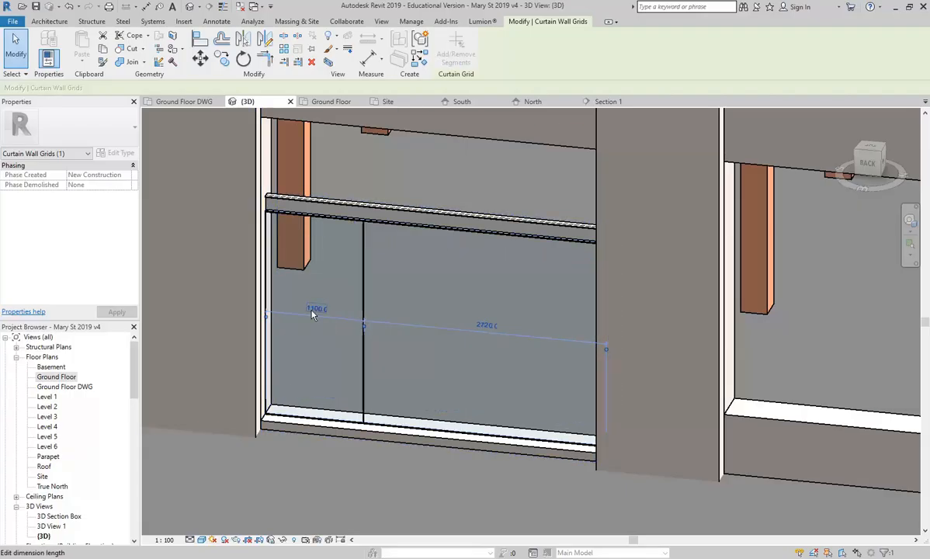
{"action": "key", "text": "Escape"}
Step: Inspect the divided glazing, and switch to Street View to examine the frame around the Exhibit shopfront's door and glass panel
{"action": "middle_click_drag", "start_coordinate": [570, 359], "coordinate": [541, 341], "text": "shift"}
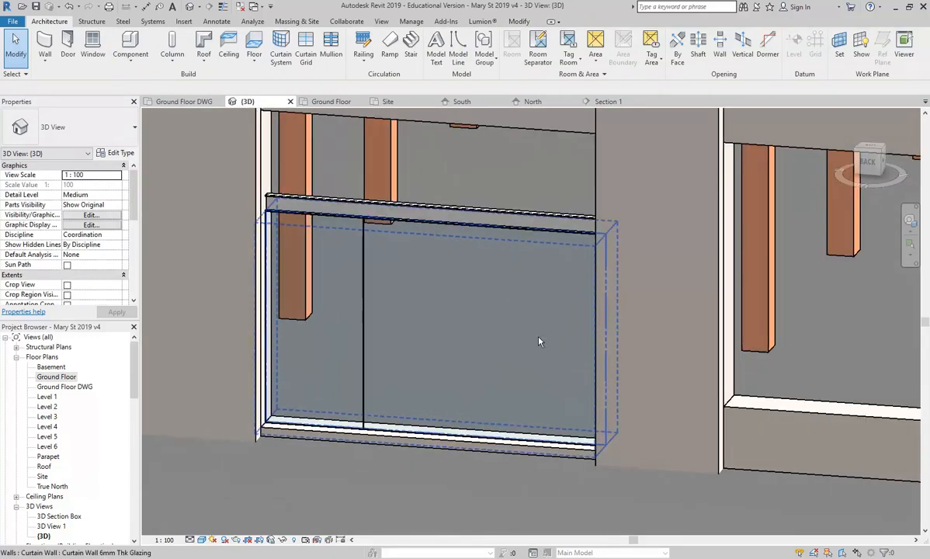
{"action": "scroll", "coordinate": [323, 399], "scroll_direction": "up", "scroll_amount": 3}
{"action": "scroll", "coordinate": [323, 400], "scroll_direction": "down", "scroll_amount": 2}
{"action": "middle_click_drag", "start_coordinate": [325, 419], "coordinate": [298, 428]}
{"action": "scroll", "coordinate": [309, 446], "scroll_direction": "down", "scroll_amount": 1}
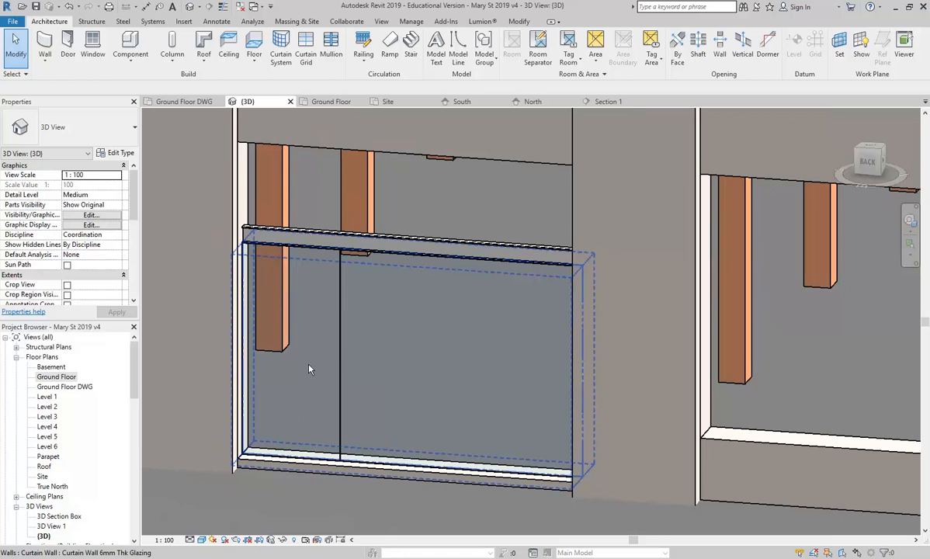
{"action": "key", "text": "alt+Tab"}
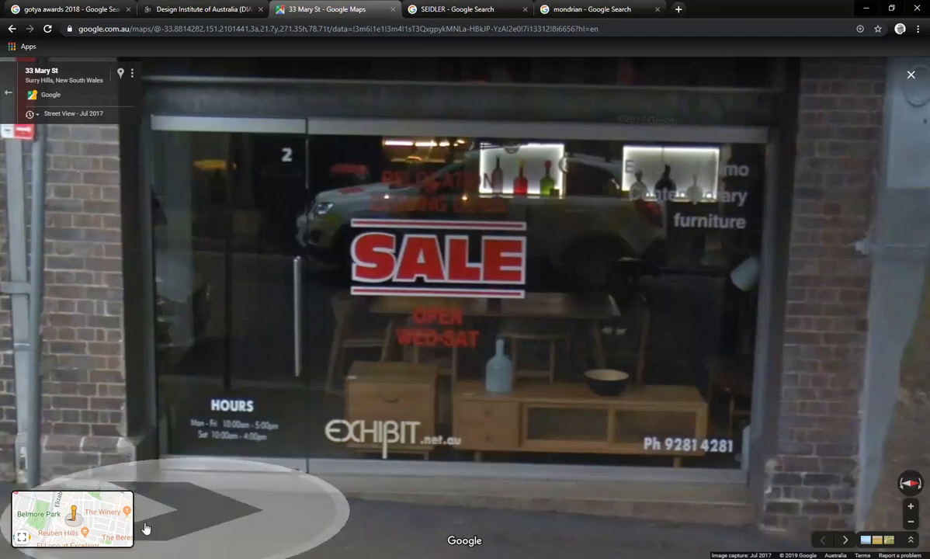
Step: Back in Revit, place a 50 x 150mm rectangular mullion on the glazing's vertical grid line
{"action": "key", "text": "alt+Tab"}
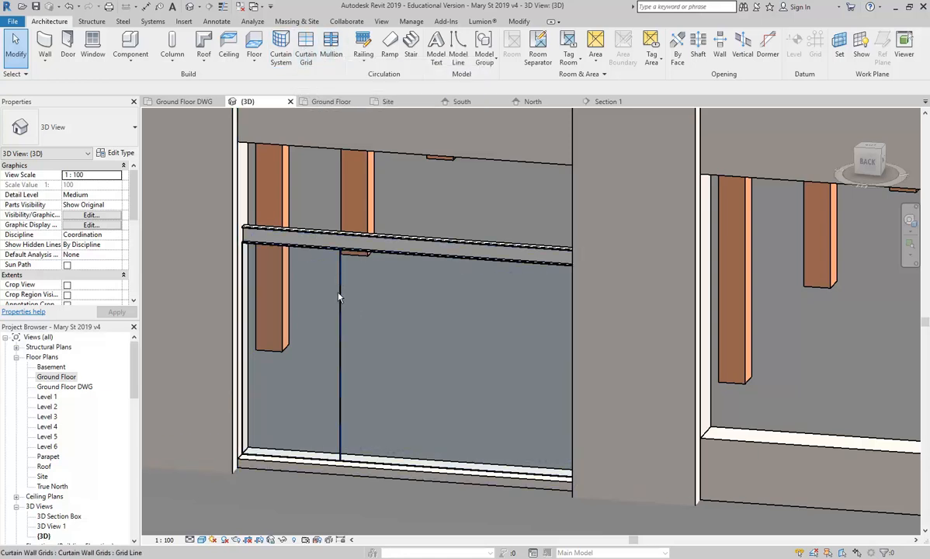
{"action": "left_click", "coordinate": [331, 51]}
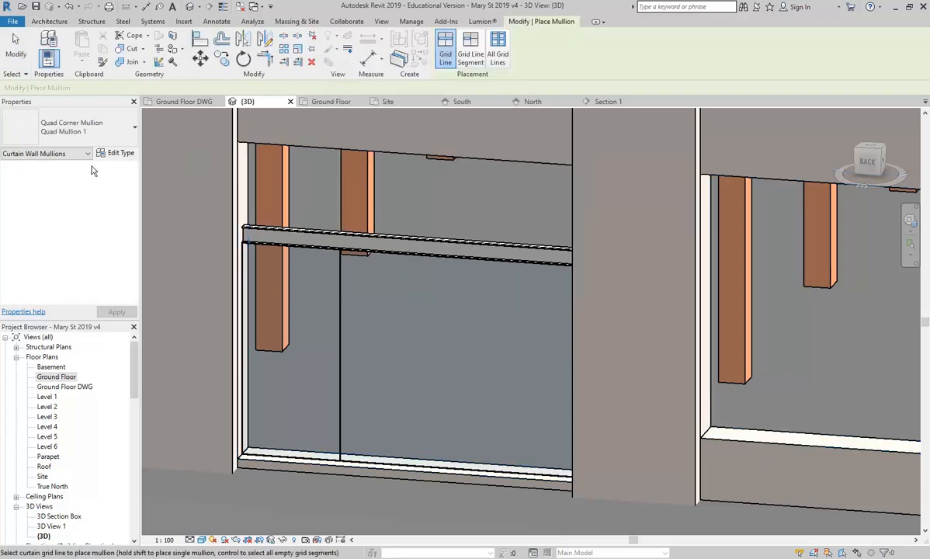
{"action": "left_click", "coordinate": [103, 124]}
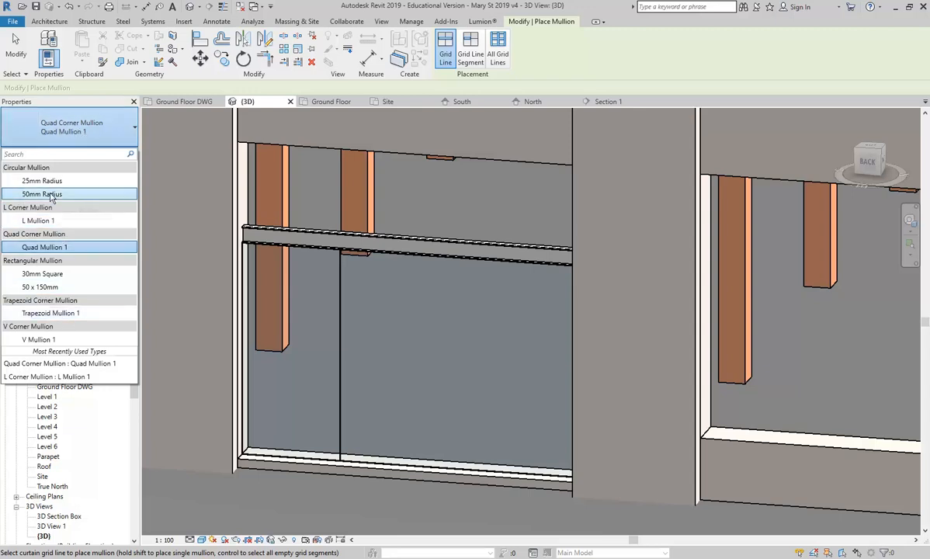
{"action": "left_click", "coordinate": [40, 287]}
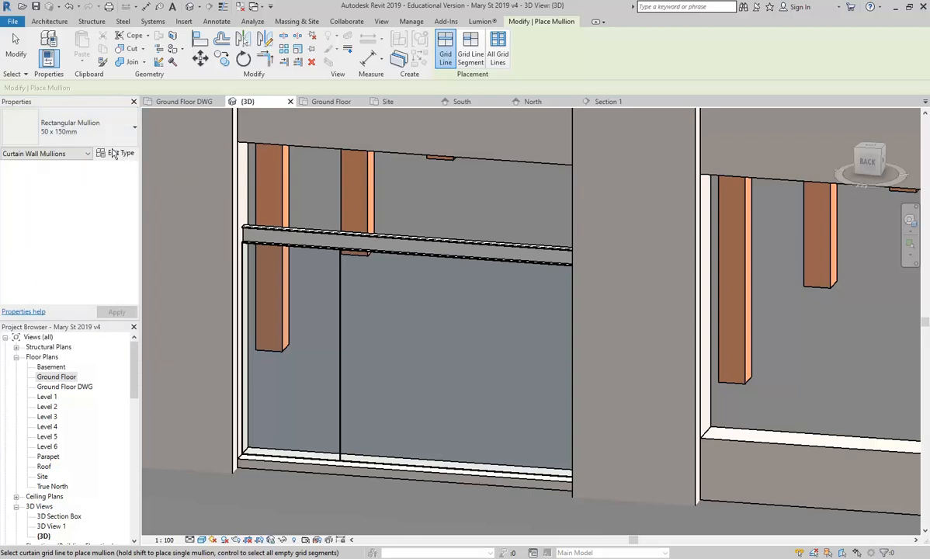
{"action": "middle_click_drag", "start_coordinate": [359, 394], "coordinate": [371, 325]}
{"action": "scroll", "coordinate": [346, 266], "scroll_direction": "up", "scroll_amount": 4}
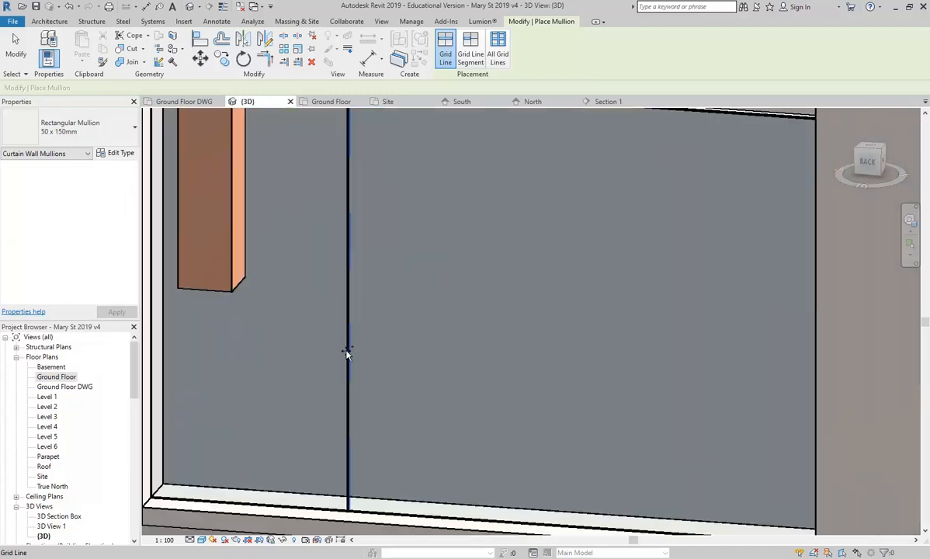
{"action": "scroll", "coordinate": [348, 342], "scroll_direction": "down", "scroll_amount": 3}
{"action": "middle_click_drag", "start_coordinate": [582, 430], "coordinate": [448, 430], "text": "shift"}
{"action": "scroll", "coordinate": [412, 349], "scroll_direction": "up", "scroll_amount": 4}
{"action": "middle_click_drag", "start_coordinate": [445, 394], "coordinate": [413, 328]}
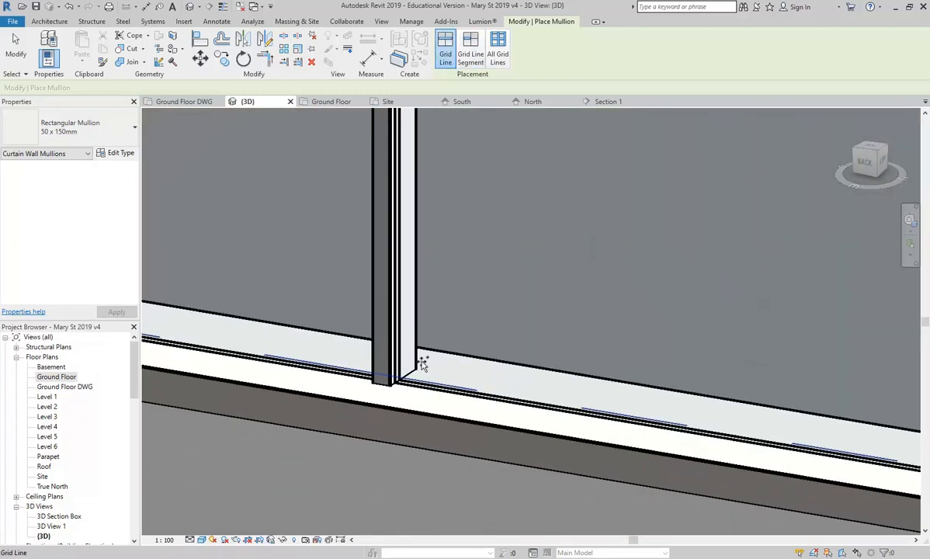
Step: Open the Ground Floor plan and measure the width and depth of the mullion on the vertical grid line
{"action": "scroll", "coordinate": [419, 369], "scroll_direction": "up", "scroll_amount": 2}
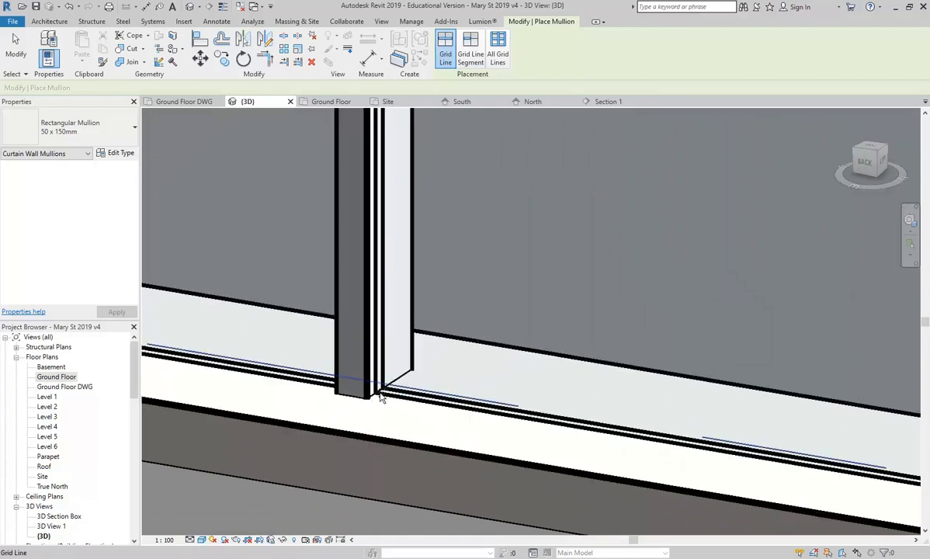
{"action": "double_click", "coordinate": [56, 377]}
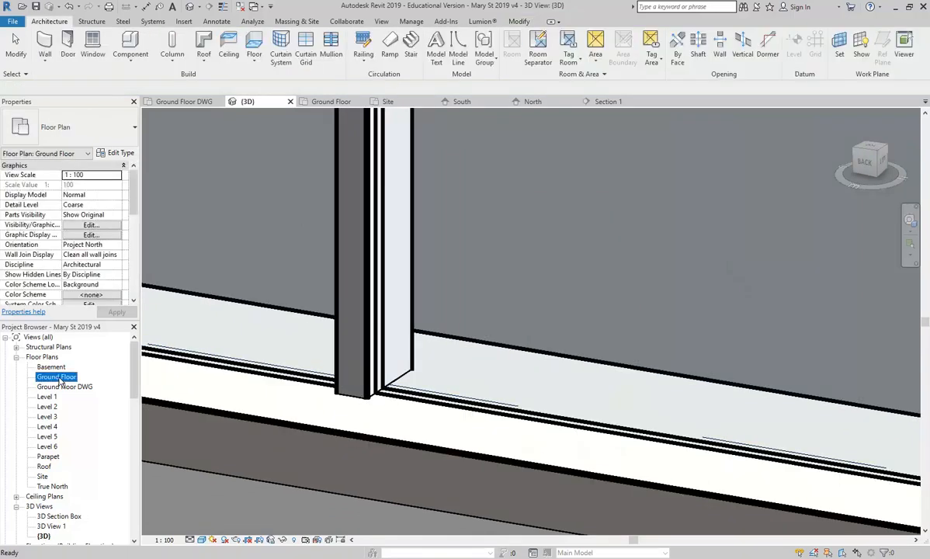
{"action": "scroll", "coordinate": [362, 347], "scroll_direction": "up", "scroll_amount": 4}
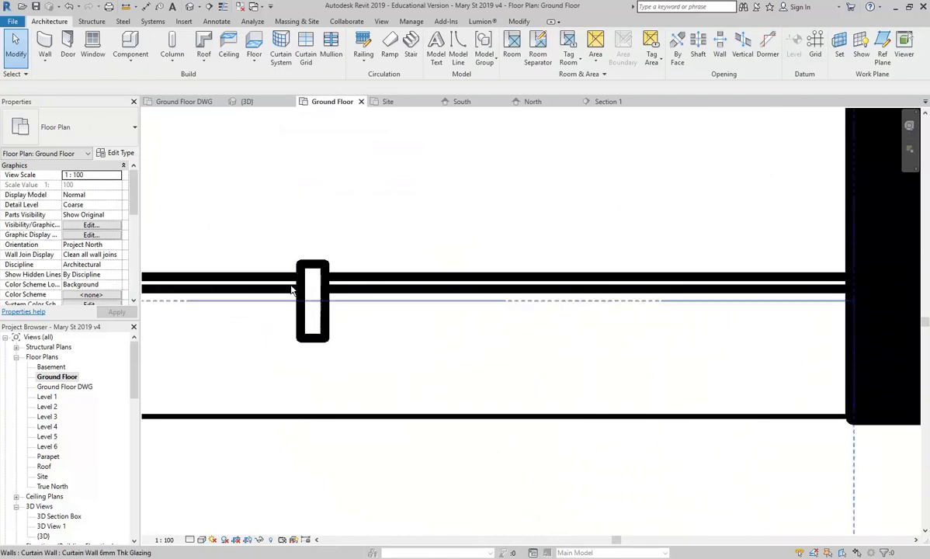
{"action": "left_click", "coordinate": [127, 8]}
{"action": "scroll", "coordinate": [328, 320], "scroll_direction": "up", "scroll_amount": 1}
{"action": "left_click", "coordinate": [287, 235]}
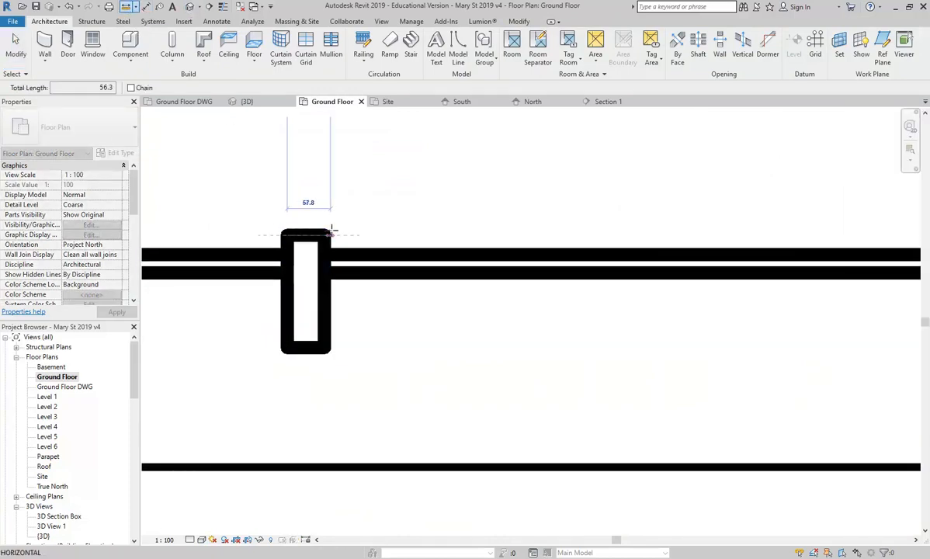
{"action": "key", "text": "Escape"}
{"action": "key", "text": "Escape"}
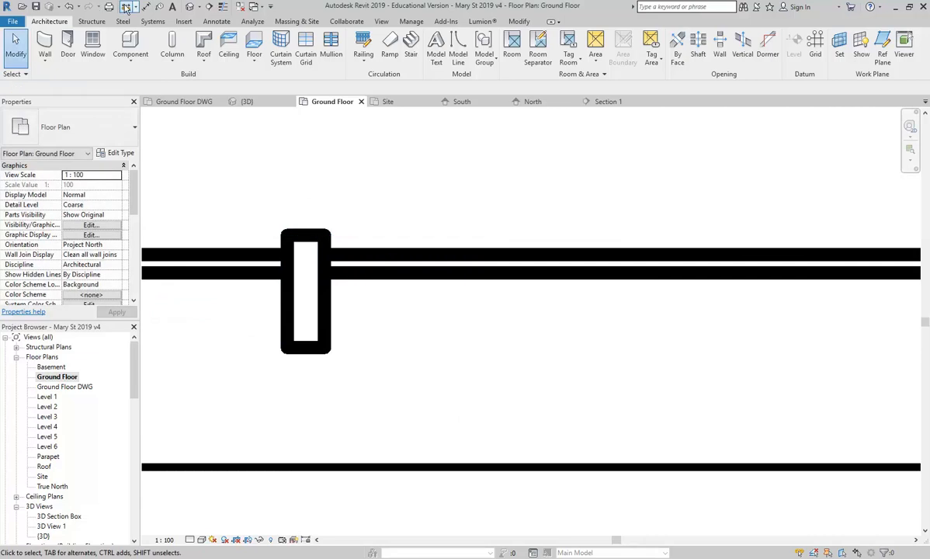
{"action": "left_click", "coordinate": [125, 7]}
{"action": "left_click", "coordinate": [288, 236]}
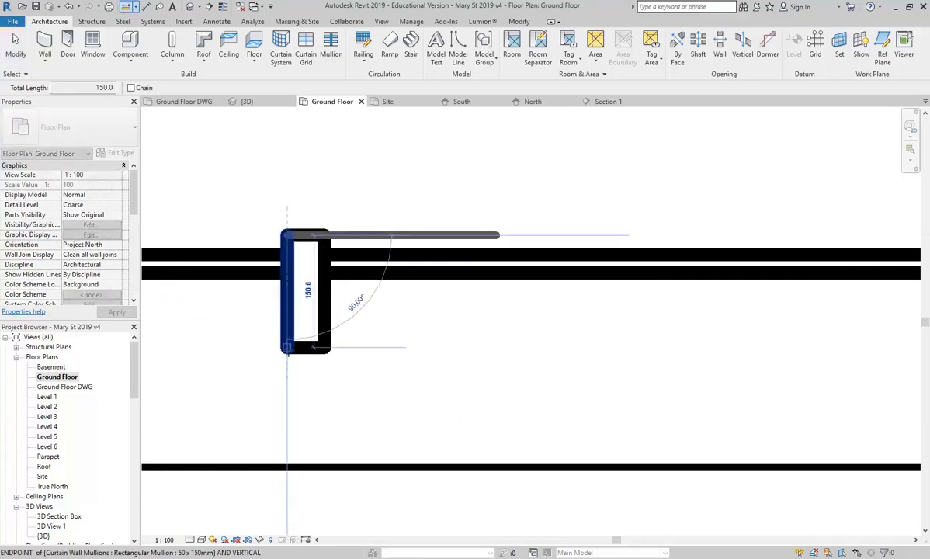
{"action": "key", "text": "Escape"}
{"action": "key", "text": "Escape"}
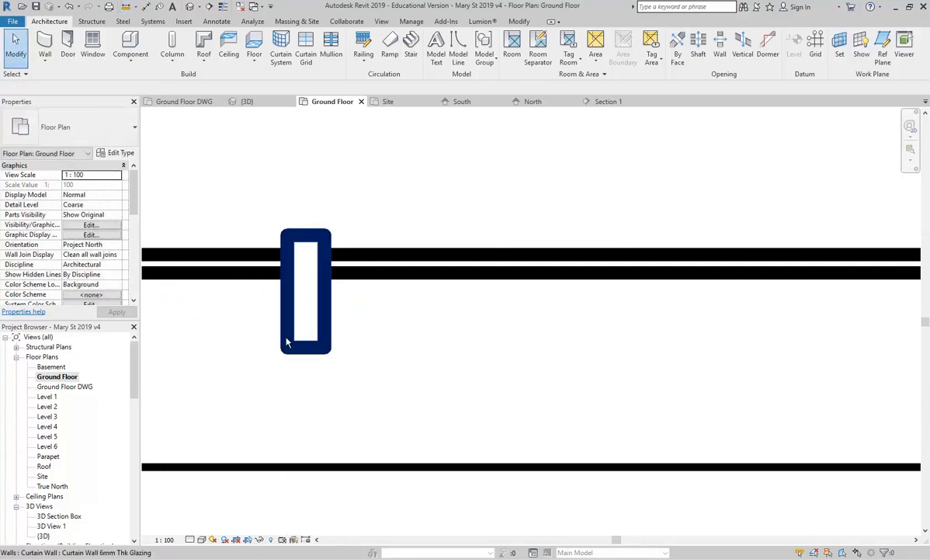
Step: Return to the 3D view and delete the mullion from the glazing's vertical grid line
{"action": "left_click", "coordinate": [247, 101]}
{"action": "left_click", "coordinate": [347, 315]}
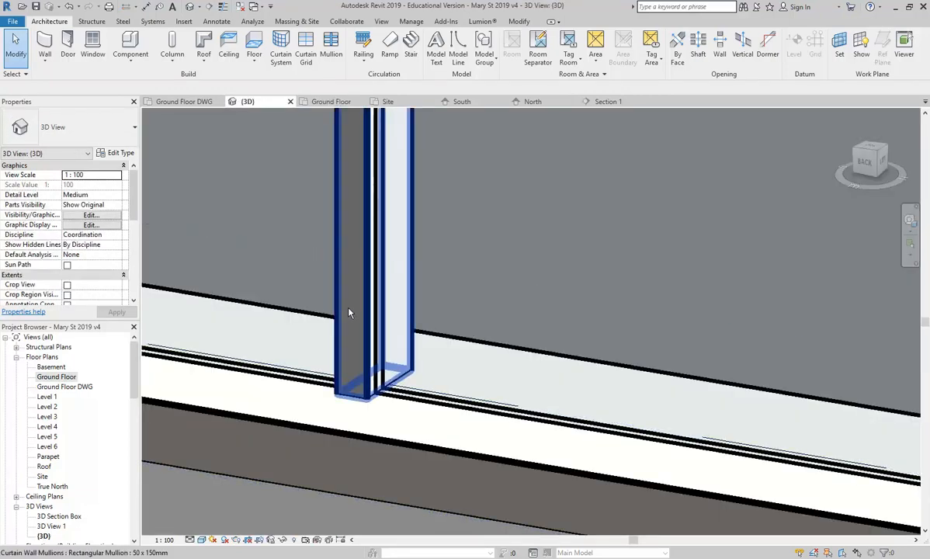
{"action": "left_click", "coordinate": [347, 313]}
{"action": "key", "text": "Delete"}
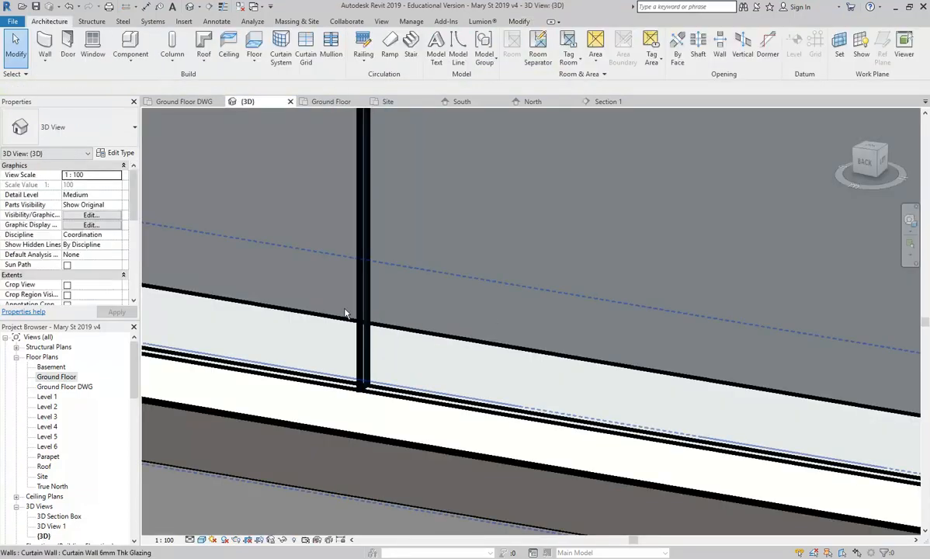
Step: Start placing mullions and duplicate the 50 x 150mm rectangular mullion type as 100 x 40
{"action": "scroll", "coordinate": [347, 313], "scroll_direction": "down", "scroll_amount": 5}
{"action": "middle_click_drag", "start_coordinate": [347, 314], "coordinate": [345, 390]}
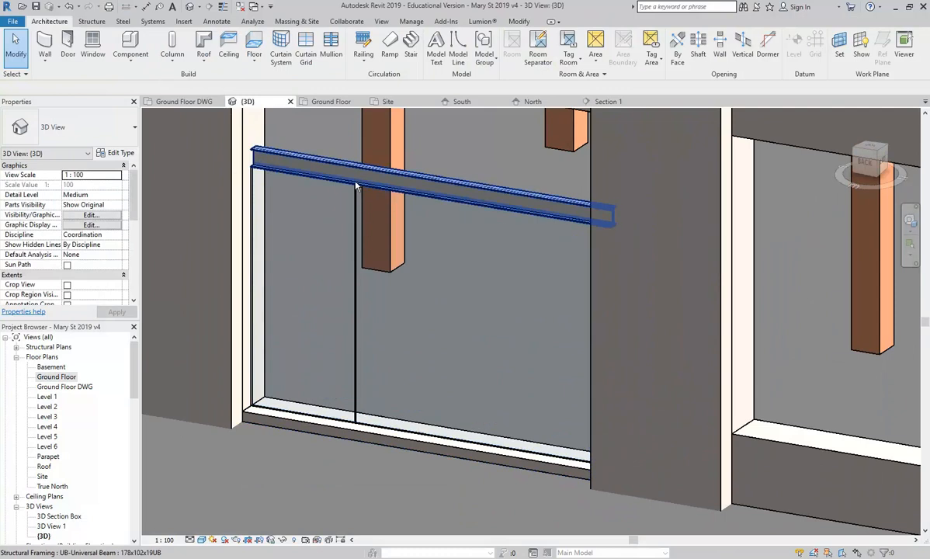
{"action": "middle_click_drag", "start_coordinate": [359, 334], "coordinate": [306, 187], "text": "shift"}
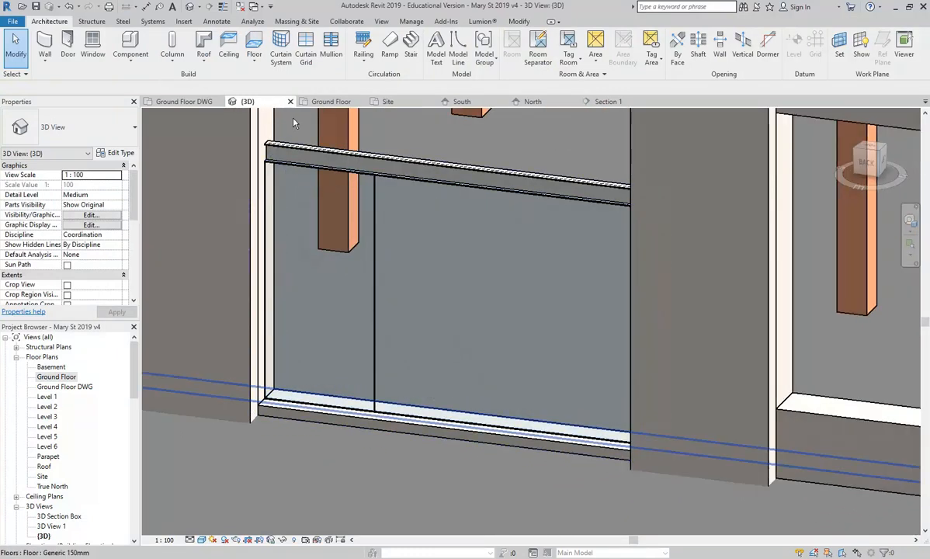
{"action": "left_click", "coordinate": [331, 45]}
{"action": "scroll", "coordinate": [403, 405], "scroll_direction": "up", "scroll_amount": 3}
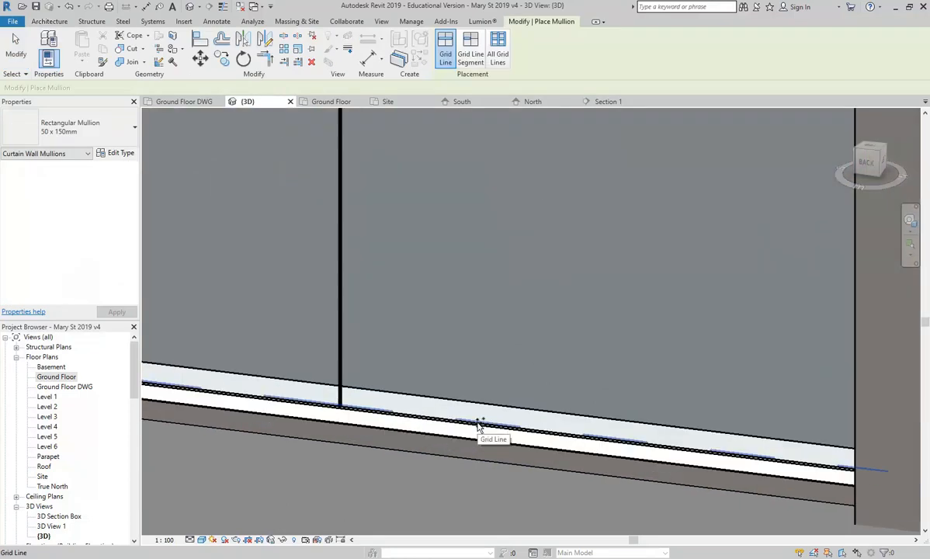
{"action": "scroll", "coordinate": [461, 369], "scroll_direction": "down", "scroll_amount": 2}
{"action": "middle_click_drag", "start_coordinate": [478, 229], "coordinate": [421, 166]}
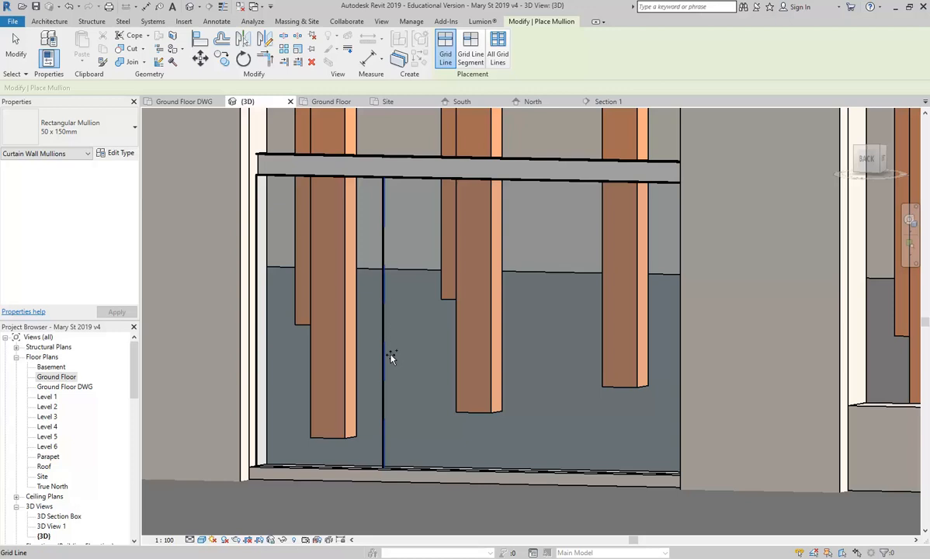
{"action": "middle_click_drag", "start_coordinate": [391, 357], "coordinate": [388, 443], "text": "shift"}
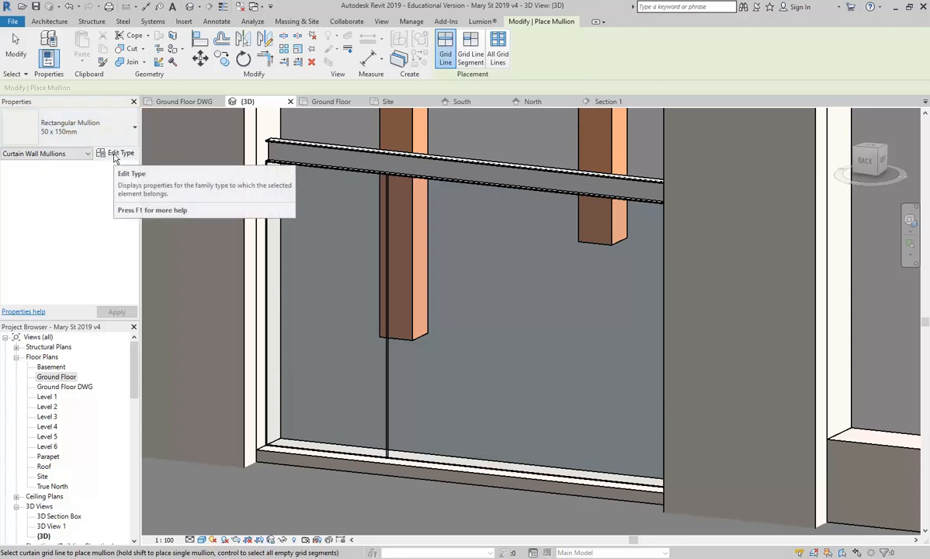
{"action": "left_click", "coordinate": [115, 155]}
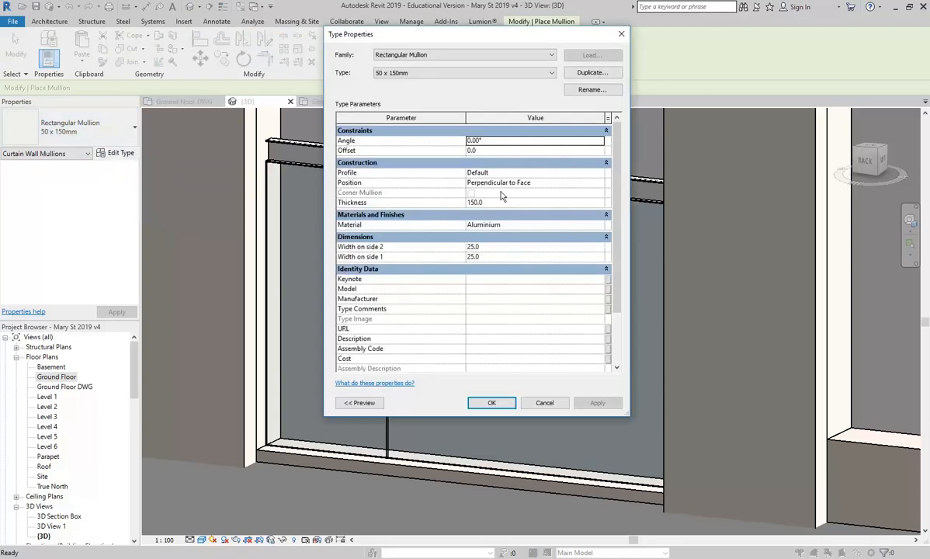
{"action": "left_click", "coordinate": [592, 74]}
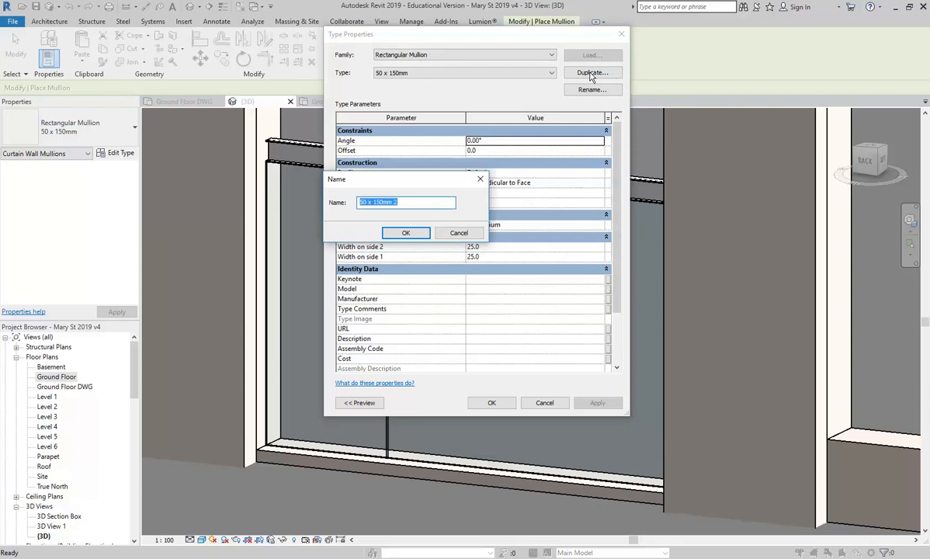
{"action": "type", "text": "100 x 40"}
{"action": "left_click", "coordinate": [391, 230]}
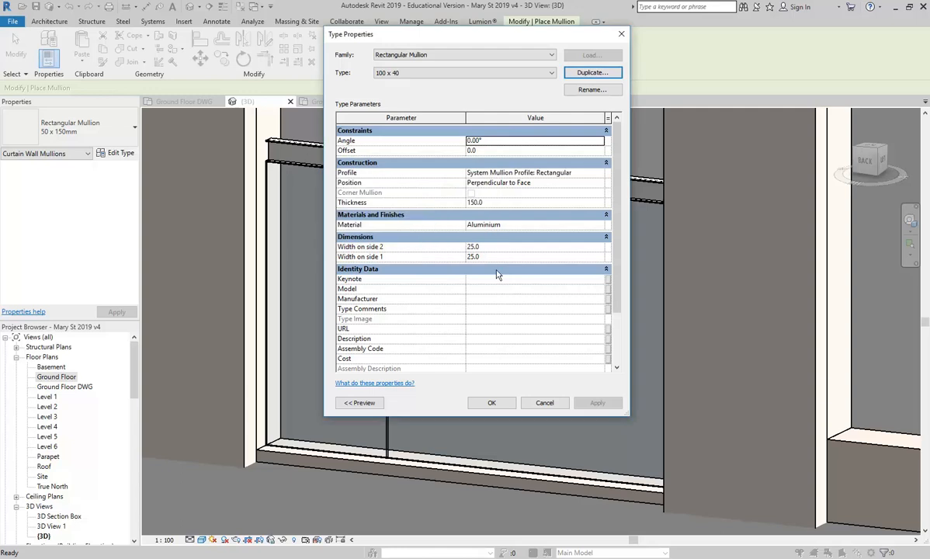
Step: Set the 100 x 40 mullion type's thickness to 40 and its widths on side 1 and side 2 to 50
{"action": "left_click", "coordinate": [506, 202]}
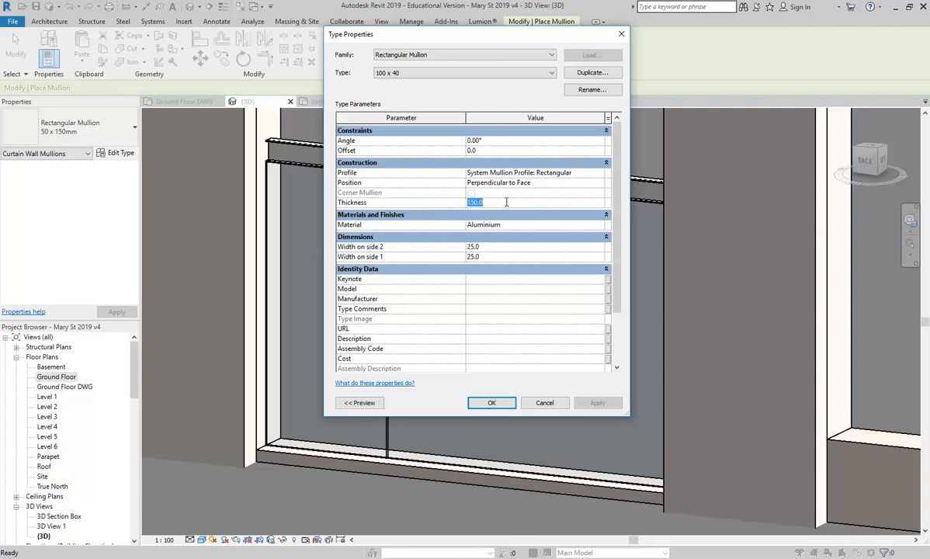
{"action": "type", "text": "40"}
{"action": "left_click", "coordinate": [502, 247]}
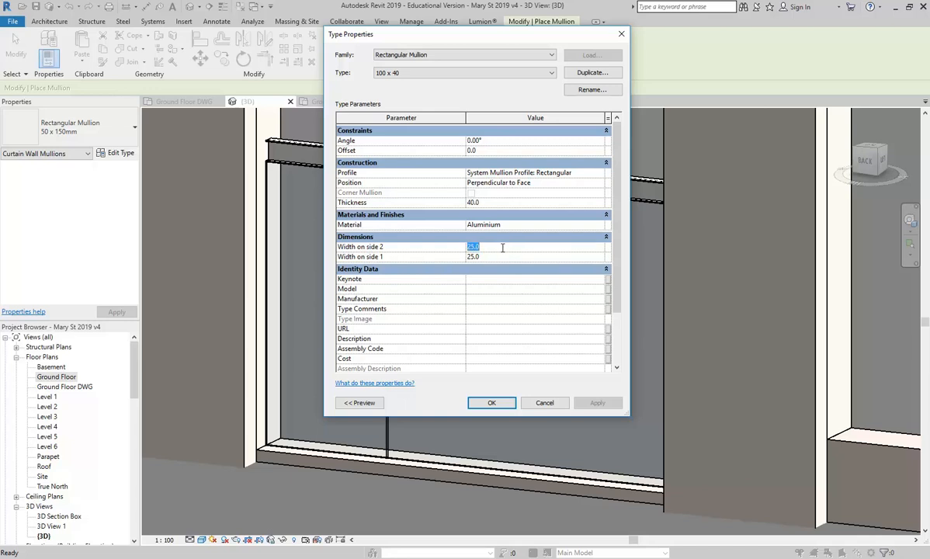
{"action": "left_click", "coordinate": [496, 203]}
{"action": "left_click", "coordinate": [502, 246]}
{"action": "left_click", "coordinate": [507, 257]}
{"action": "left_click", "coordinate": [509, 246]}
{"action": "type", "text": "50"}
{"action": "left_click", "coordinate": [503, 256]}
{"action": "type", "text": "50"}
{"action": "left_click", "coordinate": [471, 246]}
{"action": "left_click", "coordinate": [492, 403]}
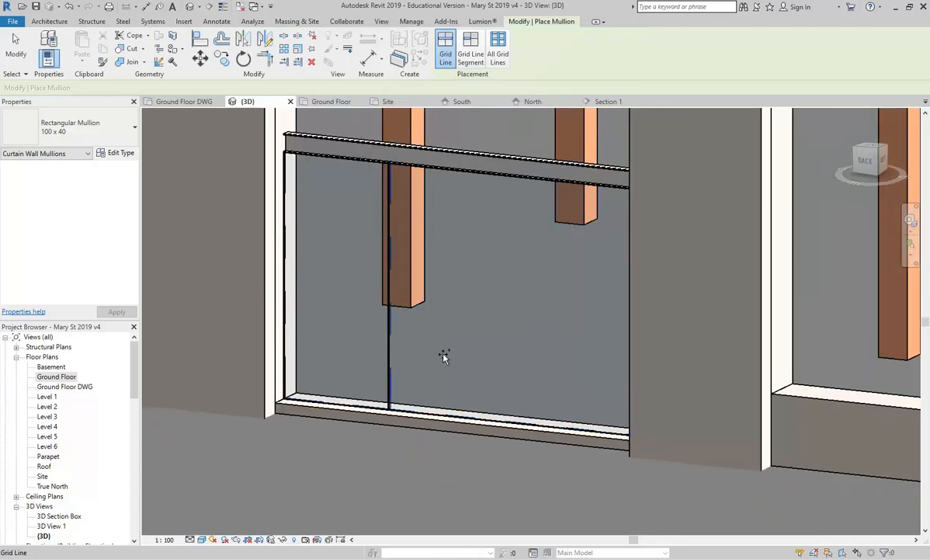
Step: Place a 100 x 40 rectangular mullion along the bottom edge of the glazing and inspect how it meets the sill
{"action": "scroll", "coordinate": [443, 392], "scroll_direction": "up", "scroll_amount": 2}
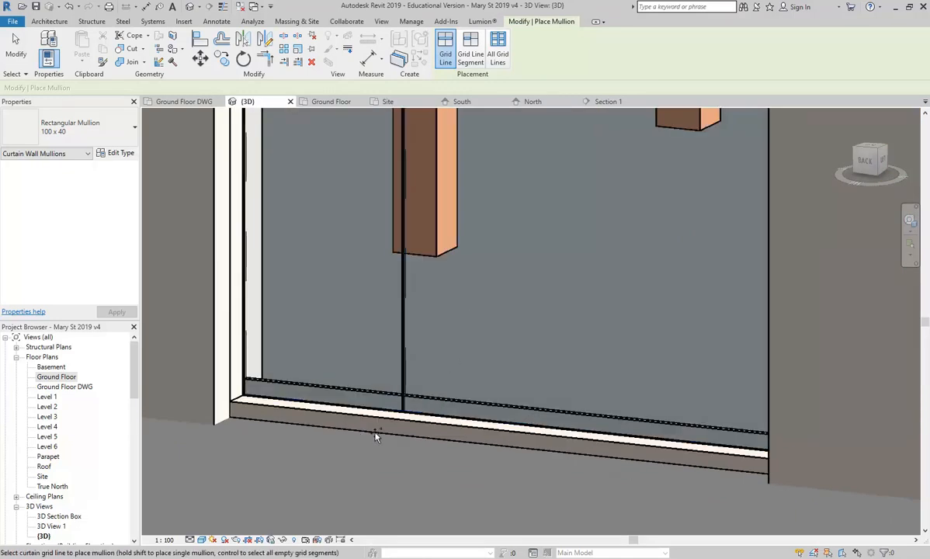
{"action": "scroll", "coordinate": [389, 420], "scroll_direction": "up", "scroll_amount": 3}
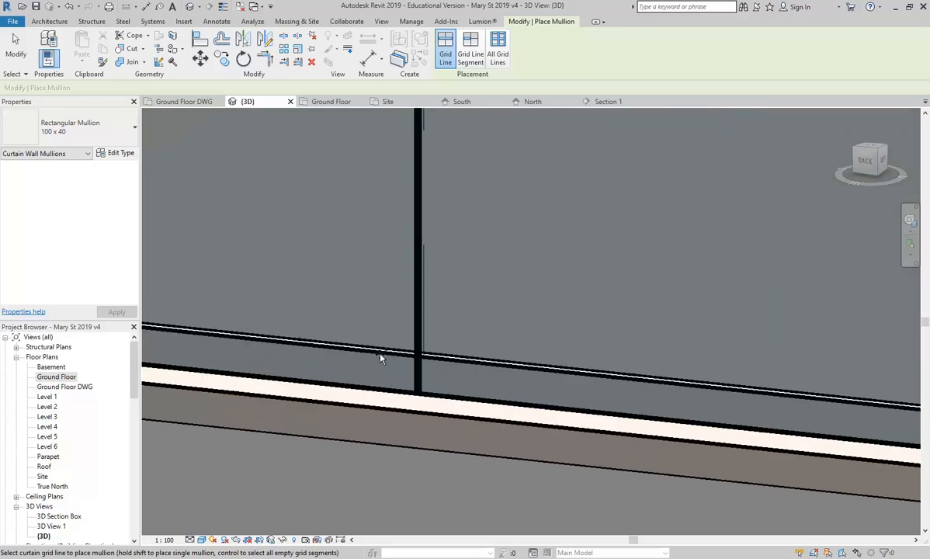
{"action": "scroll", "coordinate": [380, 358], "scroll_direction": "down", "scroll_amount": 3}
{"action": "scroll", "coordinate": [375, 360], "scroll_direction": "up", "scroll_amount": 2}
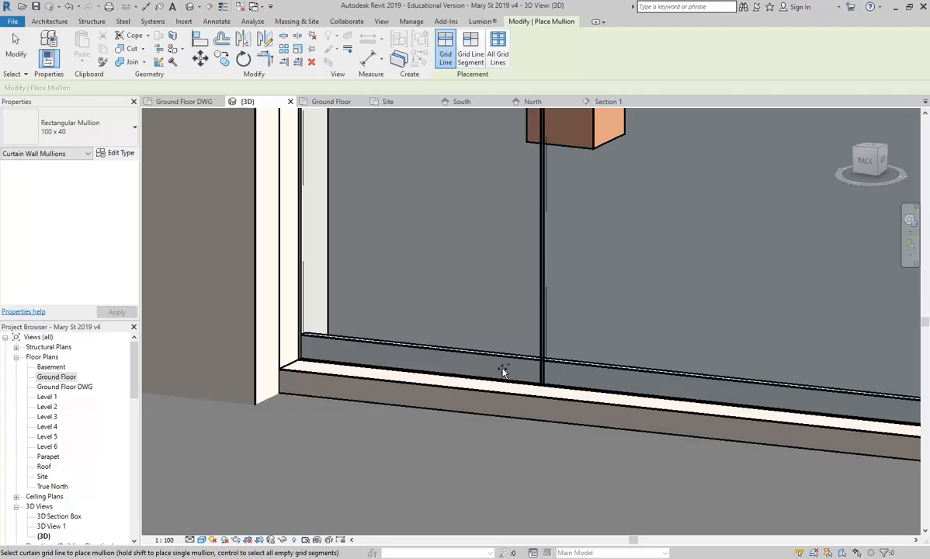
Step: Place a 100 x 40 rectangular mullion along only the bottom grid line segment of the curtain wall's wider bay
{"action": "middle_click_drag", "start_coordinate": [349, 155], "coordinate": [281, 350]}
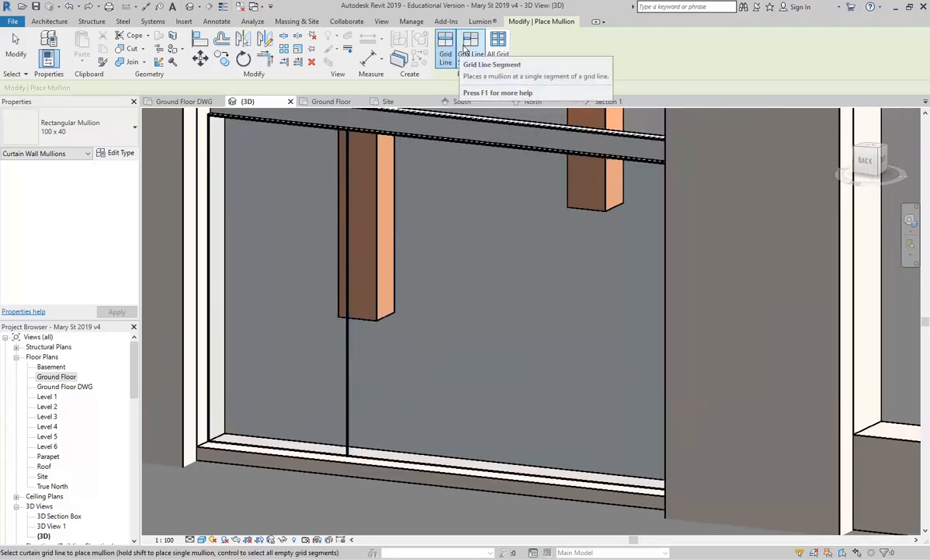
{"action": "left_click", "coordinate": [469, 48]}
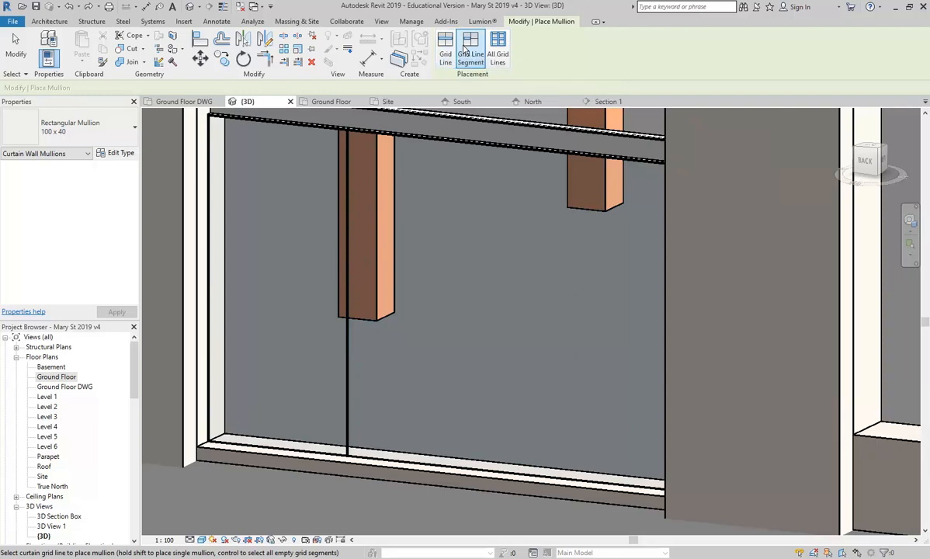
{"action": "left_click", "coordinate": [390, 460]}
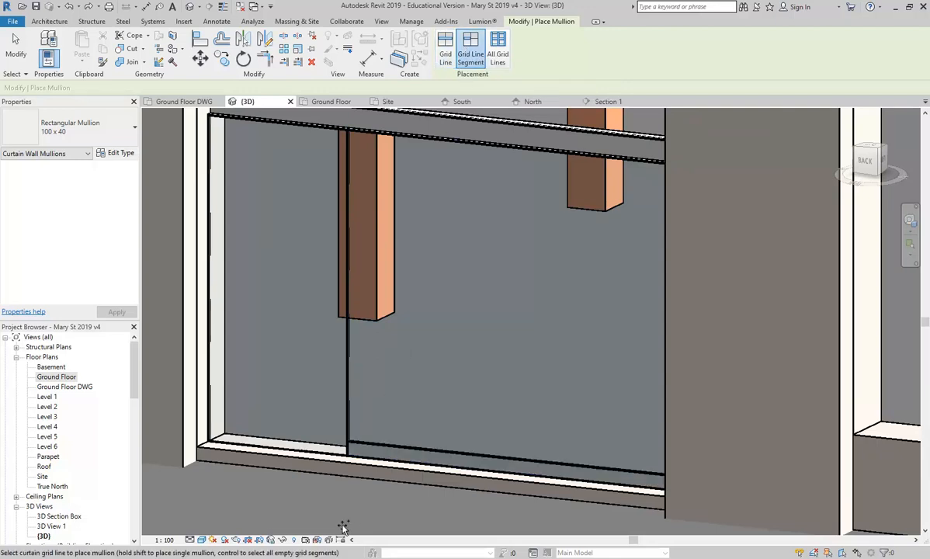
{"action": "middle_click_drag", "start_coordinate": [426, 248], "coordinate": [441, 161], "text": "shift"}
{"action": "middle_click_drag", "start_coordinate": [369, 180], "coordinate": [338, 449], "text": "shift"}
{"action": "scroll", "coordinate": [337, 449], "scroll_direction": "up", "scroll_amount": 6}
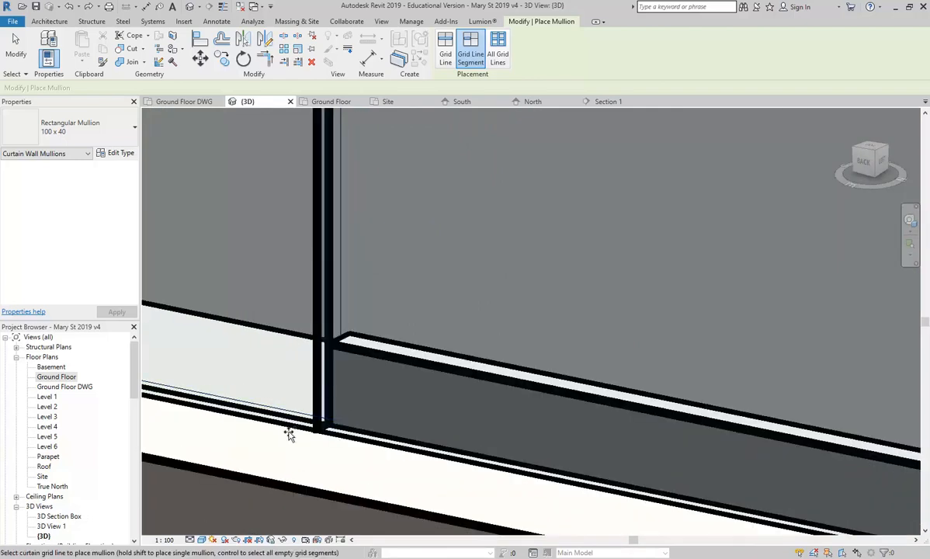
{"action": "key", "text": "Escape"}
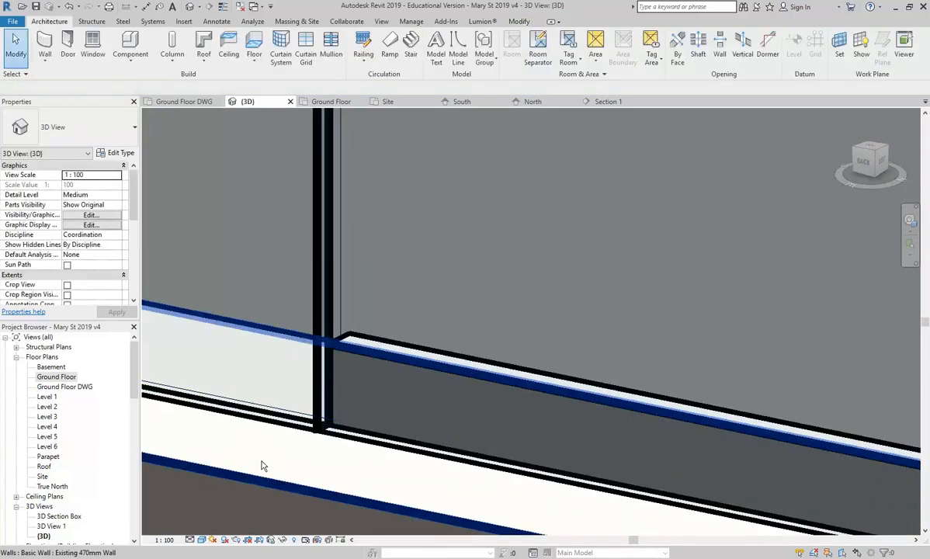
Step: Select the bottom mullion and examine up close how its end meets the glazing in the 3D view
{"action": "left_click", "coordinate": [352, 339]}
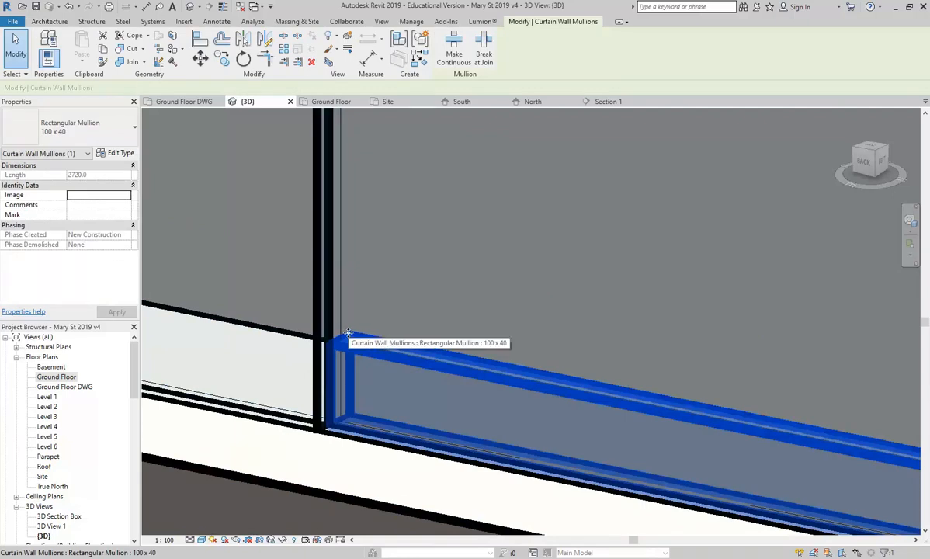
{"action": "key", "text": "Delete"}
{"action": "middle_click_drag", "start_coordinate": [349, 338], "coordinate": [390, 328]}
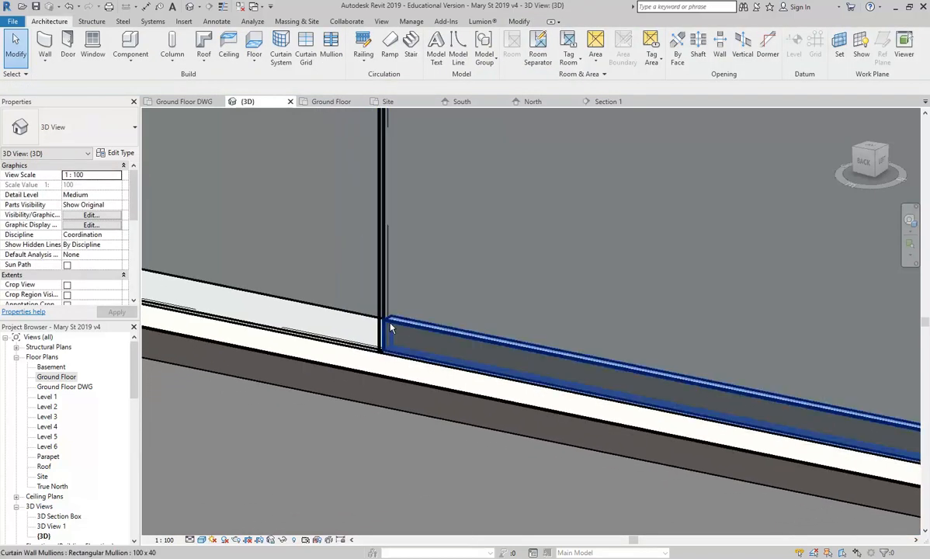
{"action": "scroll", "coordinate": [391, 328], "scroll_direction": "up", "scroll_amount": 3}
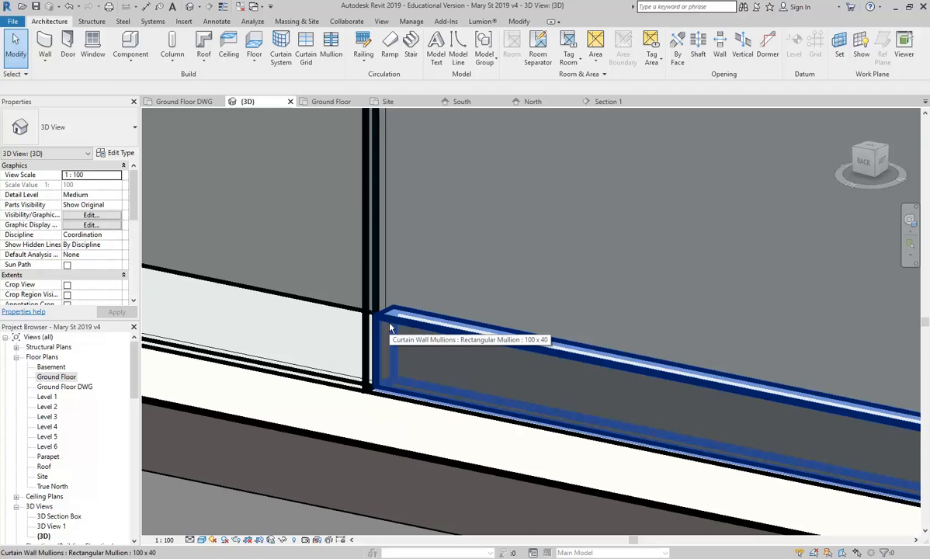
{"action": "middle_click_drag", "start_coordinate": [350, 299], "coordinate": [387, 296]}
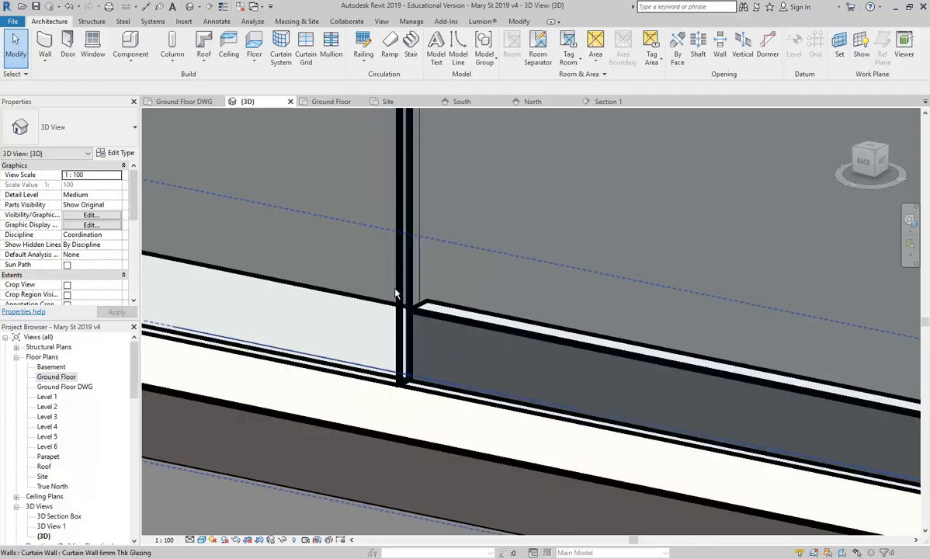
{"action": "scroll", "coordinate": [387, 296], "scroll_direction": "up", "scroll_amount": 2}
{"action": "left_click", "coordinate": [441, 303]}
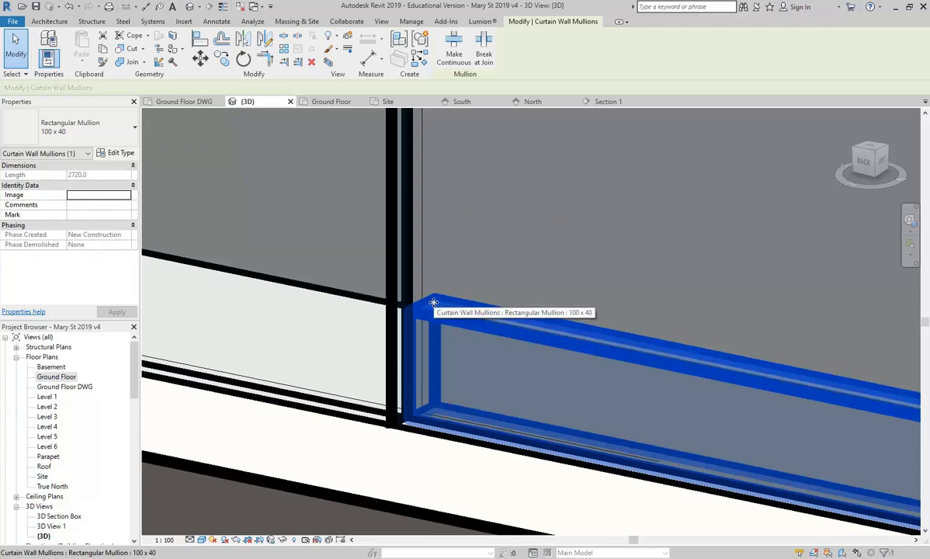
Step: Examine in the Ground Floor plan how the bottom mullion and glazing sit relative to the curtain wall's location line
{"action": "double_click", "coordinate": [56, 377]}
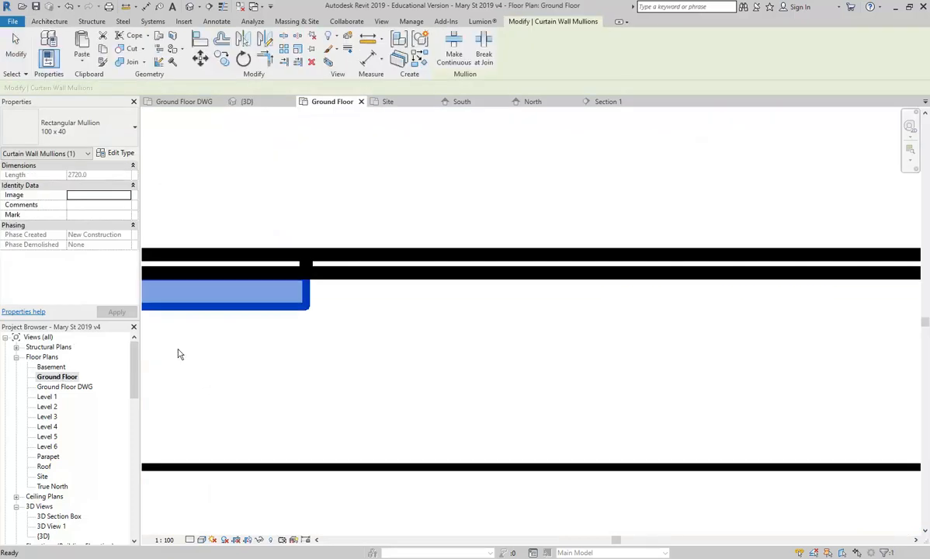
{"action": "scroll", "coordinate": [312, 299], "scroll_direction": "up", "scroll_amount": 3}
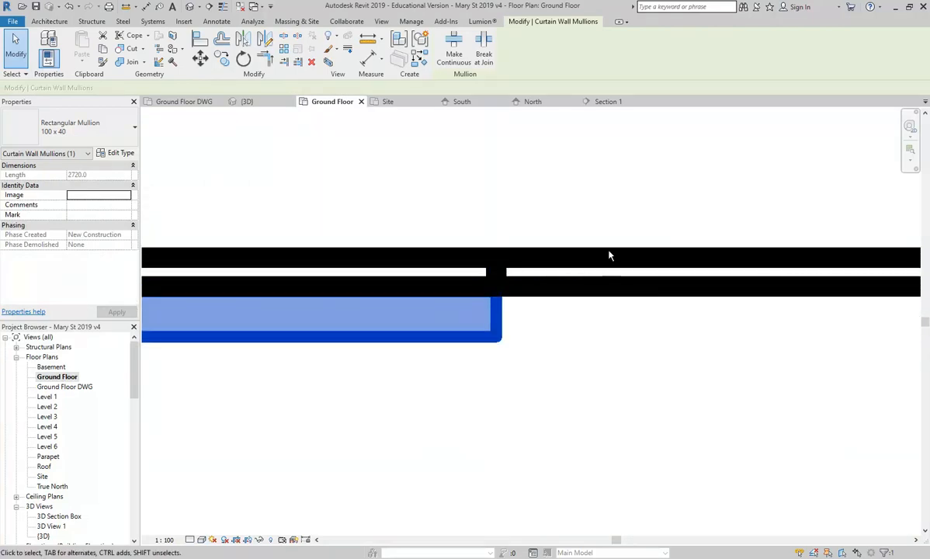
{"action": "scroll", "coordinate": [612, 284], "scroll_direction": "down", "scroll_amount": 2}
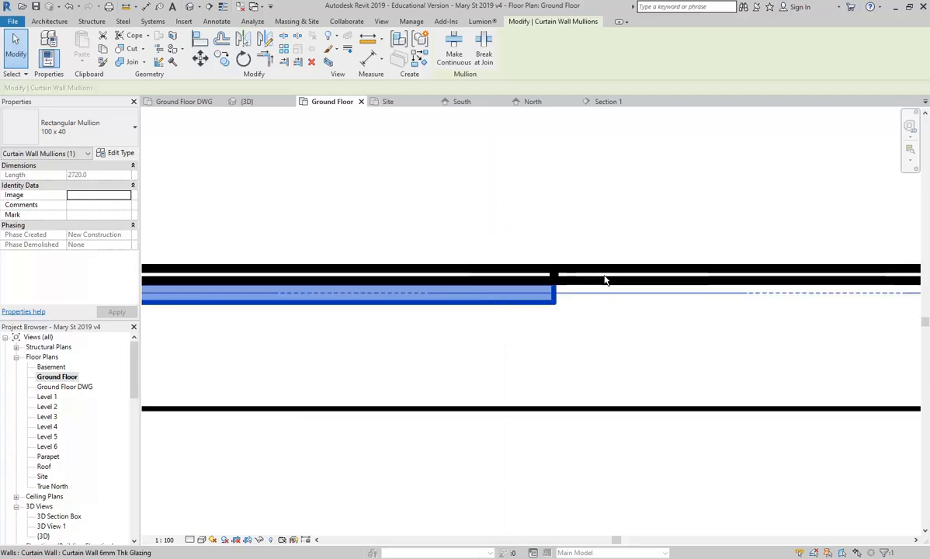
{"action": "left_click", "coordinate": [605, 279]}
{"action": "scroll", "coordinate": [598, 288], "scroll_direction": "down", "scroll_amount": 2}
{"action": "middle_click_drag", "start_coordinate": [573, 315], "coordinate": [503, 333]}
{"action": "middle_click_drag", "start_coordinate": [674, 314], "coordinate": [506, 328]}
{"action": "scroll", "coordinate": [506, 328], "scroll_direction": "down", "scroll_amount": 1}
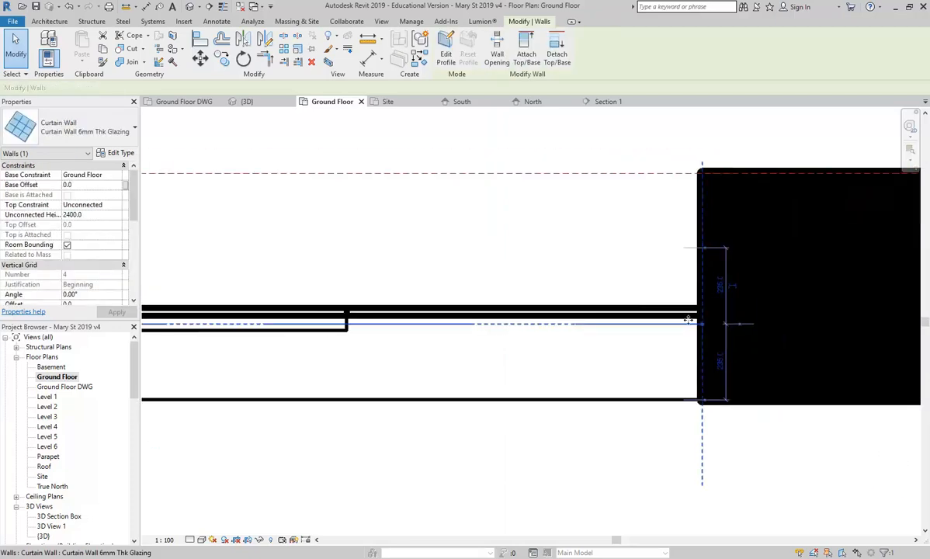
{"action": "middle_click_drag", "start_coordinate": [616, 337], "coordinate": [684, 334]}
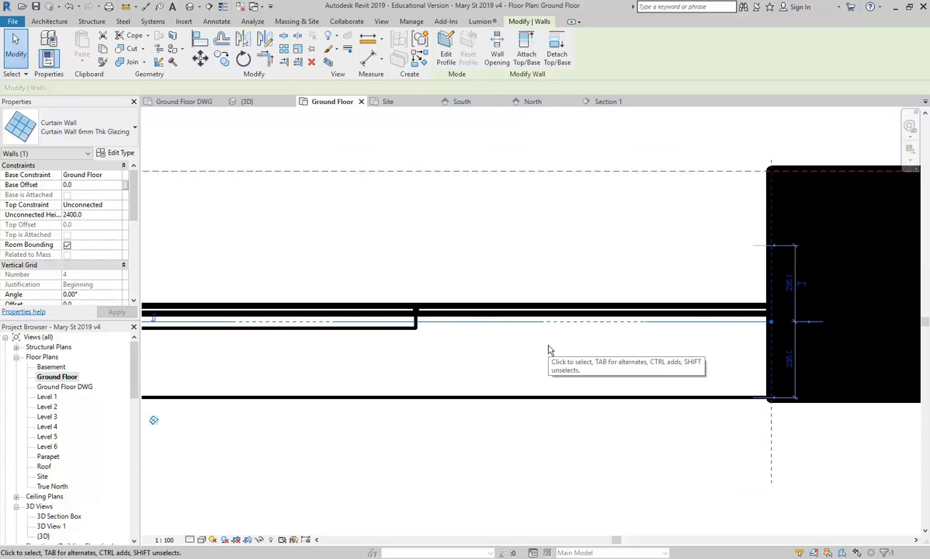
{"action": "scroll", "coordinate": [549, 350], "scroll_direction": "down", "scroll_amount": 2}
{"action": "middle_click_drag", "start_coordinate": [452, 349], "coordinate": [674, 350]}
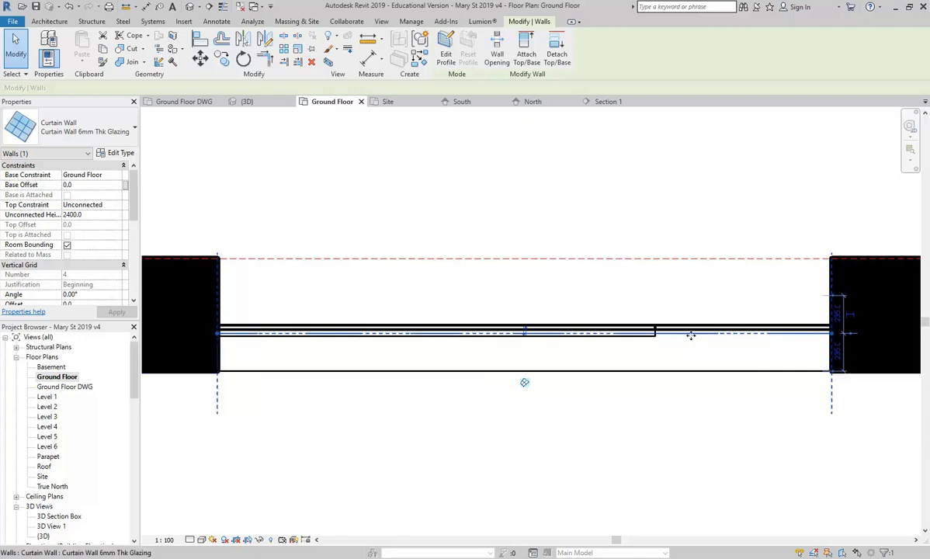
Step: Set the Offset of the System Panel Glazed type to 0, using the narrow bay's glass panel
{"action": "scroll", "coordinate": [621, 333], "scroll_direction": "up", "scroll_amount": 3}
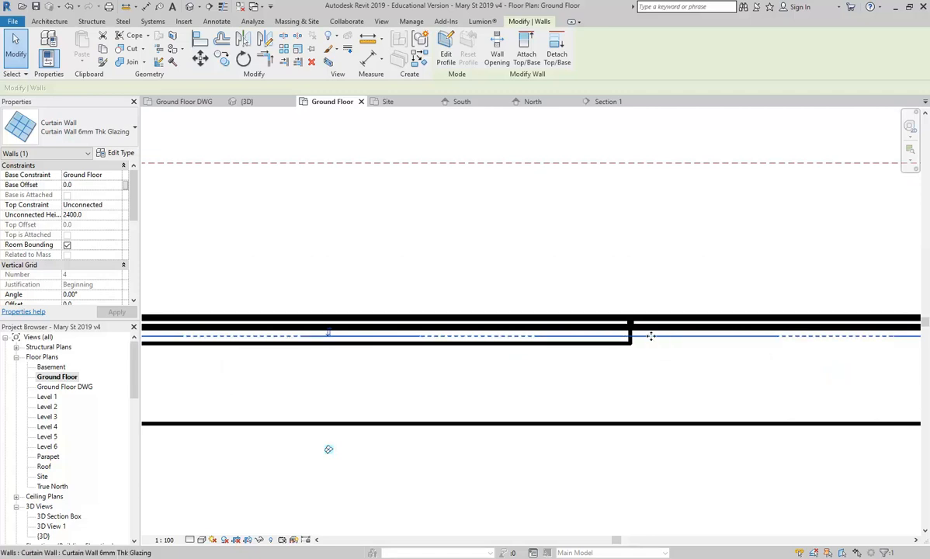
{"action": "scroll", "coordinate": [651, 335], "scroll_direction": "up", "scroll_amount": 2}
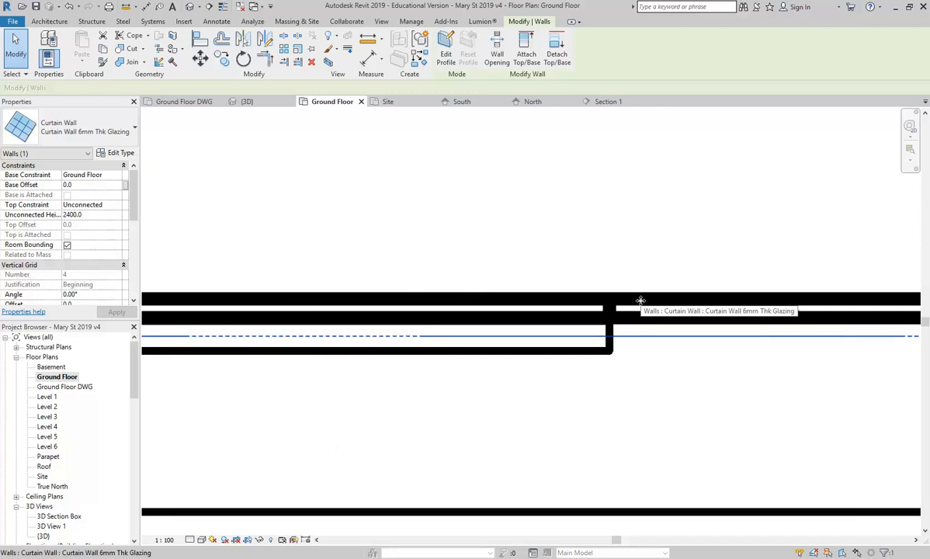
{"action": "key", "text": "Tab"}
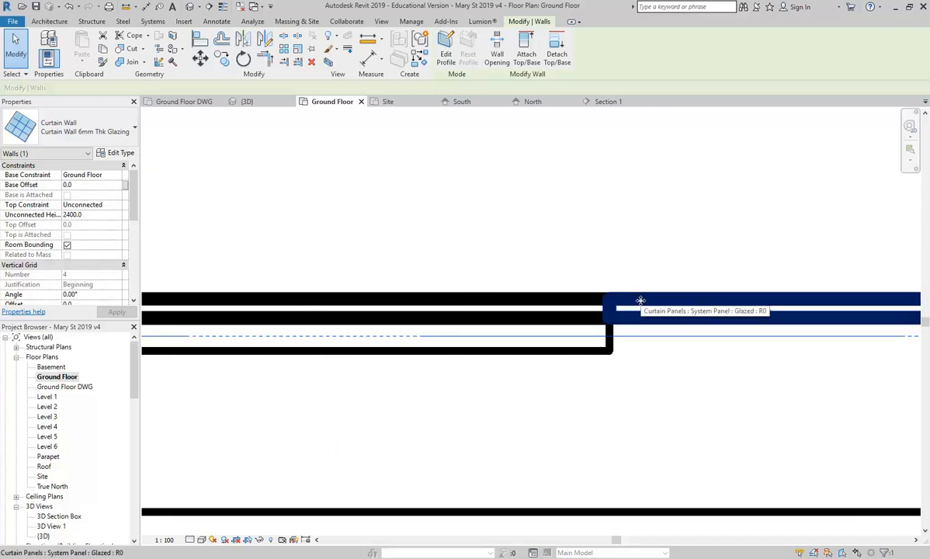
{"action": "left_click", "coordinate": [641, 301]}
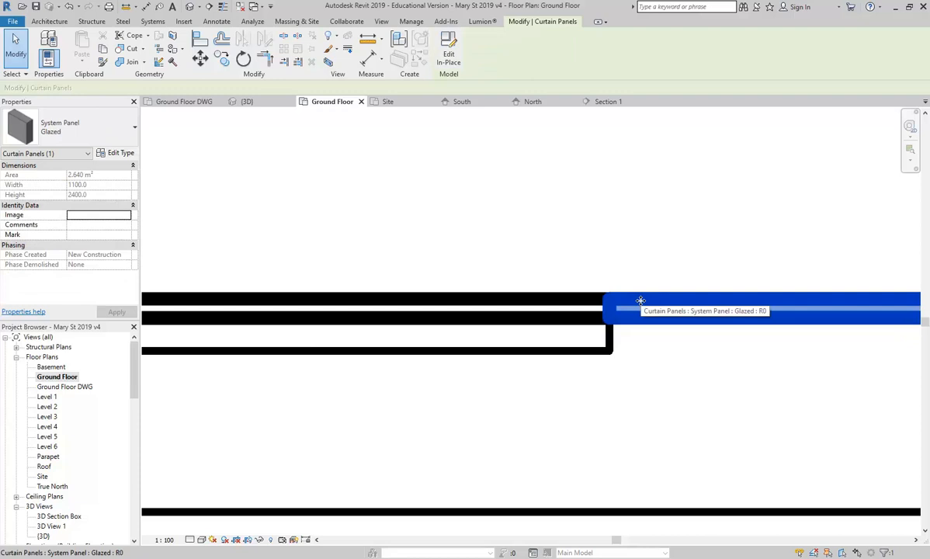
{"action": "left_click", "coordinate": [118, 153]}
{"action": "left_click", "coordinate": [500, 143]}
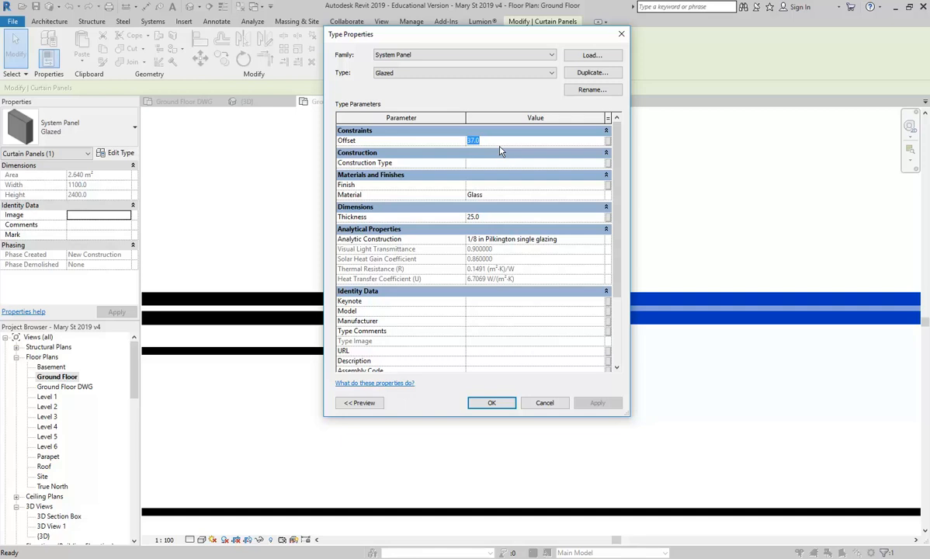
{"action": "type", "text": "0"}
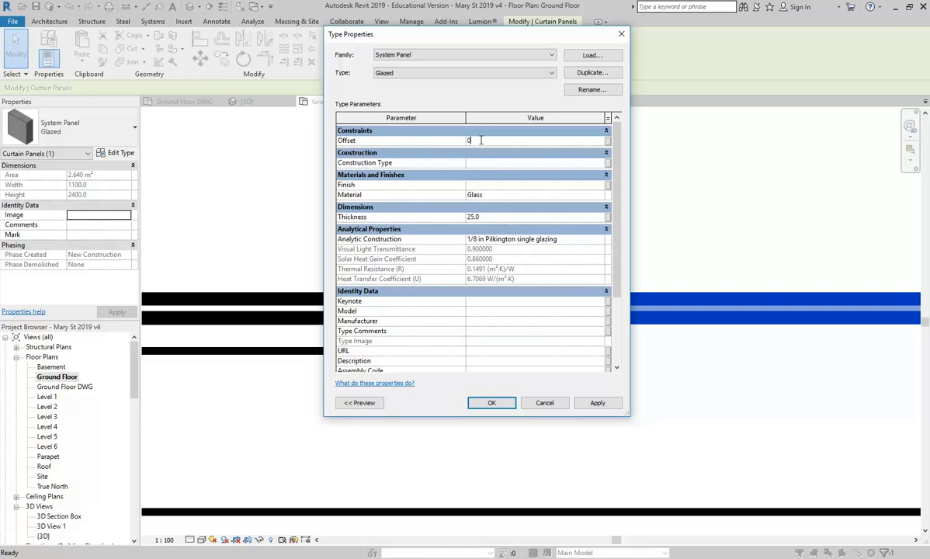
{"action": "left_click", "coordinate": [508, 217]}
{"action": "left_click", "coordinate": [499, 140]}
{"action": "left_click", "coordinate": [508, 218]}
{"action": "left_click", "coordinate": [509, 219]}
{"action": "left_click_drag", "start_coordinate": [514, 219], "coordinate": [451, 208]}
{"action": "left_click", "coordinate": [520, 218]}
{"action": "left_click_drag", "start_coordinate": [520, 218], "coordinate": [417, 214]}
{"action": "left_click", "coordinate": [486, 404]}
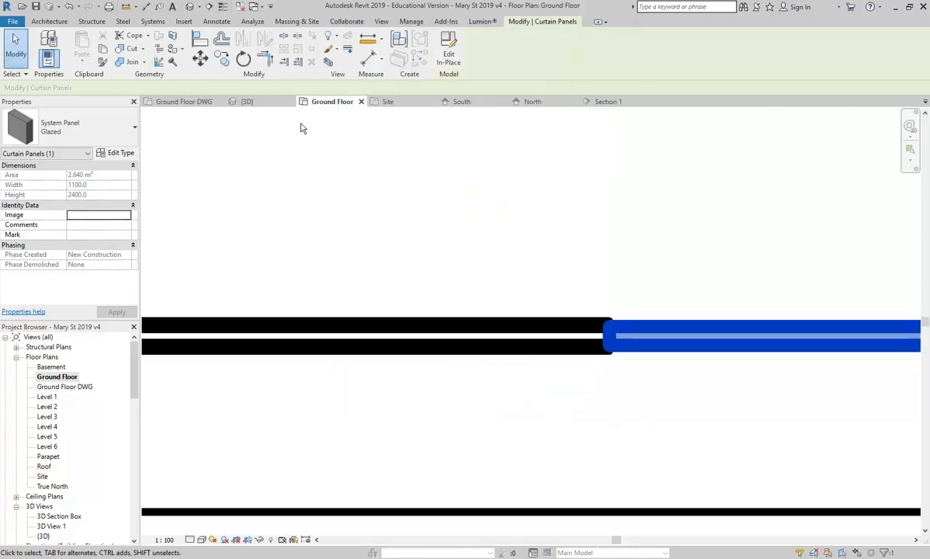
Step: Return to the 3D view and examine the glazing's alignment with the bottom mullion from several angles
{"action": "left_click", "coordinate": [247, 101]}
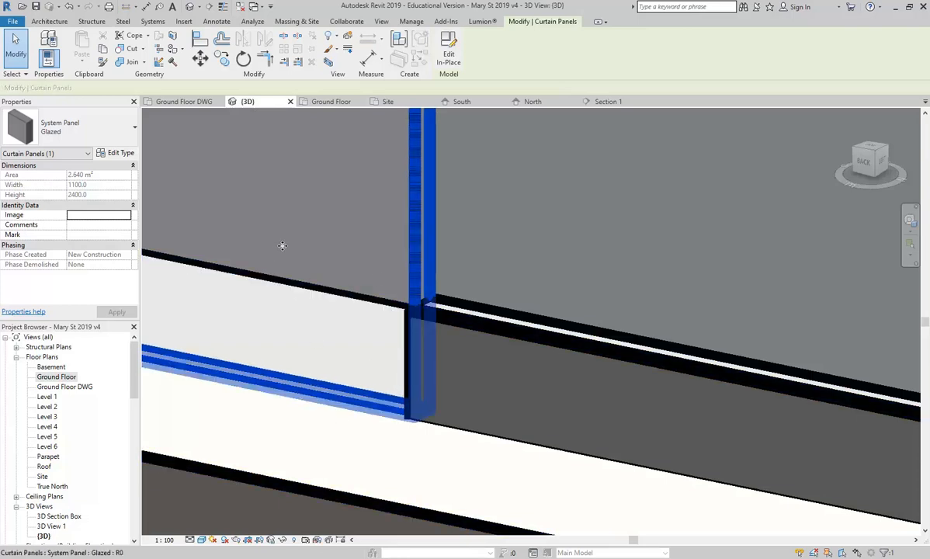
{"action": "key", "text": "Escape"}
{"action": "scroll", "coordinate": [282, 246], "scroll_direction": "down", "scroll_amount": 5}
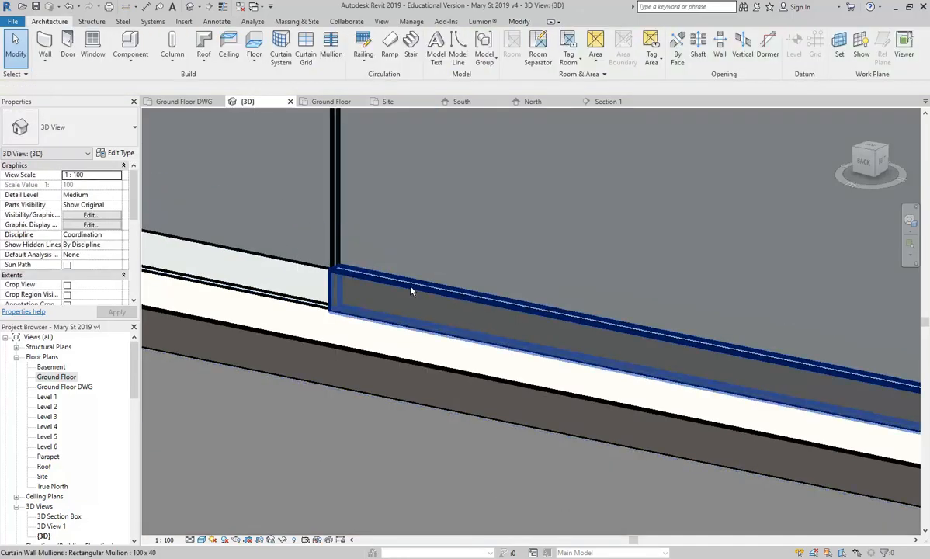
{"action": "scroll", "coordinate": [412, 291], "scroll_direction": "down", "scroll_amount": 5}
{"action": "middle_click_drag", "start_coordinate": [438, 301], "coordinate": [424, 304], "text": "shift"}
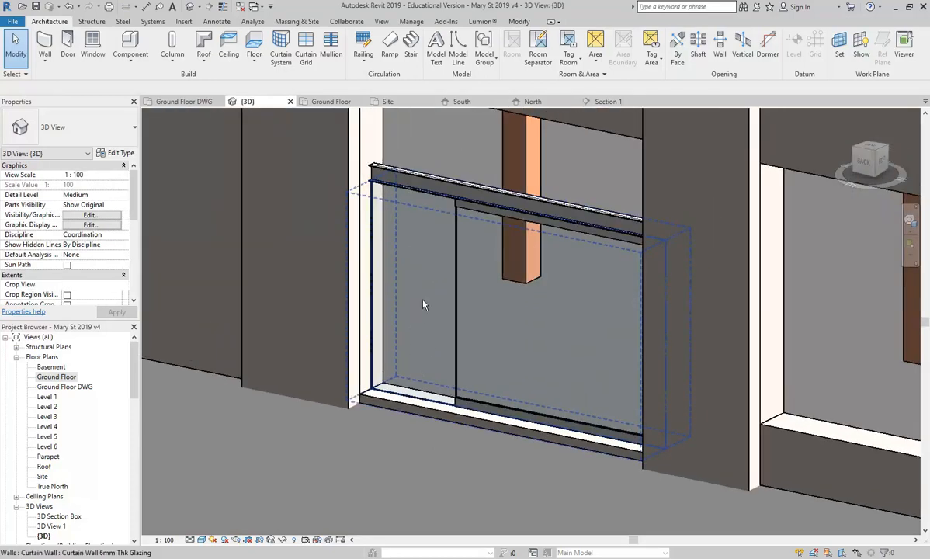
{"action": "middle_click_drag", "start_coordinate": [357, 426], "coordinate": [372, 432], "text": "shift"}
{"action": "middle_click_drag", "start_coordinate": [392, 388], "coordinate": [350, 367], "text": "shift"}
{"action": "left_click", "coordinate": [382, 365]}
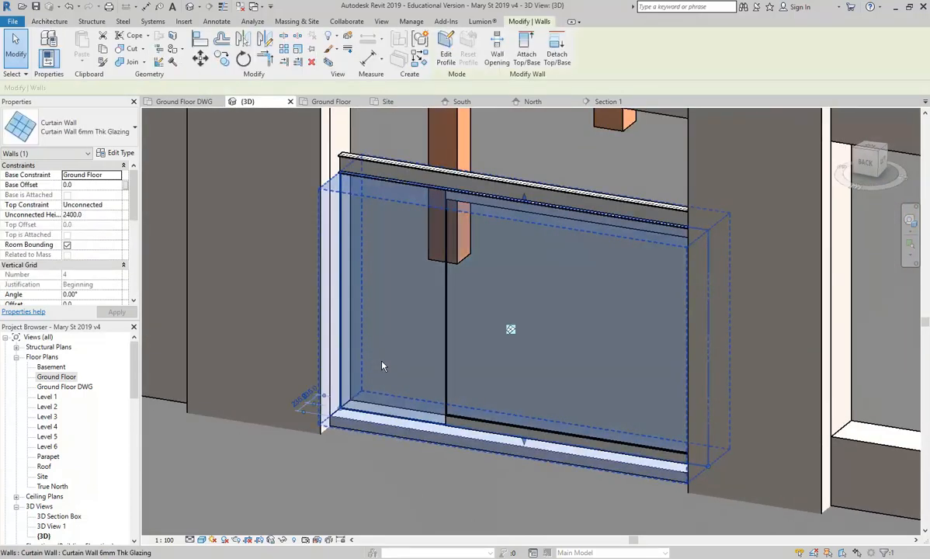
{"action": "key", "text": "Escape"}
Step: Select the narrow bay's glass panel in the curtain wall and open its type properties
{"action": "scroll", "coordinate": [382, 434], "scroll_direction": "up", "scroll_amount": 5}
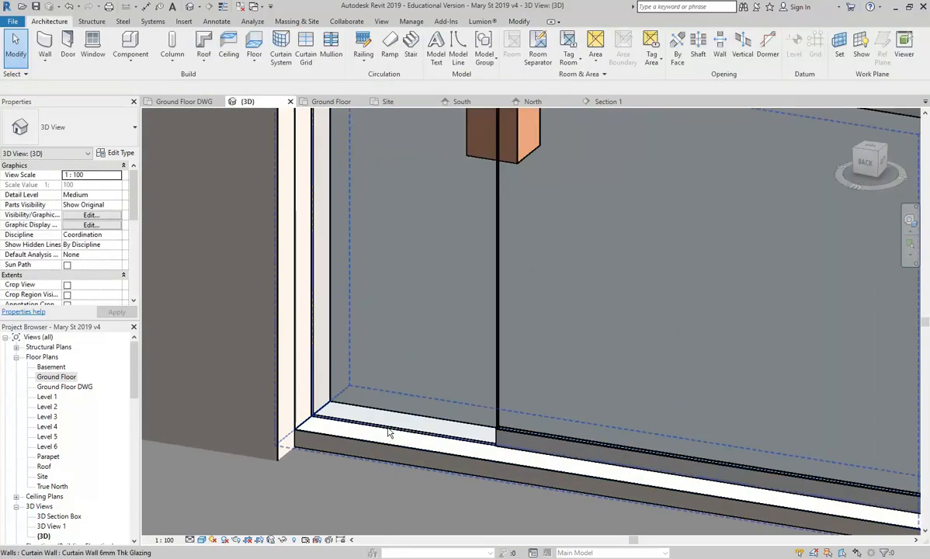
{"action": "key", "text": "Tab"}
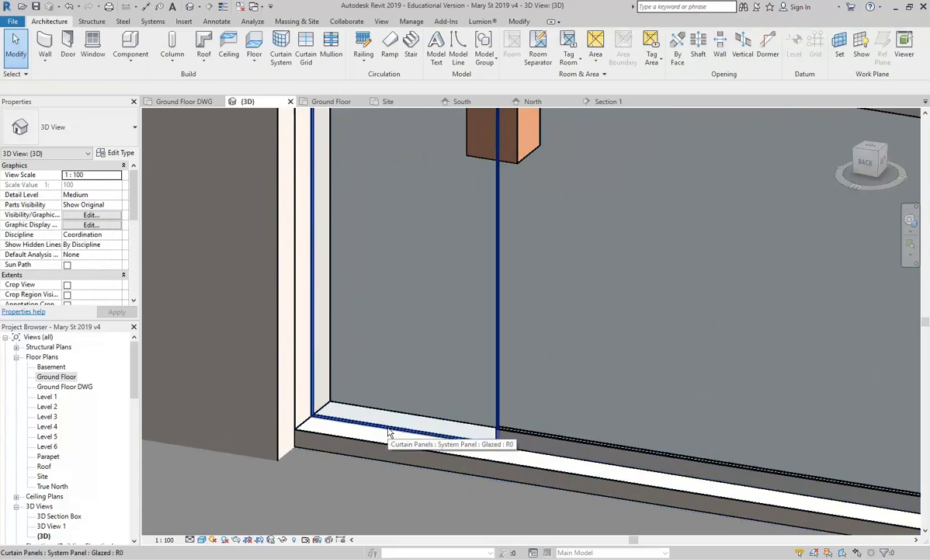
{"action": "scroll", "coordinate": [419, 400], "scroll_direction": "down", "scroll_amount": 4}
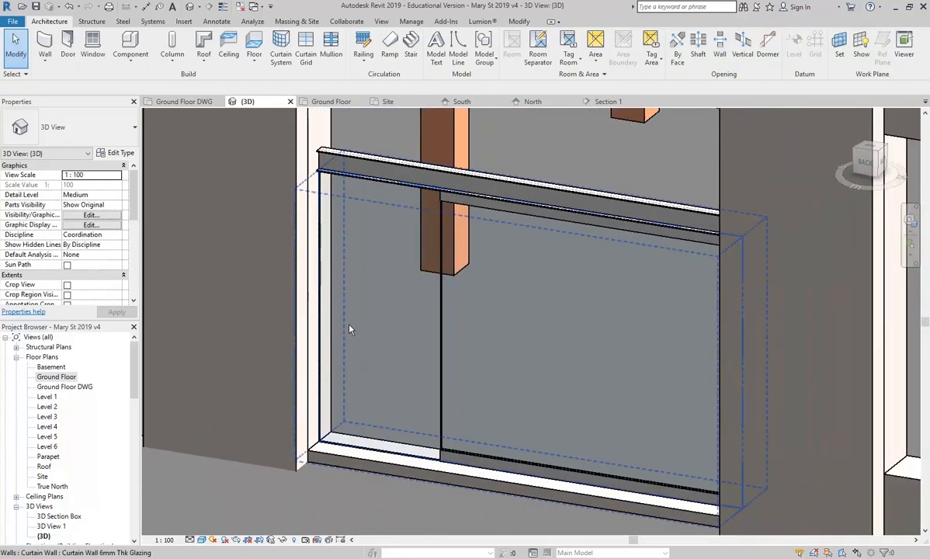
{"action": "left_click", "coordinate": [369, 450]}
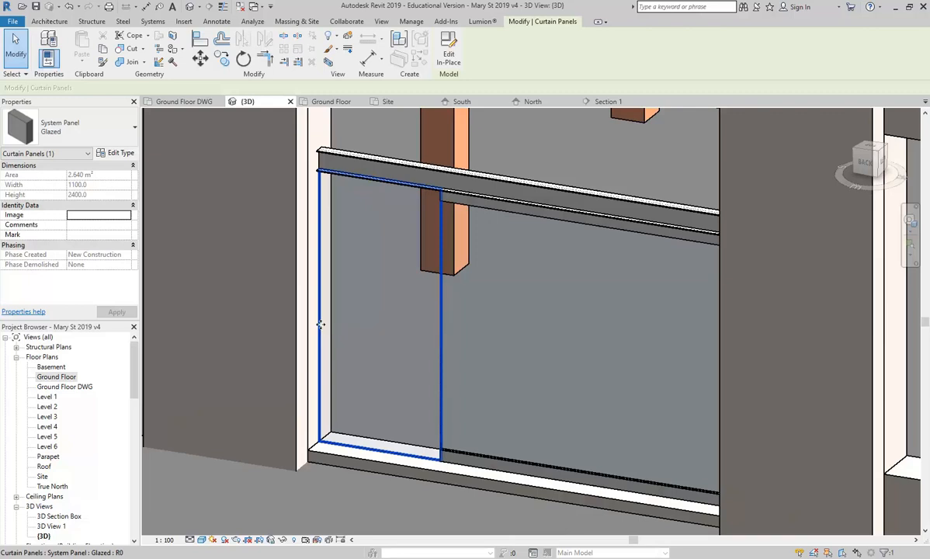
{"action": "left_click", "coordinate": [117, 154]}
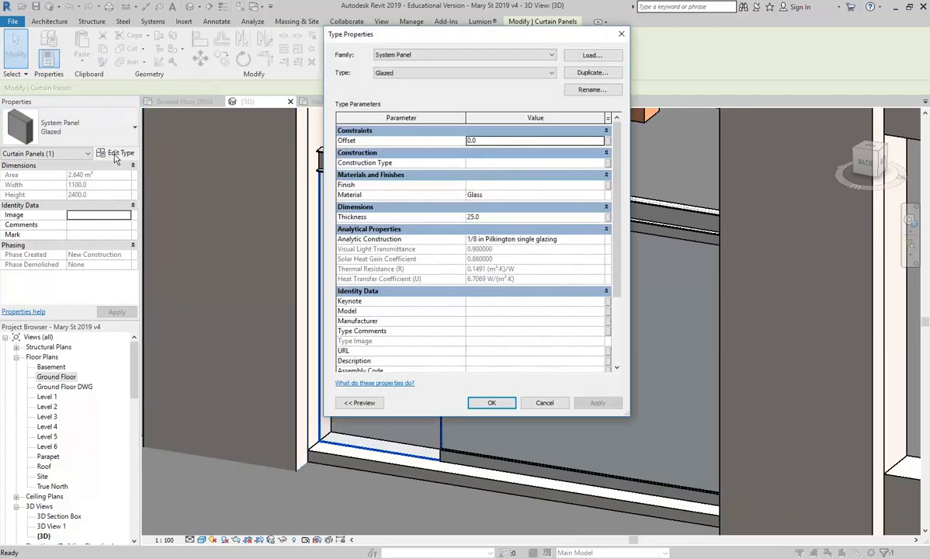
Step: Start loading a panel family and browse to the Curtain Wall Panels folder in the Metric Library
{"action": "left_click", "coordinate": [589, 58]}
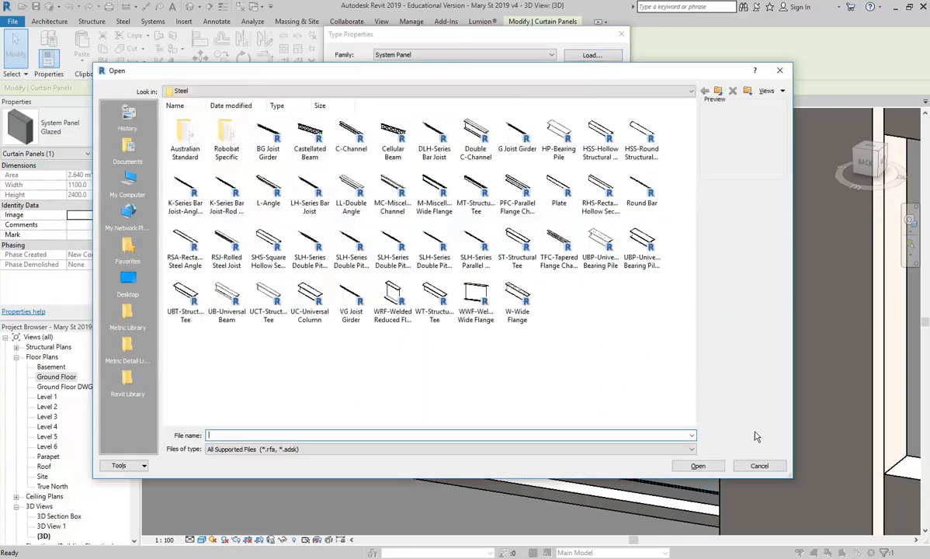
{"action": "left_click", "coordinate": [760, 466]}
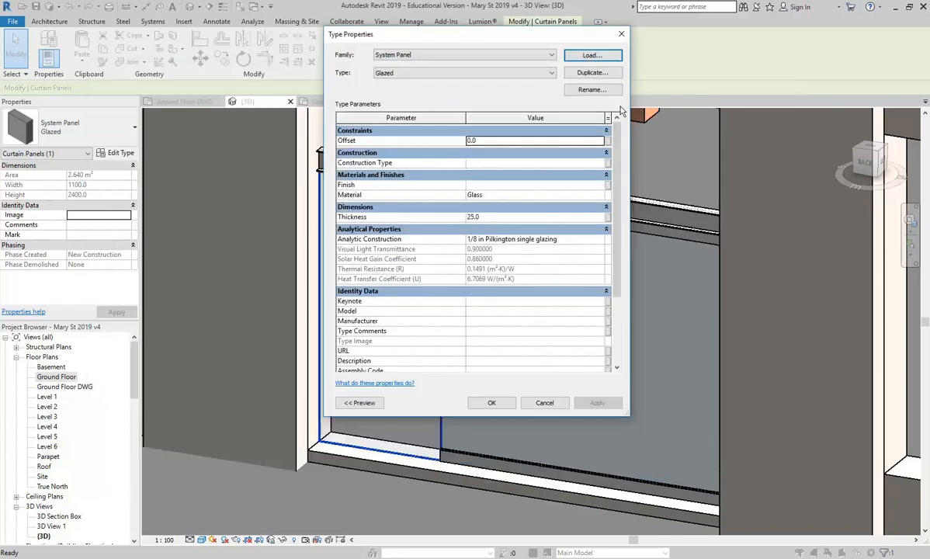
{"action": "left_click", "coordinate": [592, 58]}
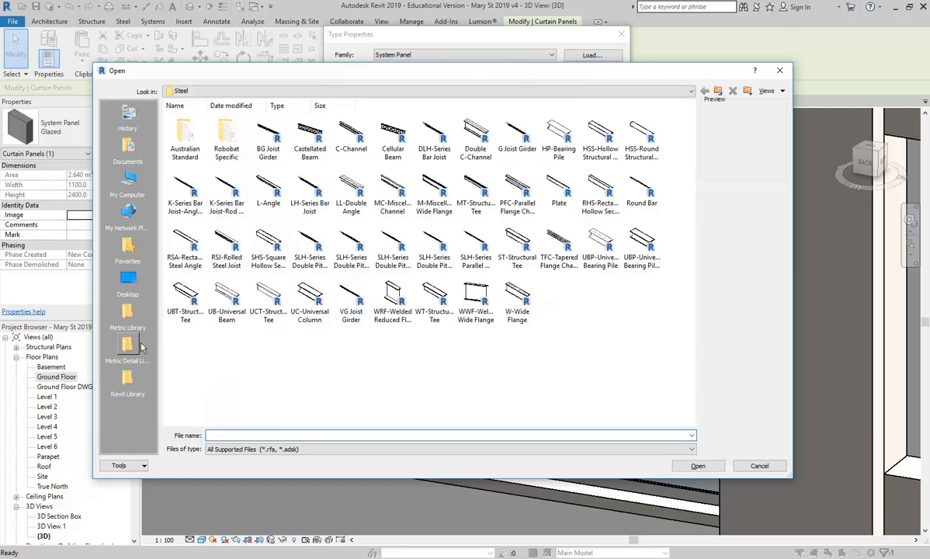
{"action": "left_click", "coordinate": [129, 312]}
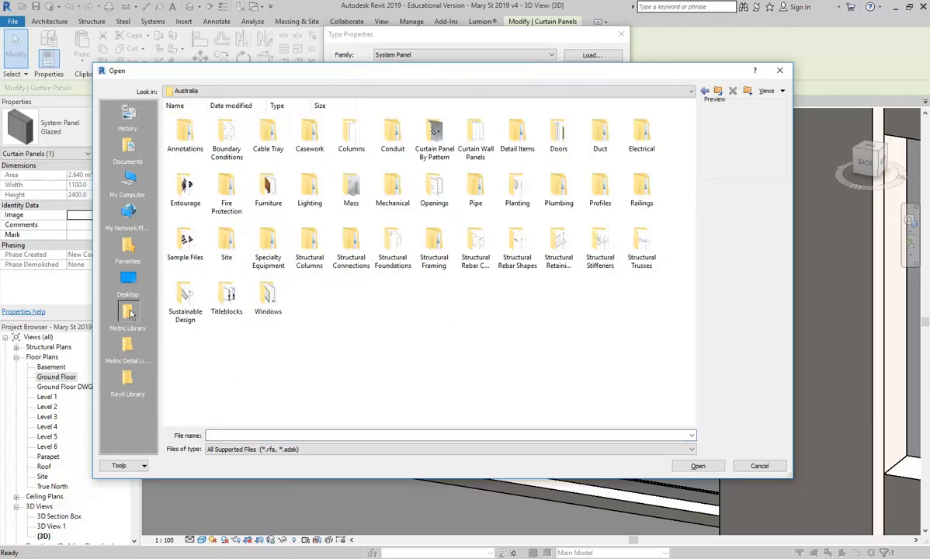
{"action": "left_click", "coordinate": [479, 137]}
{"action": "double_click", "coordinate": [479, 138]}
{"action": "left_click", "coordinate": [704, 91]}
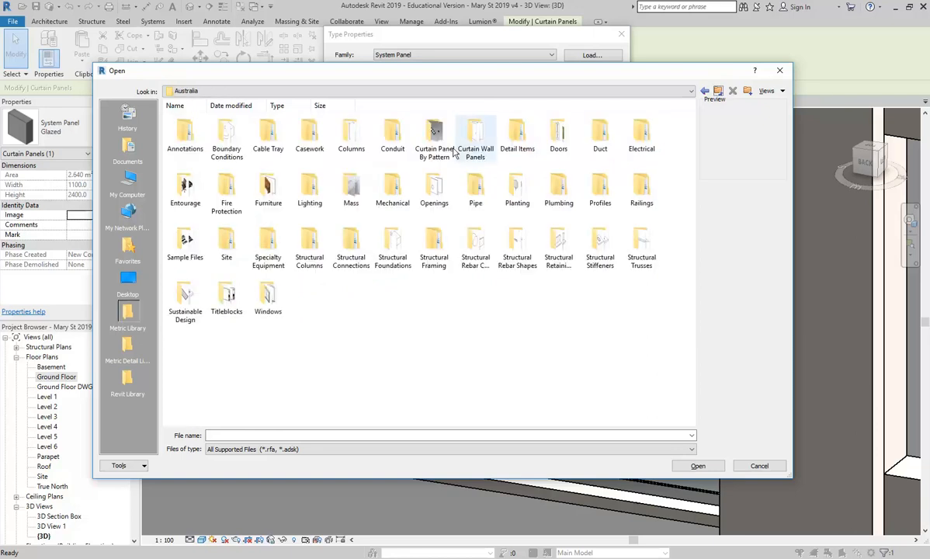
{"action": "left_click", "coordinate": [475, 140]}
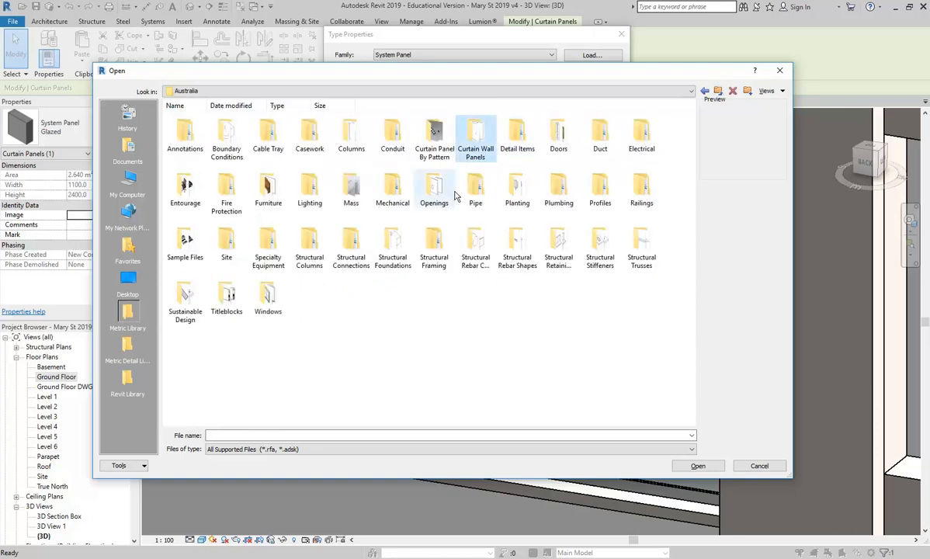
{"action": "double_click", "coordinate": [471, 137]}
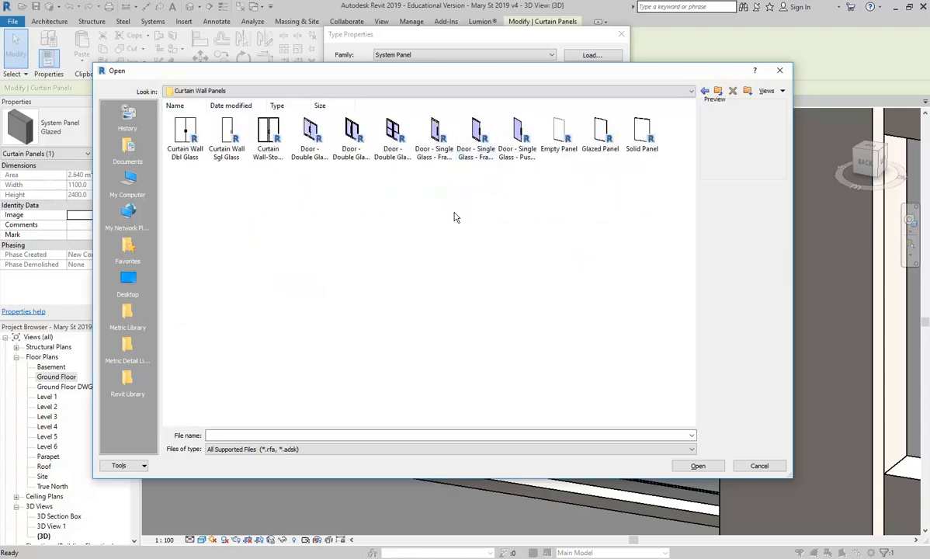
Step: Load the Door - Single Glass - Framed - push plate (AUS) family and apply it to the narrow bay's panel
{"action": "left_click", "coordinate": [475, 134]}
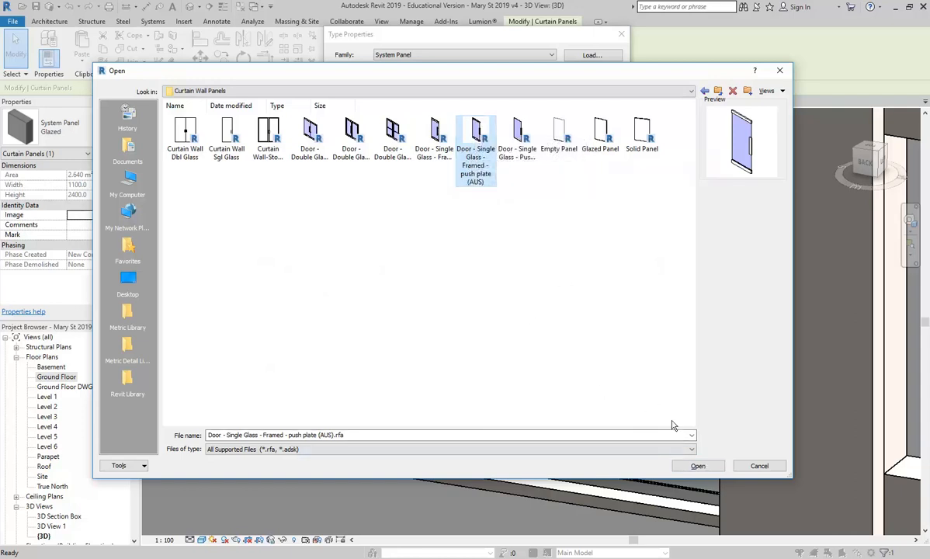
{"action": "left_click", "coordinate": [697, 466]}
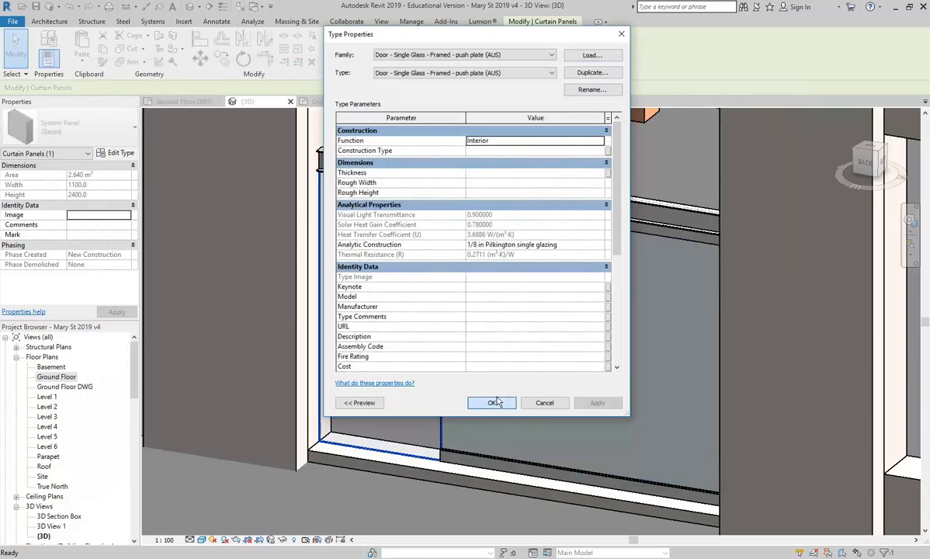
{"action": "left_click", "coordinate": [489, 344]}
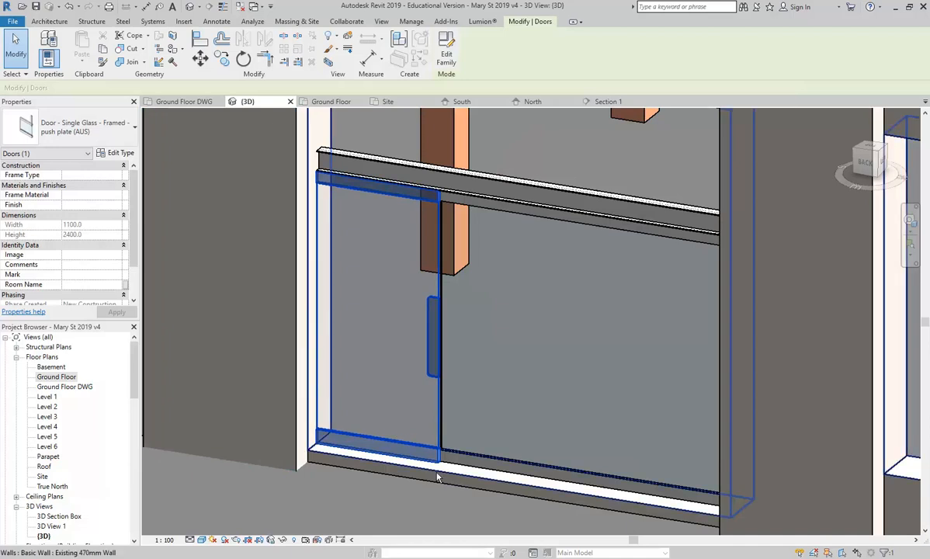
Step: Set the glass door type's Offset to 0 in its type properties and deselect the door
{"action": "scroll", "coordinate": [461, 358], "scroll_direction": "up", "scroll_amount": 5}
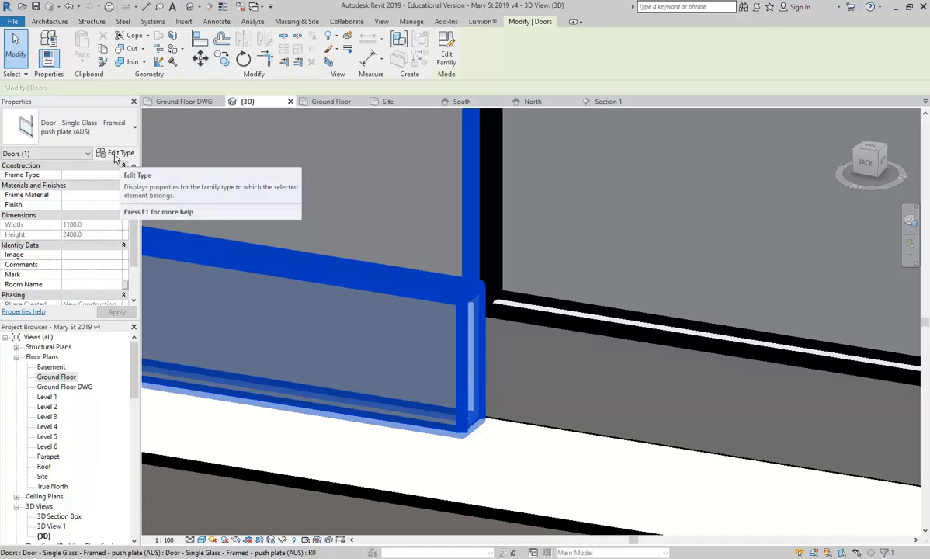
{"action": "left_click", "coordinate": [116, 158]}
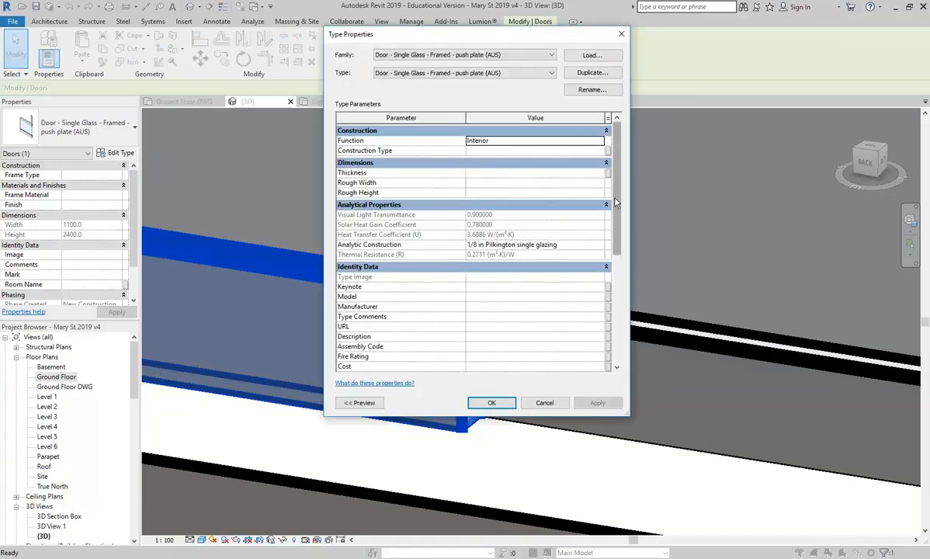
{"action": "left_click_drag", "start_coordinate": [616, 203], "coordinate": [616, 310]}
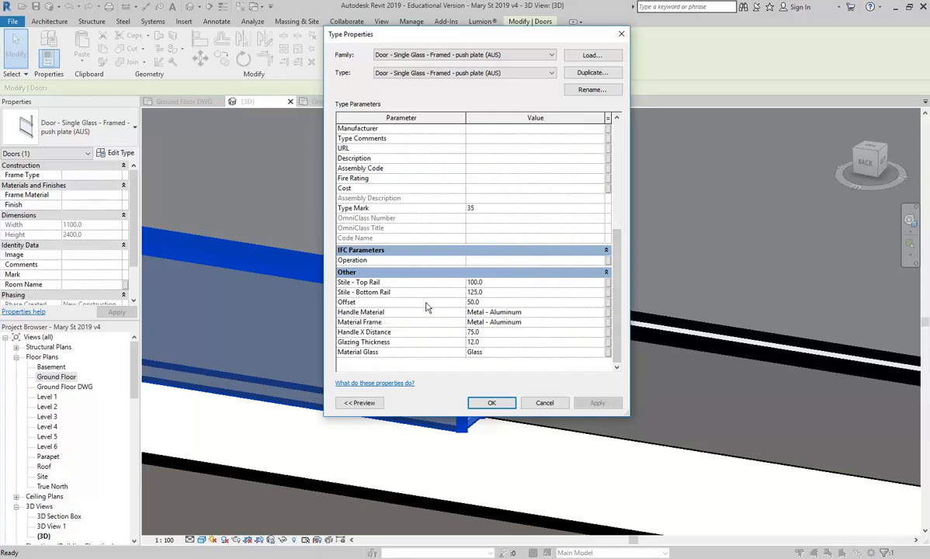
{"action": "left_click", "coordinate": [489, 303]}
{"action": "type", "text": "0"}
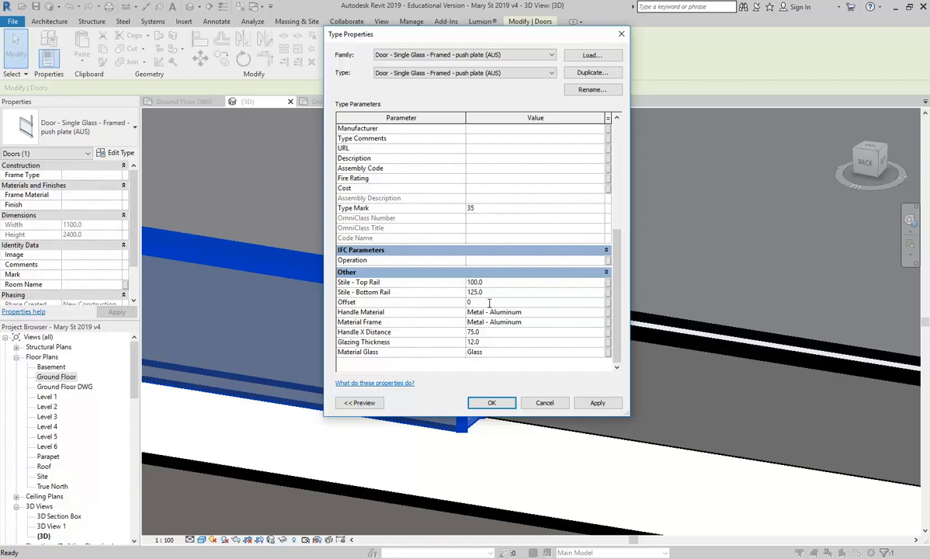
{"action": "left_click", "coordinate": [493, 403]}
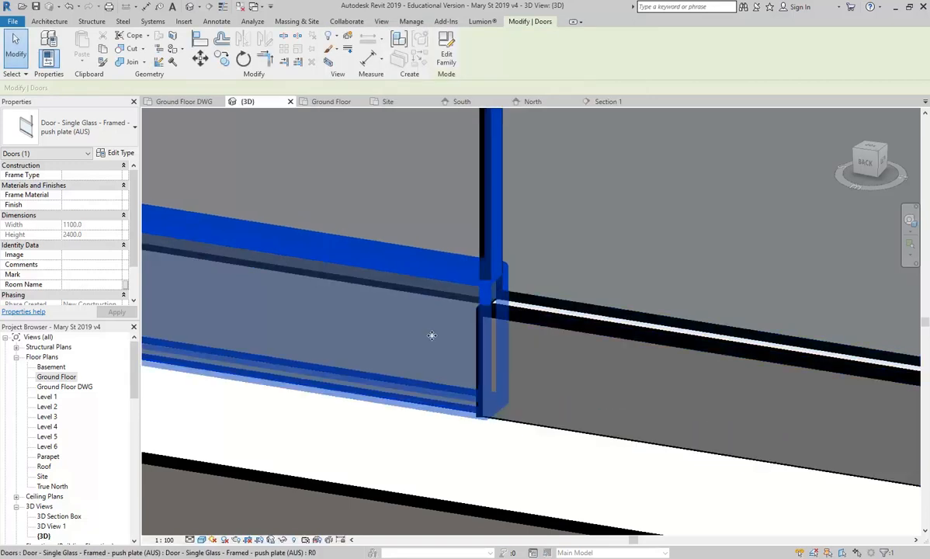
{"action": "key", "text": "Escape"}
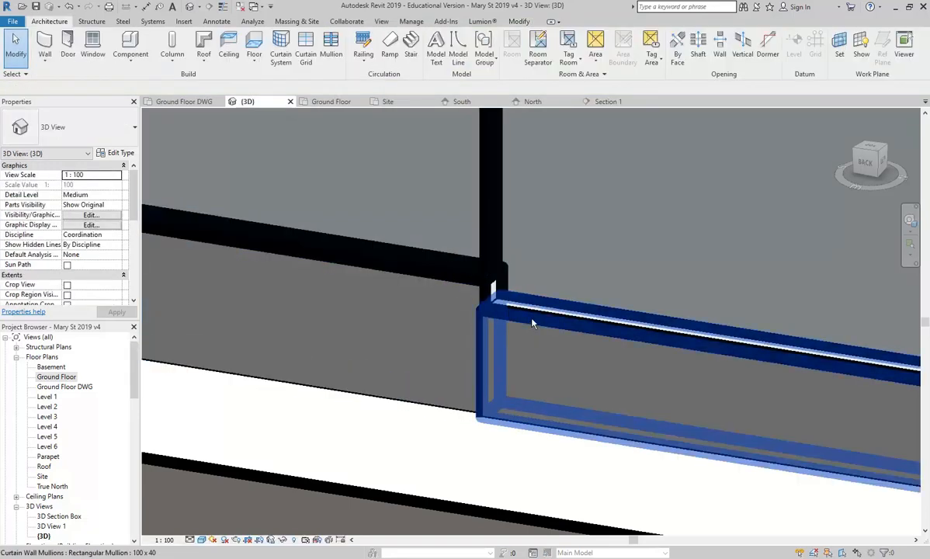
Step: Set the glass door type's Stile - Bottom Rail to 100 and deselect the door
{"action": "scroll", "coordinate": [493, 301], "scroll_direction": "up", "scroll_amount": 3}
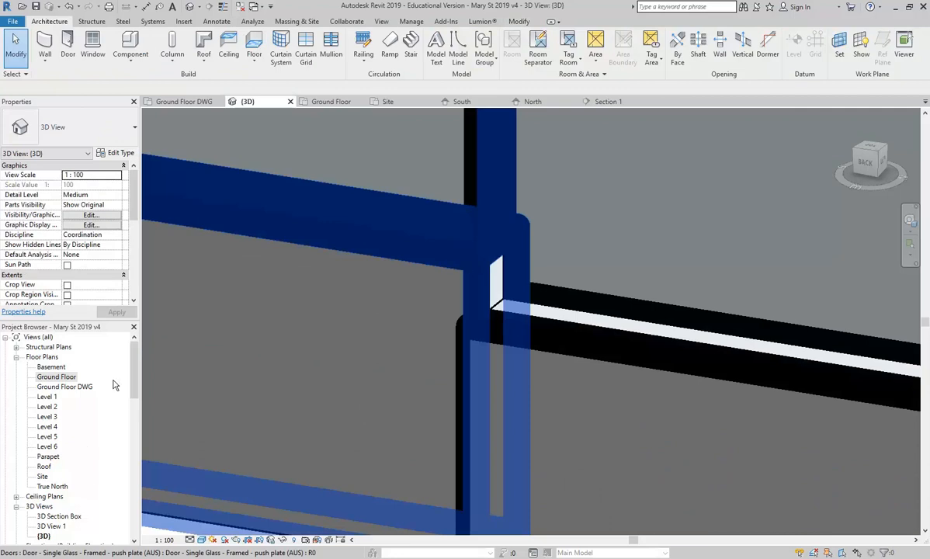
{"action": "scroll", "coordinate": [483, 303], "scroll_direction": "down", "scroll_amount": 2}
{"action": "left_click", "coordinate": [343, 277]}
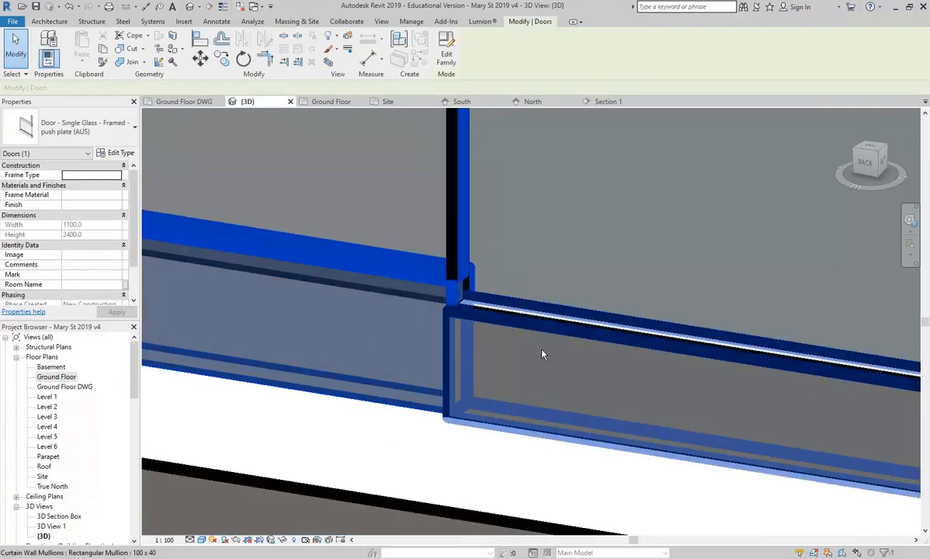
{"action": "left_click", "coordinate": [121, 153]}
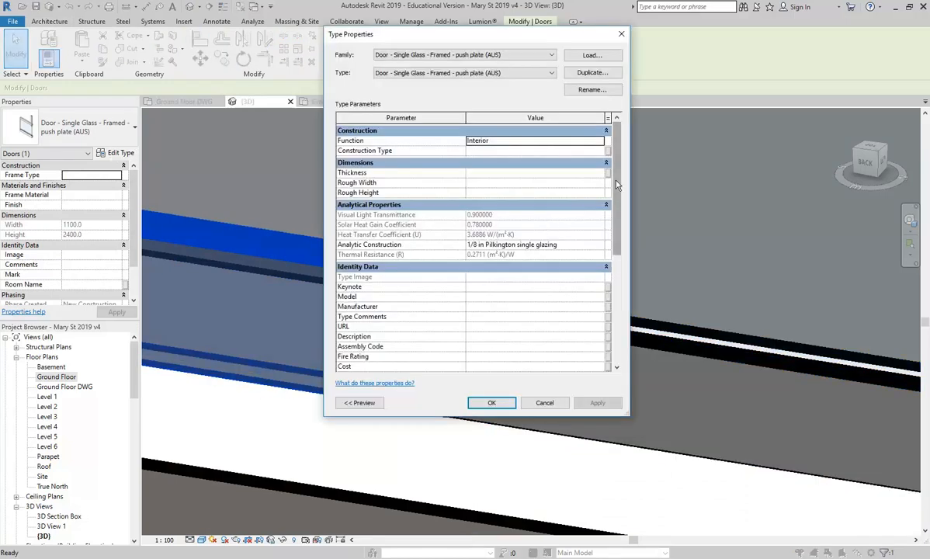
{"action": "scroll", "coordinate": [576, 233], "scroll_direction": "down", "scroll_amount": 6}
{"action": "left_click", "coordinate": [498, 293]}
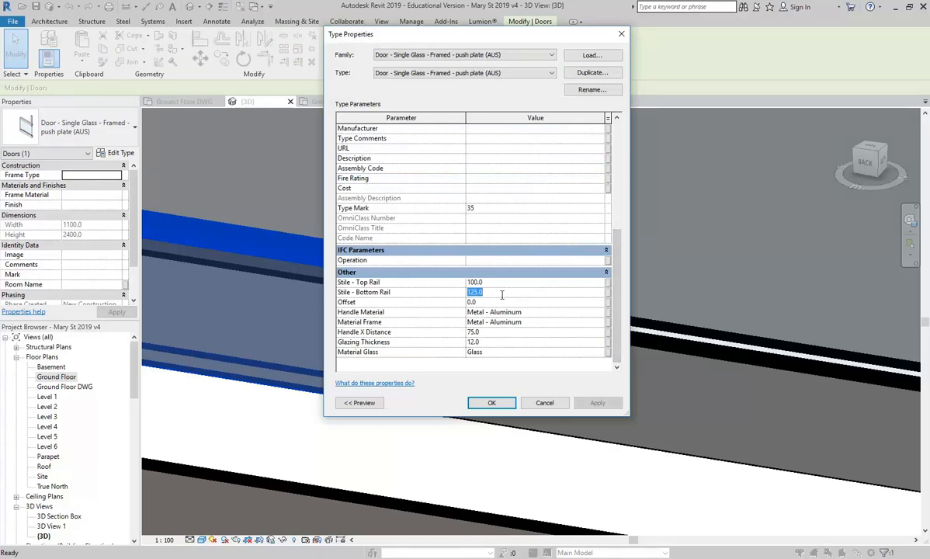
{"action": "type", "text": "100"}
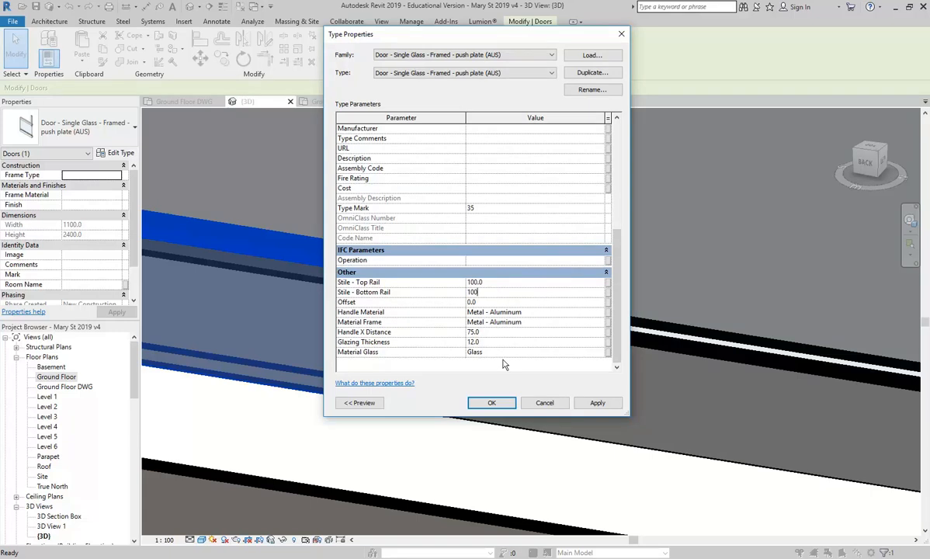
{"action": "left_click", "coordinate": [494, 405]}
{"action": "key", "text": "Escape"}
Step: Examine in the 3D view how the door's bottom rail lines up with the adjacent mullion and how the bay sits in the facade
{"action": "scroll", "coordinate": [353, 347], "scroll_direction": "up", "scroll_amount": 2}
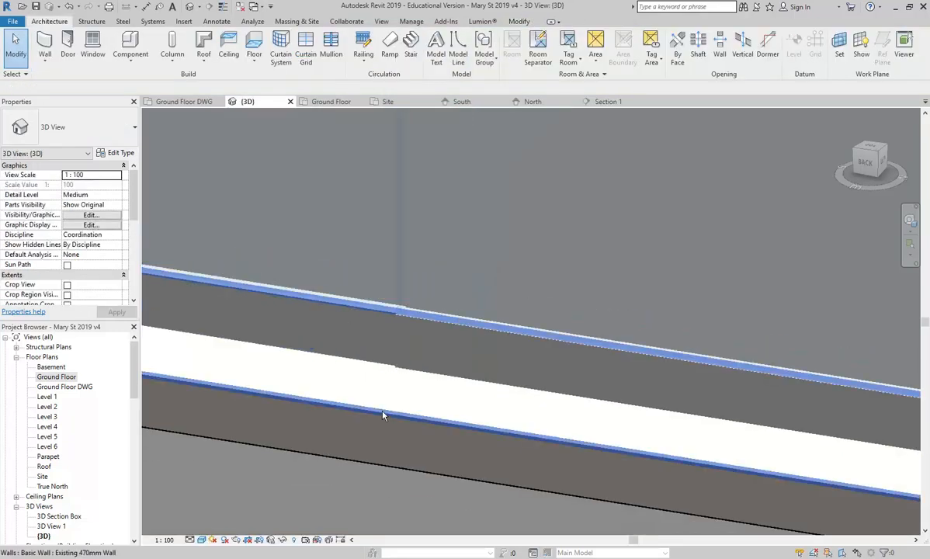
{"action": "middle_click_drag", "start_coordinate": [404, 400], "coordinate": [518, 366], "text": "shift"}
{"action": "scroll", "coordinate": [575, 317], "scroll_direction": "down", "scroll_amount": 3}
{"action": "scroll", "coordinate": [575, 316], "scroll_direction": "down", "scroll_amount": 3}
{"action": "middle_click_drag", "start_coordinate": [588, 268], "coordinate": [464, 354], "text": "shift"}
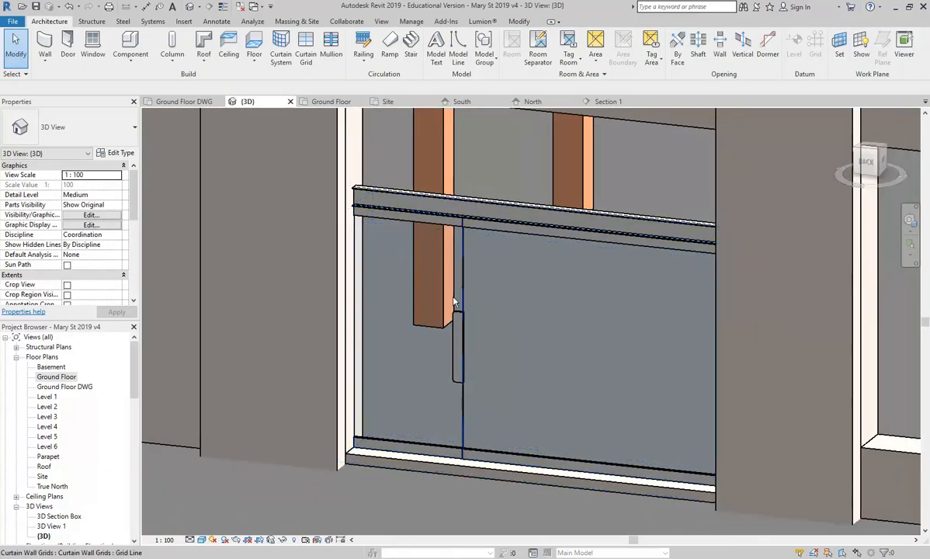
{"action": "scroll", "coordinate": [513, 310], "scroll_direction": "down", "scroll_amount": 2}
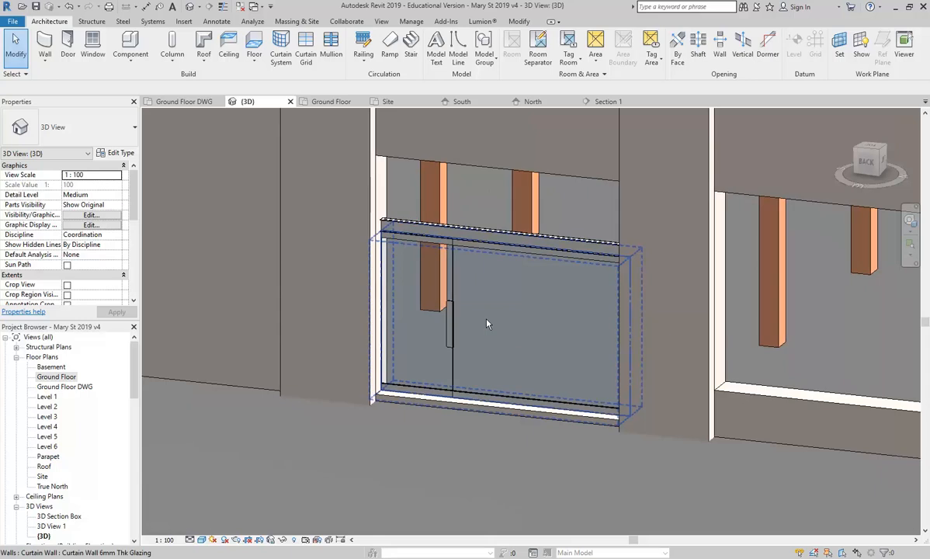
{"action": "scroll", "coordinate": [514, 328], "scroll_direction": "down", "scroll_amount": 1}
{"action": "middle_click_drag", "start_coordinate": [514, 327], "coordinate": [388, 330]}
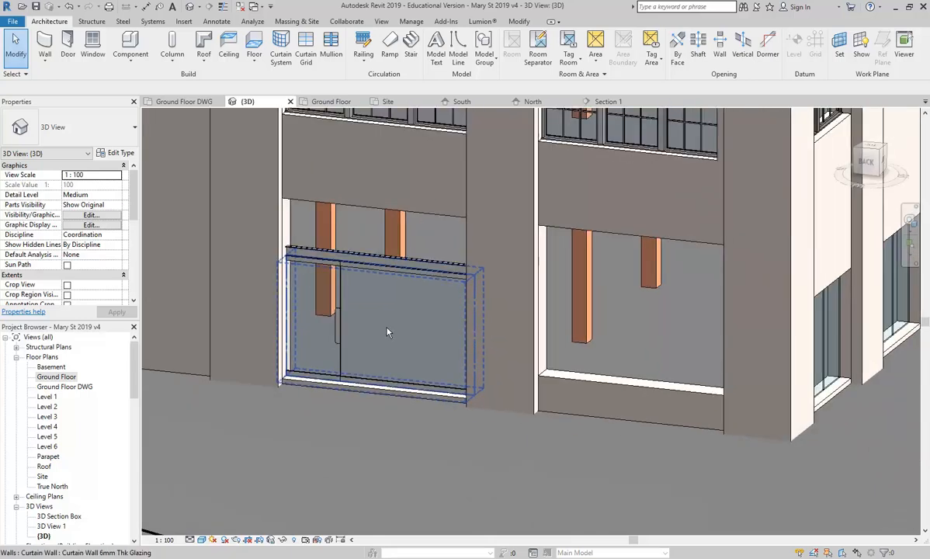
{"action": "middle_click_drag", "start_coordinate": [339, 352], "coordinate": [400, 372]}
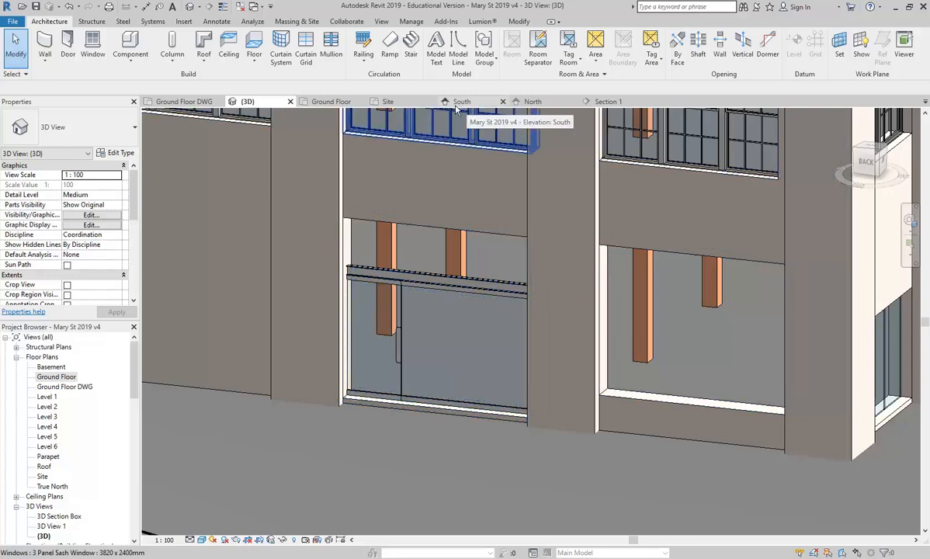
Step: Open the North elevation at the glazed door bay and set its visual style to Consistent Colors
{"action": "left_click", "coordinate": [532, 102]}
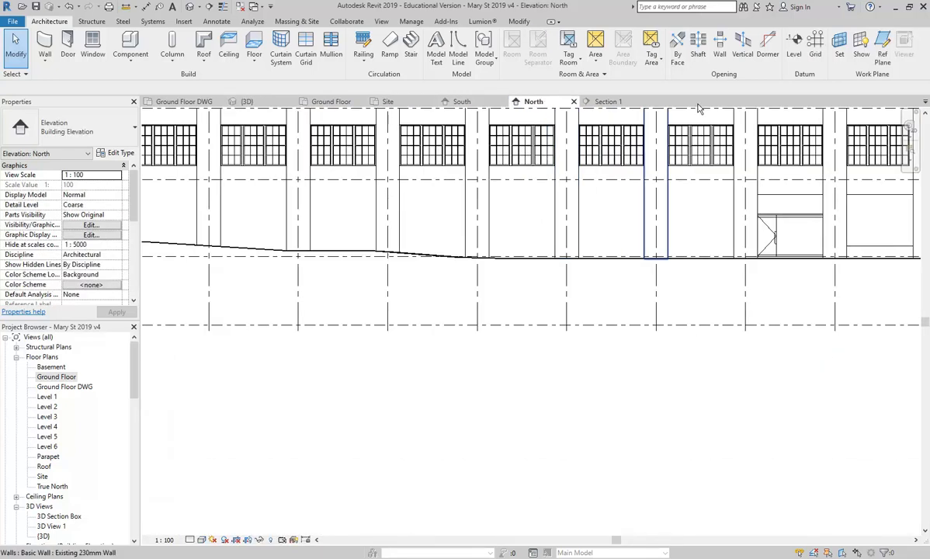
{"action": "scroll", "coordinate": [435, 311], "scroll_direction": "up", "scroll_amount": 5}
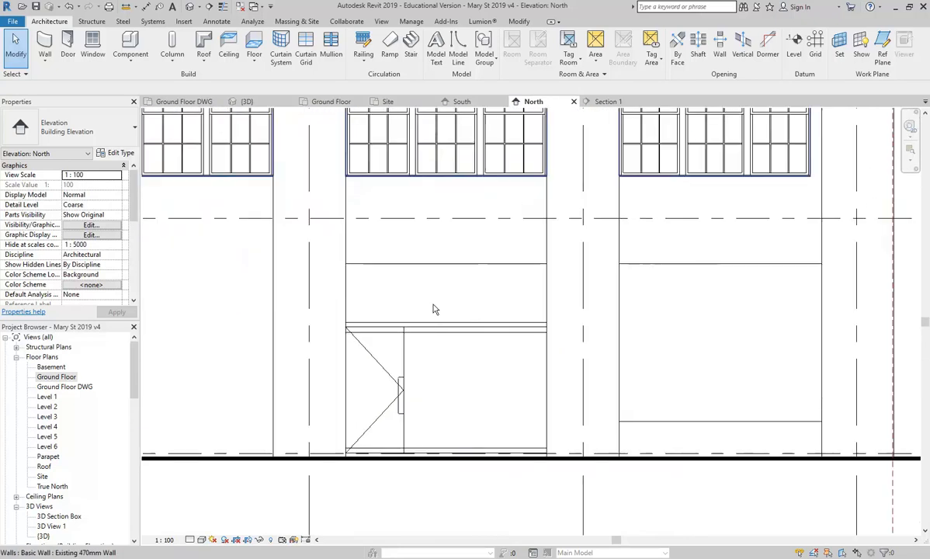
{"action": "scroll", "coordinate": [435, 310], "scroll_direction": "up", "scroll_amount": 2}
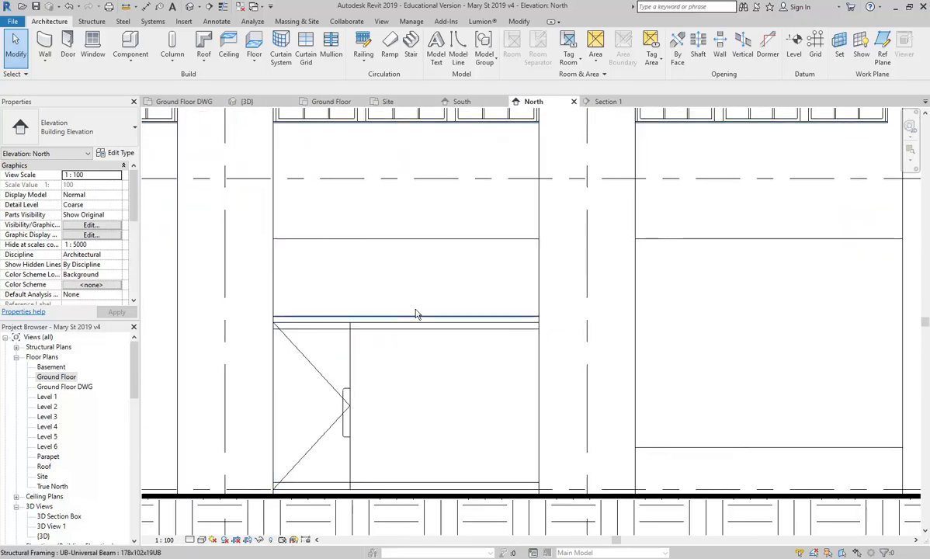
{"action": "left_click", "coordinate": [201, 540]}
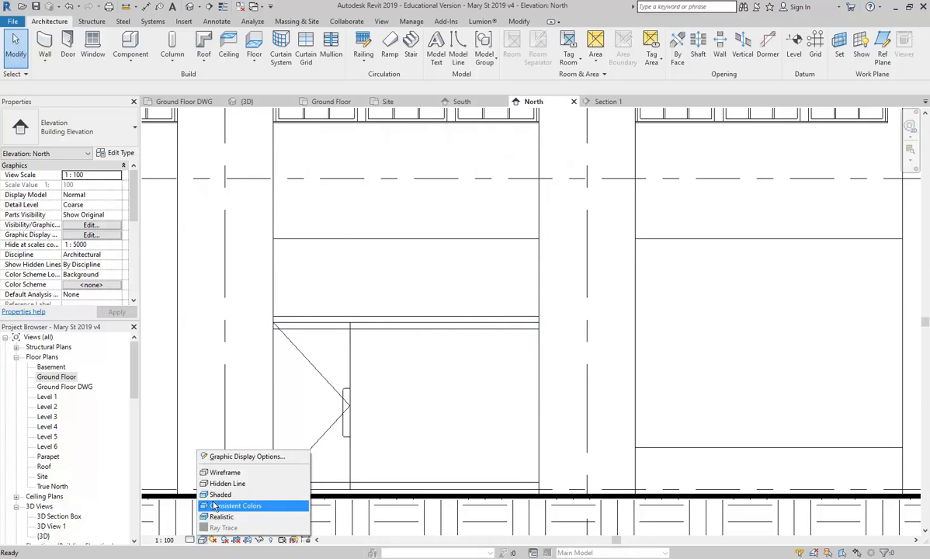
{"action": "left_click", "coordinate": [215, 506]}
{"action": "scroll", "coordinate": [365, 364], "scroll_direction": "up", "scroll_amount": 2}
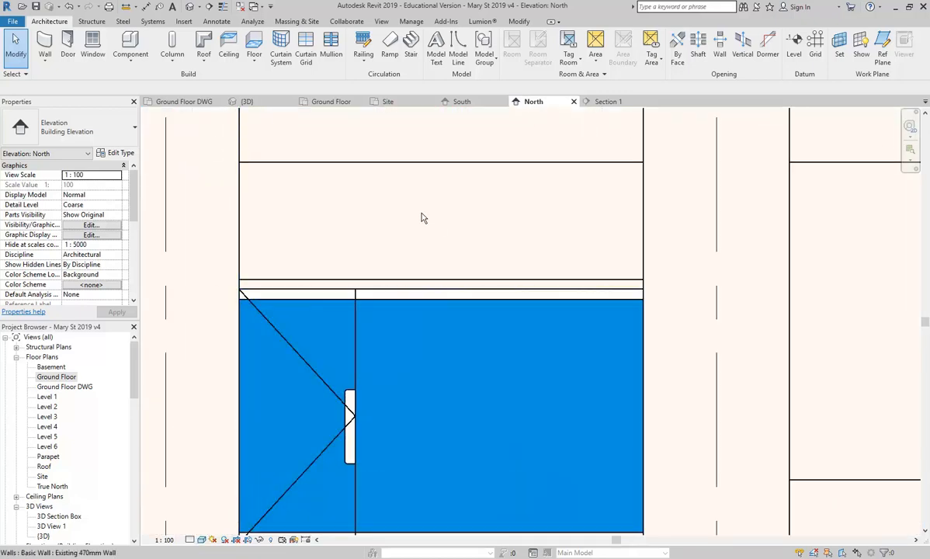
{"action": "middle_click_drag", "start_coordinate": [432, 220], "coordinate": [450, 183]}
{"action": "scroll", "coordinate": [413, 237], "scroll_direction": "up", "scroll_amount": 1}
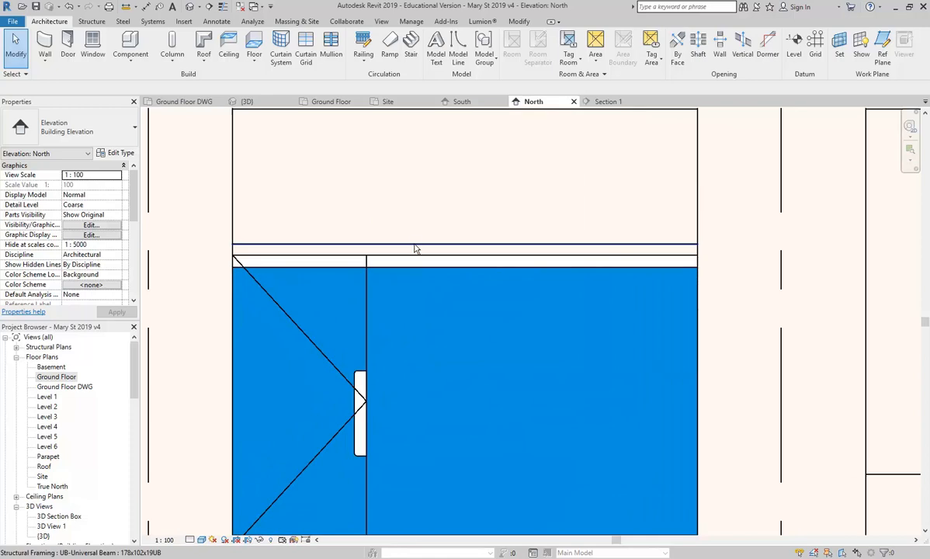
Step: Examine in elevation how the universal beam above the glazed door is drawn at the current detail level
{"action": "left_click", "coordinate": [416, 247]}
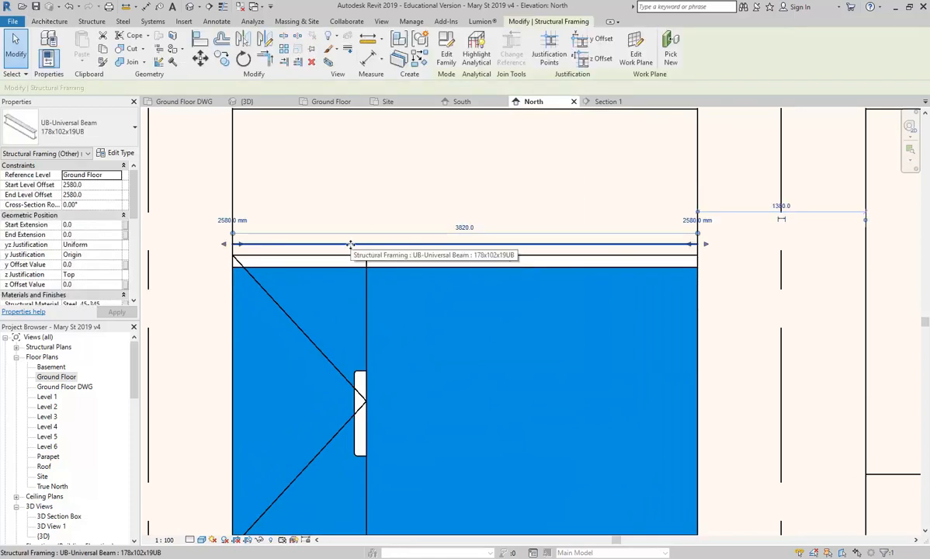
{"action": "key", "text": "Escape"}
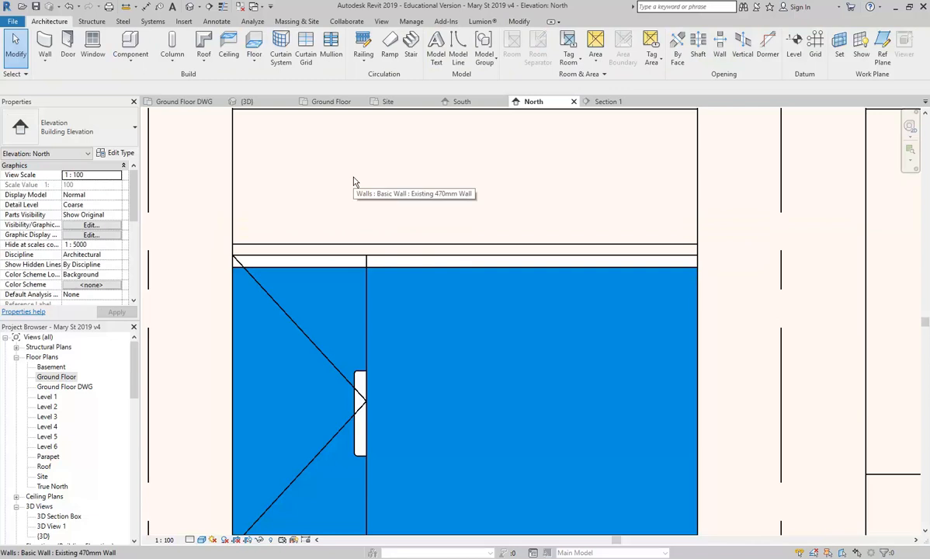
{"action": "scroll", "coordinate": [419, 221], "scroll_direction": "down", "scroll_amount": 3}
{"action": "scroll", "coordinate": [420, 226], "scroll_direction": "up", "scroll_amount": 1}
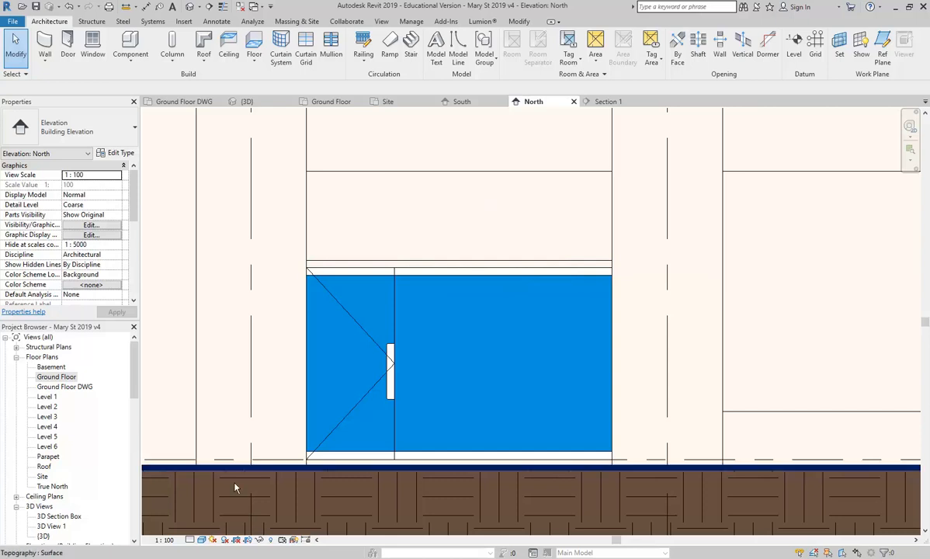
{"action": "left_click", "coordinate": [189, 540]}
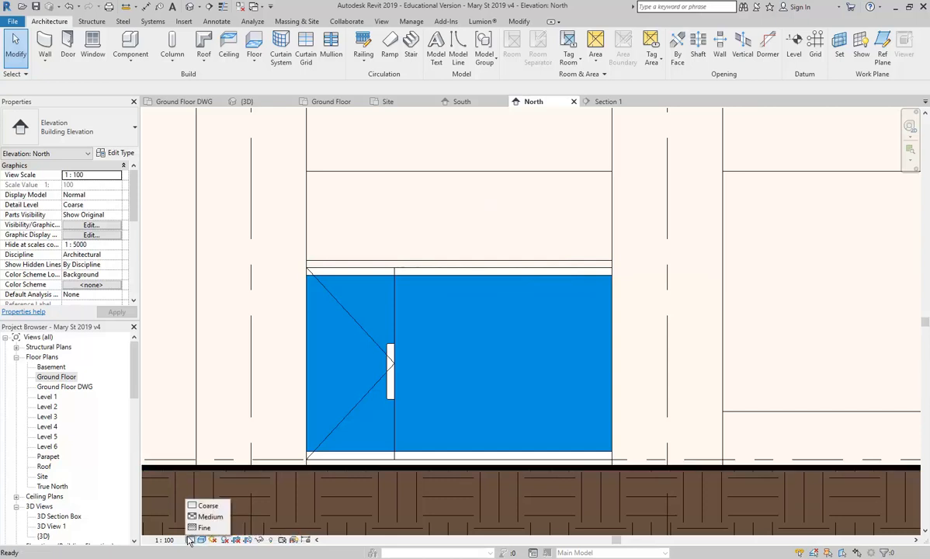
{"action": "left_click", "coordinate": [399, 230]}
{"action": "key", "text": "Escape"}
{"action": "left_click", "coordinate": [423, 265]}
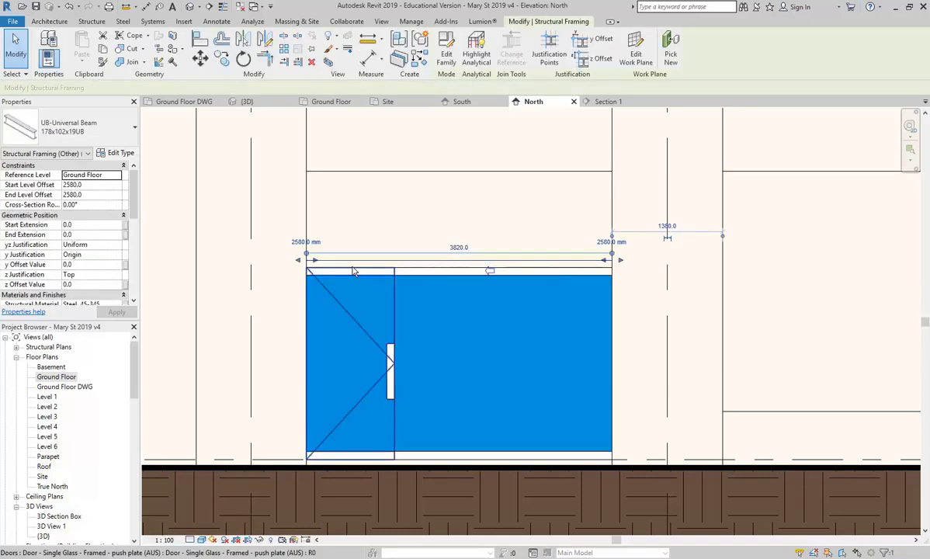
{"action": "left_click", "coordinate": [376, 206]}
{"action": "key", "text": "Escape"}
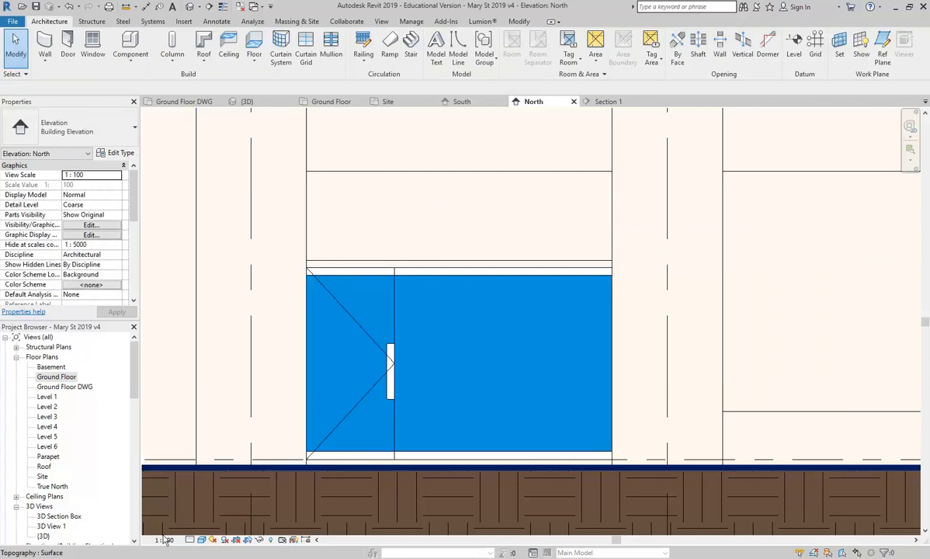
Step: Set the North elevation's detail level to Fine and check the beam's outline above the glazed door
{"action": "left_click", "coordinate": [189, 540]}
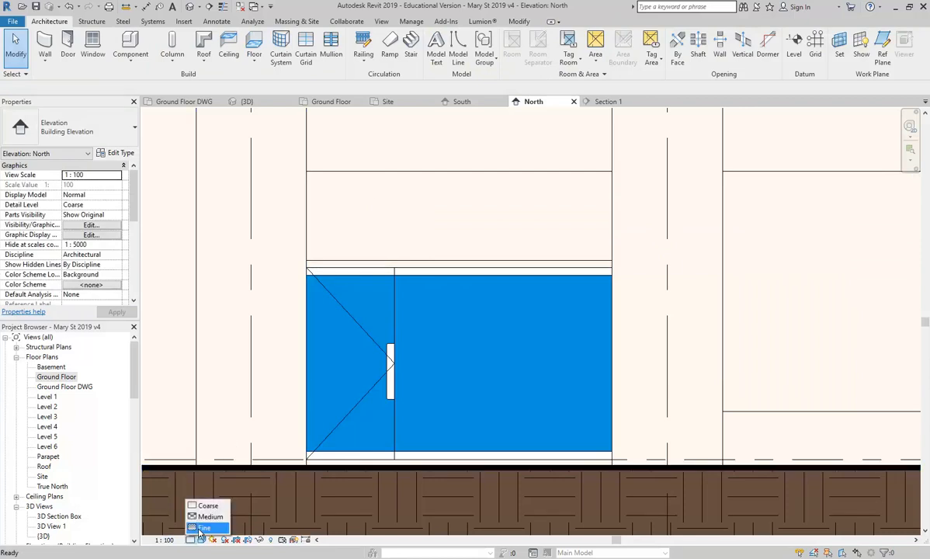
{"action": "left_click", "coordinate": [201, 528]}
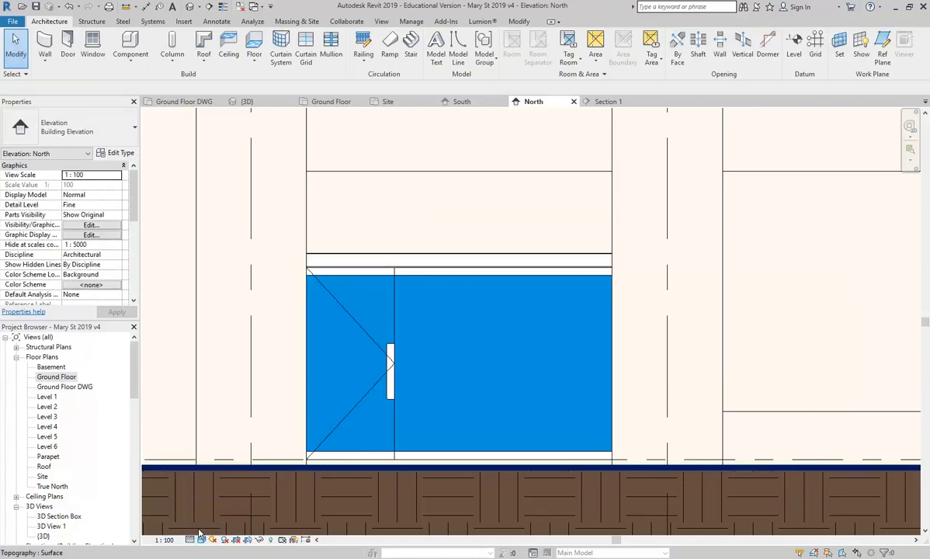
{"action": "scroll", "coordinate": [460, 225], "scroll_direction": "up", "scroll_amount": 1}
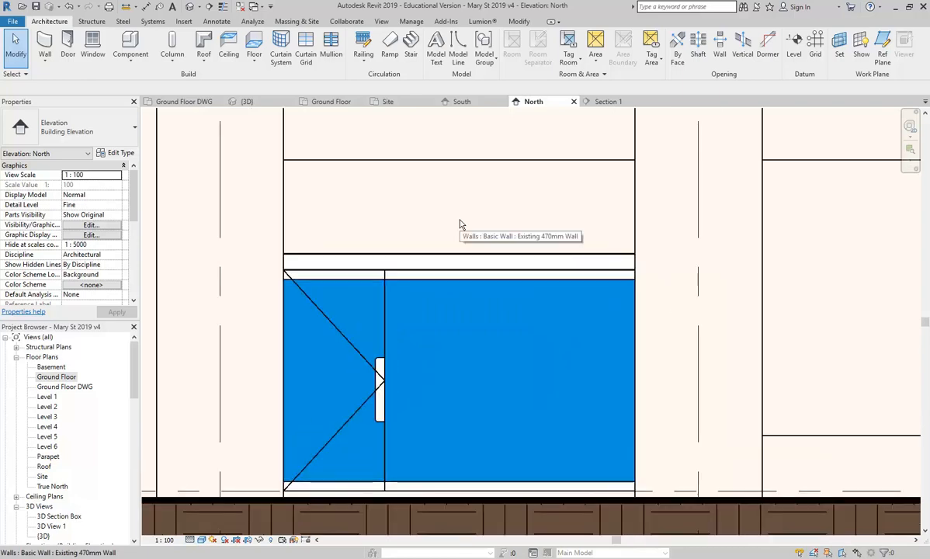
{"action": "left_click", "coordinate": [410, 256]}
{"action": "key", "text": "Escape"}
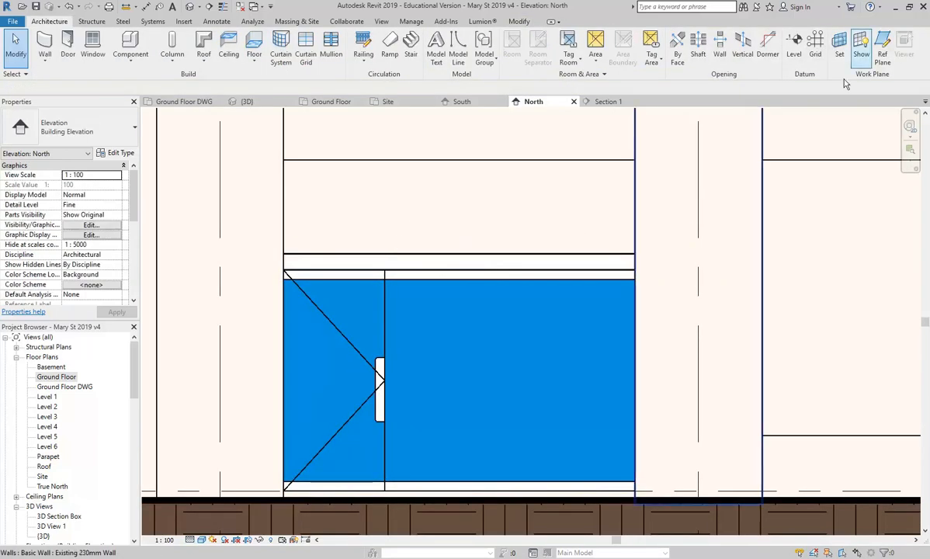
Step: Draw a level along the top of the beam over the glazed door, out past the building's end, at about 2585 mm
{"action": "left_click", "coordinate": [806, 53]}
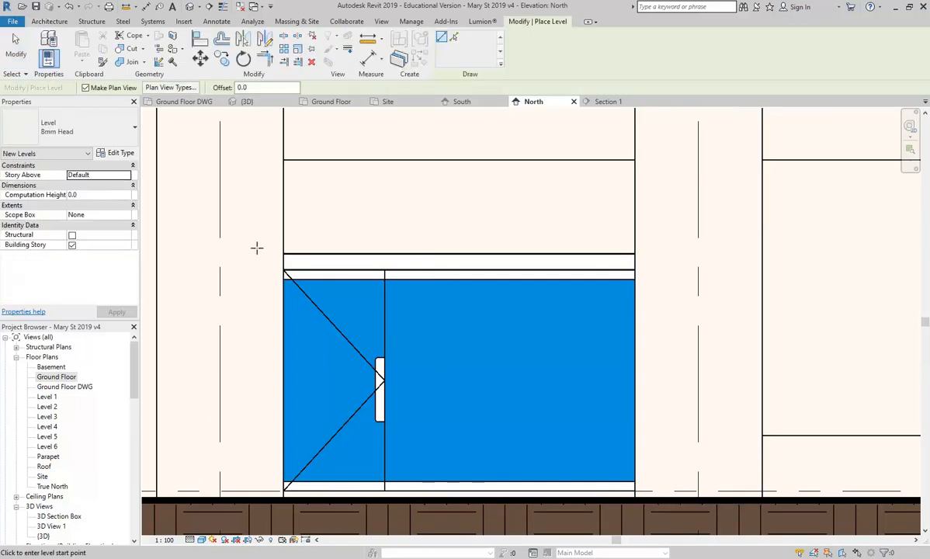
{"action": "scroll", "coordinate": [314, 264], "scroll_direction": "up", "scroll_amount": 3}
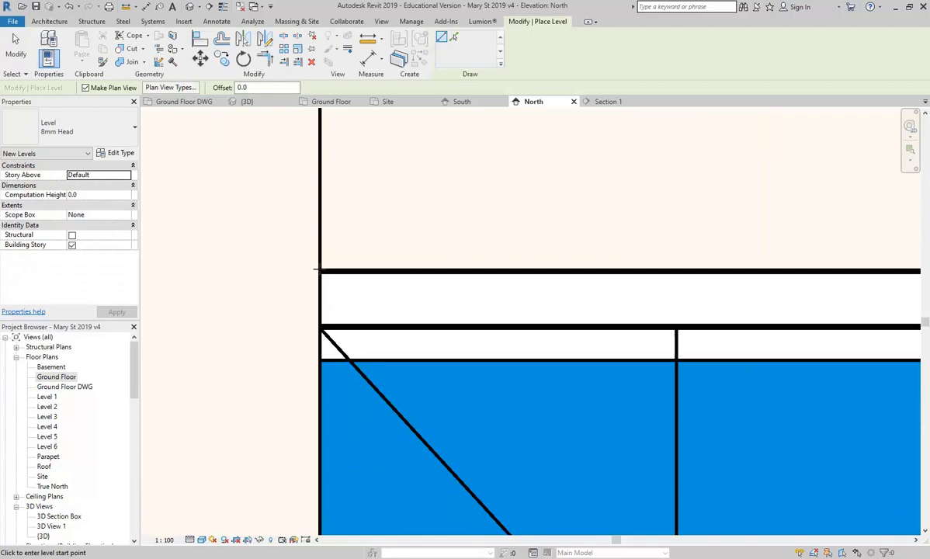
{"action": "scroll", "coordinate": [318, 269], "scroll_direction": "down", "scroll_amount": 8}
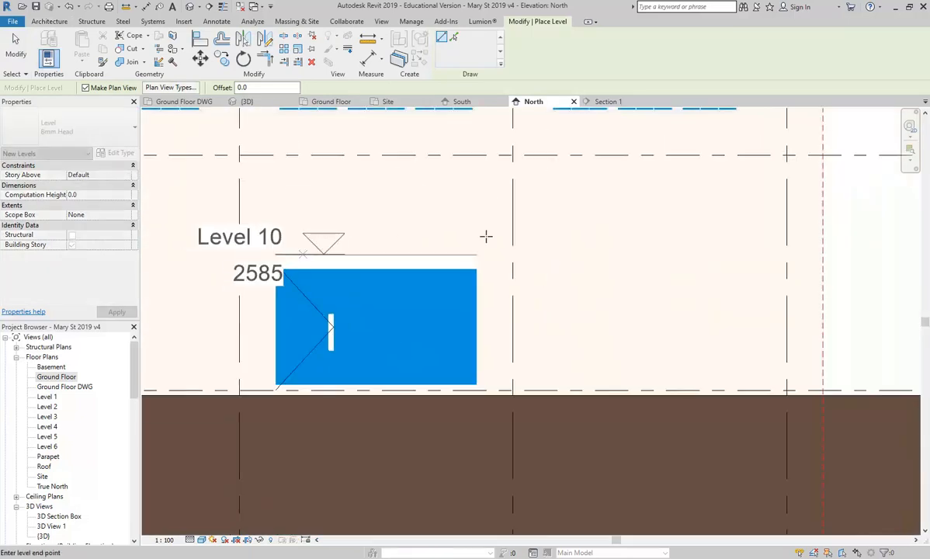
{"action": "middle_click_drag", "start_coordinate": [593, 264], "coordinate": [529, 245]}
{"action": "scroll", "coordinate": [764, 240], "scroll_direction": "down", "scroll_amount": 3}
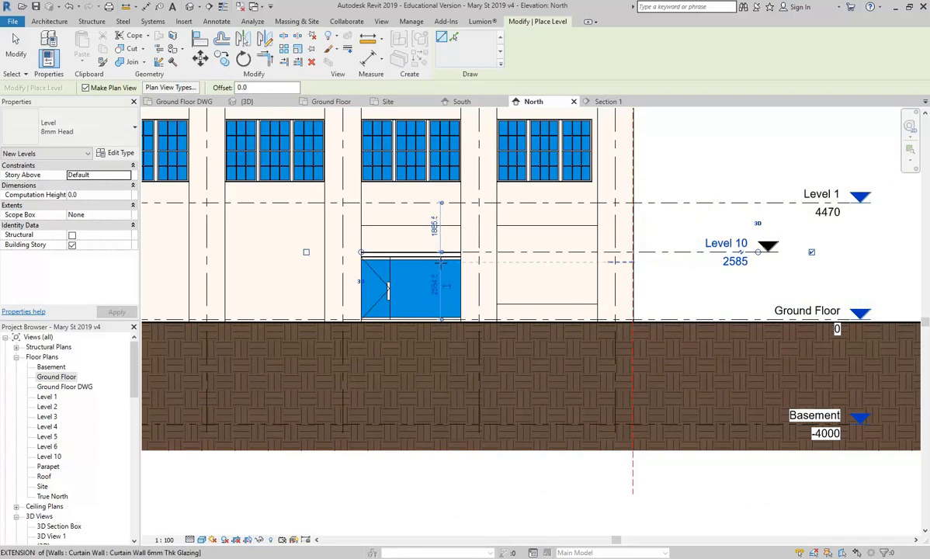
Step: Extend the new level's start across the whole facade until it lines up with the ends of the other levels
{"action": "scroll", "coordinate": [505, 259], "scroll_direction": "down", "scroll_amount": 1}
{"action": "middle_click_drag", "start_coordinate": [363, 260], "coordinate": [550, 261]}
{"action": "left_click_drag", "start_coordinate": [550, 261], "coordinate": [403, 287]}
{"action": "scroll", "coordinate": [257, 283], "scroll_direction": "down", "scroll_amount": 3}
{"action": "middle_click_drag", "start_coordinate": [354, 285], "coordinate": [639, 285]}
{"action": "left_click_drag", "start_coordinate": [403, 287], "coordinate": [180, 270]}
{"action": "middle_click_drag", "start_coordinate": [590, 287], "coordinate": [563, 287]}
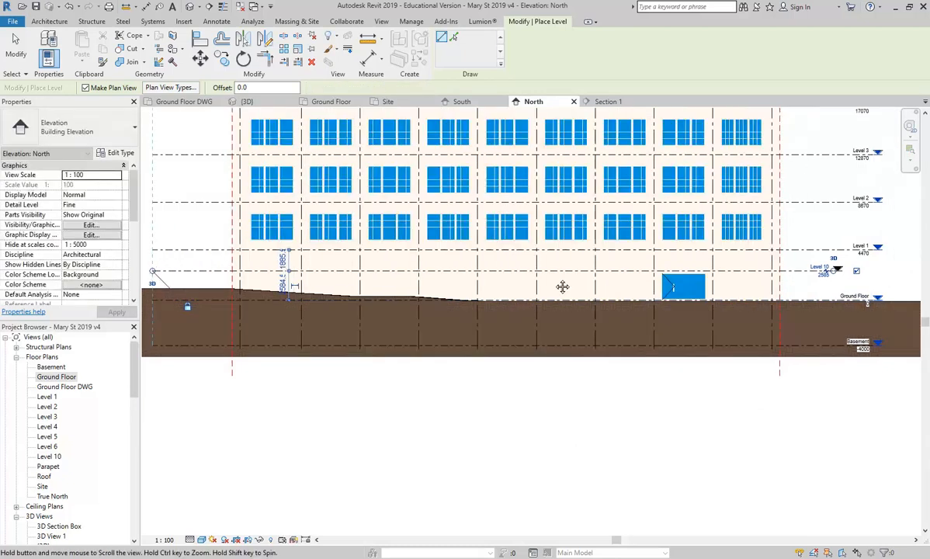
Step: Switch on thin line display and align the new level to the top of the beam above the glazed door
{"action": "scroll", "coordinate": [548, 259], "scroll_direction": "up", "scroll_amount": 10}
{"action": "scroll", "coordinate": [435, 288], "scroll_direction": "up", "scroll_amount": 5}
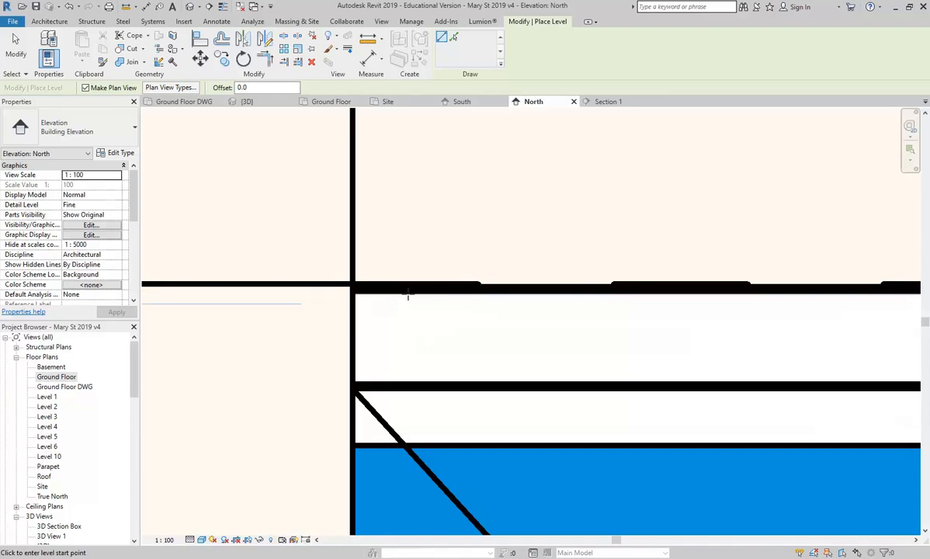
{"action": "scroll", "coordinate": [397, 305], "scroll_direction": "up", "scroll_amount": 3}
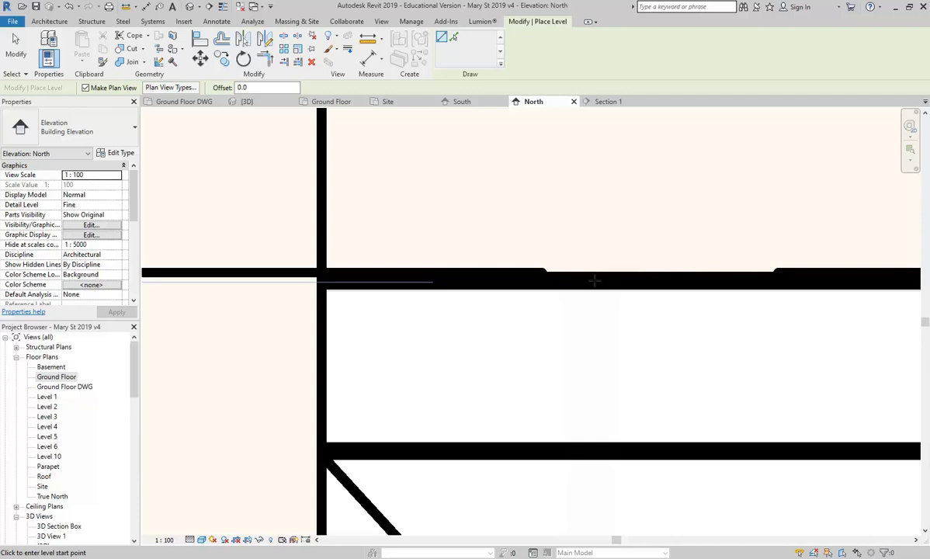
{"action": "left_click", "coordinate": [222, 7]}
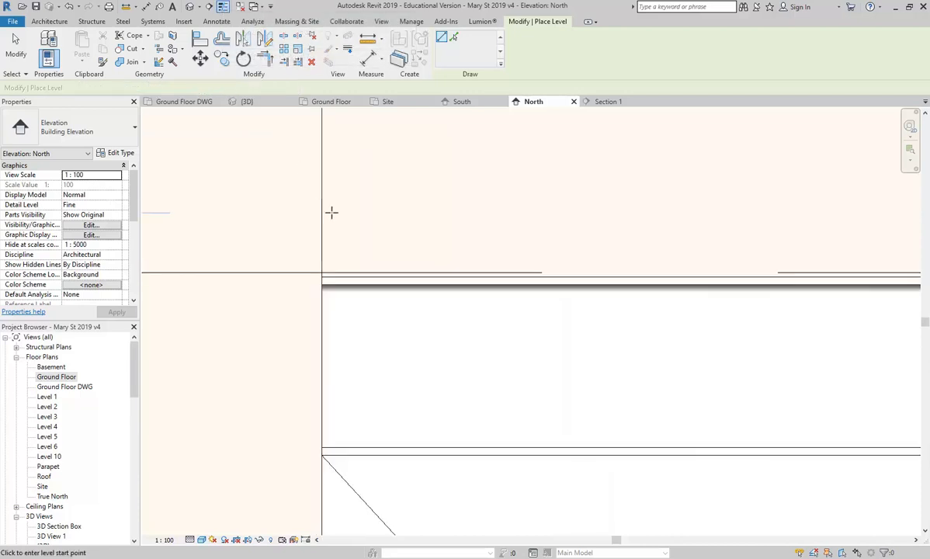
{"action": "left_click", "coordinate": [199, 39]}
{"action": "left_click", "coordinate": [368, 301]}
{"action": "left_click", "coordinate": [373, 291]}
{"action": "scroll", "coordinate": [398, 224], "scroll_direction": "down", "scroll_amount": 6}
{"action": "key", "text": "Escape"}
{"action": "key", "text": "Escape"}
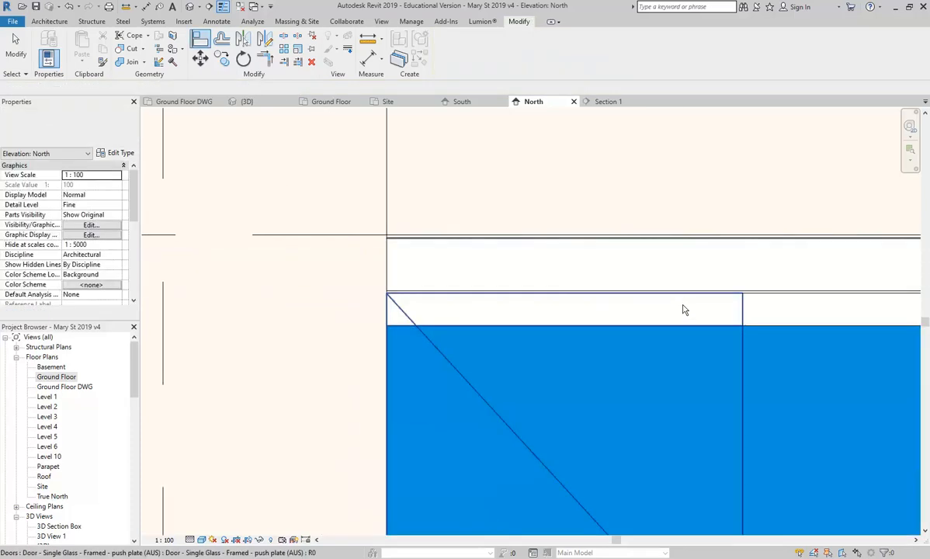
Step: Rename the new level as Ground Floor Beam, along with its corresponding views, and deselect it
{"action": "scroll", "coordinate": [722, 299], "scroll_direction": "down", "scroll_amount": 6}
{"action": "middle_click_drag", "start_coordinate": [746, 289], "coordinate": [358, 256]}
{"action": "scroll", "coordinate": [536, 274], "scroll_direction": "down", "scroll_amount": 4}
{"action": "middle_click_drag", "start_coordinate": [542, 276], "coordinate": [335, 243]}
{"action": "scroll", "coordinate": [629, 266], "scroll_direction": "down", "scroll_amount": 1}
{"action": "middle_click_drag", "start_coordinate": [629, 265], "coordinate": [259, 261]}
{"action": "scroll", "coordinate": [517, 305], "scroll_direction": "down", "scroll_amount": 3}
{"action": "middle_click_drag", "start_coordinate": [517, 305], "coordinate": [484, 276]}
{"action": "scroll", "coordinate": [726, 201], "scroll_direction": "up", "scroll_amount": 2}
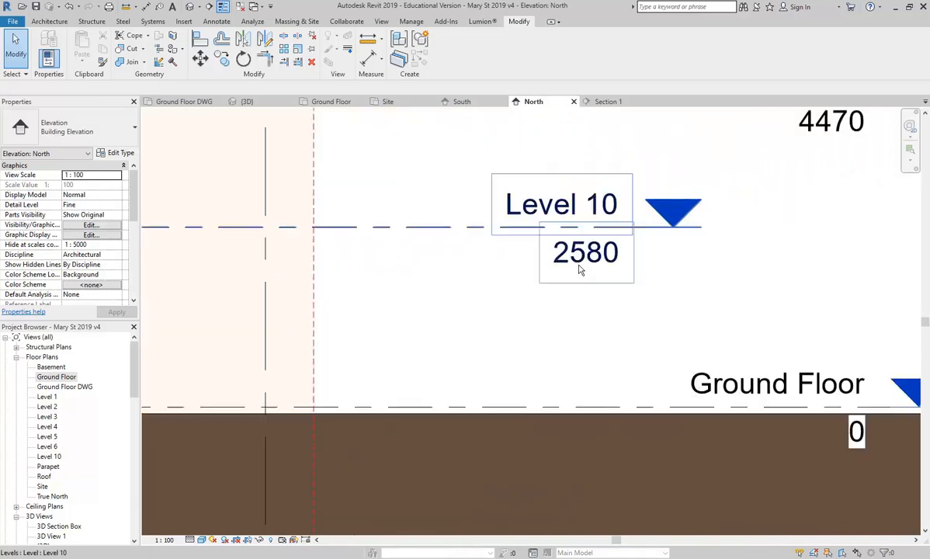
{"action": "left_click", "coordinate": [570, 208]}
{"action": "left_click", "coordinate": [570, 209]}
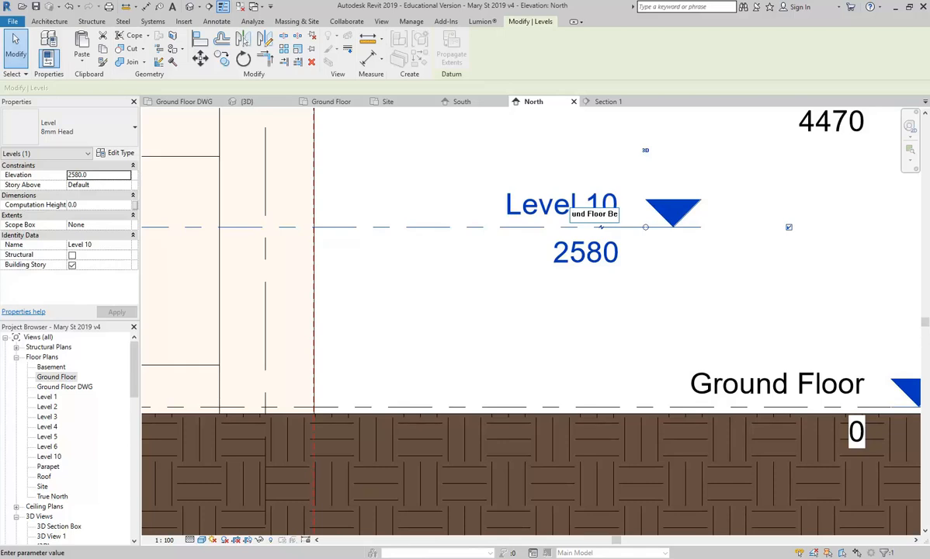
{"action": "key", "text": "Return"}
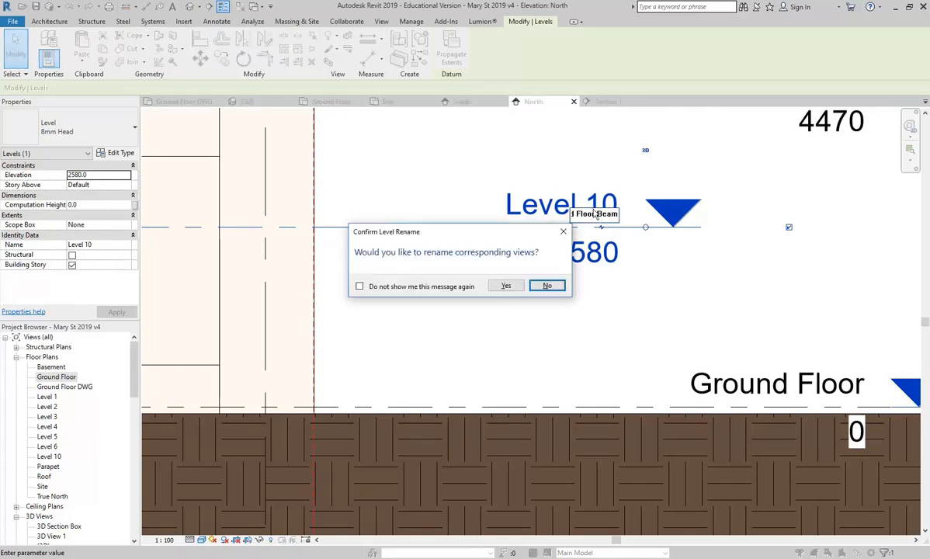
{"action": "left_click", "coordinate": [507, 287]}
{"action": "left_click", "coordinate": [425, 276]}
Step: Copy the glazed curtain wall with its door and paste it aligned to the Ground Floor Beam level
{"action": "scroll", "coordinate": [612, 310], "scroll_direction": "down", "scroll_amount": 3}
{"action": "mouse_move", "coordinate": [716, 308]}
{"action": "middle_mouse_down"}
{"action": "mouse_move", "coordinate": [525, 309]}
{"action": "mouse_move", "coordinate": [518, 333]}
{"action": "mouse_move", "coordinate": [586, 333]}
{"action": "middle_mouse_up"}
{"action": "scroll", "coordinate": [457, 324], "scroll_direction": "up", "scroll_amount": 3}
{"action": "scroll", "coordinate": [457, 323], "scroll_direction": "down", "scroll_amount": 4}
{"action": "middle_click_drag", "start_coordinate": [325, 336], "coordinate": [426, 335]}
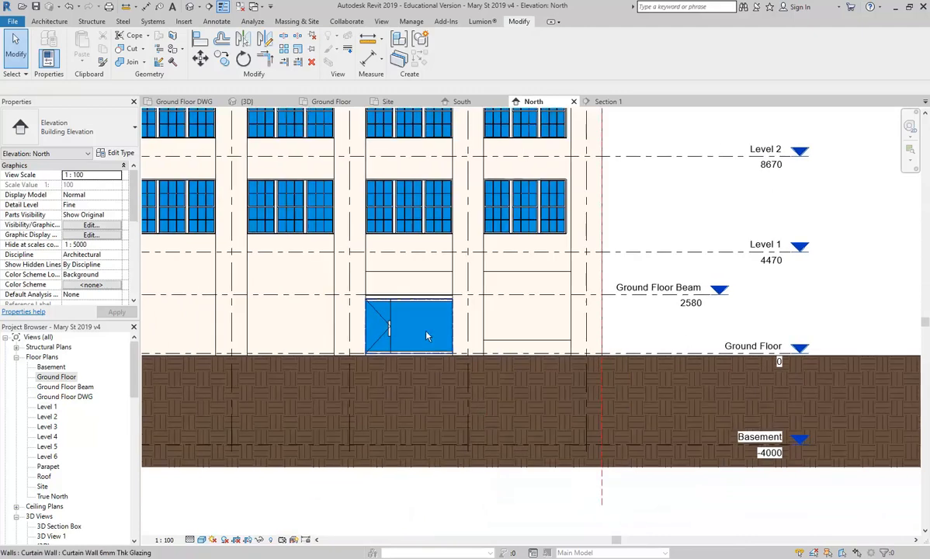
{"action": "scroll", "coordinate": [403, 337], "scroll_direction": "up", "scroll_amount": 2}
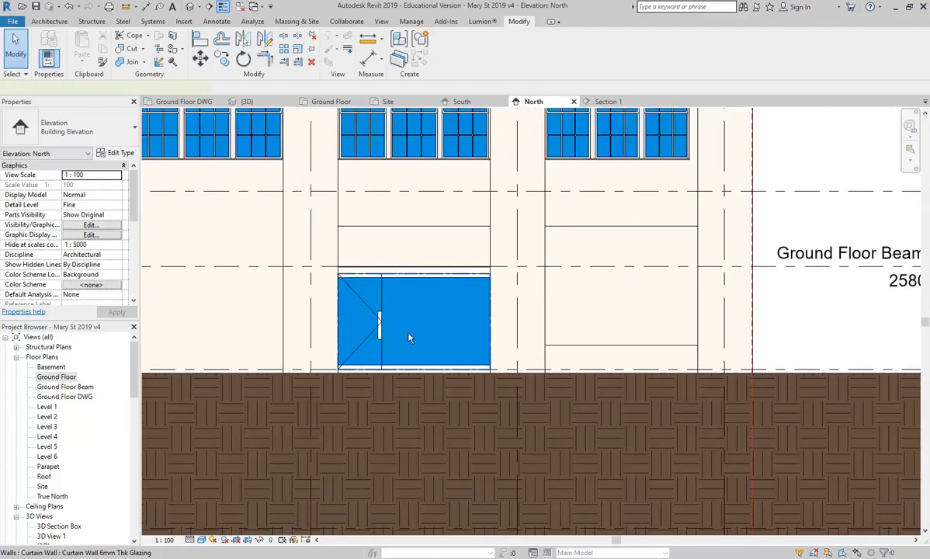
{"action": "left_click", "coordinate": [410, 338]}
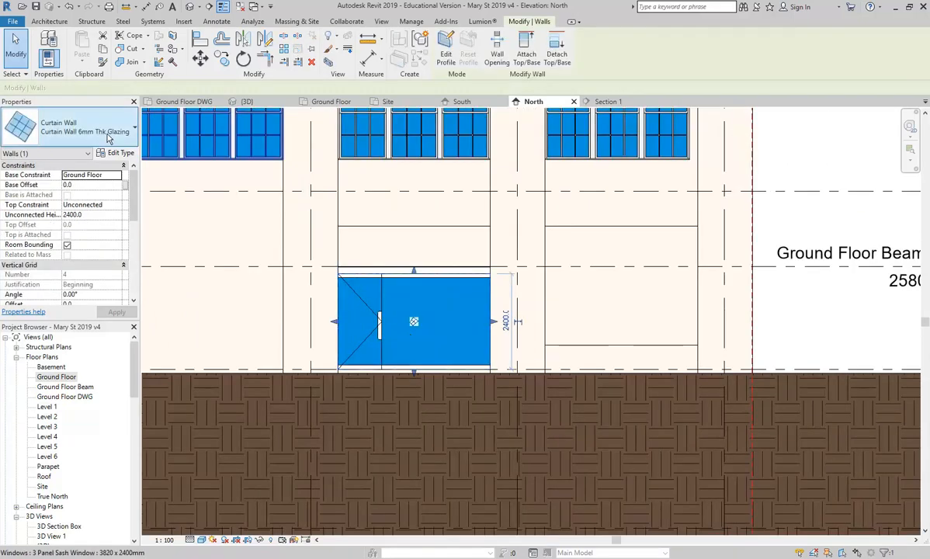
{"action": "left_click", "coordinate": [104, 53]}
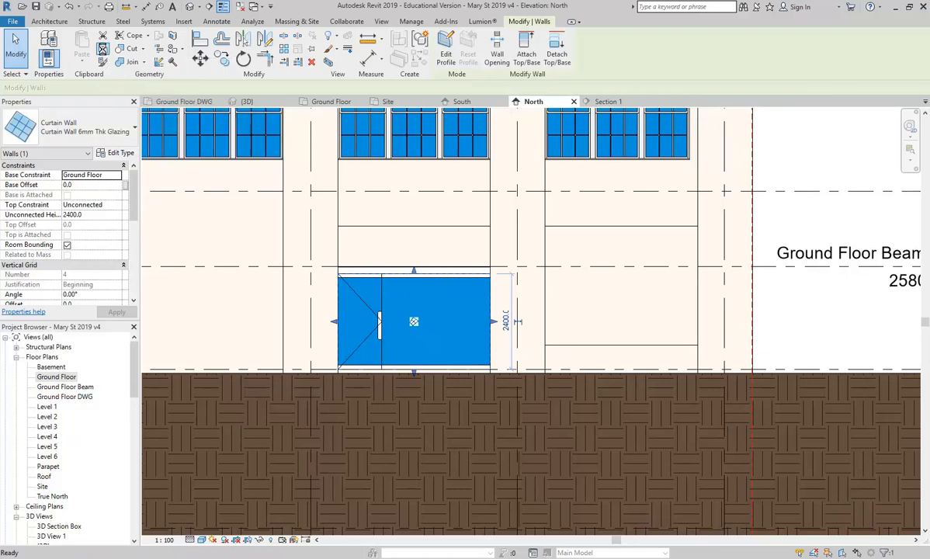
{"action": "left_click", "coordinate": [79, 67]}
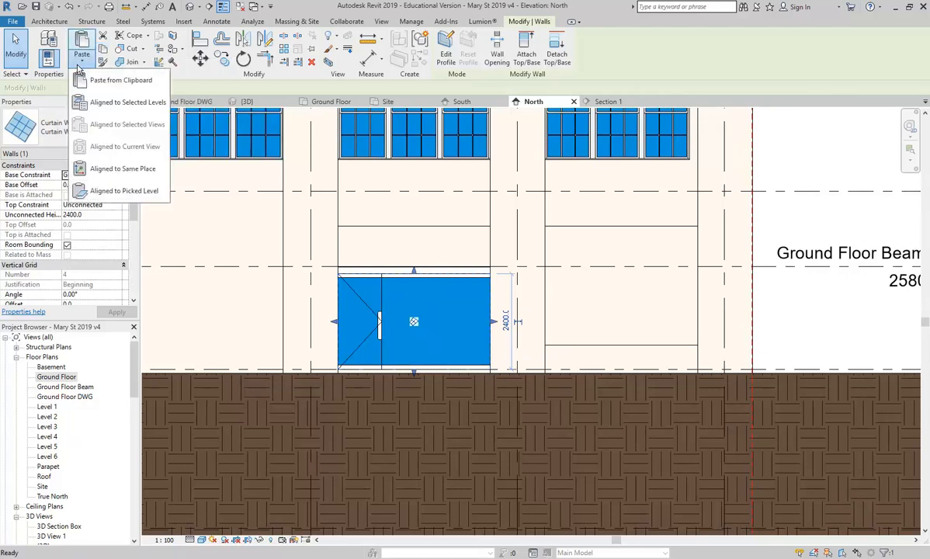
{"action": "left_click", "coordinate": [93, 104]}
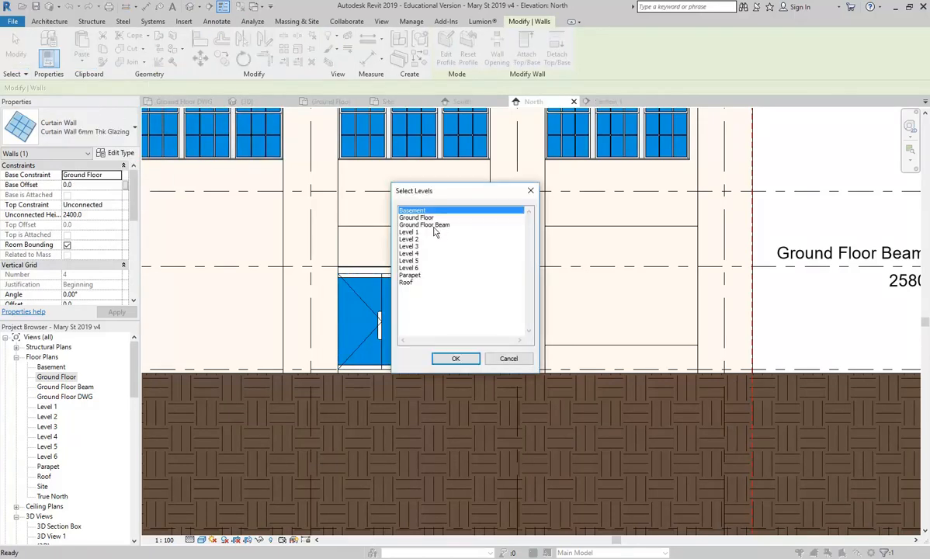
{"action": "left_click", "coordinate": [436, 226]}
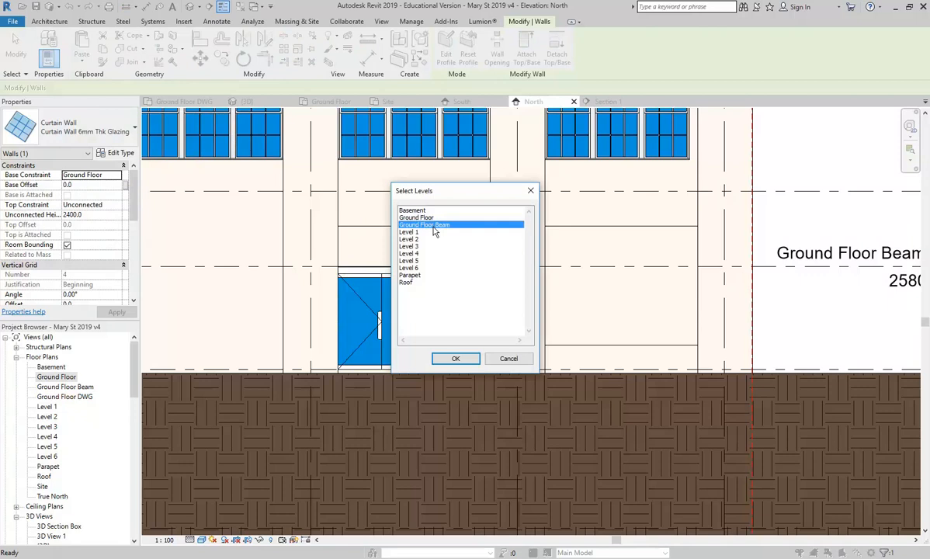
{"action": "left_click", "coordinate": [459, 362]}
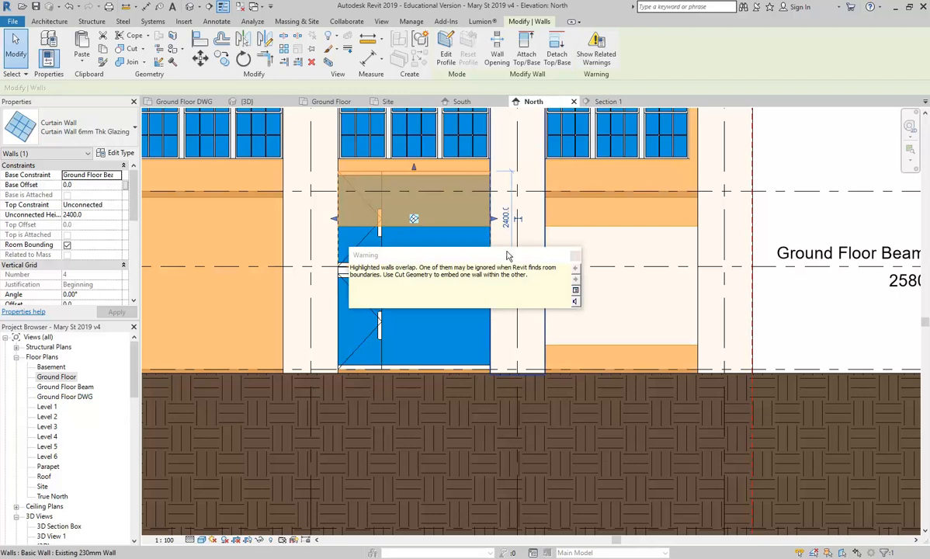
{"action": "left_click", "coordinate": [575, 256]}
Step: Lower the top of the copied curtain wall above the beam to a height of 920 mm and deselect it
{"action": "scroll", "coordinate": [408, 195], "scroll_direction": "up", "scroll_amount": 4}
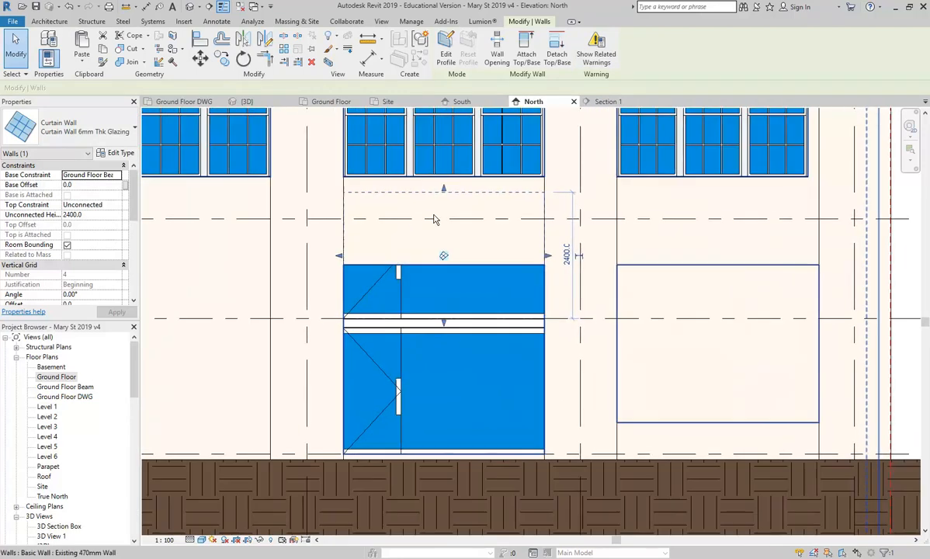
{"action": "left_click_drag", "start_coordinate": [444, 263], "coordinate": [455, 281]}
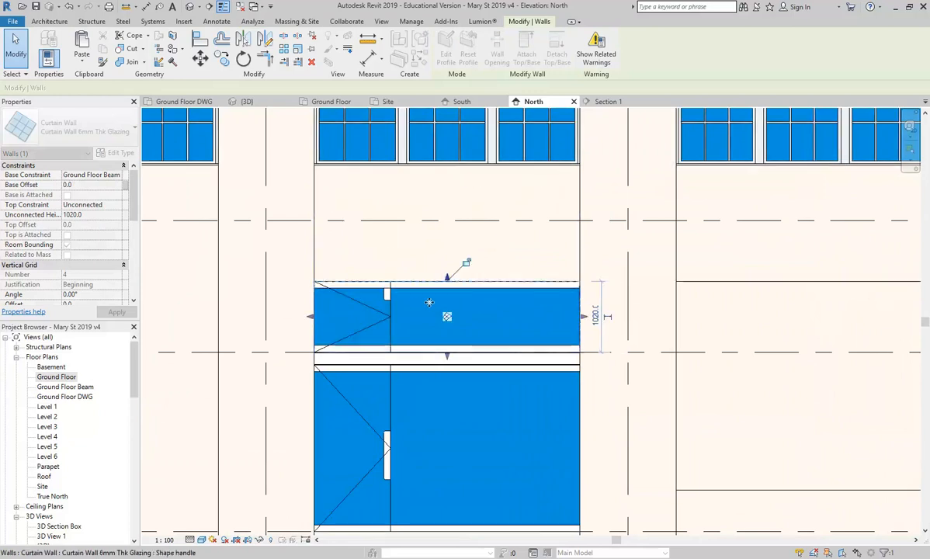
{"action": "scroll", "coordinate": [476, 268], "scroll_direction": "up", "scroll_amount": 4}
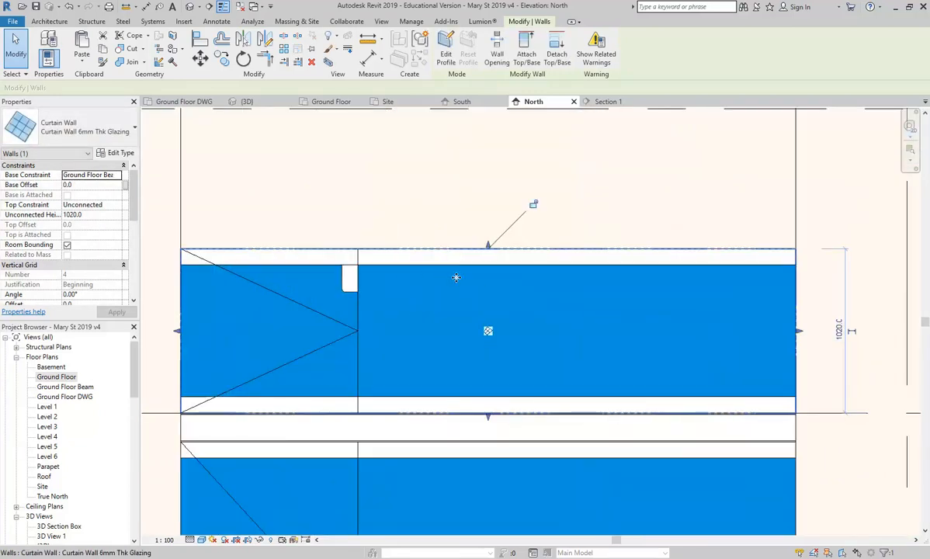
{"action": "left_click_drag", "start_coordinate": [488, 247], "coordinate": [488, 266]}
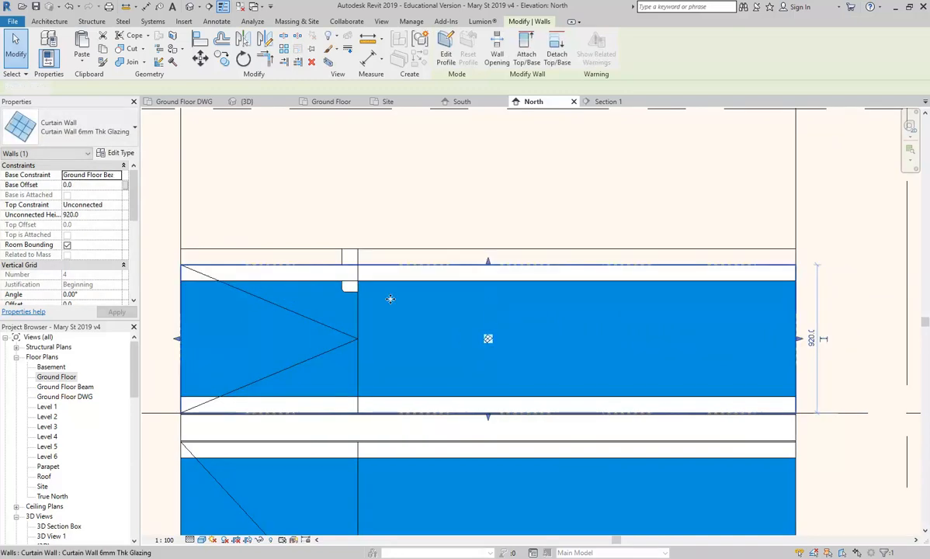
{"action": "key", "text": "Escape"}
Step: Check the shopfront in Street View, and in the 3D view delete the vertical grid line dividing the glazing above the beam
{"action": "left_click", "coordinate": [250, 101]}
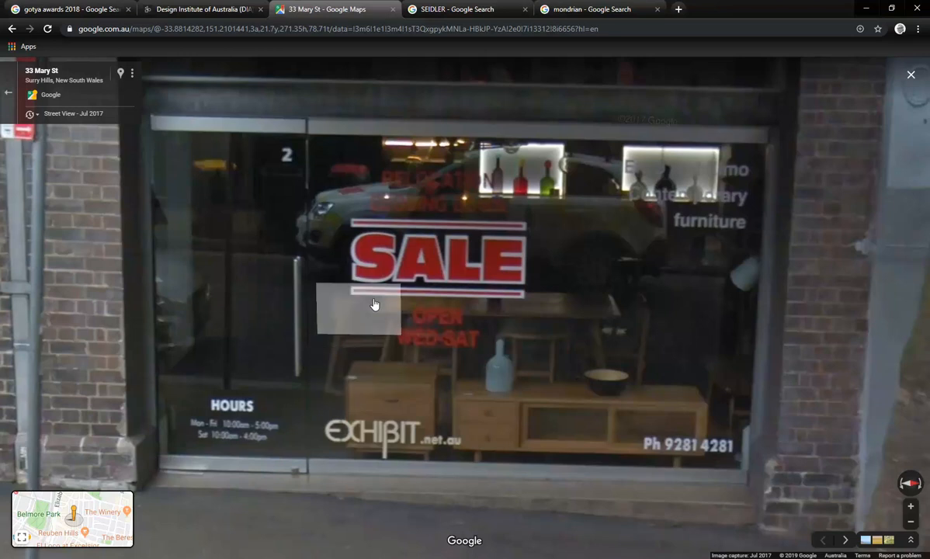
{"action": "left_click_drag", "start_coordinate": [370, 340], "coordinate": [369, 425]}
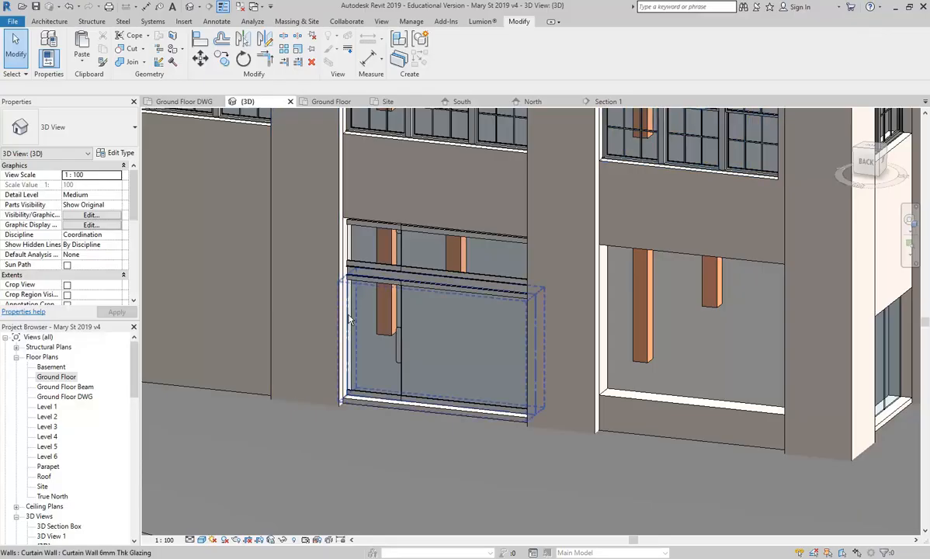
{"action": "middle_click_drag", "start_coordinate": [376, 288], "coordinate": [400, 270]}
{"action": "scroll", "coordinate": [378, 225], "scroll_direction": "up", "scroll_amount": 4}
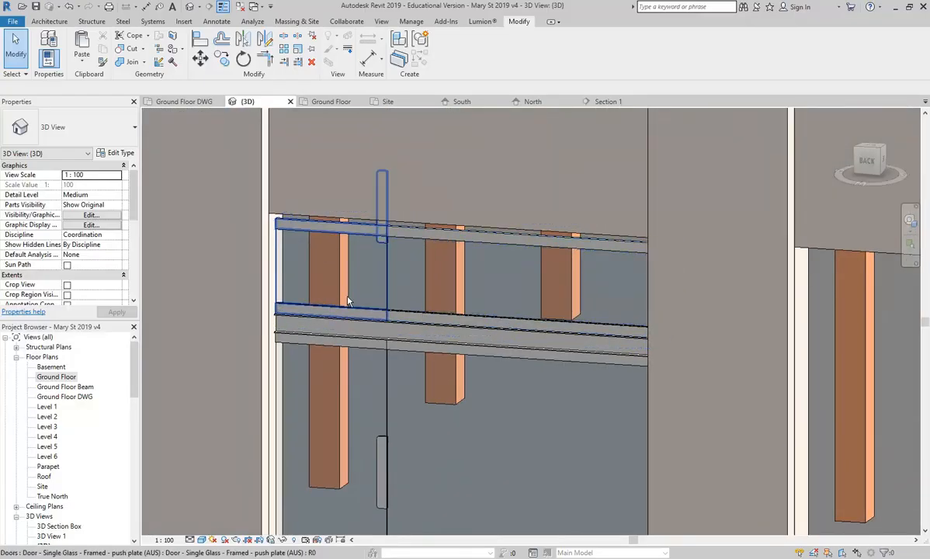
{"action": "left_click", "coordinate": [387, 269]}
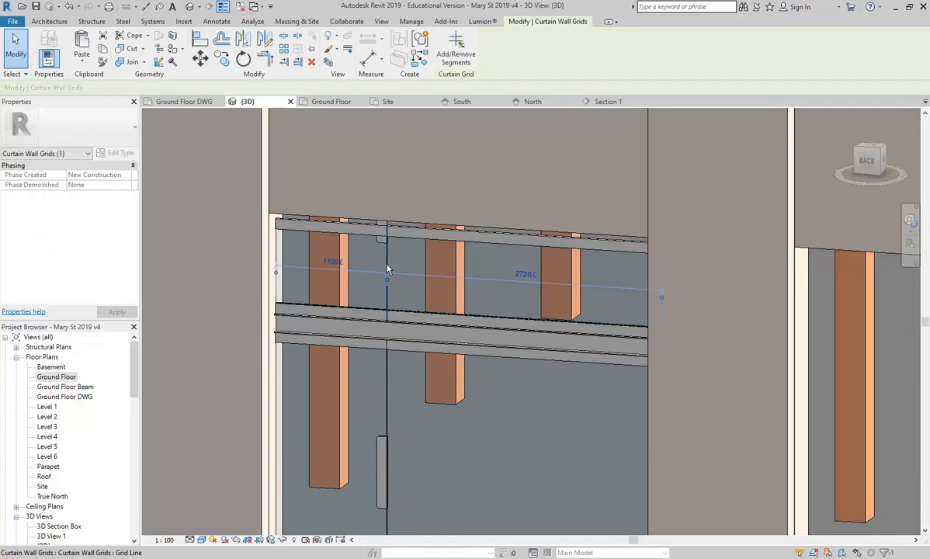
{"action": "key", "text": "Escape"}
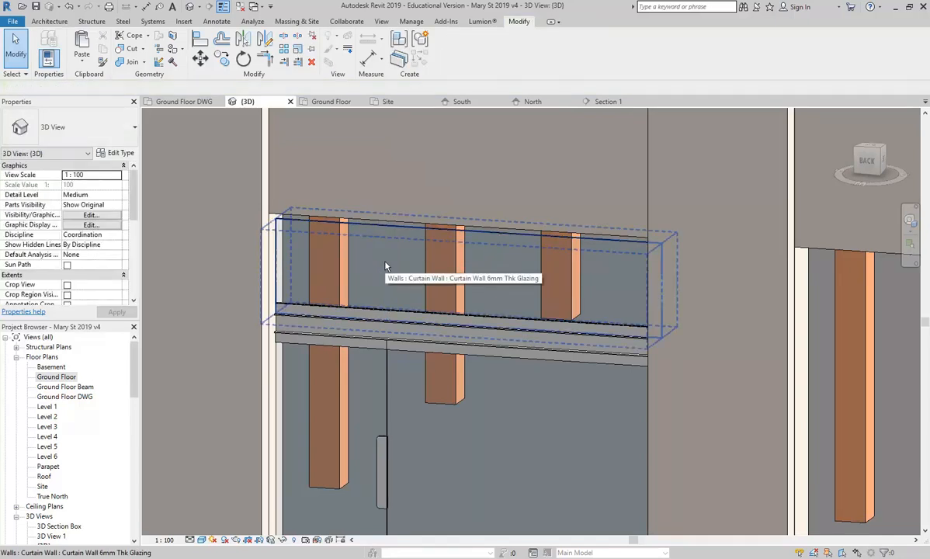
Step: Check the glazing over the door in Street View and raise the upper curtain wall's top to a height of 1020 mm
{"action": "left_click", "coordinate": [386, 266]}
{"action": "middle_click_drag", "start_coordinate": [386, 266], "coordinate": [408, 250], "text": "shift"}
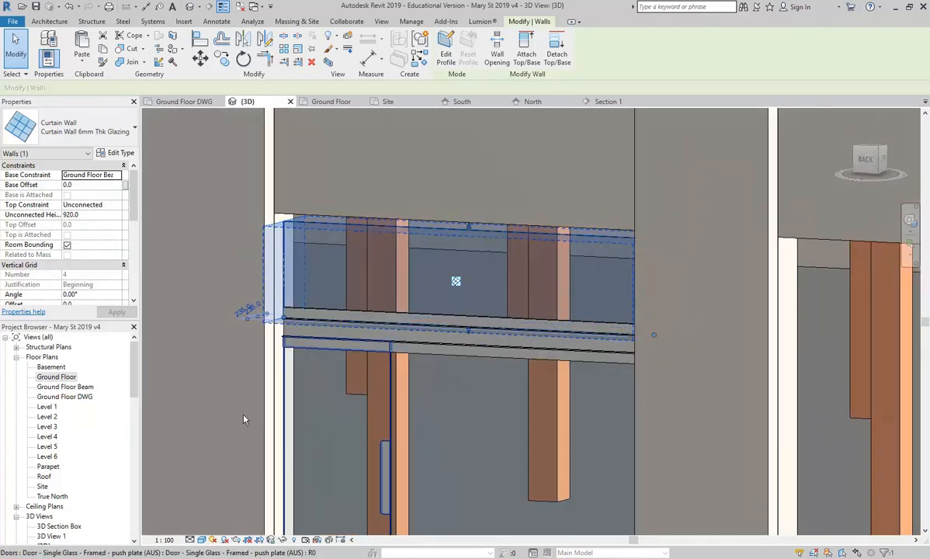
{"action": "left_click", "coordinate": [68, 549]}
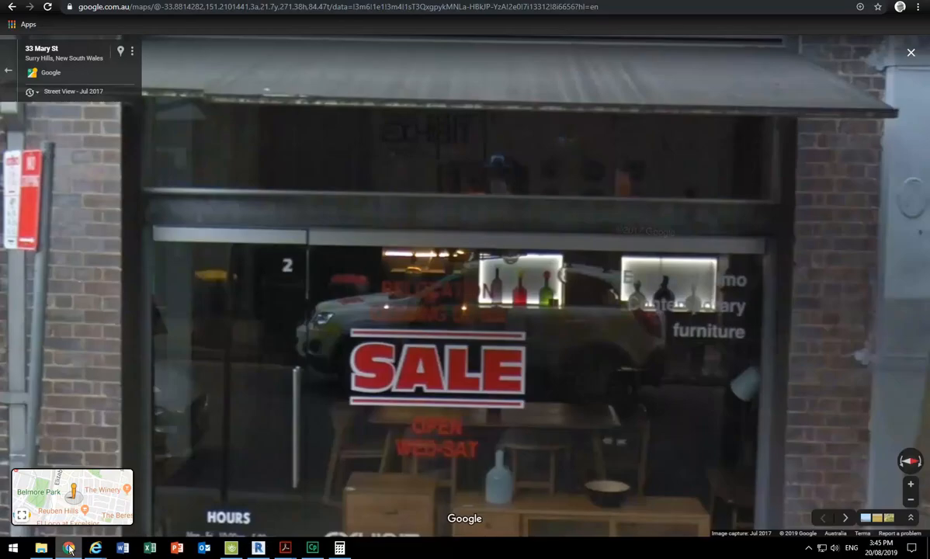
{"action": "left_click", "coordinate": [70, 549]}
{"action": "middle_click_drag", "start_coordinate": [450, 271], "coordinate": [481, 198], "text": "shift"}
{"action": "scroll", "coordinate": [454, 219], "scroll_direction": "up", "scroll_amount": 2}
{"action": "left_click_drag", "start_coordinate": [483, 177], "coordinate": [483, 179]}
{"action": "middle_click_drag", "start_coordinate": [447, 235], "coordinate": [292, 316], "text": "shift"}
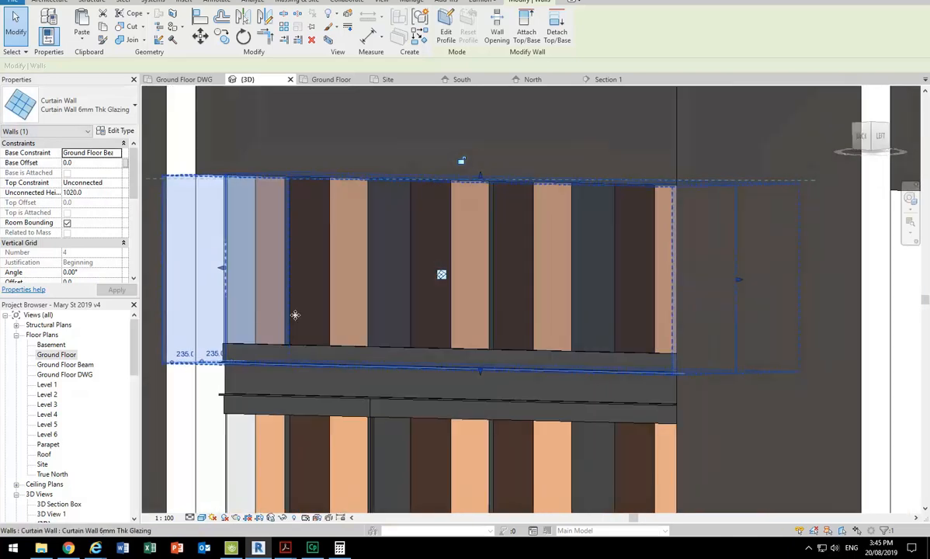
{"action": "key", "text": "Escape"}
Step: Change the bottom mullion of the glazing above the beam to the Rectangular Mullion 30mm Square type
{"action": "middle_click_drag", "start_coordinate": [307, 278], "coordinate": [304, 340], "text": "shift"}
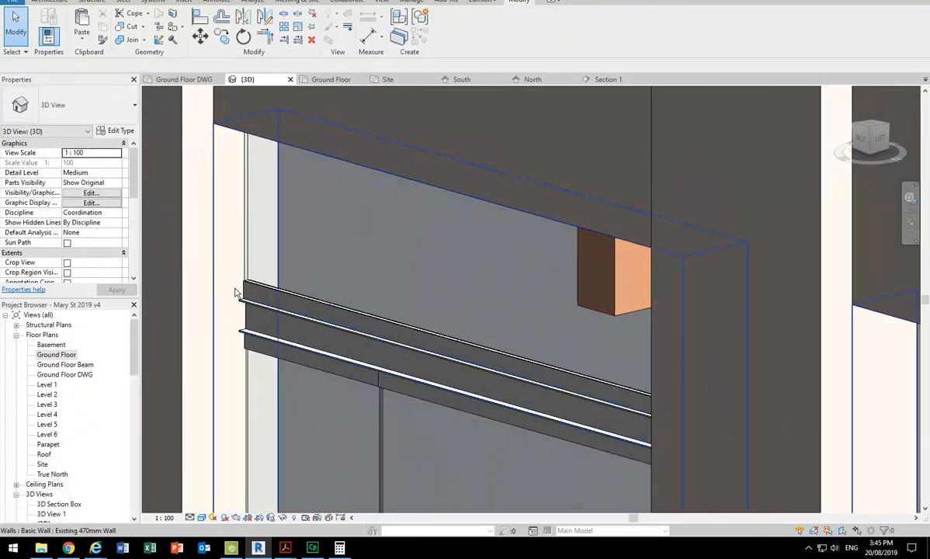
{"action": "scroll", "coordinate": [235, 295], "scroll_direction": "up", "scroll_amount": 6}
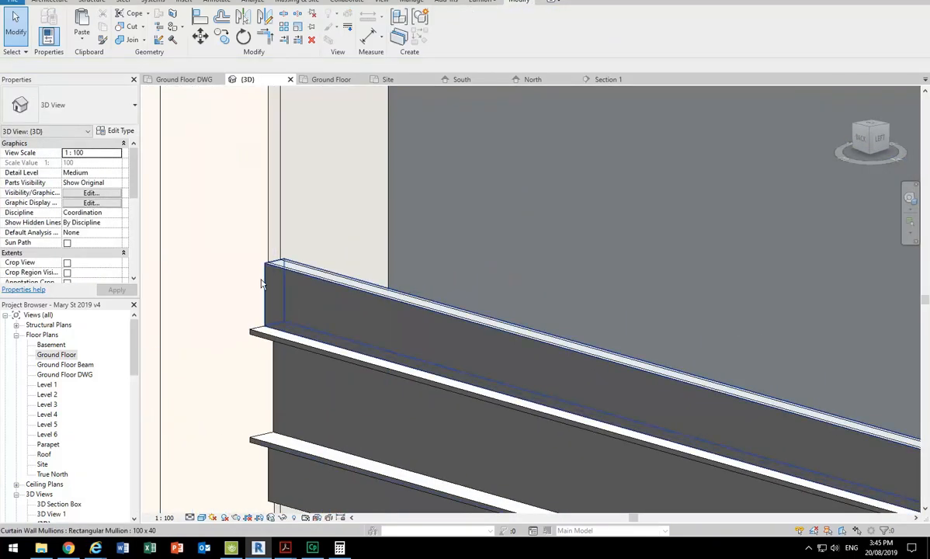
{"action": "left_click", "coordinate": [265, 278]}
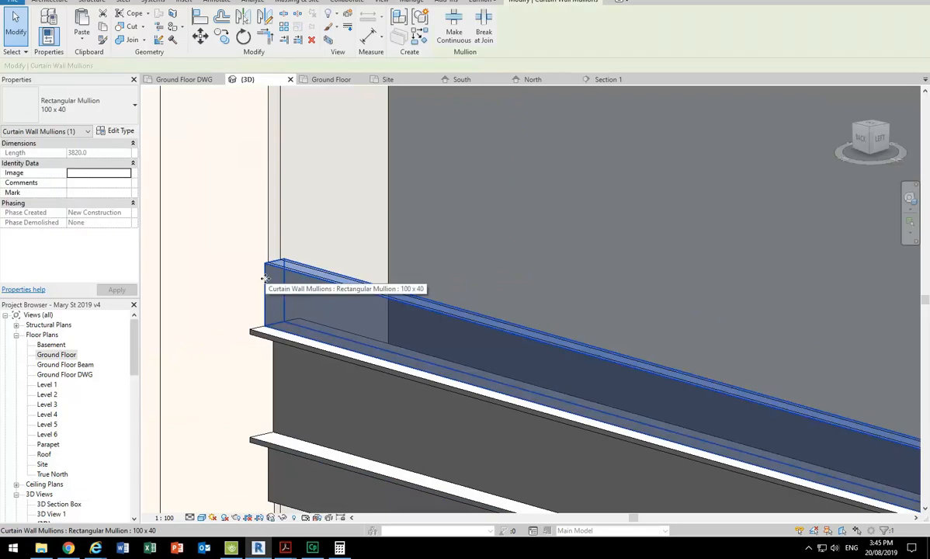
{"action": "left_click", "coordinate": [84, 111]}
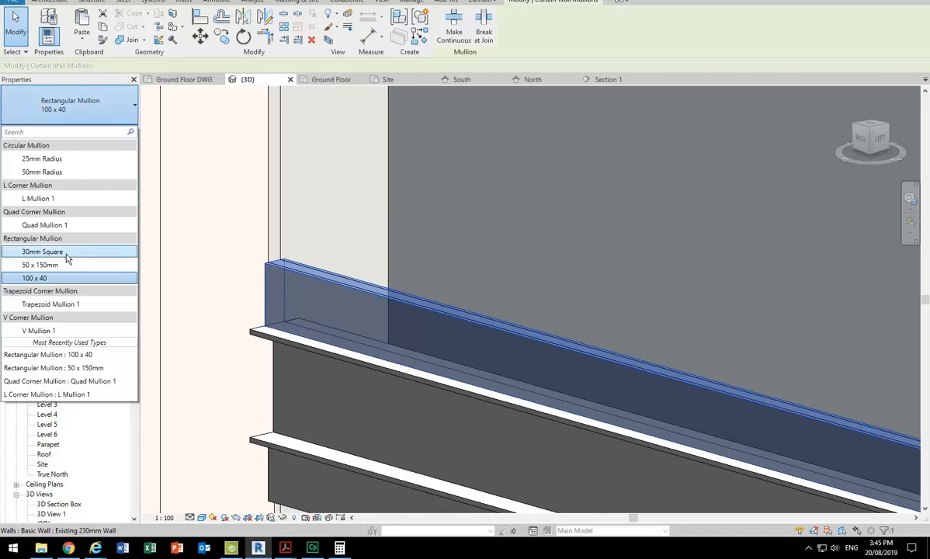
{"action": "left_click", "coordinate": [46, 252]}
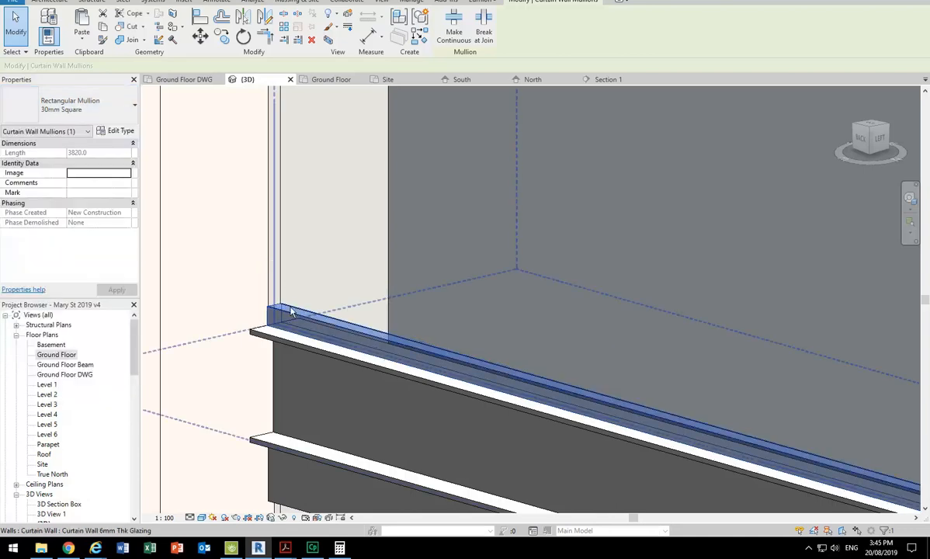
{"action": "middle_click_drag", "start_coordinate": [268, 297], "coordinate": [305, 203], "text": "shift"}
{"action": "scroll", "coordinate": [303, 201], "scroll_direction": "up", "scroll_amount": 3}
{"action": "left_click", "coordinate": [6, 16]}
{"action": "left_click", "coordinate": [48, 25]}
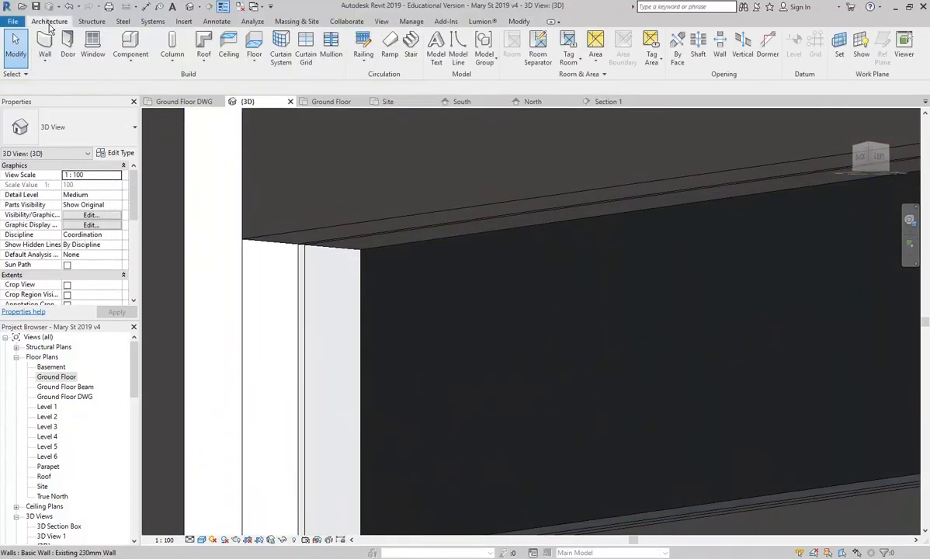
{"action": "left_click", "coordinate": [306, 48]}
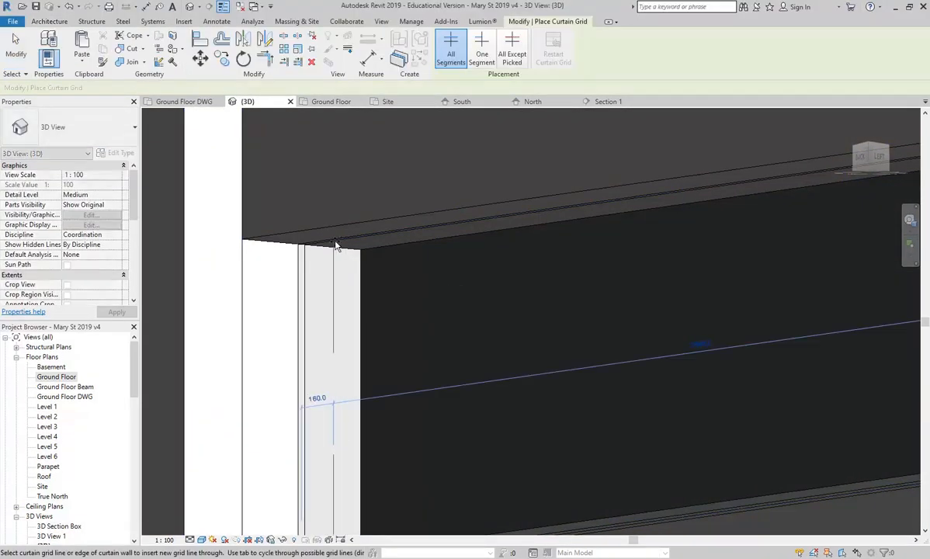
Step: Place Rectangular Mullion 30mm Square mullions on the two vertical grid lines of the three-pane curtain wall on the side facade
{"action": "left_click", "coordinate": [49, 21]}
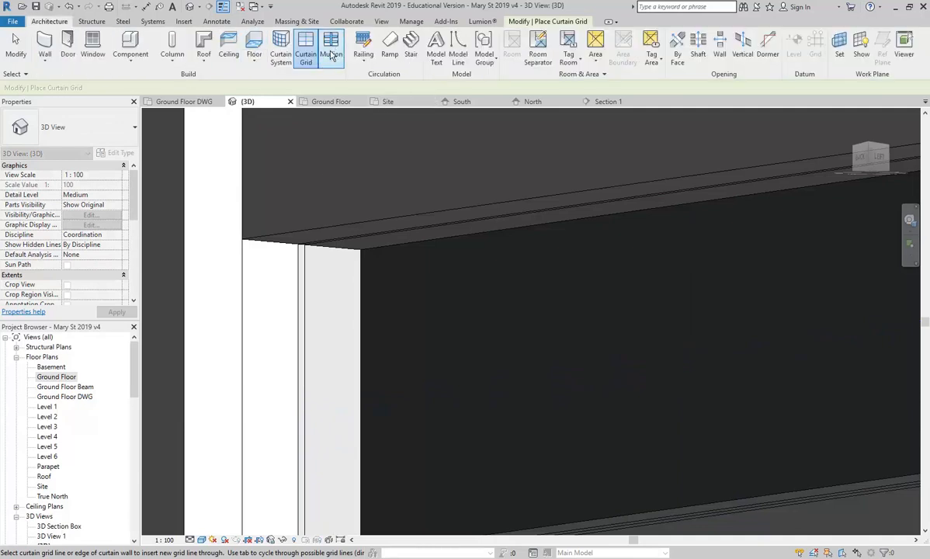
{"action": "left_click", "coordinate": [310, 47]}
{"action": "left_click", "coordinate": [70, 131]}
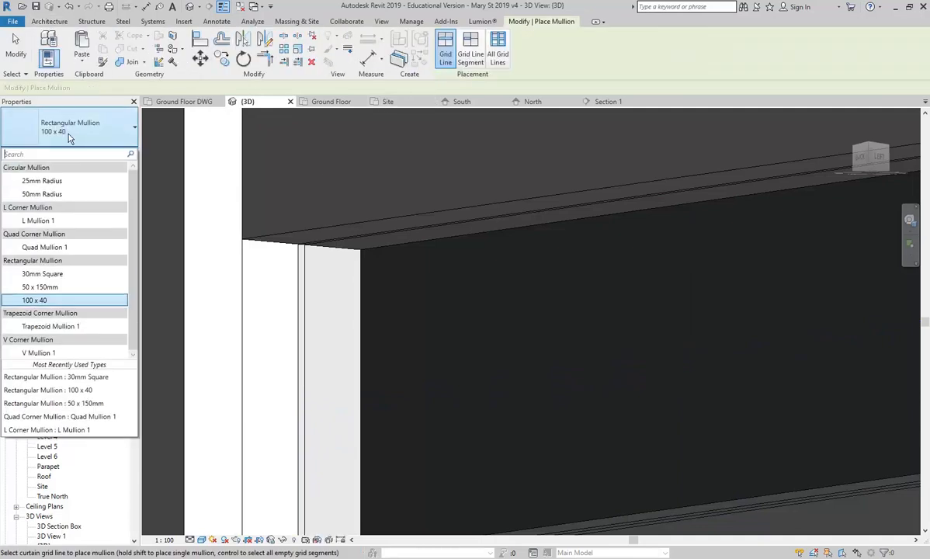
{"action": "left_click", "coordinate": [43, 257]}
{"action": "scroll", "coordinate": [365, 243], "scroll_direction": "down", "scroll_amount": 5}
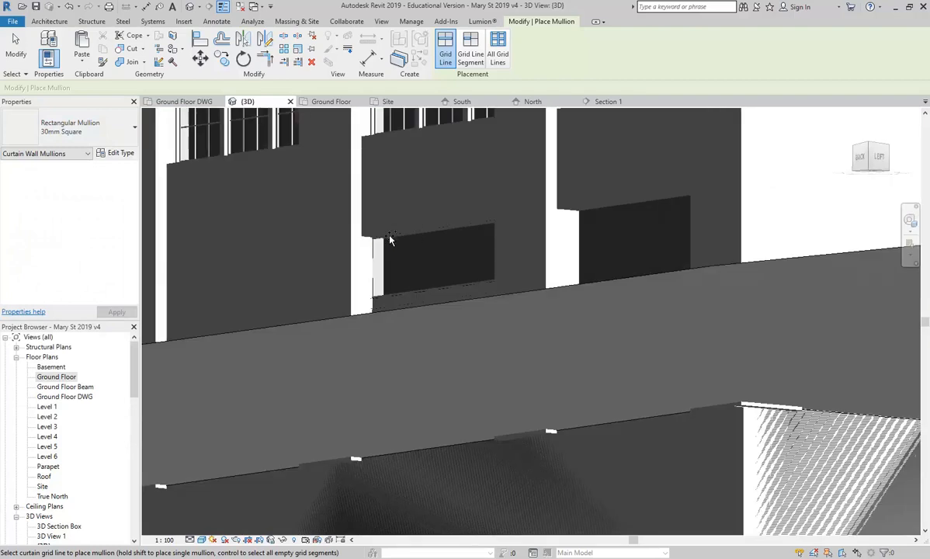
{"action": "key", "text": "Escape"}
{"action": "middle_click_drag", "start_coordinate": [400, 270], "coordinate": [533, 403], "text": "shift"}
{"action": "middle_click_drag", "start_coordinate": [854, 437], "coordinate": [411, 301]}
{"action": "scroll", "coordinate": [394, 322], "scroll_direction": "up", "scroll_amount": 2}
{"action": "scroll", "coordinate": [394, 323], "scroll_direction": "up", "scroll_amount": 3}
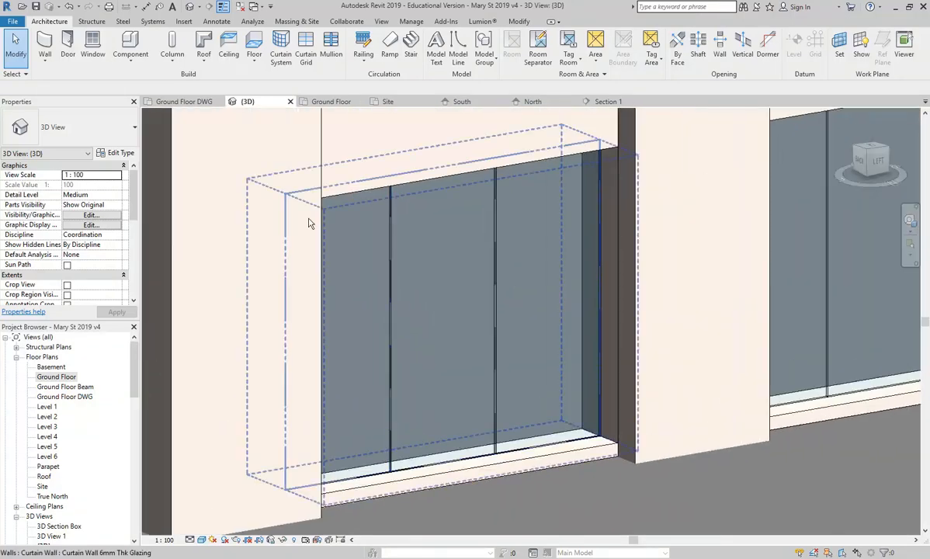
{"action": "left_click", "coordinate": [331, 50]}
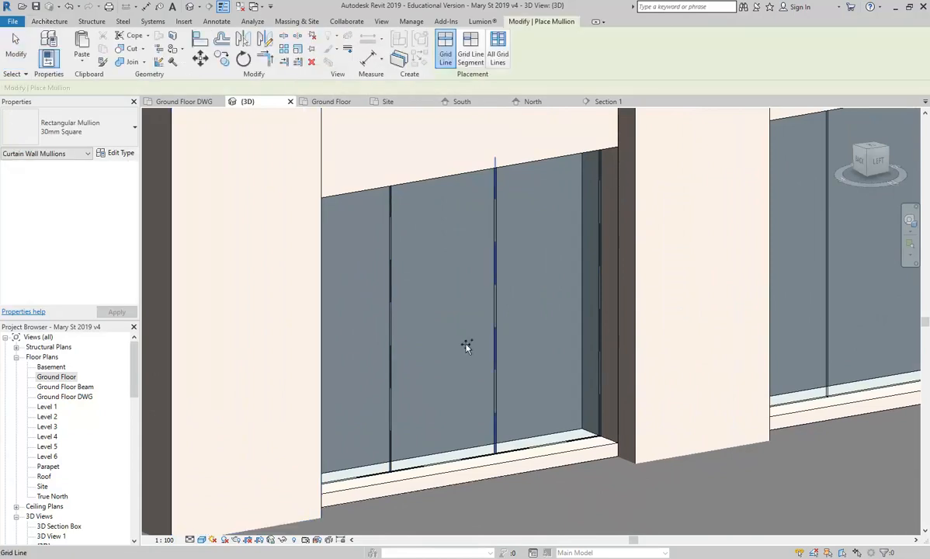
{"action": "left_click", "coordinate": [495, 378]}
{"action": "left_click", "coordinate": [392, 375]}
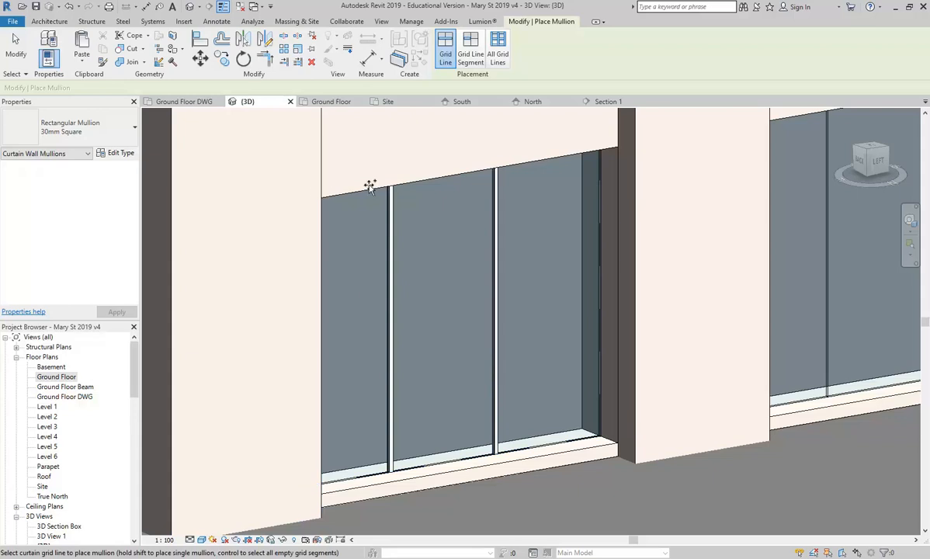
{"action": "key", "text": "Escape"}
Step: Place Rectangular Mullion 100 x 40 mullions along the bottom edge of the three-pane curtain wall on the side facade
{"action": "left_click", "coordinate": [333, 49]}
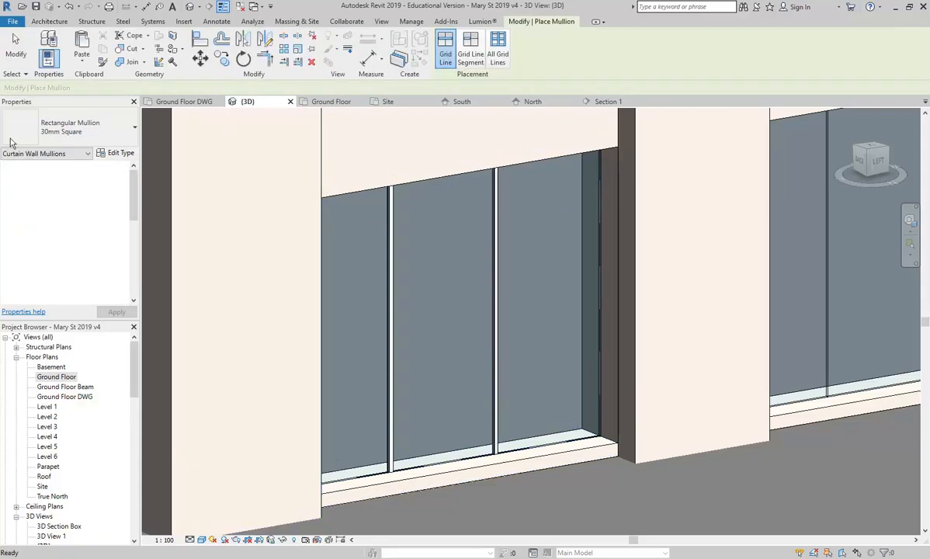
{"action": "left_click", "coordinate": [70, 127]}
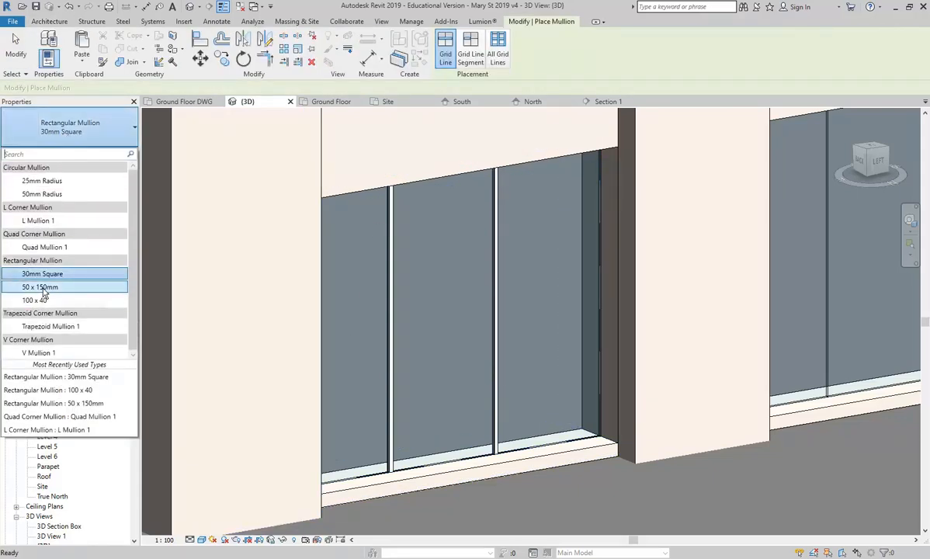
{"action": "left_click", "coordinate": [43, 300]}
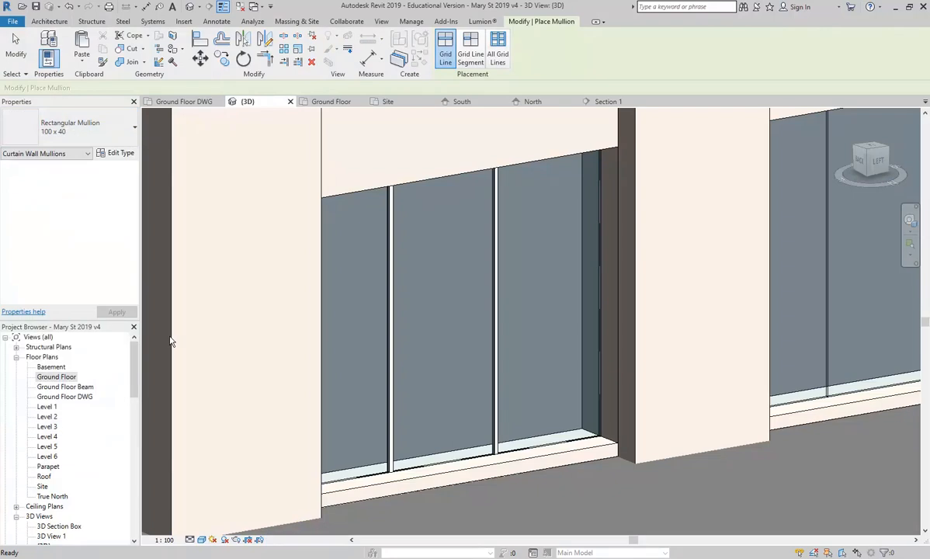
{"action": "left_click", "coordinate": [460, 460]}
{"action": "scroll", "coordinate": [435, 454], "scroll_direction": "up", "scroll_amount": 5}
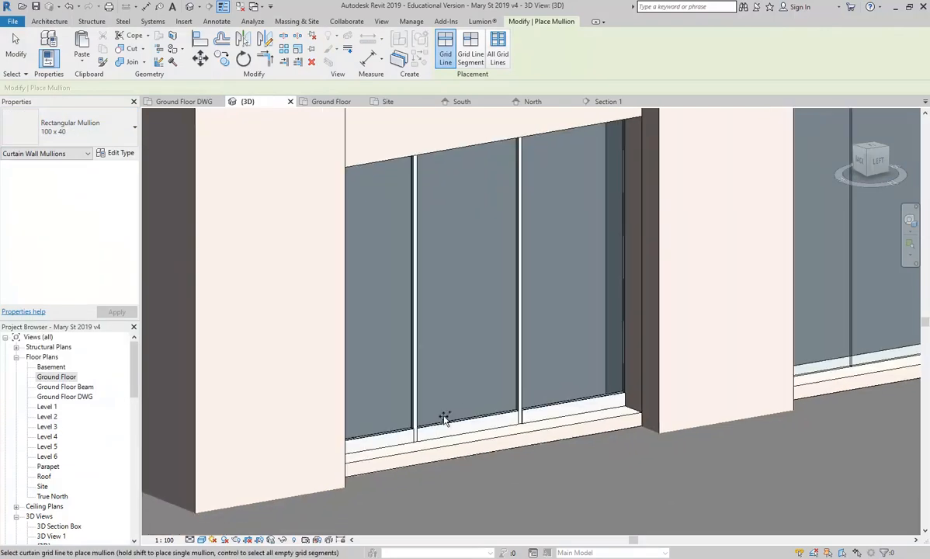
Step: Toggle both joins of the middle bottom mullion so it runs continuous past the two vertical mullions
{"action": "key", "text": "Escape"}
{"action": "left_click", "coordinate": [430, 444]}
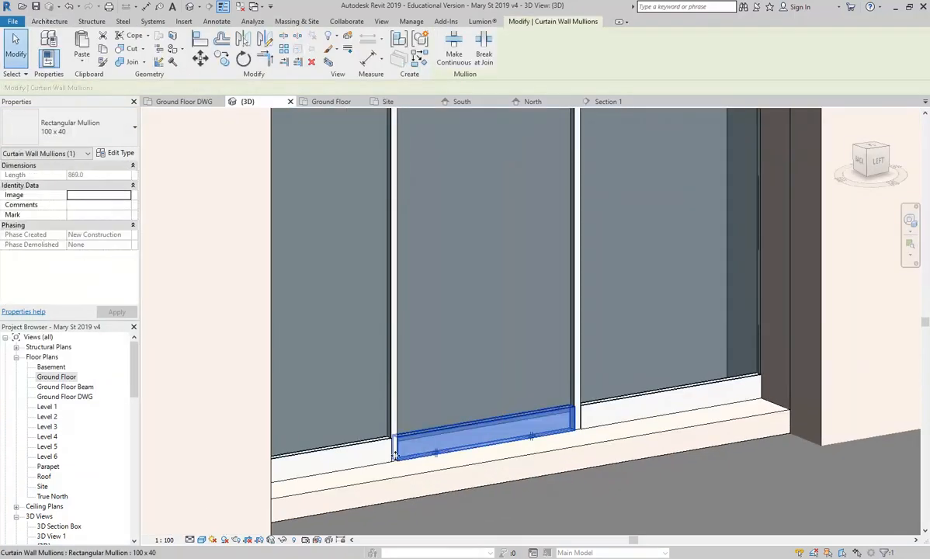
{"action": "left_click", "coordinate": [534, 436]}
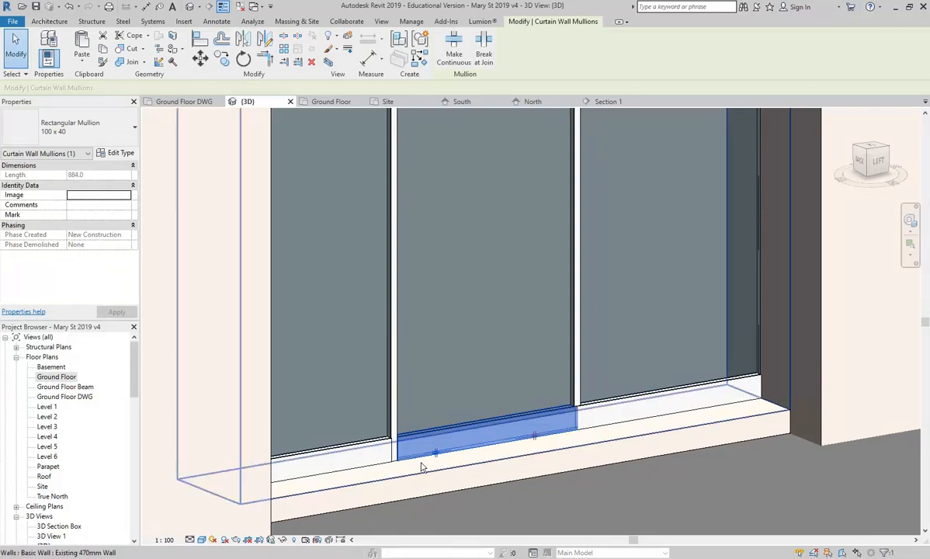
{"action": "left_click", "coordinate": [436, 455]}
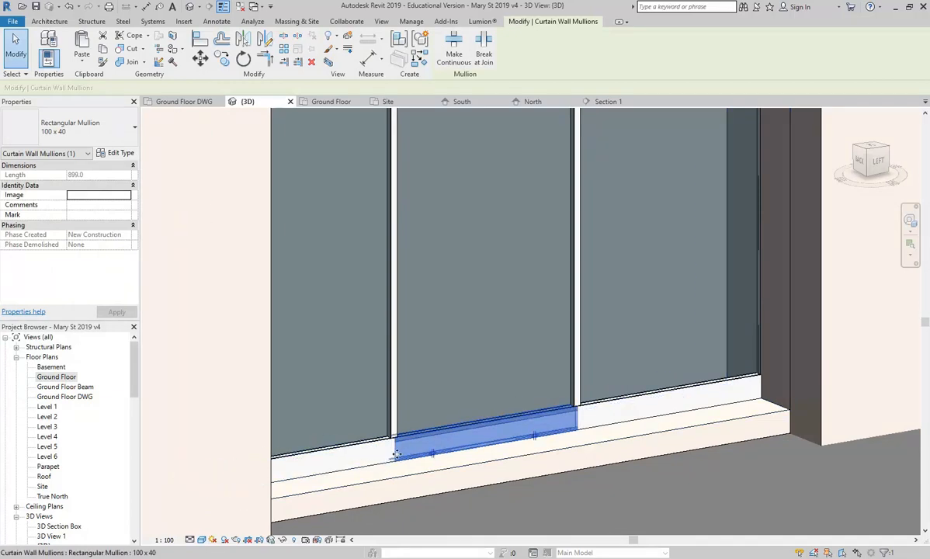
{"action": "key", "text": "Escape"}
{"action": "scroll", "coordinate": [483, 297], "scroll_direction": "down", "scroll_amount": 6}
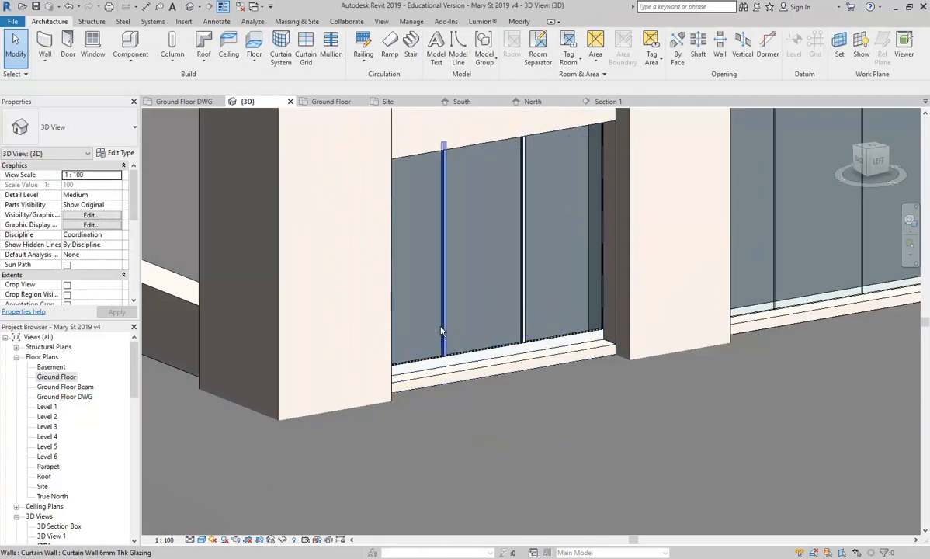
Step: Select the door bay's steel beam and the curtain walls above and below it, and copy them in the Ground Floor plan to the corner bay
{"action": "middle_click_drag", "start_coordinate": [214, 306], "coordinate": [257, 364]}
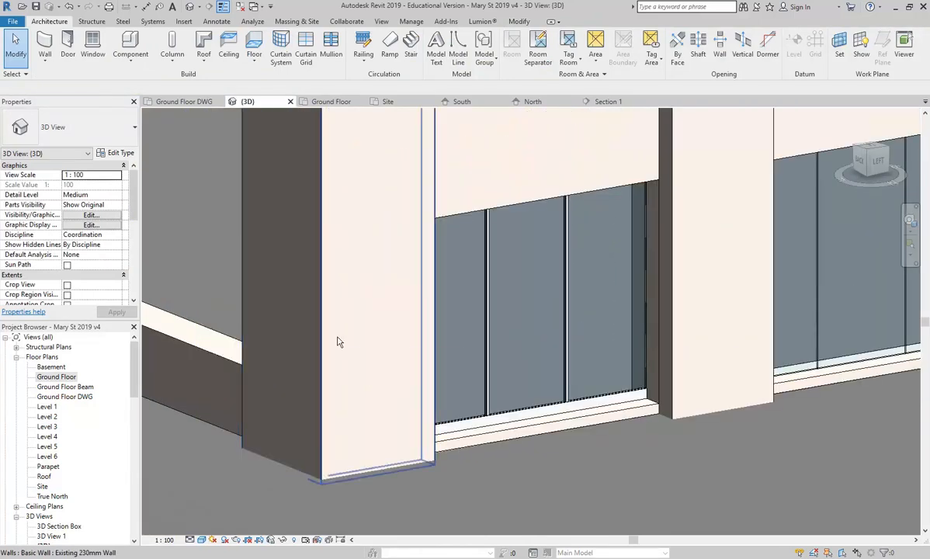
{"action": "middle_click_drag", "start_coordinate": [348, 345], "coordinate": [466, 318]}
{"action": "middle_click_drag", "start_coordinate": [297, 329], "coordinate": [332, 326], "text": "shift"}
{"action": "scroll", "coordinate": [311, 307], "scroll_direction": "down", "scroll_amount": 1}
{"action": "middle_click_drag", "start_coordinate": [299, 296], "coordinate": [612, 399]}
{"action": "middle_click_drag", "start_coordinate": [538, 396], "coordinate": [483, 406], "text": "shift"}
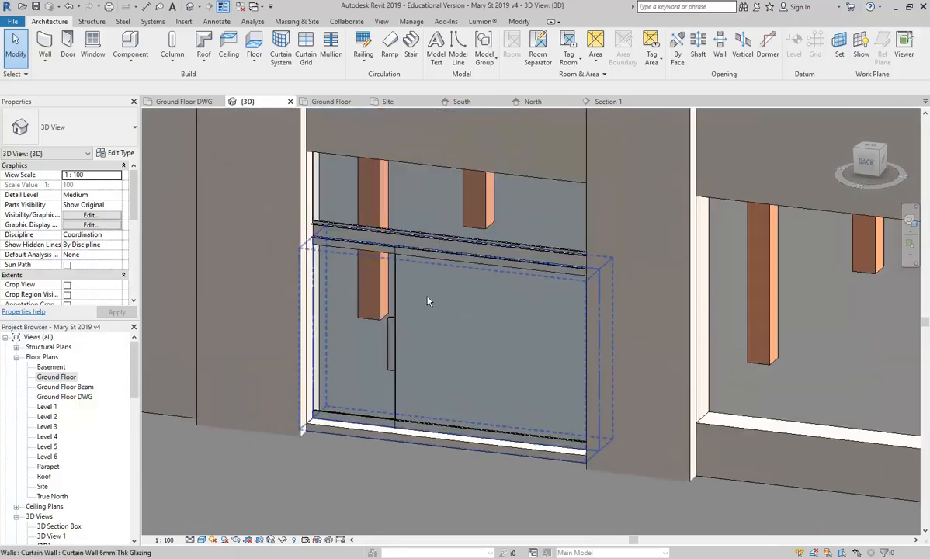
{"action": "scroll", "coordinate": [380, 263], "scroll_direction": "up", "scroll_amount": 1}
{"action": "scroll", "coordinate": [310, 233], "scroll_direction": "up", "scroll_amount": 3}
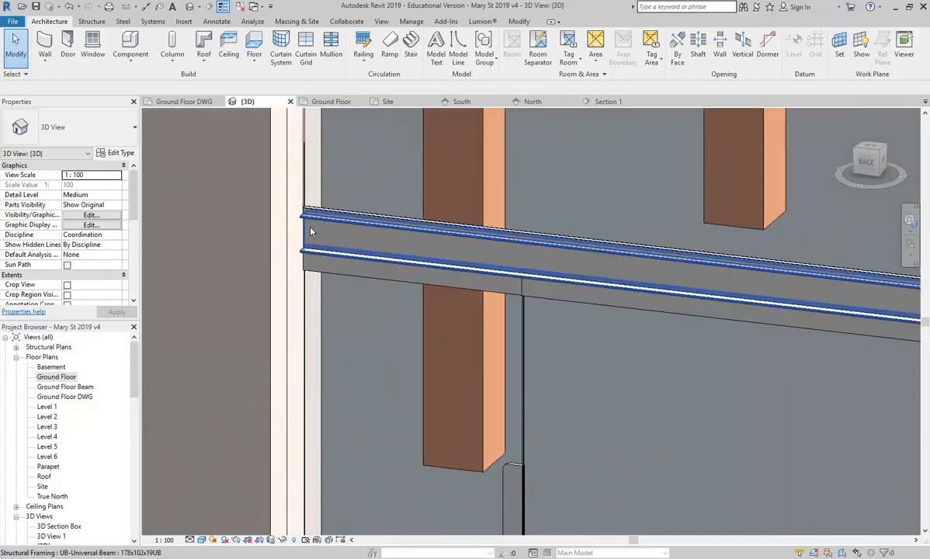
{"action": "left_click", "coordinate": [311, 231]}
{"action": "scroll", "coordinate": [310, 256], "scroll_direction": "down", "scroll_amount": 3}
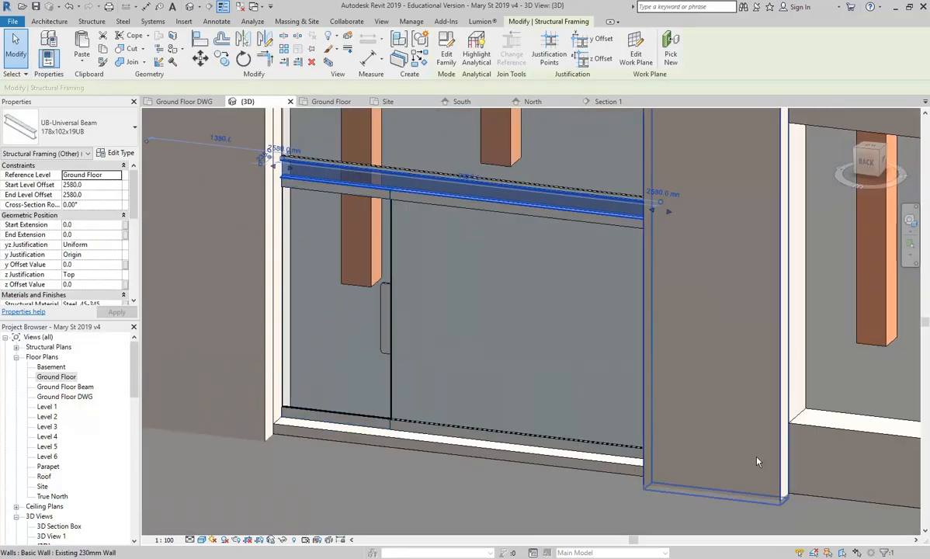
{"action": "left_click", "coordinate": [479, 369], "text": "ctrl"}
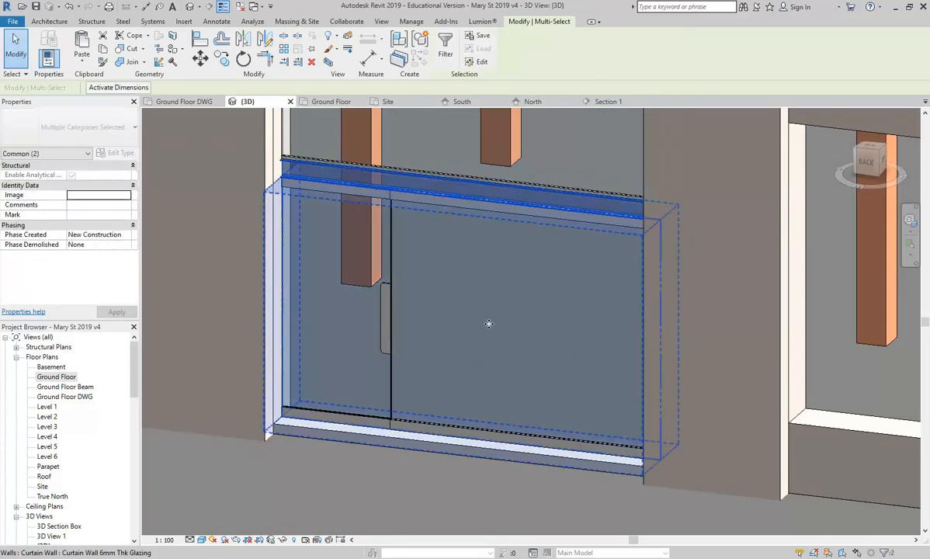
{"action": "scroll", "coordinate": [427, 393], "scroll_direction": "down", "scroll_amount": 3}
{"action": "middle_click_drag", "start_coordinate": [497, 280], "coordinate": [427, 253]}
{"action": "left_click", "coordinate": [61, 378]}
{"action": "double_click", "coordinate": [62, 377]}
{"action": "scroll", "coordinate": [434, 311], "scroll_direction": "up", "scroll_amount": 5}
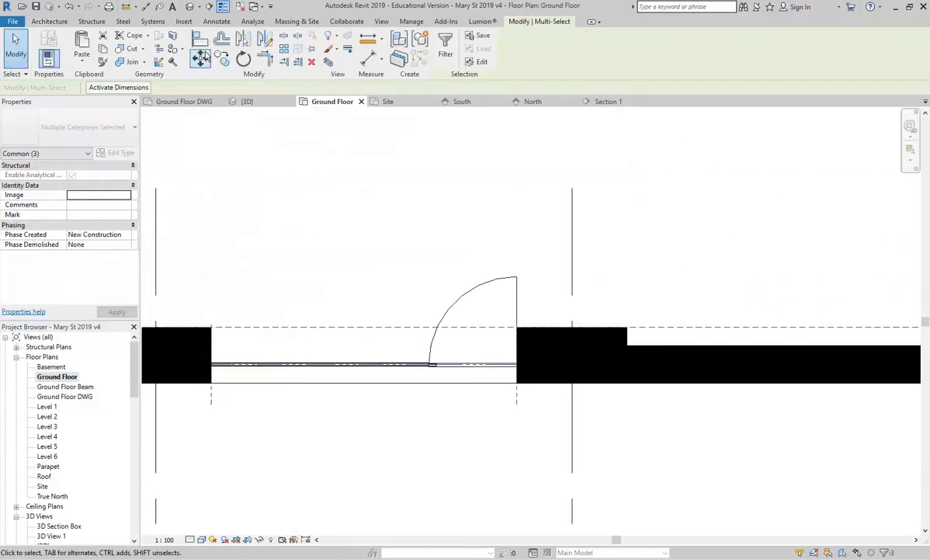
{"action": "left_click", "coordinate": [222, 60]}
{"action": "scroll", "coordinate": [272, 372], "scroll_direction": "down", "scroll_amount": 2}
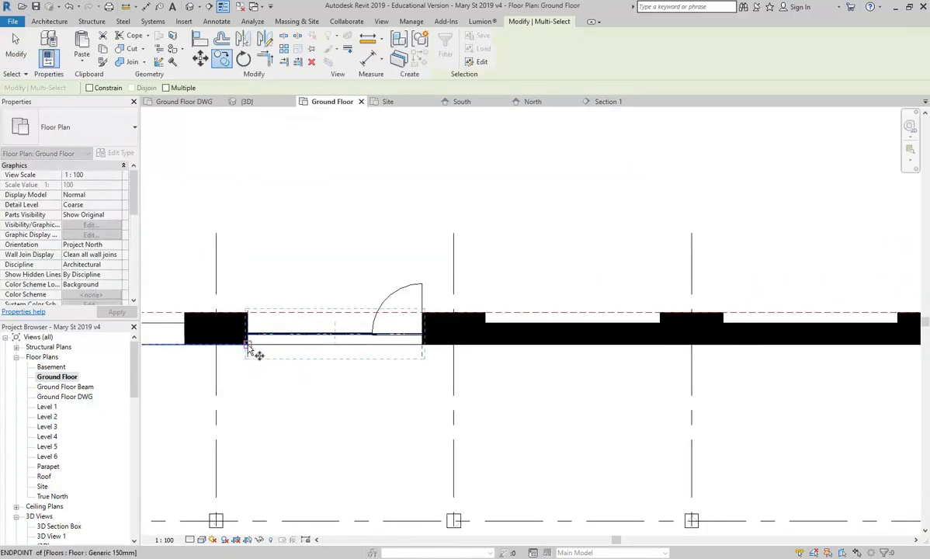
{"action": "left_click", "coordinate": [247, 315]}
{"action": "scroll", "coordinate": [455, 326], "scroll_direction": "down", "scroll_amount": 2}
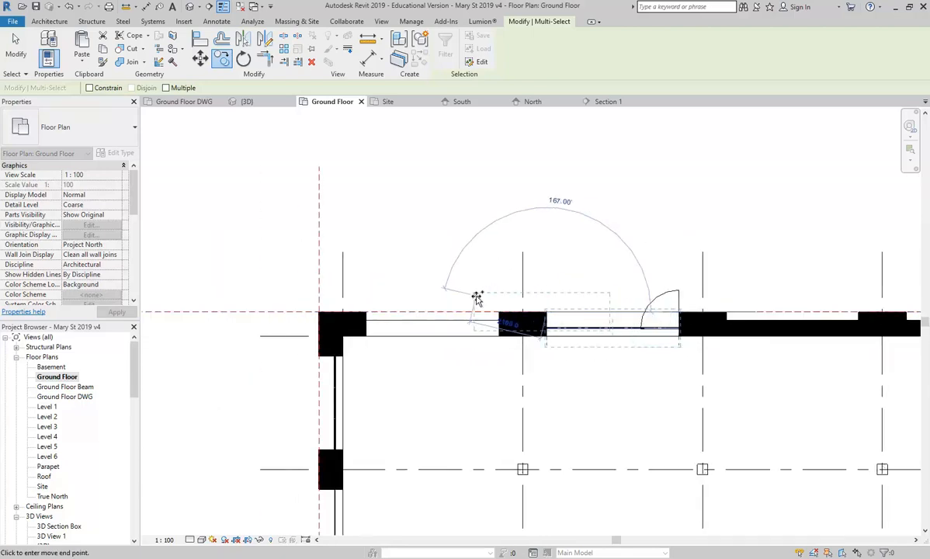
{"action": "scroll", "coordinate": [448, 303], "scroll_direction": "up", "scroll_amount": 2}
{"action": "left_click", "coordinate": [303, 320]}
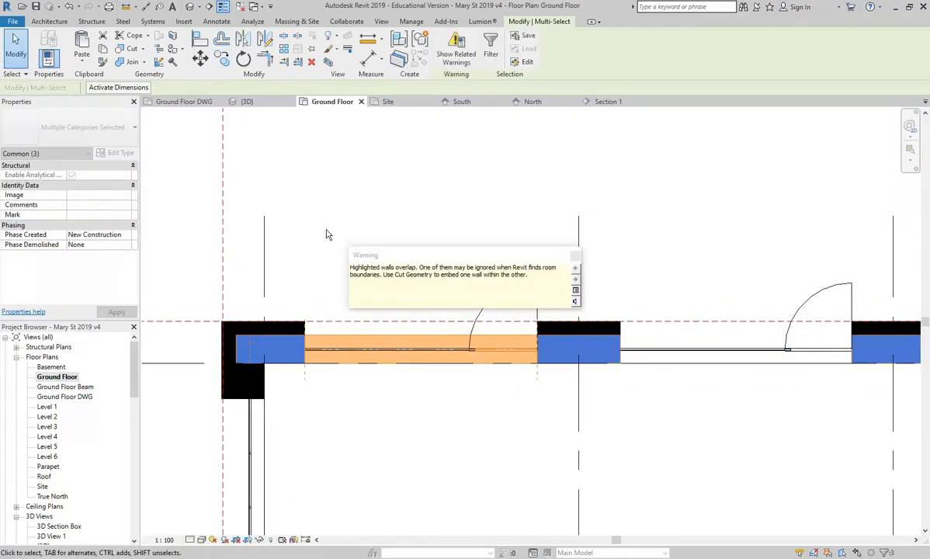
{"action": "key", "text": "Escape"}
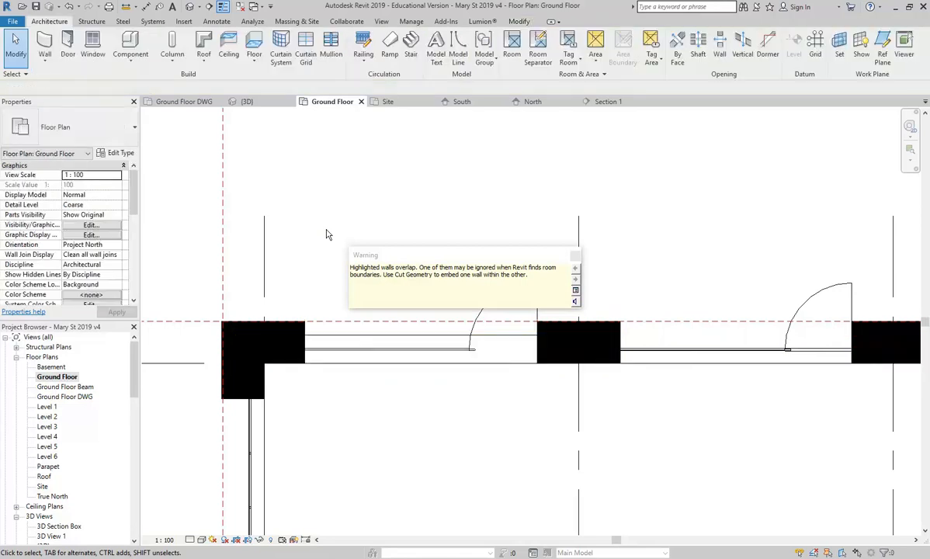
Step: Raise the base of the copied lower curtain wall in the corner bay to the sill, at a base offset of 600
{"action": "left_click", "coordinate": [340, 355]}
{"action": "scroll", "coordinate": [340, 355], "scroll_direction": "up", "scroll_amount": 3}
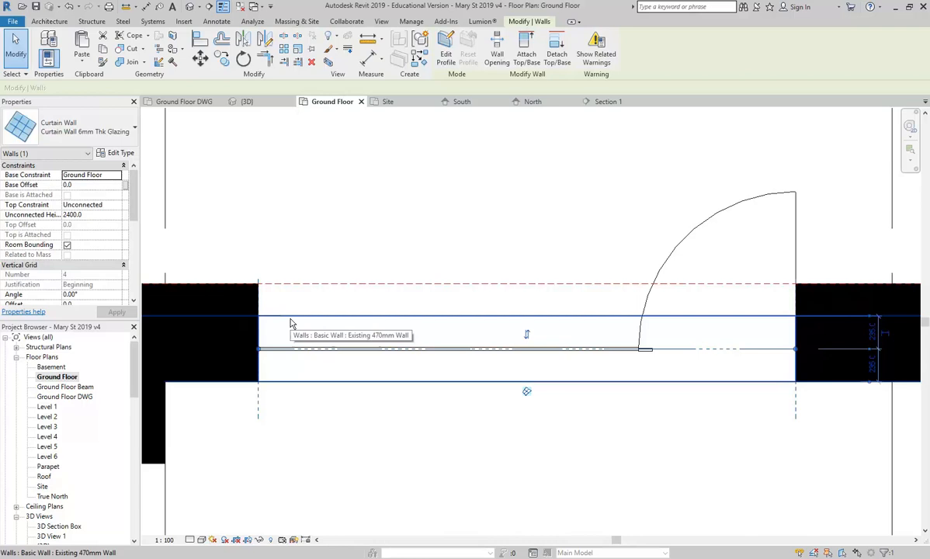
{"action": "left_click", "coordinate": [318, 226]}
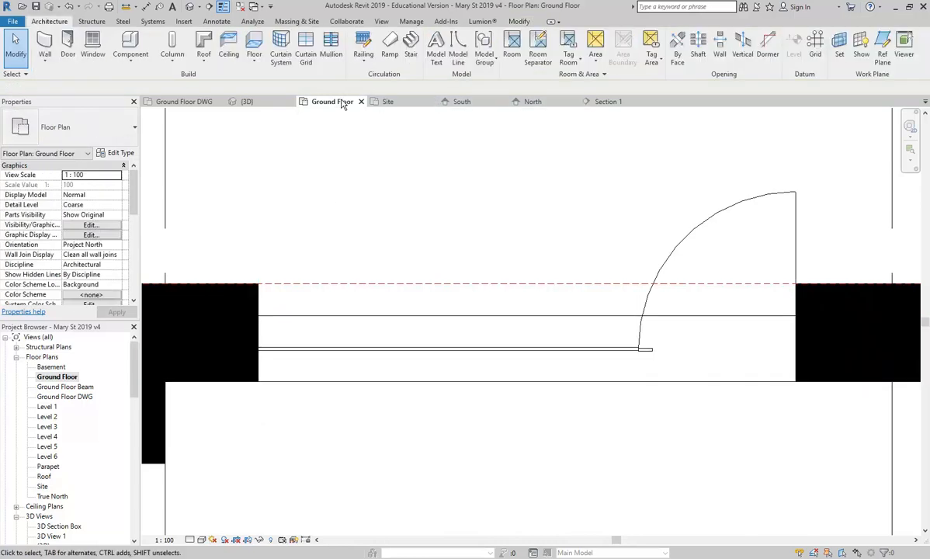
{"action": "left_click", "coordinate": [259, 104]}
{"action": "scroll", "coordinate": [275, 135], "scroll_direction": "down", "scroll_amount": 3}
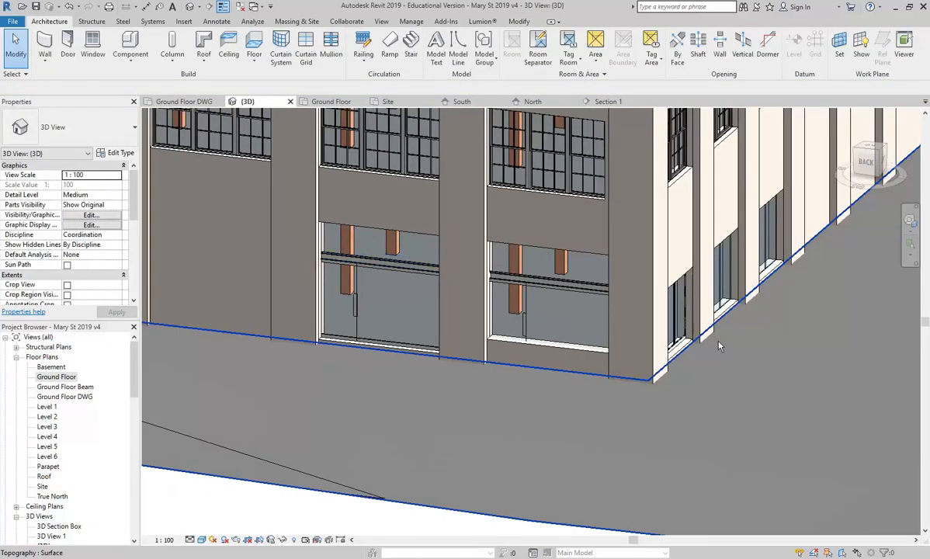
{"action": "scroll", "coordinate": [494, 321], "scroll_direction": "up", "scroll_amount": 4}
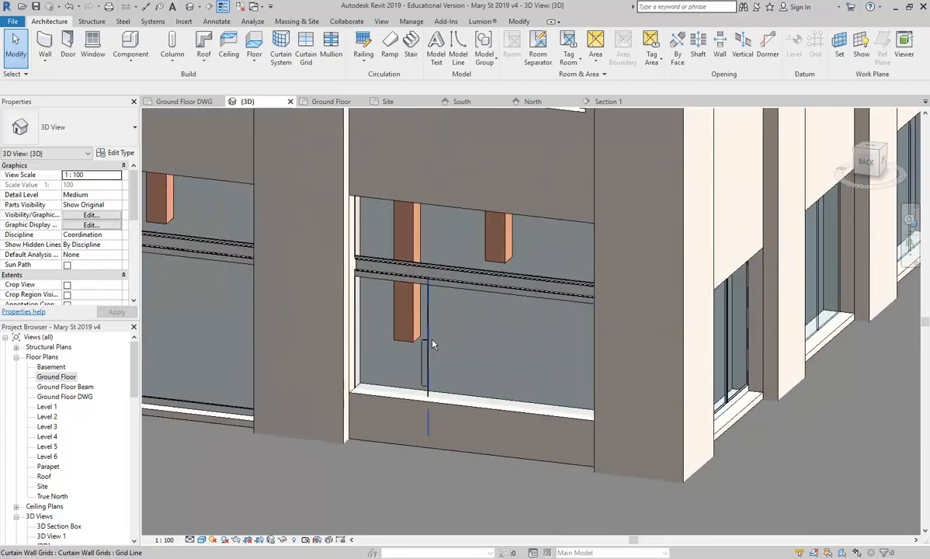
{"action": "left_click", "coordinate": [461, 373]}
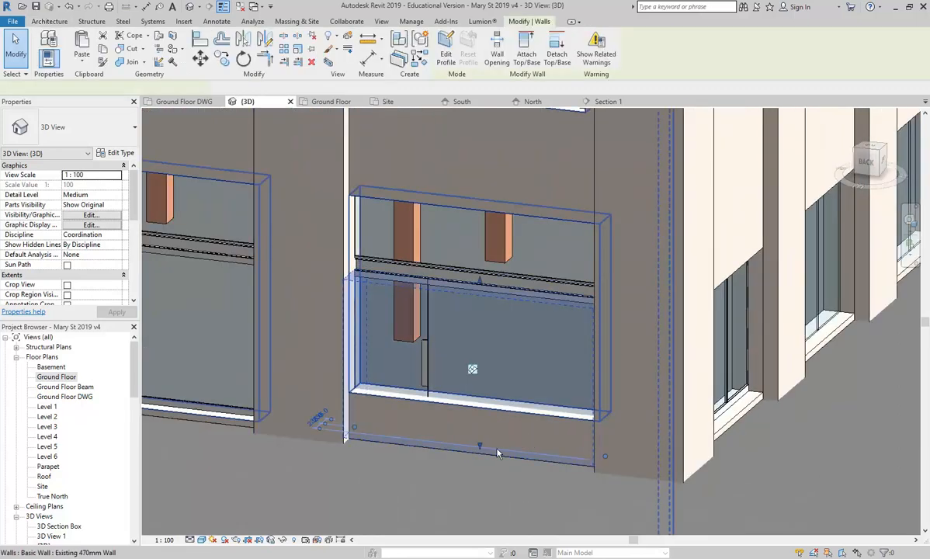
{"action": "left_click", "coordinate": [484, 403]}
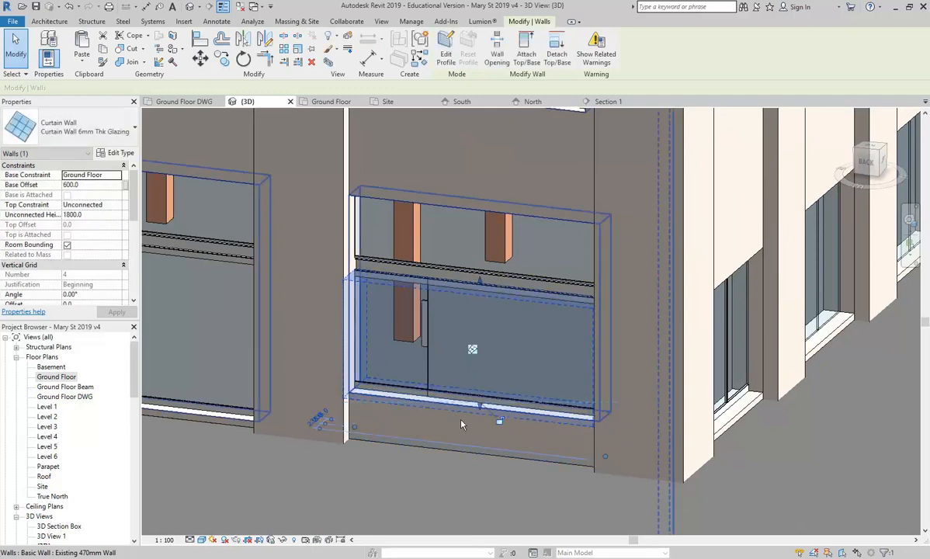
Step: Check the shopfront window in Street View and replace the door in the copied lower curtain wall with a glazed system panel
{"action": "scroll", "coordinate": [462, 424], "scroll_direction": "up", "scroll_amount": 3}
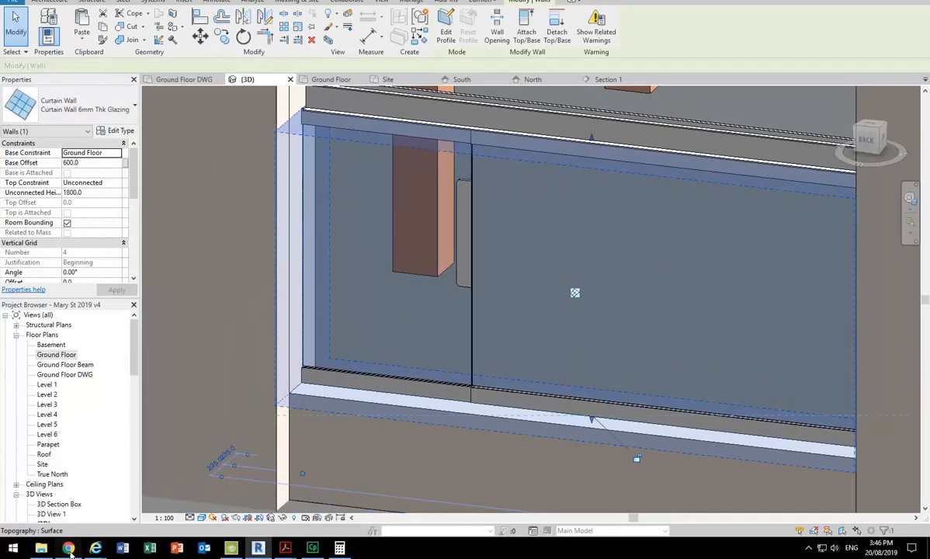
{"action": "left_click", "coordinate": [69, 549]}
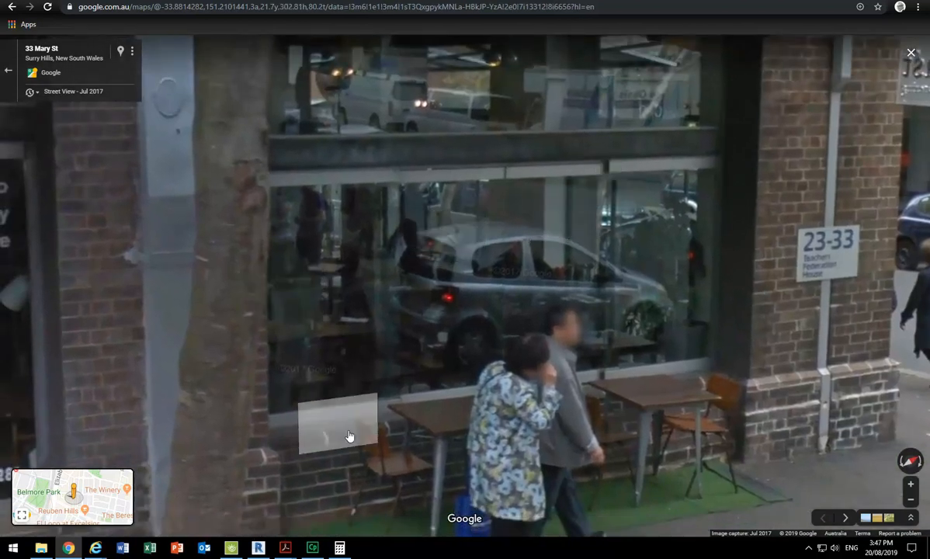
{"action": "left_click", "coordinate": [258, 548]}
{"action": "key", "text": "Escape"}
{"action": "scroll", "coordinate": [474, 307], "scroll_direction": "up", "scroll_amount": 2}
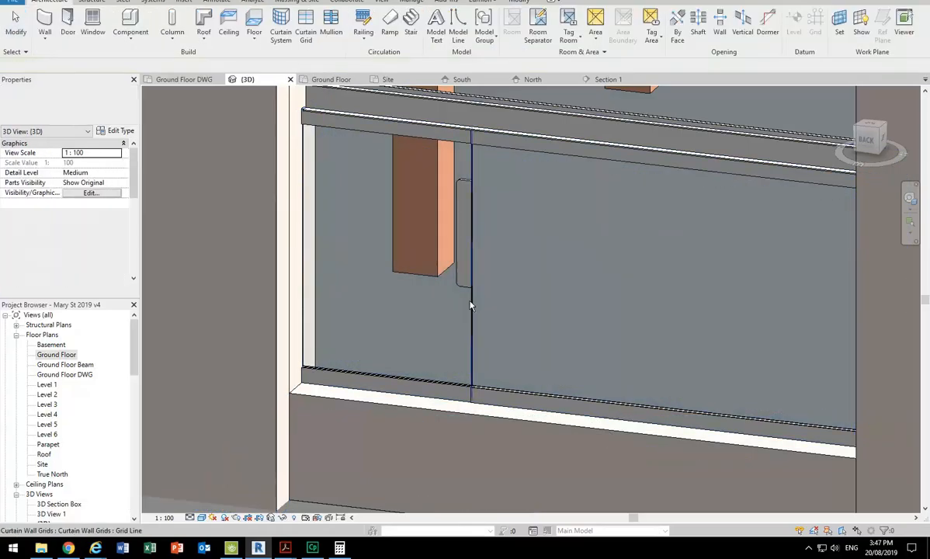
{"action": "left_click", "coordinate": [453, 307]}
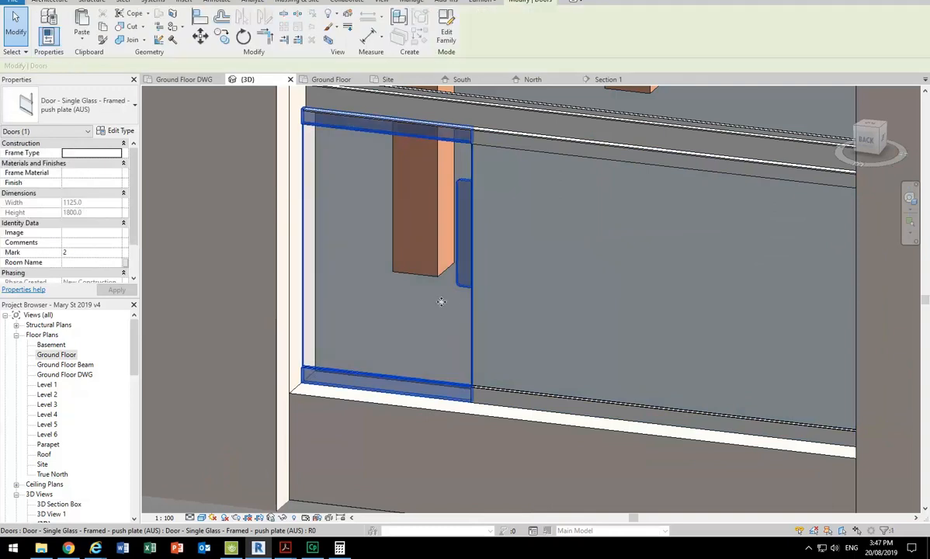
{"action": "left_click", "coordinate": [85, 105]}
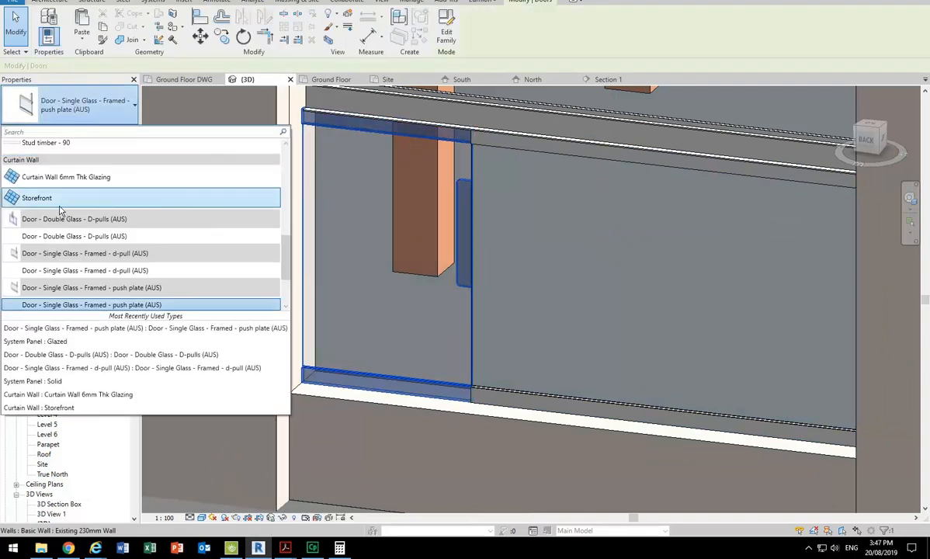
{"action": "scroll", "coordinate": [49, 289], "scroll_direction": "down", "scroll_amount": 2}
{"action": "left_click", "coordinate": [49, 292]}
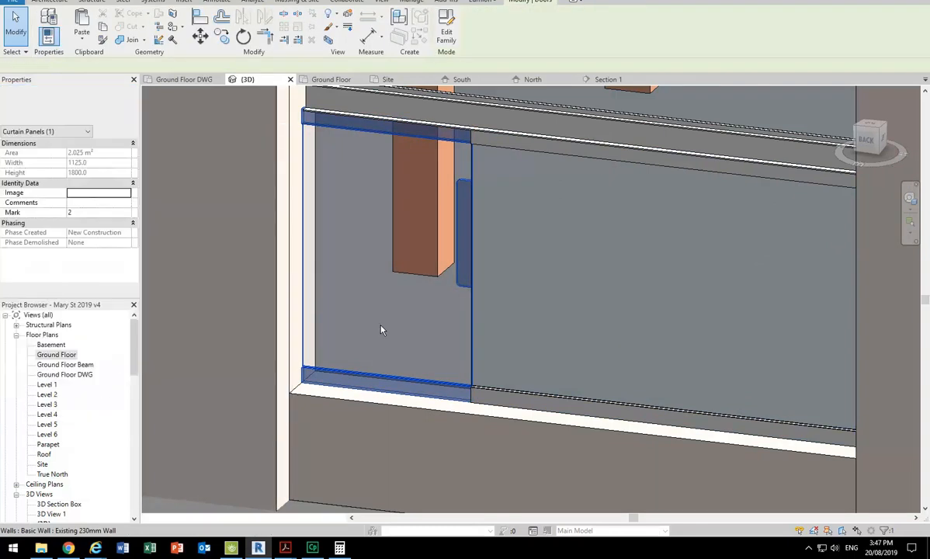
{"action": "middle_click_drag", "start_coordinate": [525, 291], "coordinate": [466, 267]}
{"action": "key", "text": "Escape"}
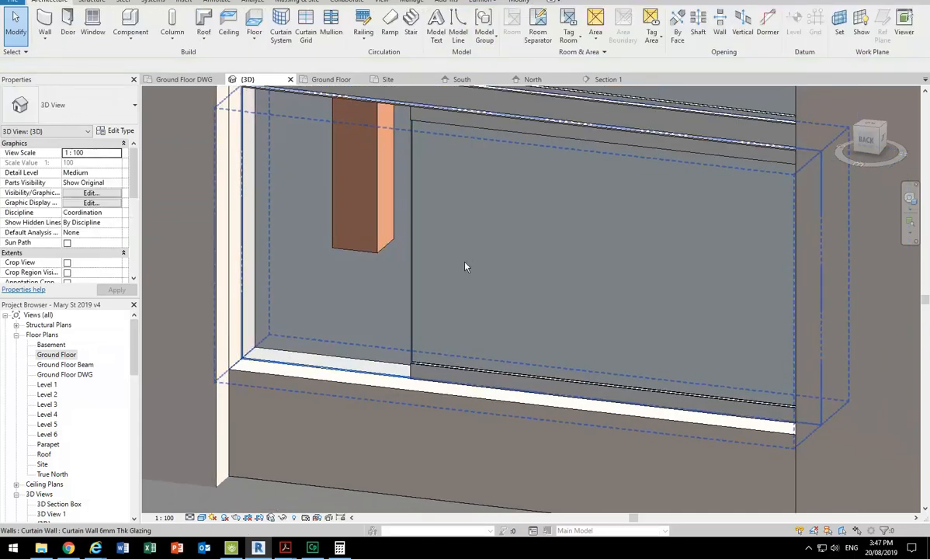
Step: Add two vertical curtain grid lines about 840 mm apart across the wide pane of the corner bay's lower glazing
{"action": "left_click", "coordinate": [306, 29]}
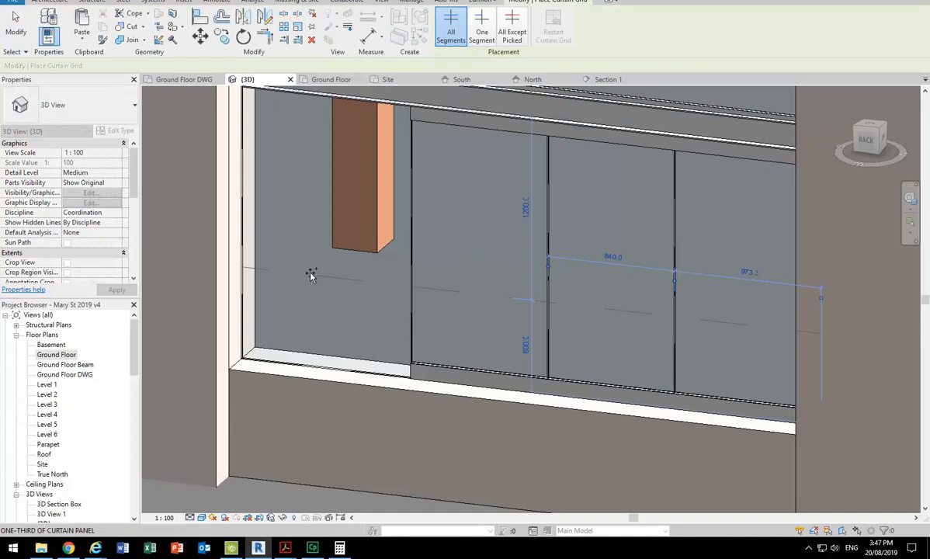
{"action": "key", "text": "Escape"}
{"action": "middle_click_drag", "start_coordinate": [297, 270], "coordinate": [322, 292]}
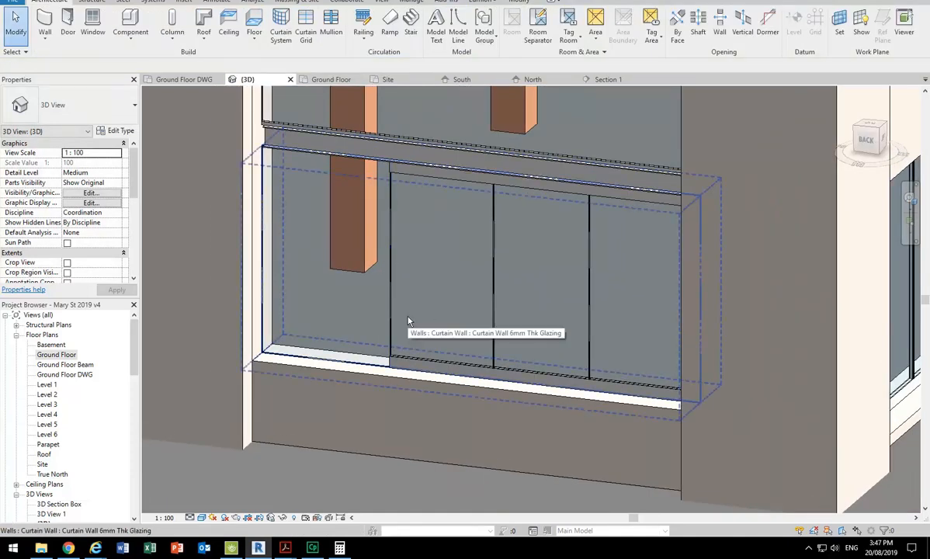
Step: In the North elevation, delete the three mullion segments along the head of the corner bay's lower curtain wall
{"action": "left_click", "coordinate": [533, 79]}
{"action": "scroll", "coordinate": [469, 267], "scroll_direction": "down", "scroll_amount": 3}
{"action": "scroll", "coordinate": [435, 287], "scroll_direction": "up", "scroll_amount": 4}
{"action": "scroll", "coordinate": [427, 295], "scroll_direction": "up", "scroll_amount": 3}
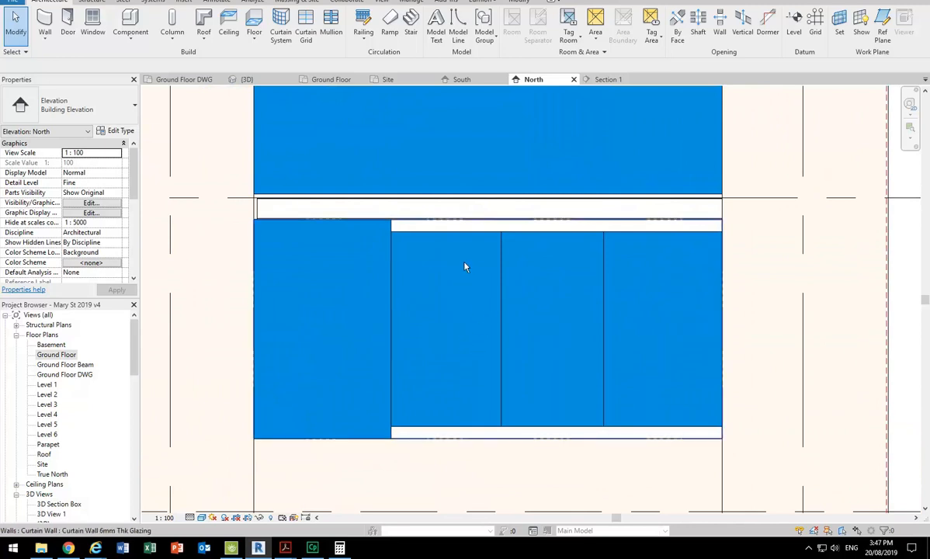
{"action": "left_click", "coordinate": [432, 237]}
{"action": "key", "text": "Delete"}
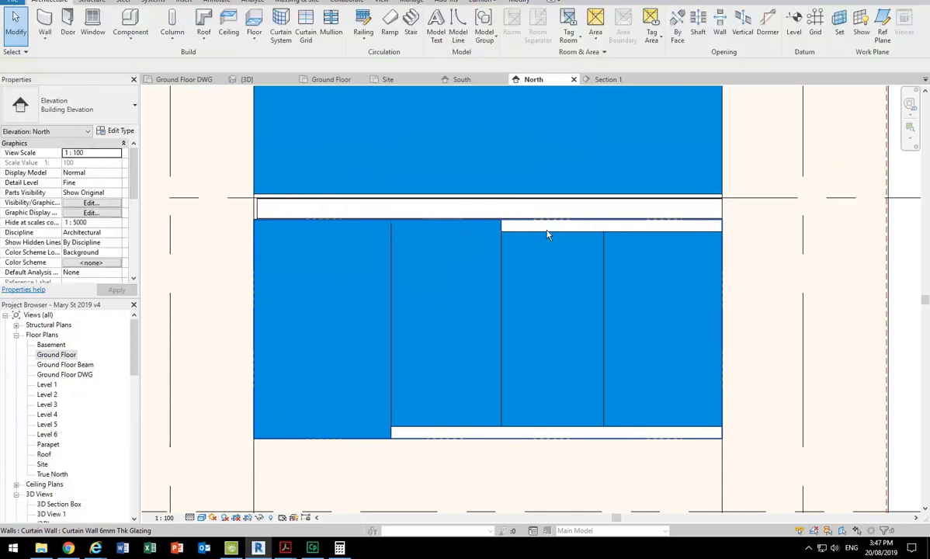
{"action": "left_click", "coordinate": [546, 229]}
{"action": "key", "text": "Delete"}
{"action": "left_click", "coordinate": [652, 235]}
{"action": "key", "text": "Escape"}
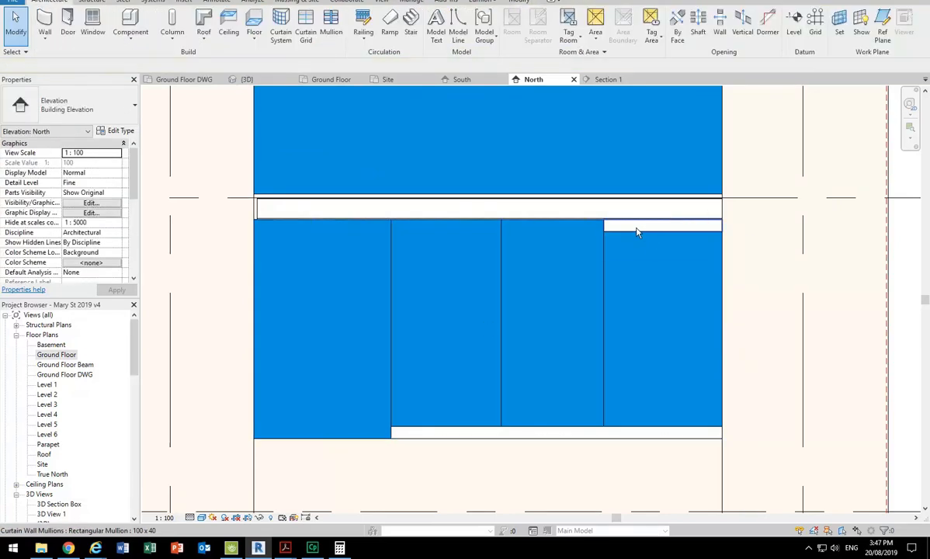
{"action": "left_click", "coordinate": [637, 232]}
{"action": "key", "text": "Delete"}
Step: Delete the three mullion segments along the sill of the corner bay's lower curtain wall
{"action": "left_click", "coordinate": [633, 433]}
{"action": "key", "text": "Delete"}
{"action": "left_click", "coordinate": [547, 433]}
{"action": "key", "text": "Delete"}
{"action": "left_click", "coordinate": [458, 435]}
{"action": "key", "text": "Delete"}
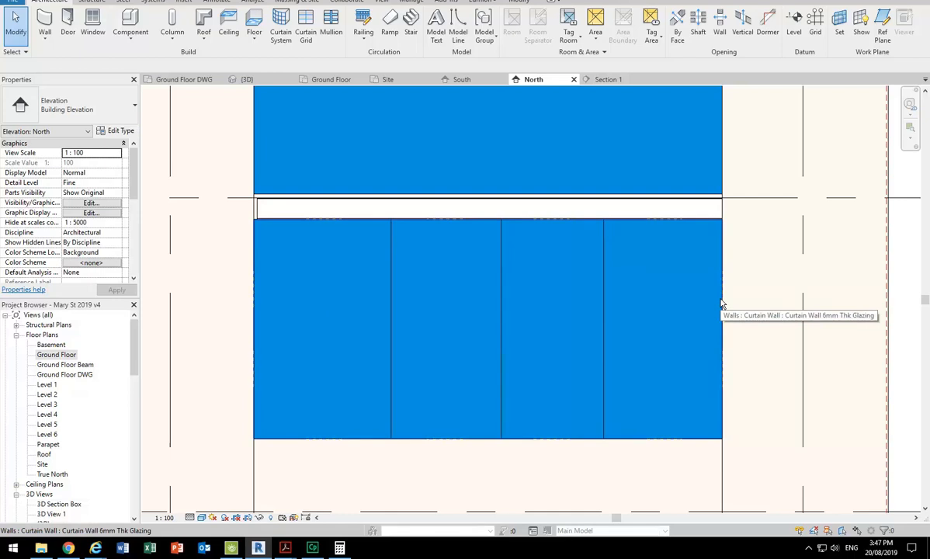
Step: Place an aligned dimension string across the corner bay's lower glazing, from wall edge to wall edge through all three vertical grid lines
{"action": "left_click", "coordinate": [393, 335]}
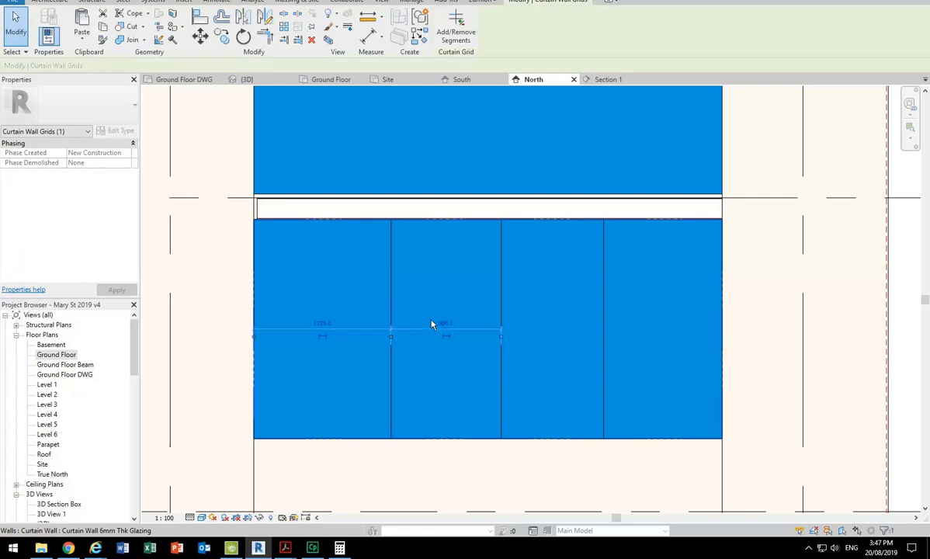
{"action": "left_click", "coordinate": [368, 39]}
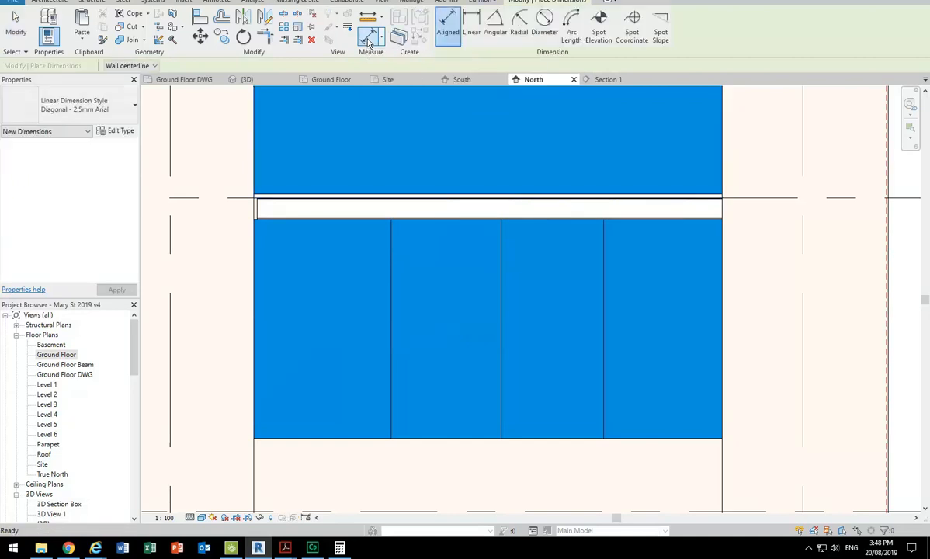
{"action": "left_click", "coordinate": [254, 360]}
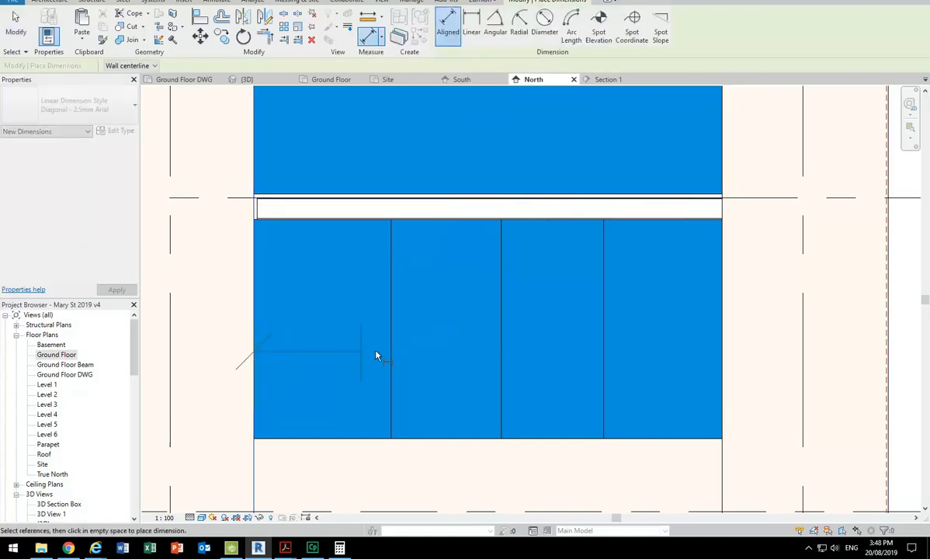
{"action": "left_click", "coordinate": [391, 352]}
{"action": "left_click", "coordinate": [501, 339]}
{"action": "left_click", "coordinate": [605, 339]}
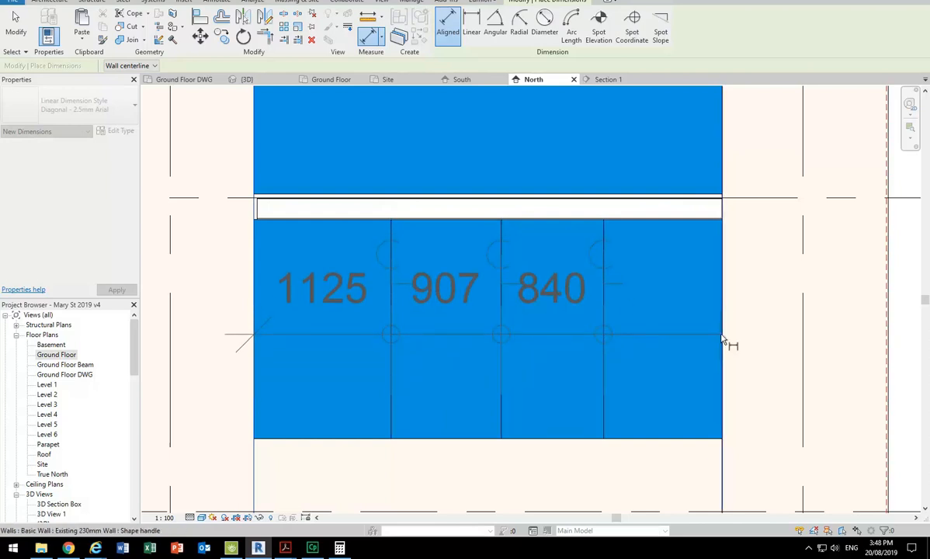
{"action": "left_click", "coordinate": [724, 339]}
{"action": "scroll", "coordinate": [572, 229], "scroll_direction": "down", "scroll_amount": 2}
{"action": "left_click", "coordinate": [528, 428]}
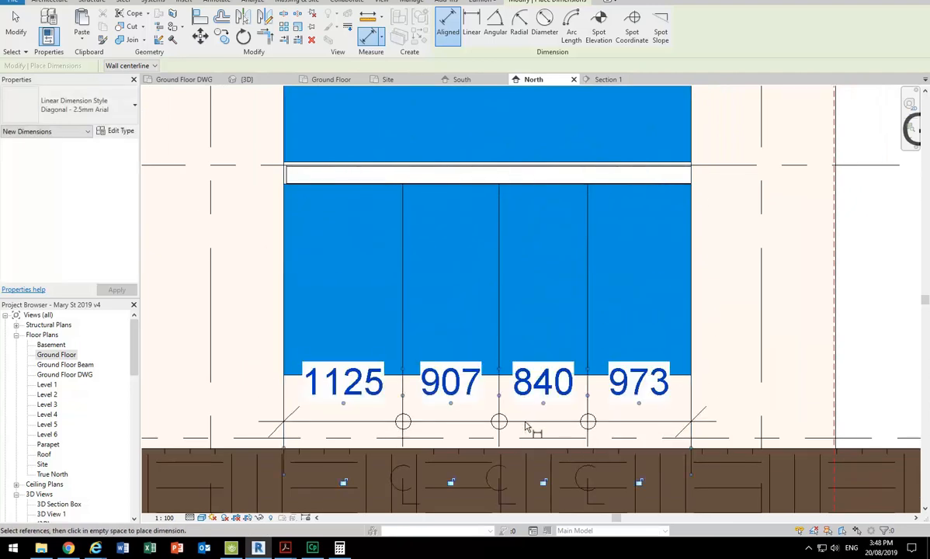
Step: Make the dimensioned pane widths equal and move the dimension string down below ground level
{"action": "scroll", "coordinate": [525, 417], "scroll_direction": "down", "scroll_amount": 3}
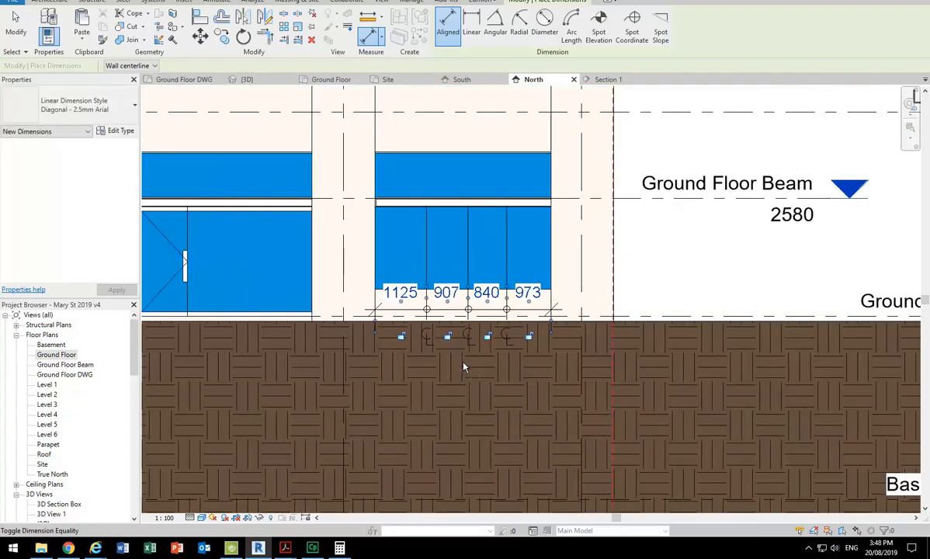
{"action": "left_click", "coordinate": [465, 370]}
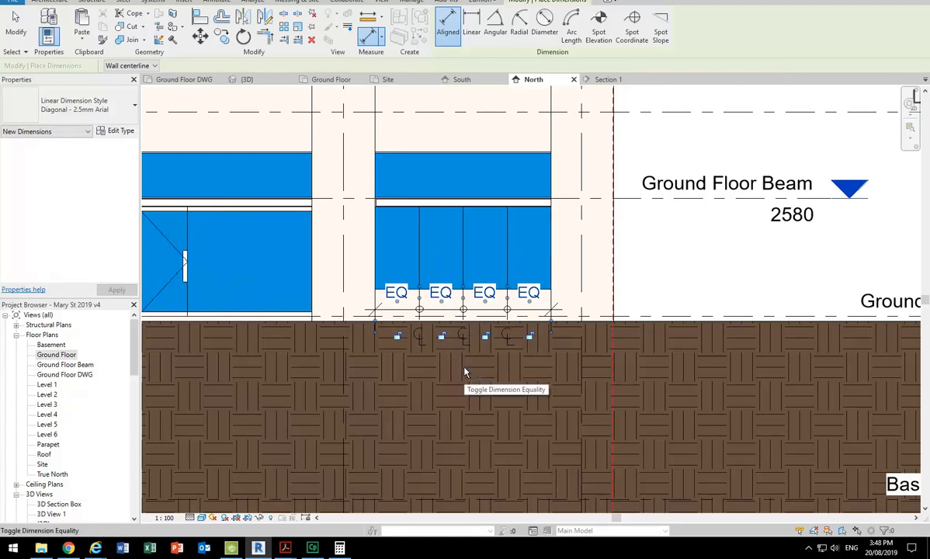
{"action": "scroll", "coordinate": [434, 302], "scroll_direction": "up", "scroll_amount": 3}
{"action": "key", "text": "Escape"}
{"action": "left_click", "coordinate": [454, 317]}
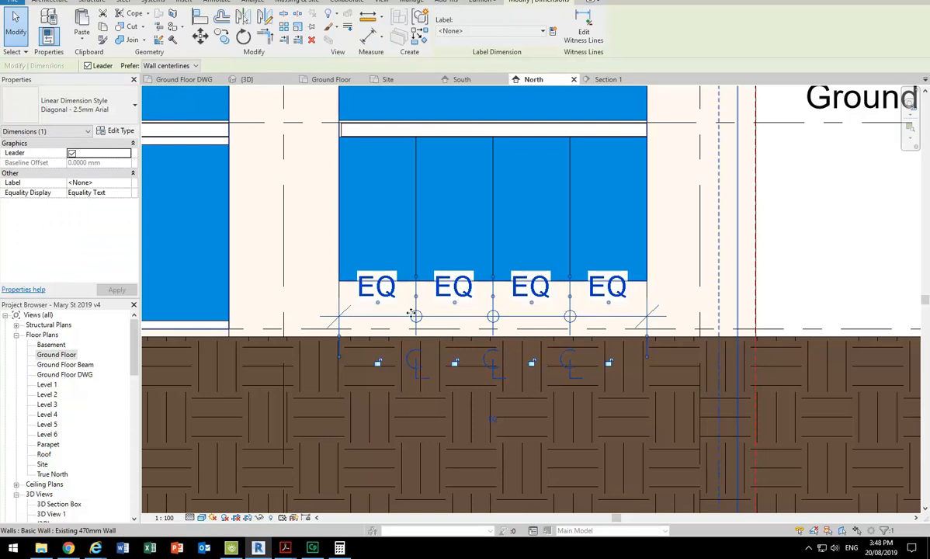
{"action": "left_click_drag", "start_coordinate": [376, 316], "coordinate": [372, 409]}
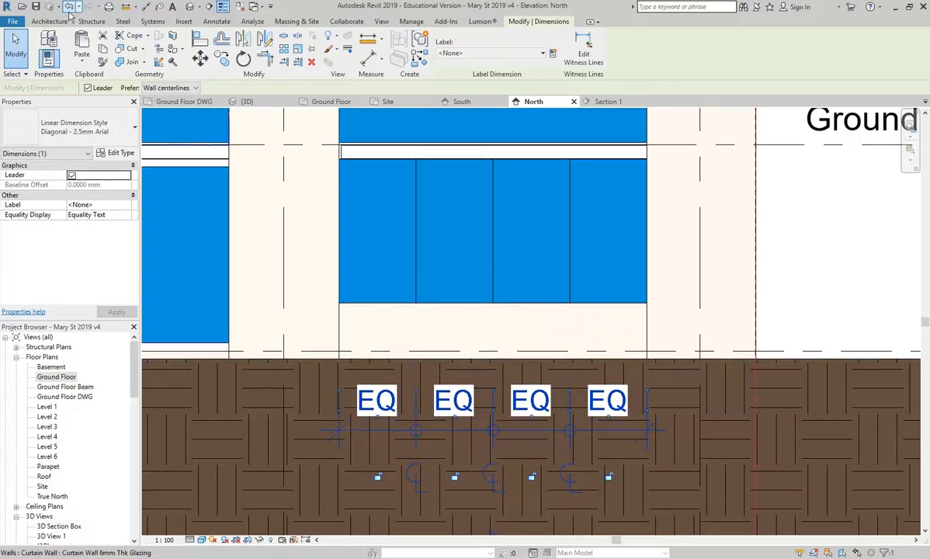
Step: Undo the dimension string across the lower glazing together with its move and equal spacing
{"action": "left_click", "coordinate": [68, 0]}
{"action": "left_click", "coordinate": [69, 8]}
{"action": "left_click", "coordinate": [69, 7]}
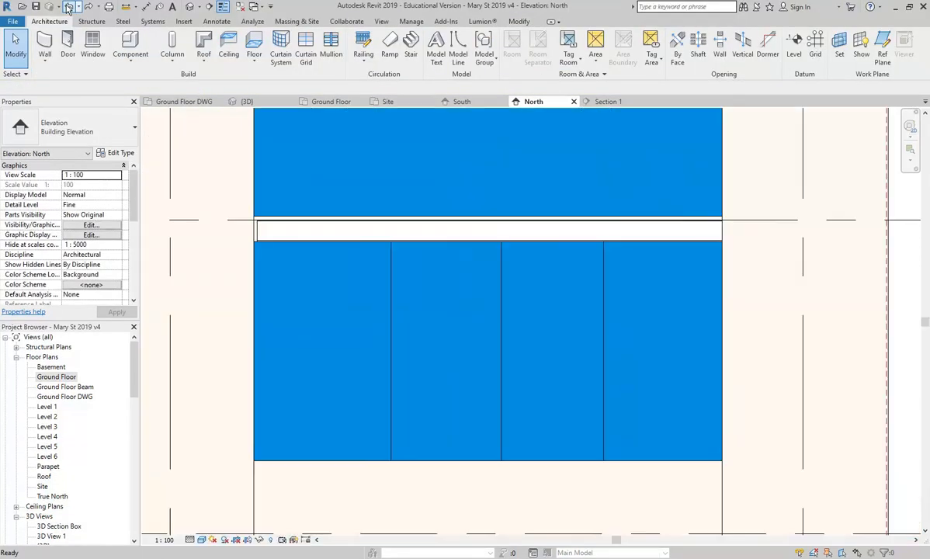
Step: Place an aligned dimension string below ground level, referencing both wall edges and the three vertical grid lines of the corner bay's lower glazing
{"action": "left_click", "coordinate": [519, 22]}
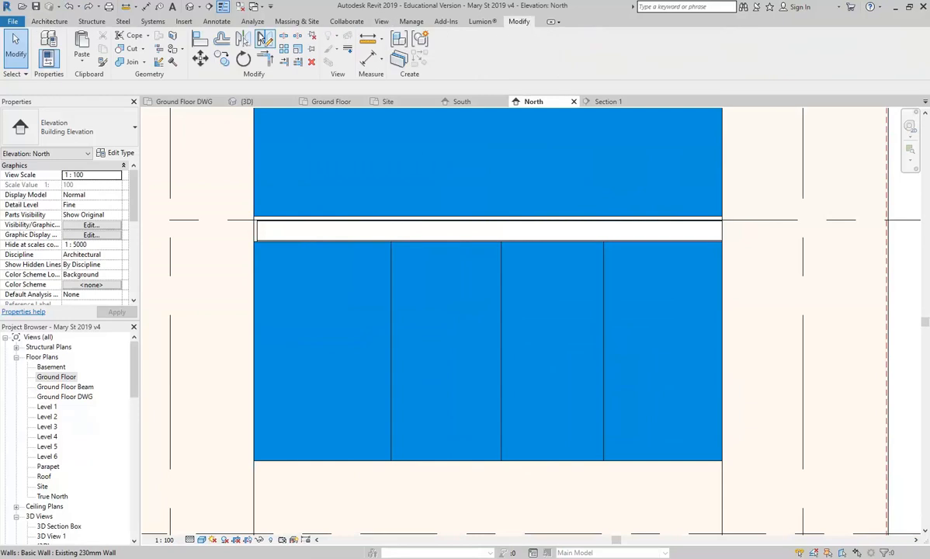
{"action": "left_click", "coordinate": [369, 60]}
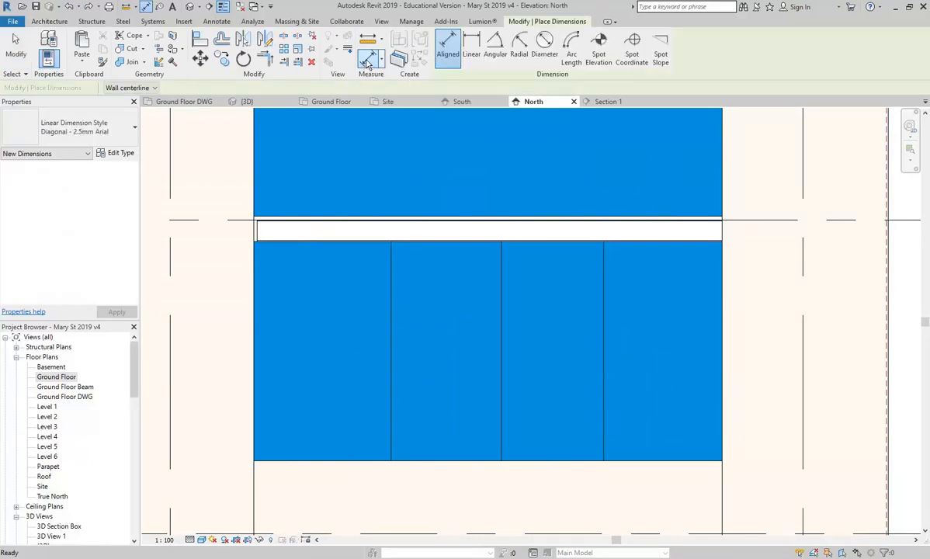
{"action": "left_click", "coordinate": [254, 339]}
{"action": "left_click", "coordinate": [391, 336]}
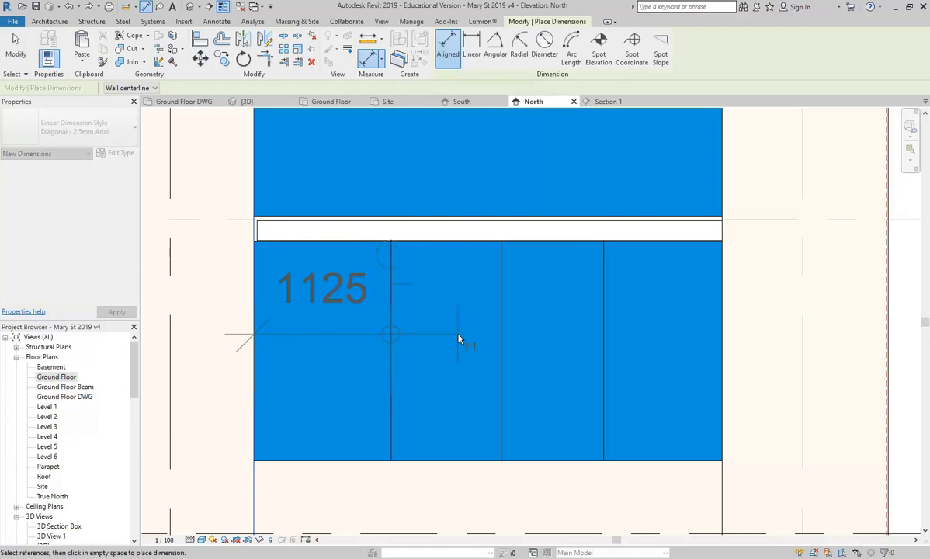
{"action": "left_click", "coordinate": [501, 335]}
{"action": "left_click", "coordinate": [605, 311]}
{"action": "left_click", "coordinate": [724, 340]}
{"action": "scroll", "coordinate": [726, 342], "scroll_direction": "down", "scroll_amount": 2}
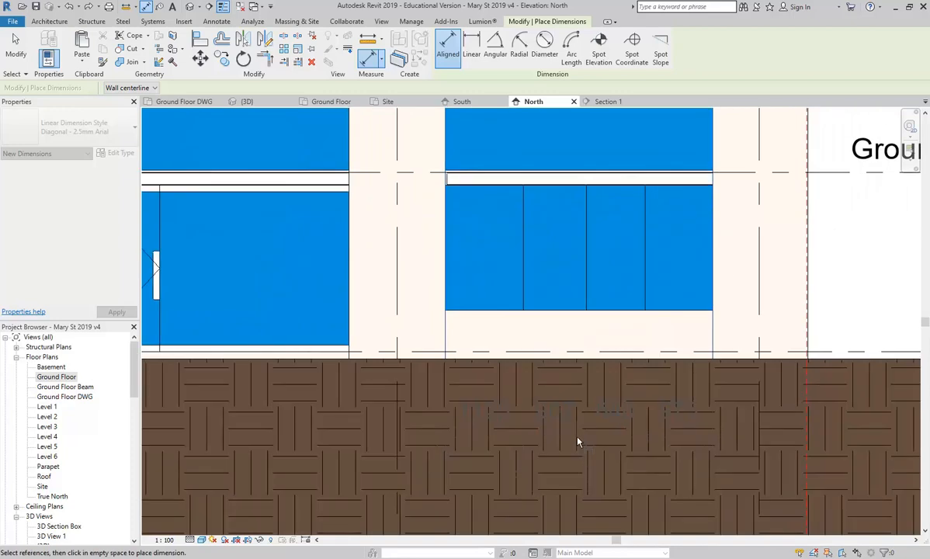
{"action": "left_click", "coordinate": [577, 422]}
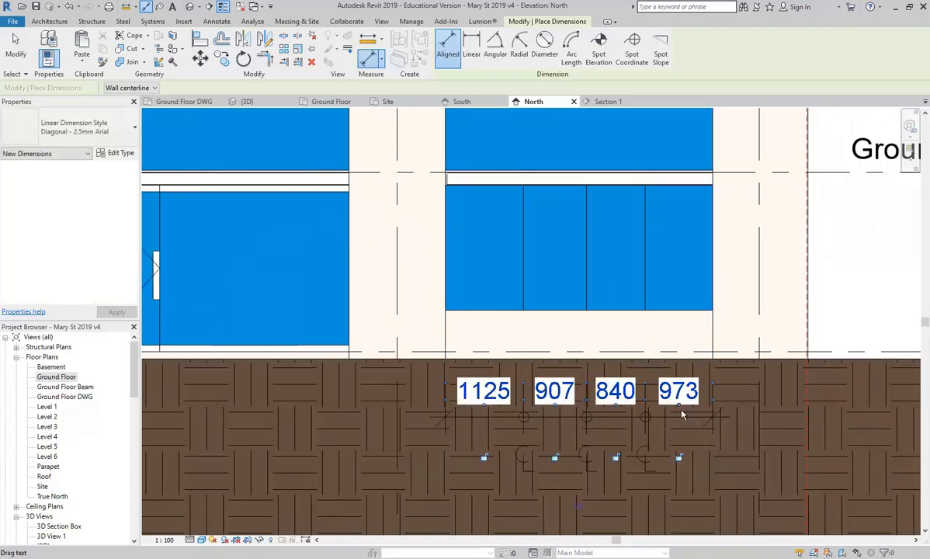
{"action": "key", "text": "Escape"}
{"action": "key", "text": "Escape"}
Step: Move the dimension string above the corner bay's upper glazing and apply the equality constraint to space the grid lines evenly
{"action": "left_click", "coordinate": [594, 419]}
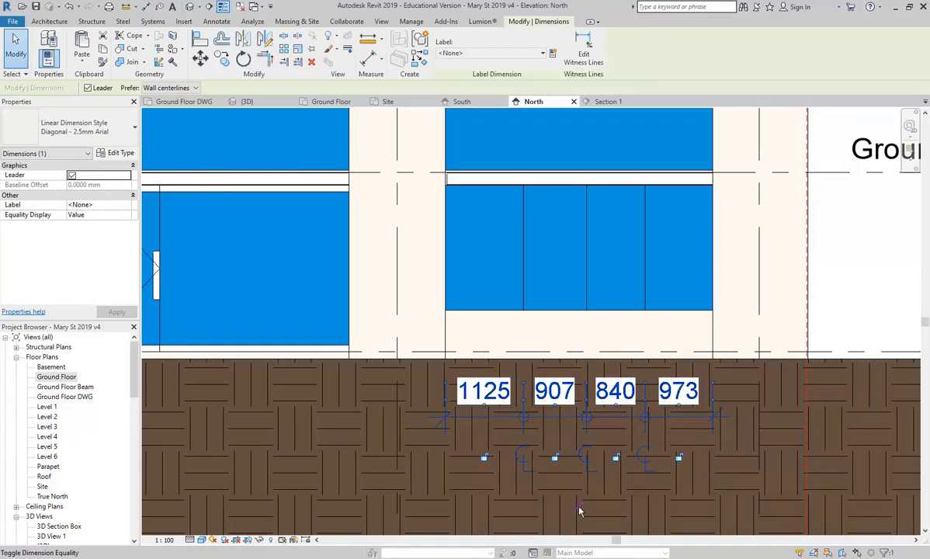
{"action": "scroll", "coordinate": [575, 500], "scroll_direction": "up", "scroll_amount": 6}
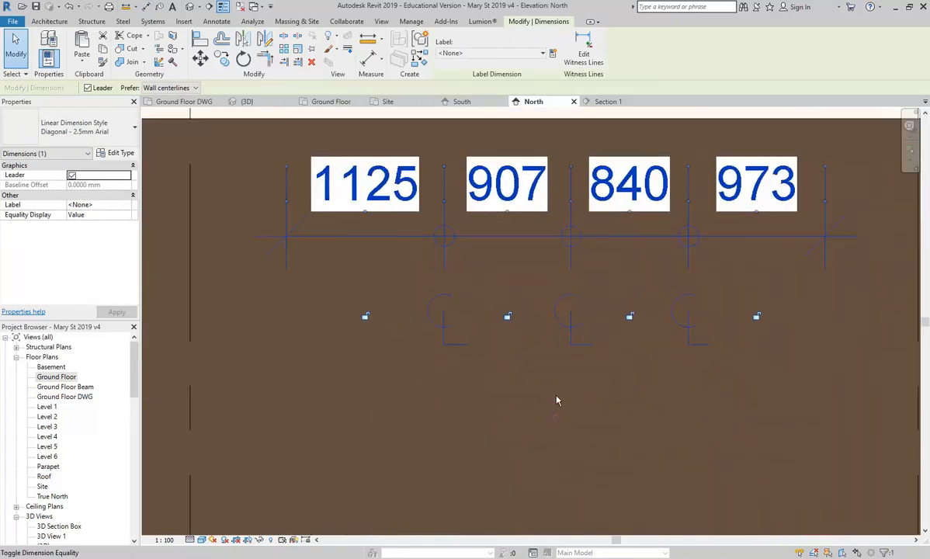
{"action": "scroll", "coordinate": [543, 449], "scroll_direction": "down", "scroll_amount": 6}
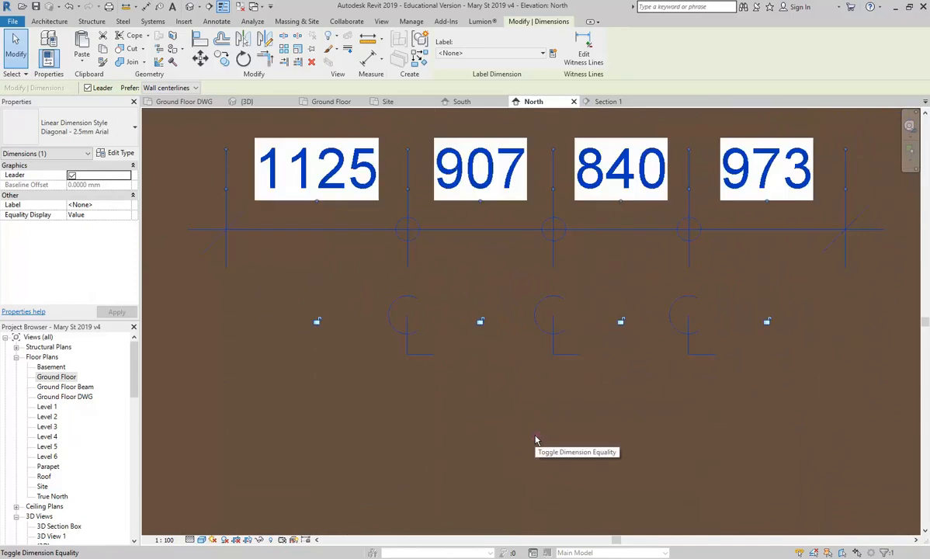
{"action": "scroll", "coordinate": [534, 466], "scroll_direction": "down", "scroll_amount": 2}
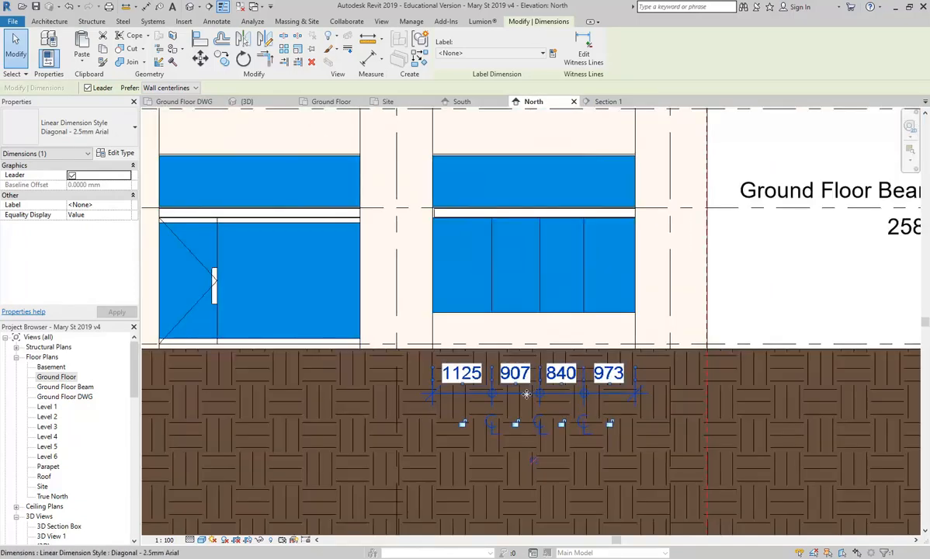
{"action": "left_click_drag", "start_coordinate": [529, 394], "coordinate": [528, 139]}
{"action": "middle_click_drag", "start_coordinate": [534, 181], "coordinate": [516, 299]}
{"action": "left_click_drag", "start_coordinate": [507, 256], "coordinate": [504, 207]}
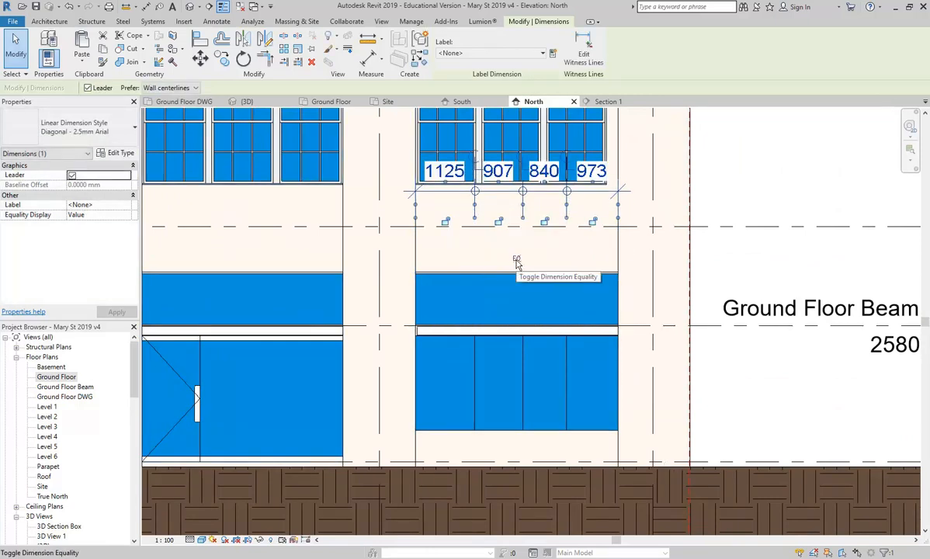
{"action": "left_click", "coordinate": [516, 261]}
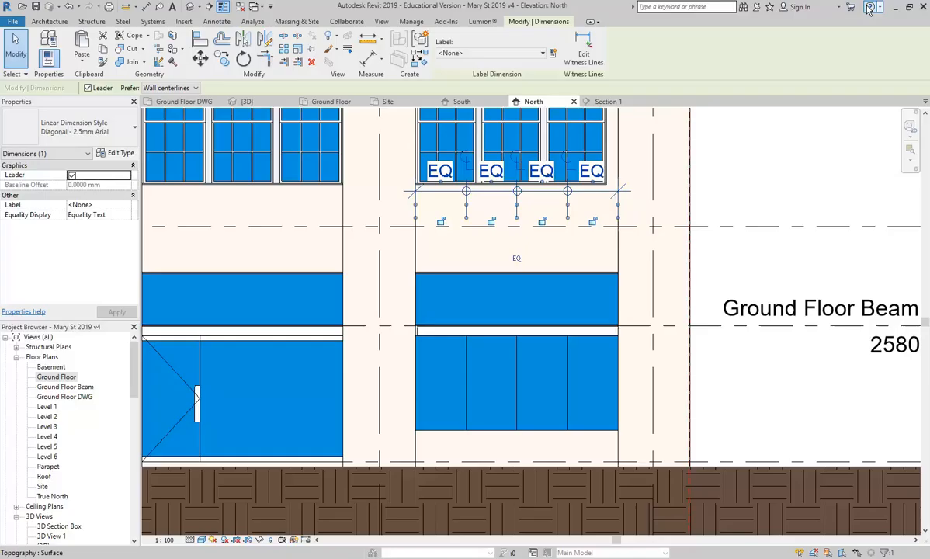
Step: Add 100 x 40 rectangular mullions along the sill and head of the corner bay's lower curtain wall
{"action": "scroll", "coordinate": [405, 381], "scroll_direction": "up", "scroll_amount": 3}
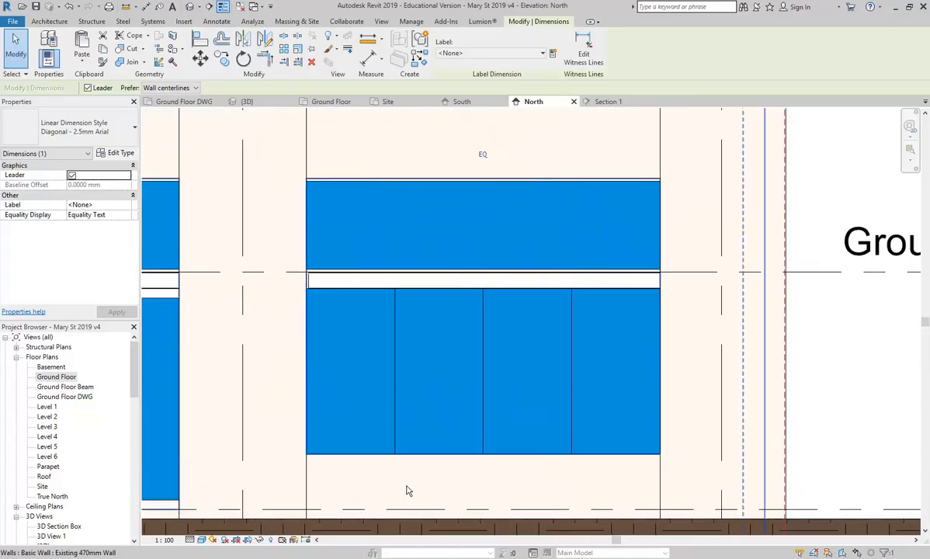
{"action": "left_click", "coordinate": [54, 23]}
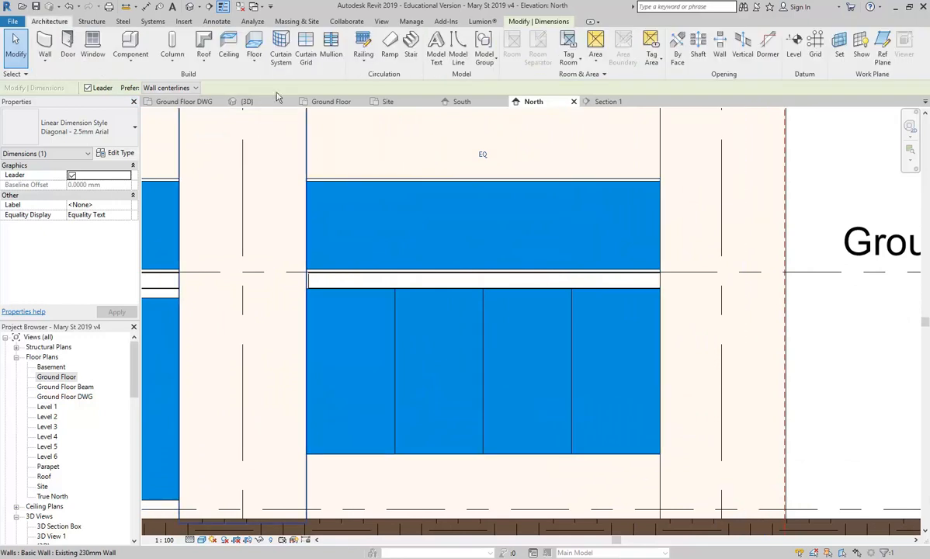
{"action": "left_click", "coordinate": [331, 48]}
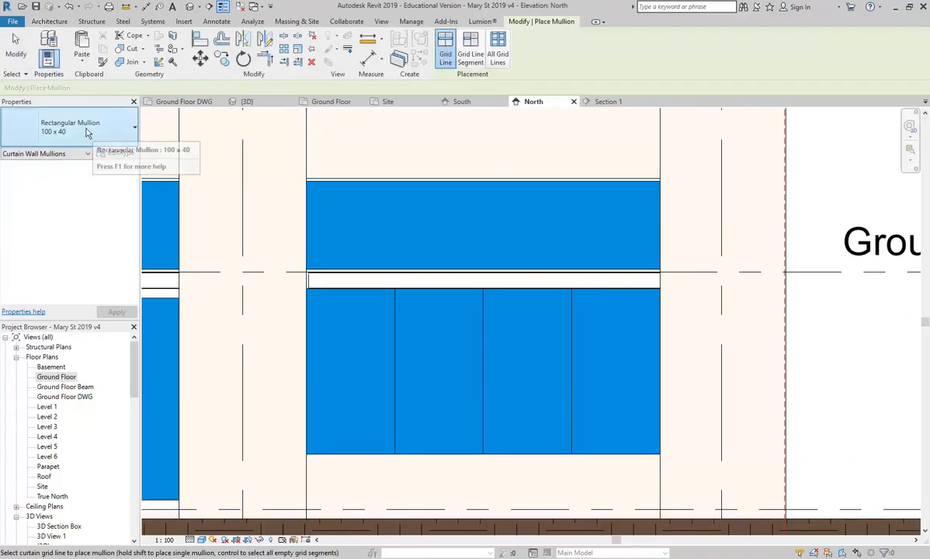
{"action": "left_click", "coordinate": [369, 455]}
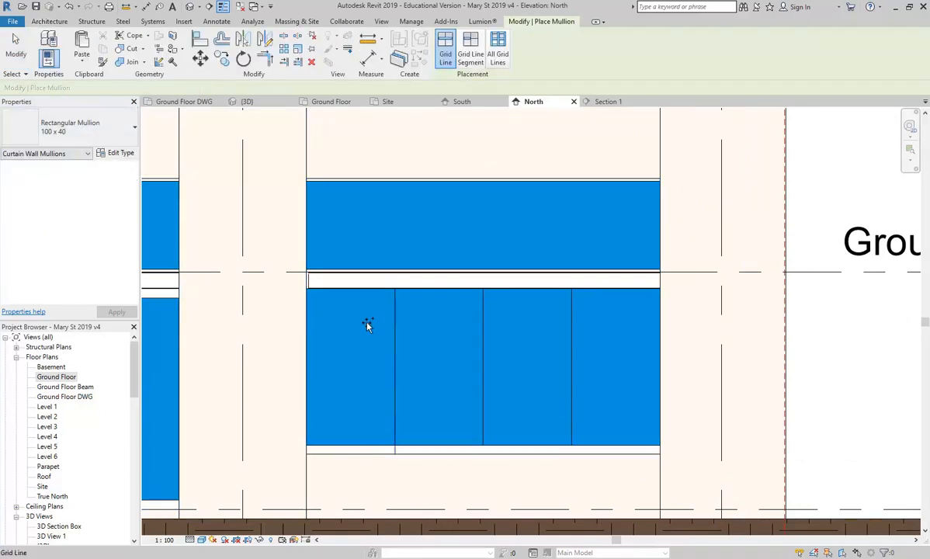
{"action": "left_click", "coordinate": [366, 294]}
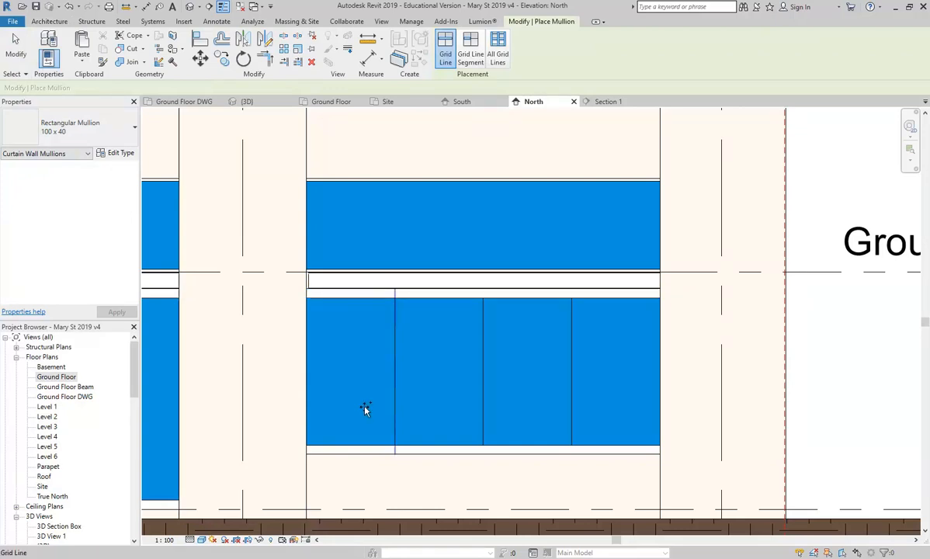
{"action": "key", "text": "Escape"}
{"action": "key", "text": "Escape"}
Step: In the 3D view, copy the corner bay's lower curtain wall and paste it aligned to the Ground Floor Beam level
{"action": "left_click", "coordinate": [247, 101]}
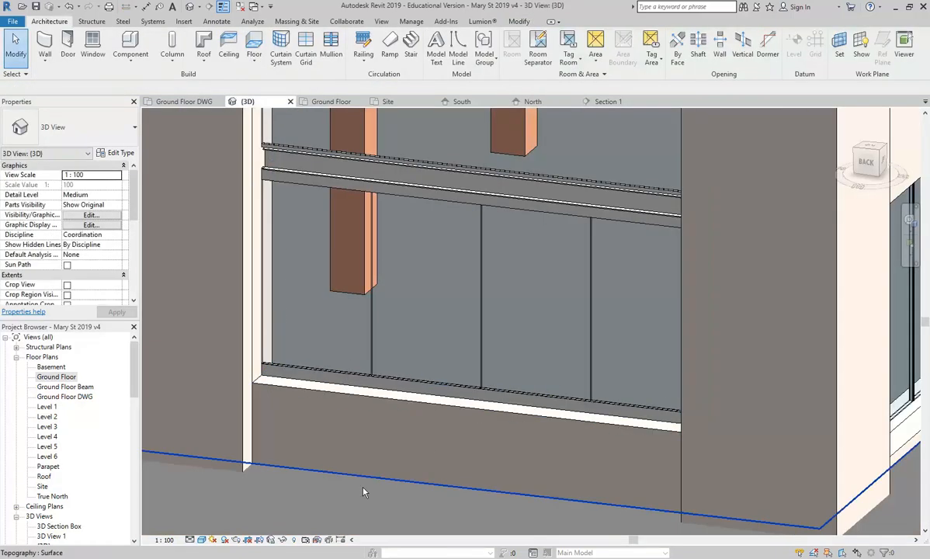
{"action": "middle_click_drag", "start_coordinate": [371, 473], "coordinate": [378, 500], "text": "shift"}
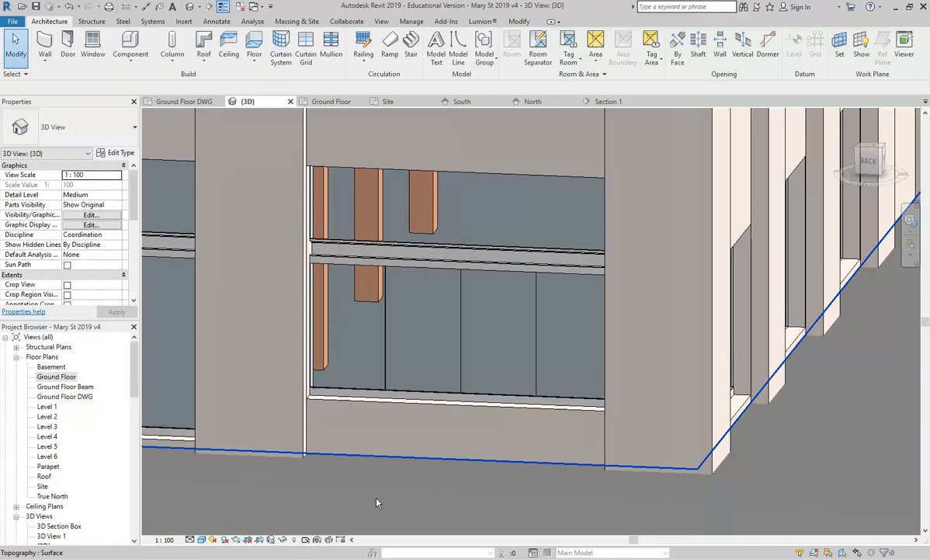
{"action": "key", "text": "Tab"}
{"action": "left_click", "coordinate": [360, 398]}
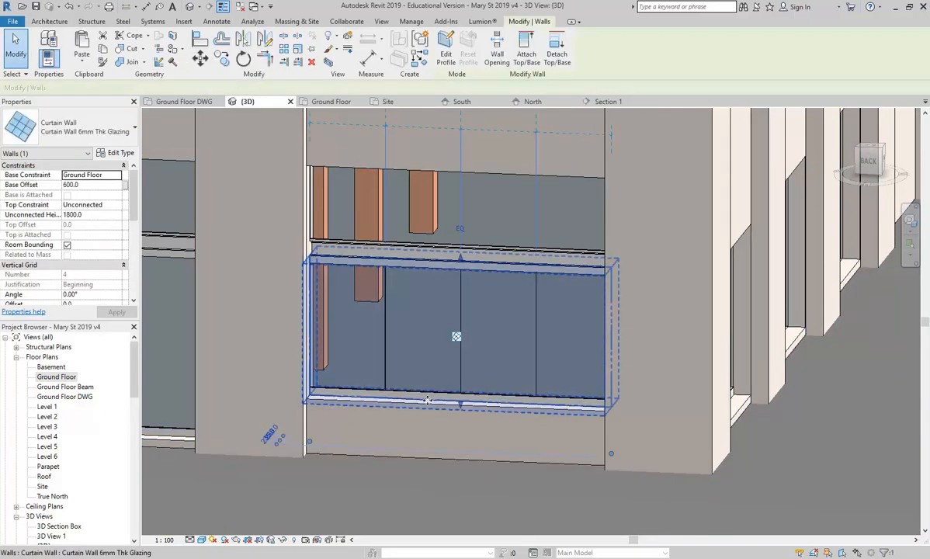
{"action": "left_click", "coordinate": [103, 48]}
{"action": "left_click", "coordinate": [81, 62]}
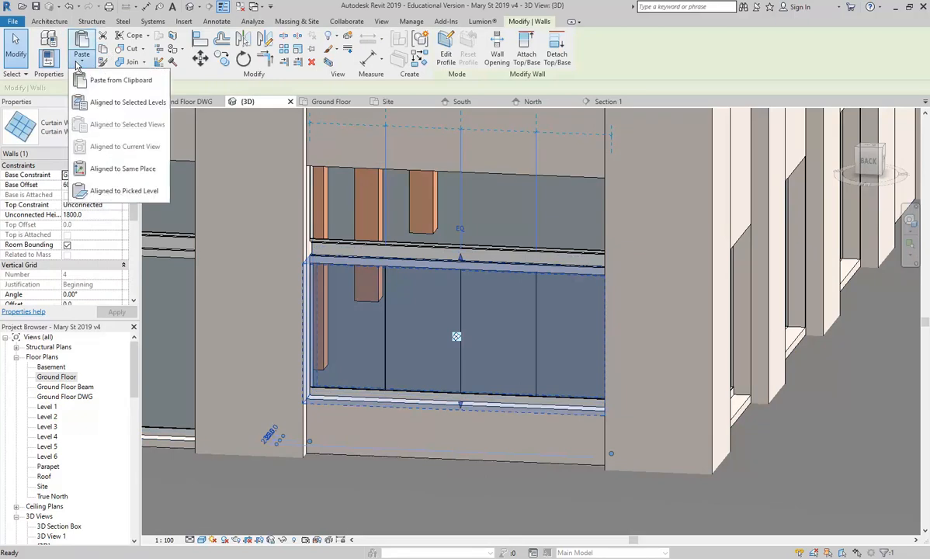
{"action": "left_click", "coordinate": [99, 103]}
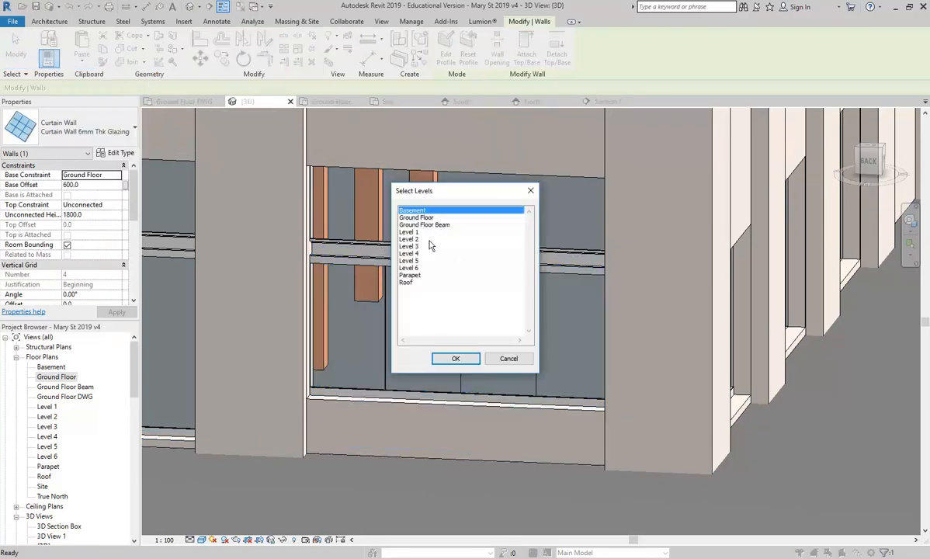
{"action": "left_click", "coordinate": [407, 224]}
{"action": "left_click", "coordinate": [455, 361]}
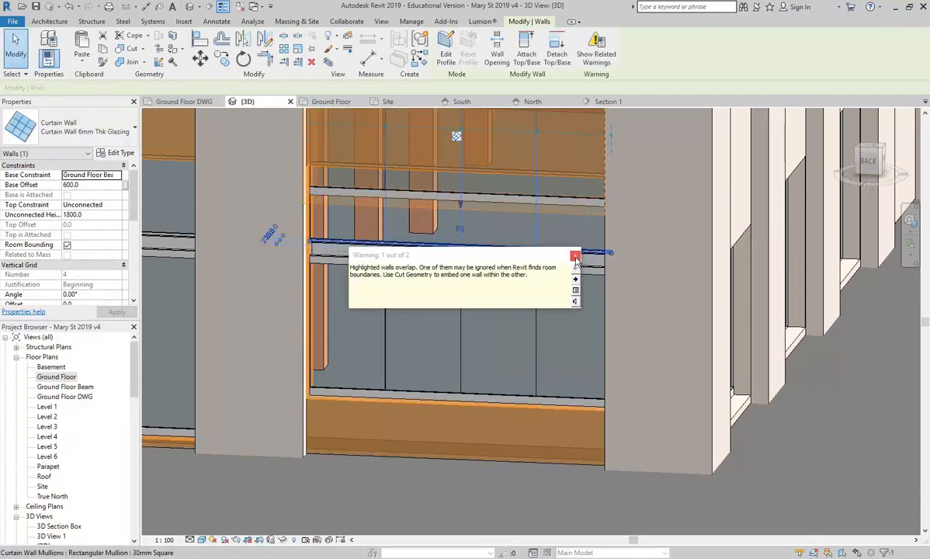
{"action": "left_click", "coordinate": [575, 256]}
Step: Set the pasted curtain wall's base offset to 0 and lower its top to the opening's head, for an unconnected height of 1020
{"action": "scroll", "coordinate": [455, 264], "scroll_direction": "up", "scroll_amount": 3}
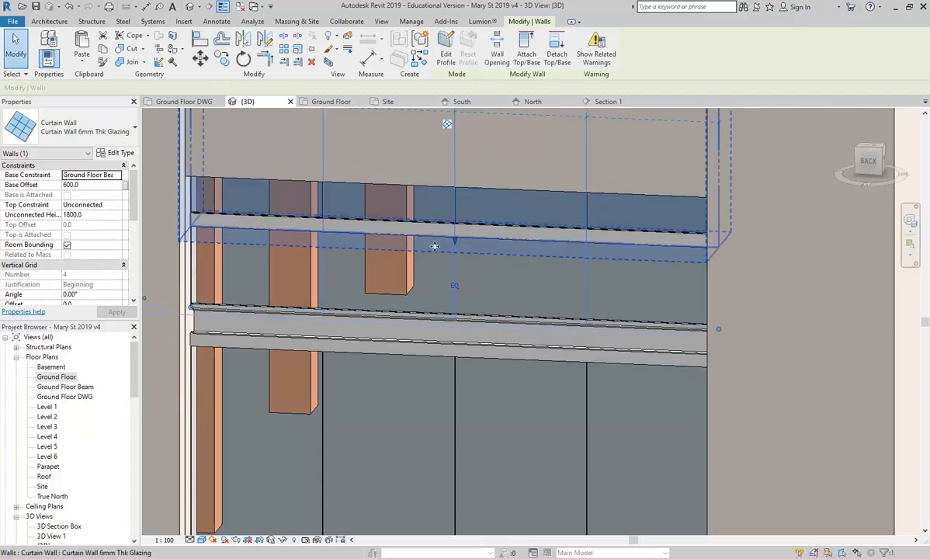
{"action": "key", "text": "Tab"}
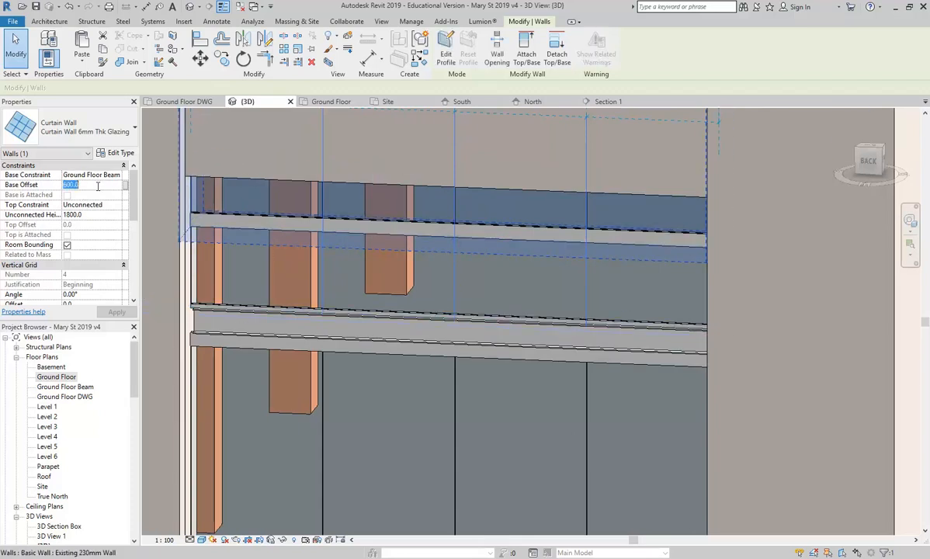
{"action": "type", "text": "0"}
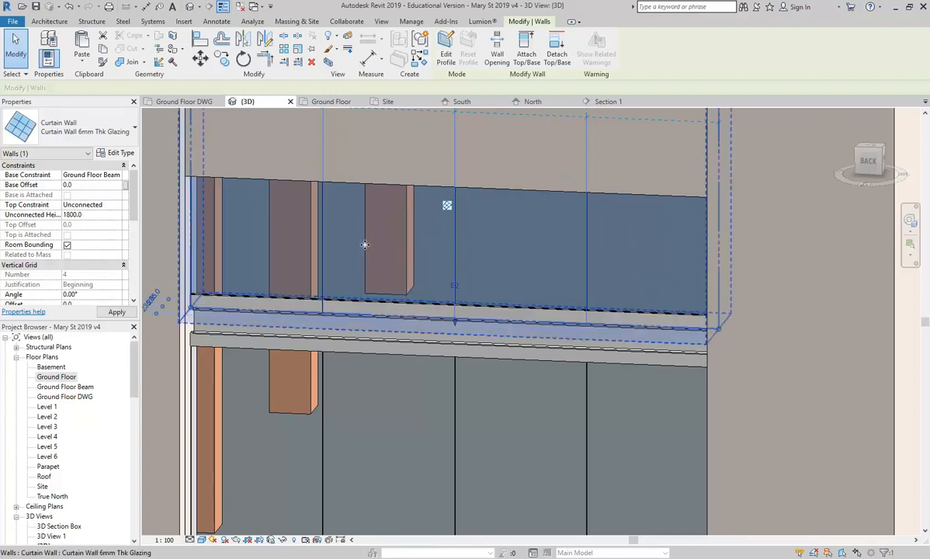
{"action": "scroll", "coordinate": [365, 272], "scroll_direction": "down", "scroll_amount": 2}
{"action": "left_click_drag", "start_coordinate": [416, 192], "coordinate": [431, 261]}
{"action": "middle_click_drag", "start_coordinate": [409, 295], "coordinate": [329, 310], "text": "shift"}
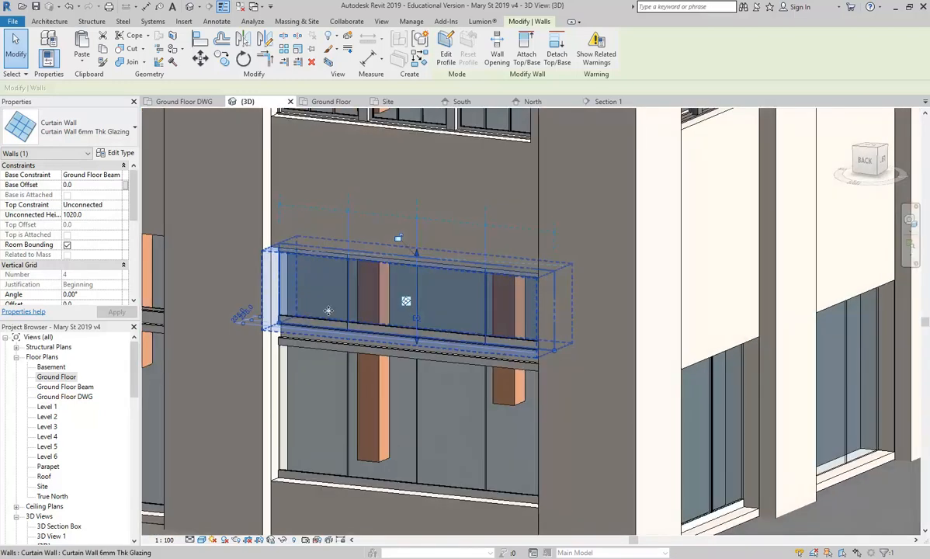
{"action": "scroll", "coordinate": [328, 311], "scroll_direction": "up", "scroll_amount": 2}
{"action": "key", "text": "Escape"}
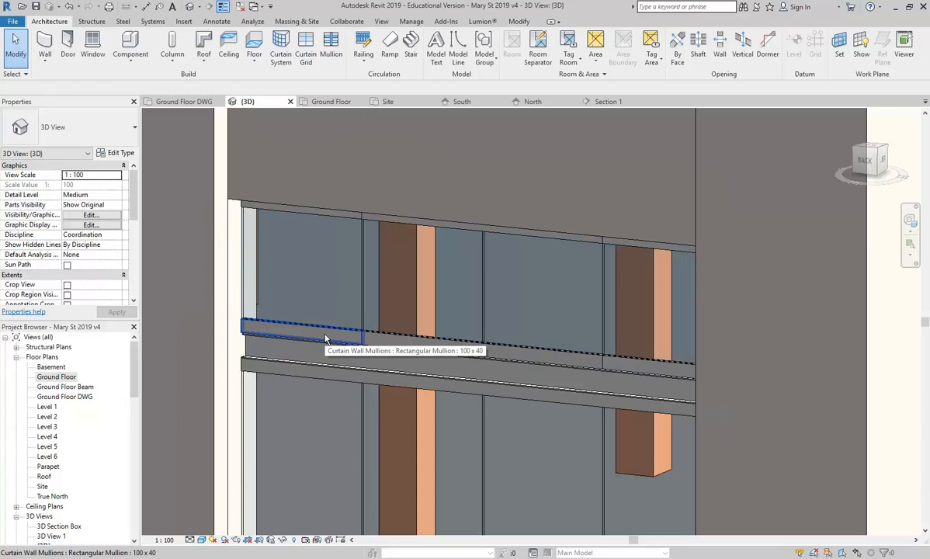
Step: Change the four sill mullions of the corner bay's upper curtain wall to the 30mm Square rectangular type
{"action": "left_click", "coordinate": [326, 339]}
{"action": "left_click", "coordinate": [426, 337], "text": "ctrl"}
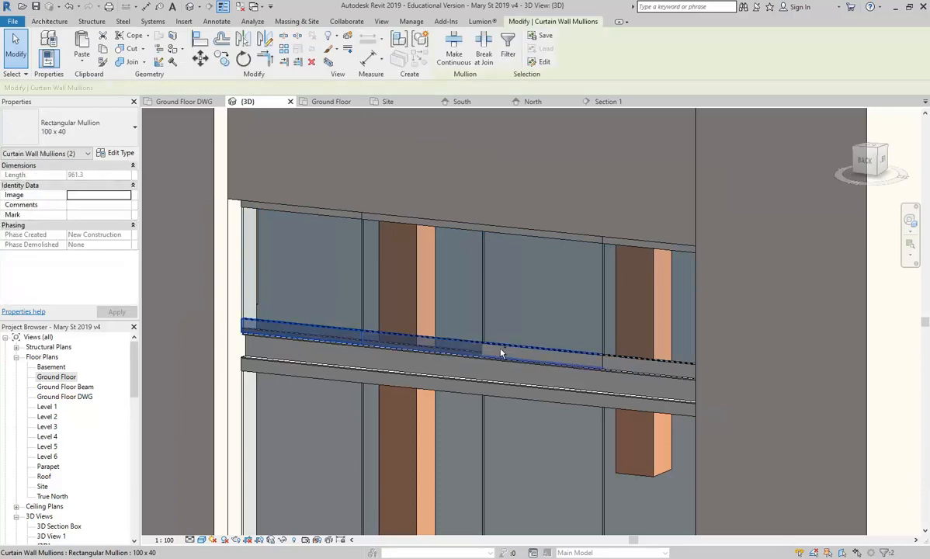
{"action": "left_click", "coordinate": [544, 348], "text": "ctrl"}
{"action": "left_click", "coordinate": [641, 363], "text": "ctrl"}
{"action": "left_click", "coordinate": [87, 144]}
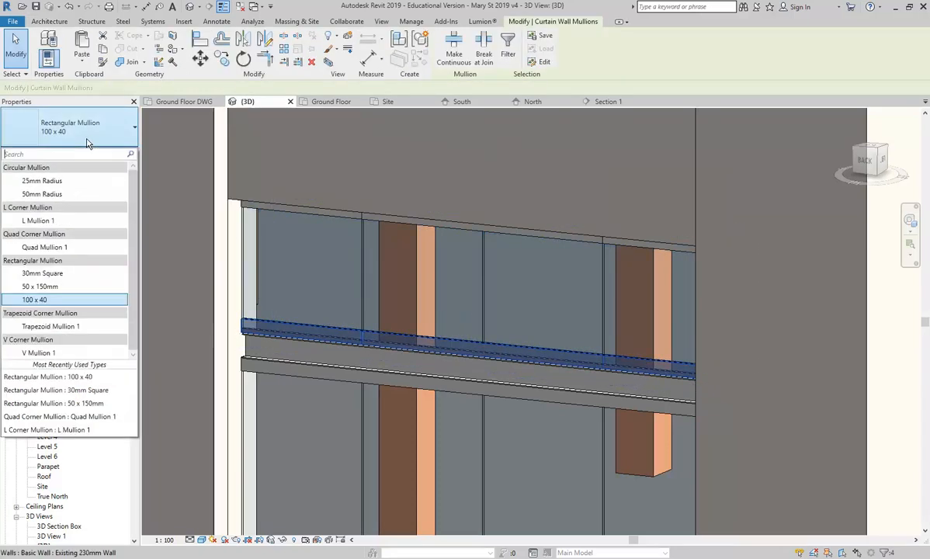
{"action": "left_click", "coordinate": [62, 272]}
{"action": "key", "text": "Escape"}
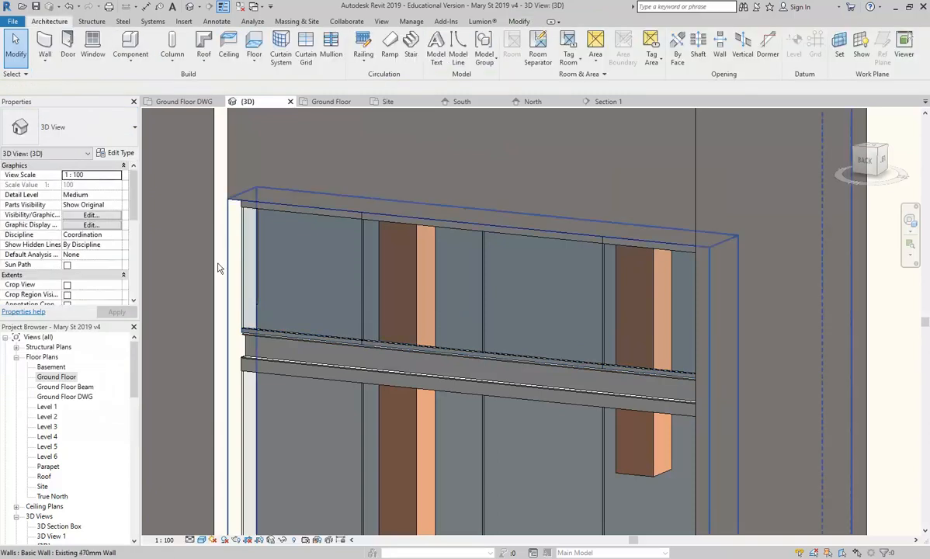
Step: Change the four head mullions of the corner bay's upper curtain wall to the 30mm Square rectangular type
{"action": "middle_click_drag", "start_coordinate": [252, 257], "coordinate": [367, 233], "text": "shift"}
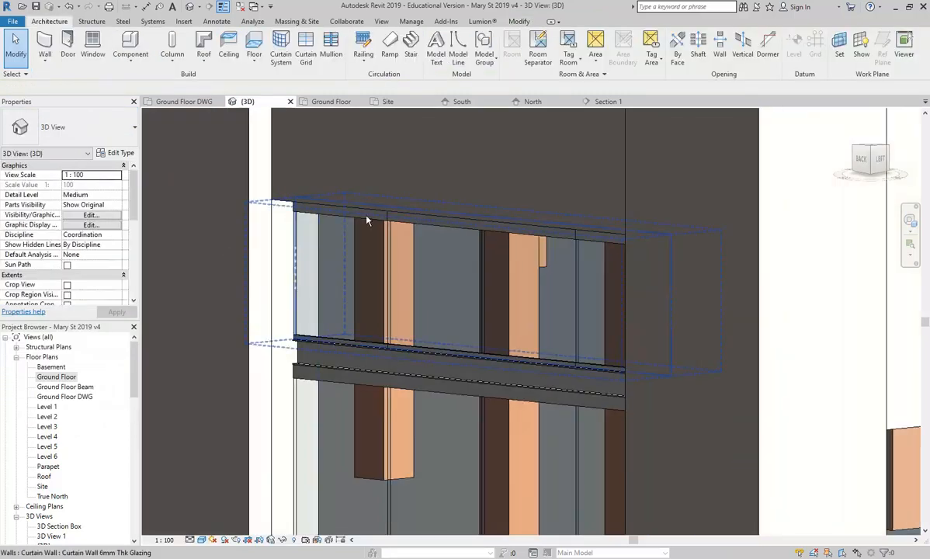
{"action": "left_click", "coordinate": [320, 215]}
{"action": "left_click", "coordinate": [415, 225], "text": "ctrl"}
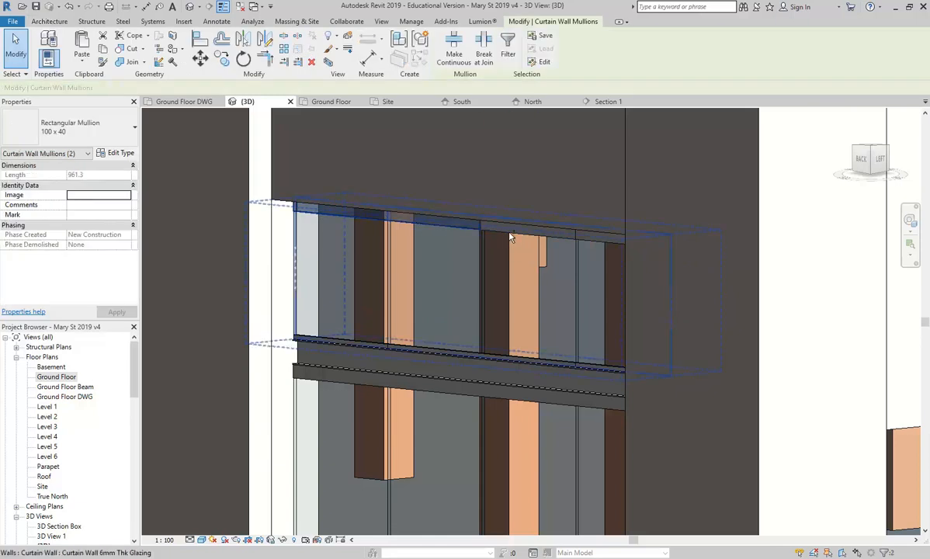
{"action": "left_click", "coordinate": [522, 236], "text": "ctrl"}
{"action": "left_click", "coordinate": [600, 247], "text": "ctrl"}
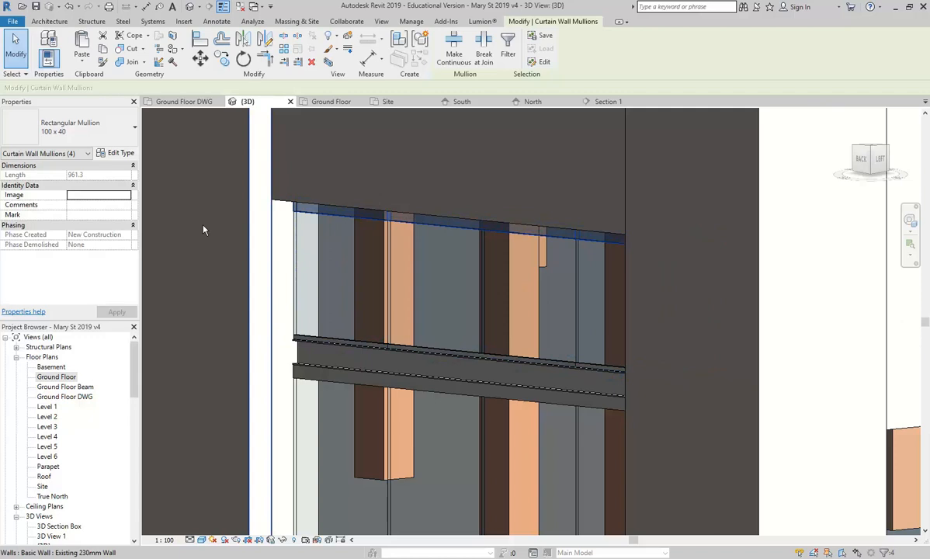
{"action": "left_click", "coordinate": [105, 134]}
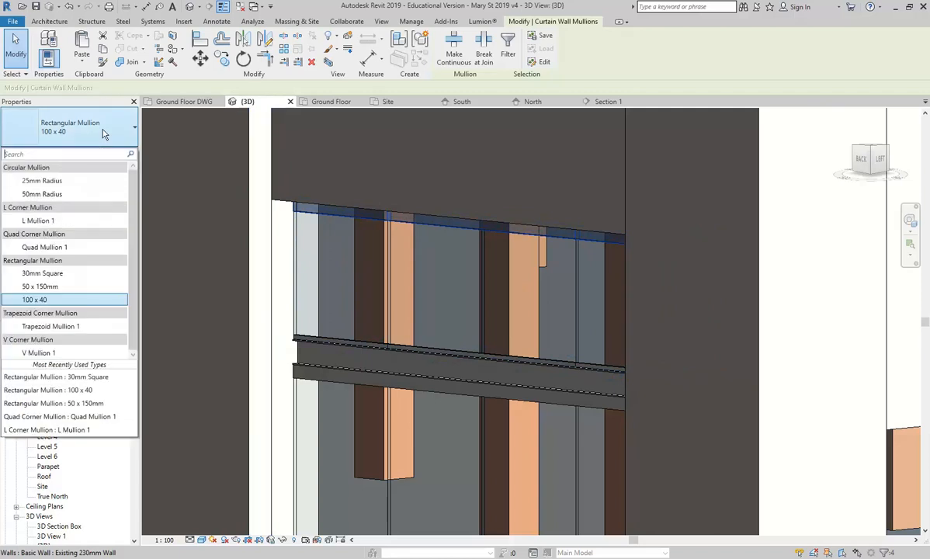
{"action": "left_click", "coordinate": [68, 277]}
{"action": "middle_click_drag", "start_coordinate": [381, 248], "coordinate": [411, 225], "text": "shift"}
{"action": "scroll", "coordinate": [258, 266], "scroll_direction": "up", "scroll_amount": 5}
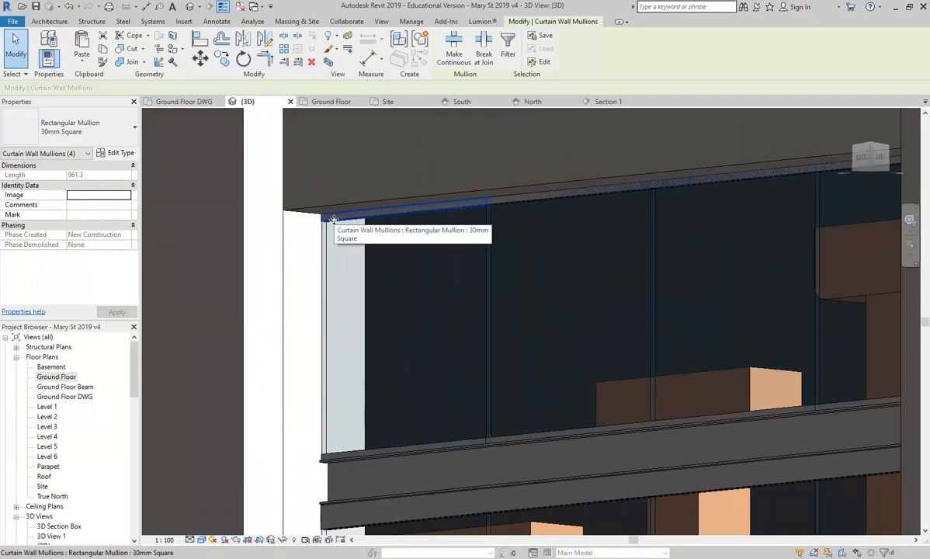
{"action": "key", "text": "Escape"}
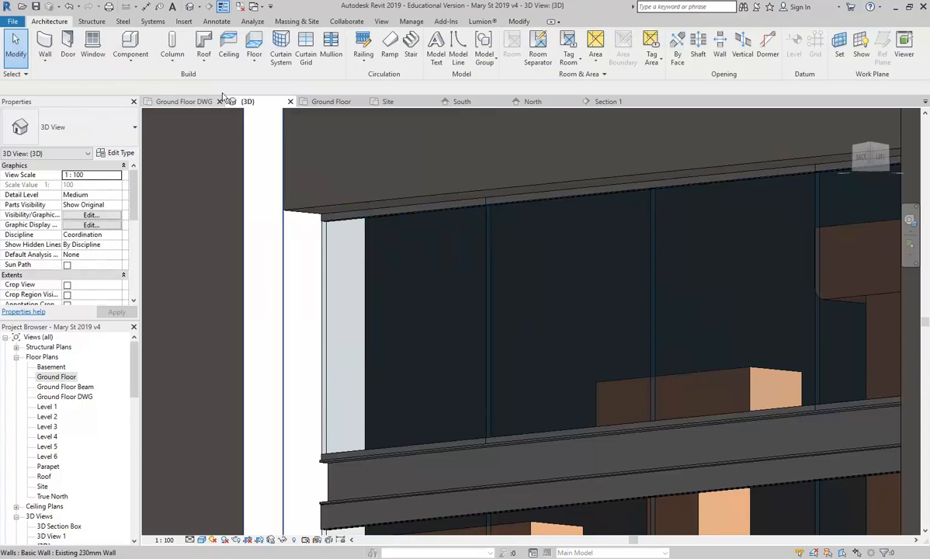
Step: Add a 30mm Square rectangular mullion along the vertical end edge of the corner bay's upper curtain wall
{"action": "left_click", "coordinate": [331, 46]}
{"action": "left_click", "coordinate": [52, 128]}
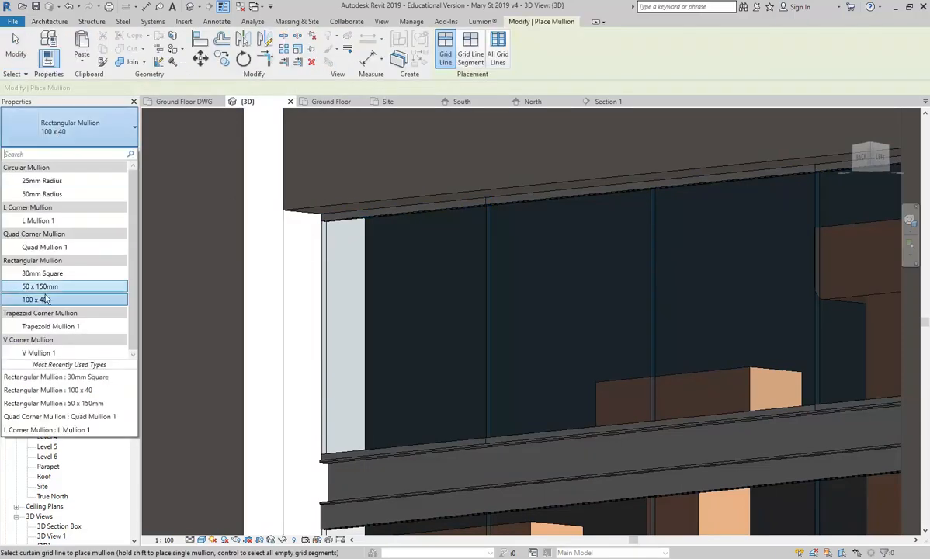
{"action": "left_click", "coordinate": [43, 273]}
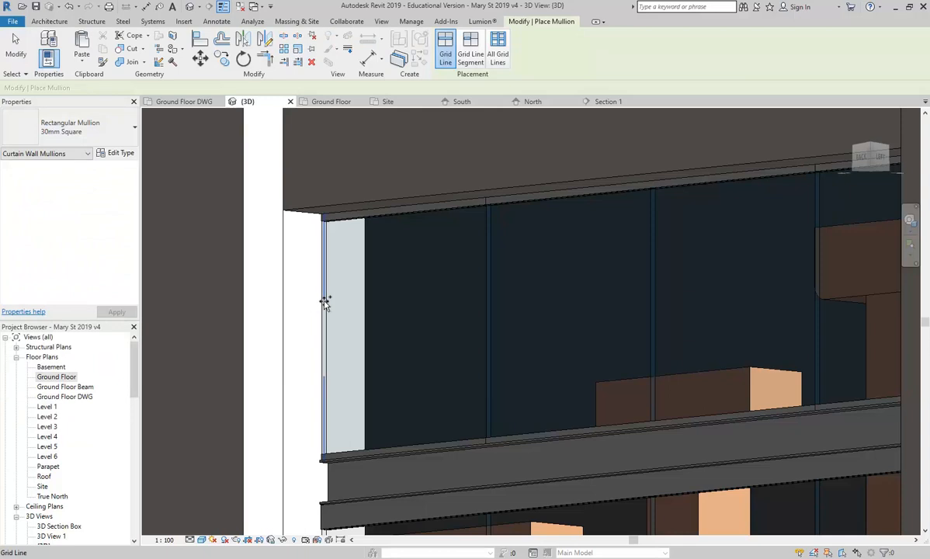
{"action": "middle_click_drag", "start_coordinate": [392, 266], "coordinate": [460, 351], "text": "shift"}
{"action": "scroll", "coordinate": [436, 348], "scroll_direction": "down", "scroll_amount": 3}
{"action": "key", "text": "Escape"}
Step: Examine the corner bay's upper and lower glazing beside the neighbouring shopfront bay from outside the building
{"action": "scroll", "coordinate": [334, 363], "scroll_direction": "down", "scroll_amount": 2}
{"action": "middle_click_drag", "start_coordinate": [340, 362], "coordinate": [449, 214]}
{"action": "scroll", "coordinate": [454, 212], "scroll_direction": "down", "scroll_amount": 1}
{"action": "middle_click_drag", "start_coordinate": [466, 322], "coordinate": [428, 373]}
{"action": "middle_click_drag", "start_coordinate": [355, 375], "coordinate": [476, 392], "text": "shift"}
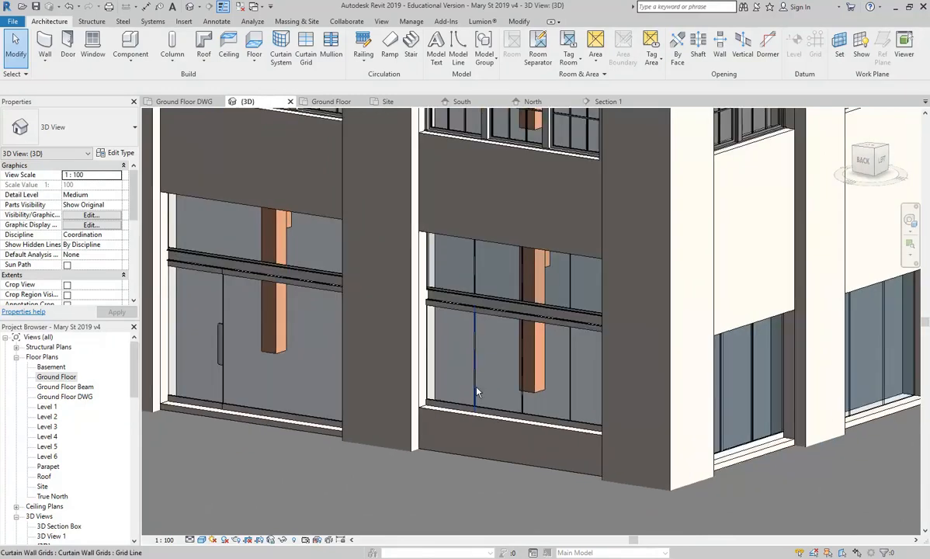
{"action": "middle_click_drag", "start_coordinate": [411, 337], "coordinate": [482, 339], "text": "shift"}
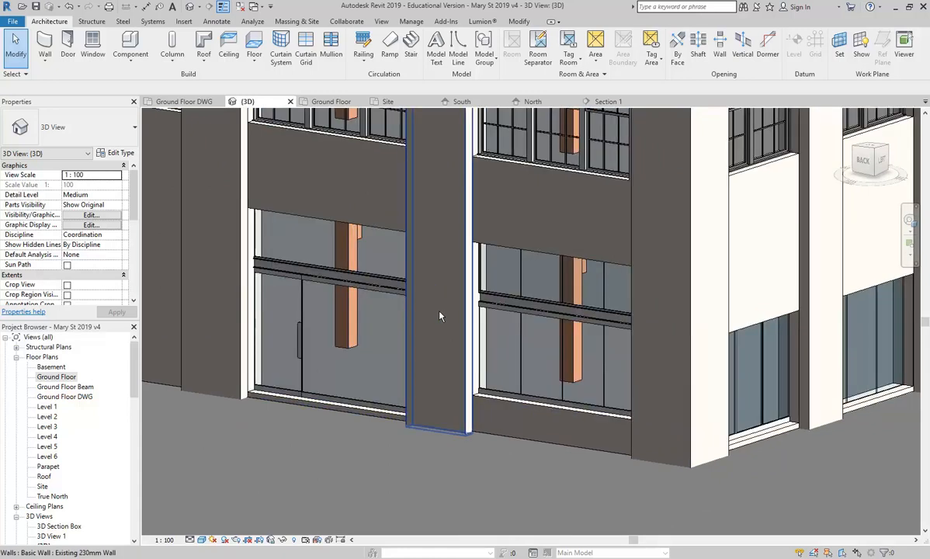
{"action": "middle_click_drag", "start_coordinate": [406, 292], "coordinate": [442, 300]}
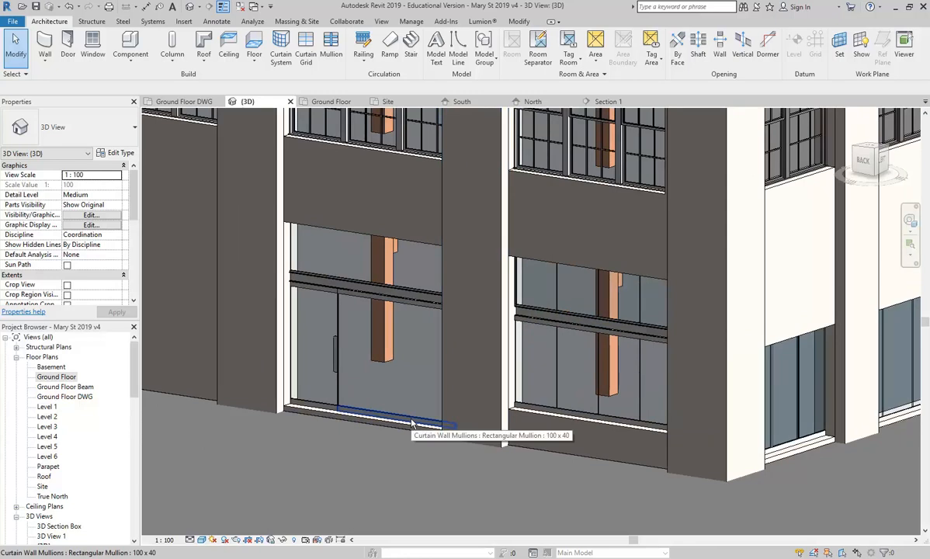
{"action": "middle_click_drag", "start_coordinate": [387, 397], "coordinate": [392, 408], "text": "shift"}
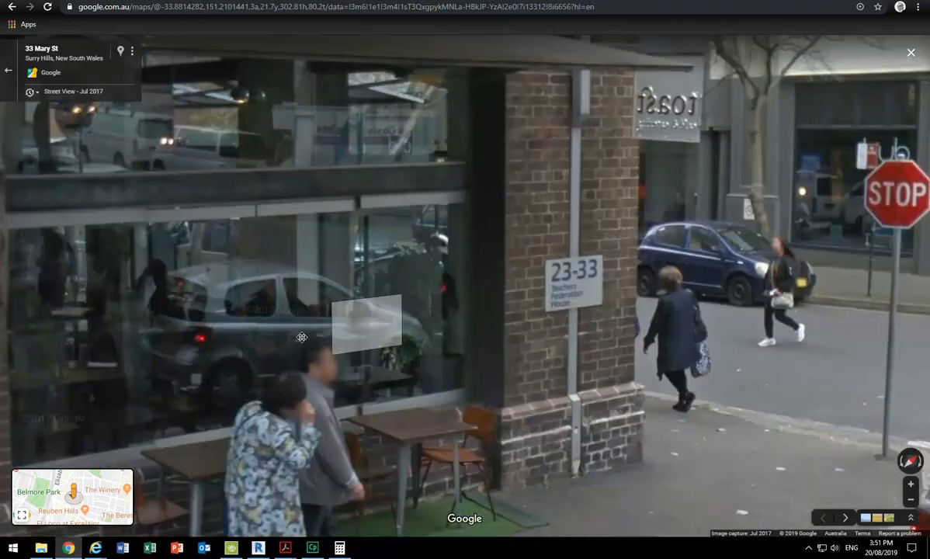
Step: Switch to Google Street View and examine the building's ground-floor openings around the corner on Reservoir St
{"action": "left_click_drag", "start_coordinate": [302, 337], "coordinate": [245, 298]}
{"action": "scroll", "coordinate": [469, 221], "scroll_direction": "down", "scroll_amount": 3}
{"action": "left_click", "coordinate": [245, 298]}
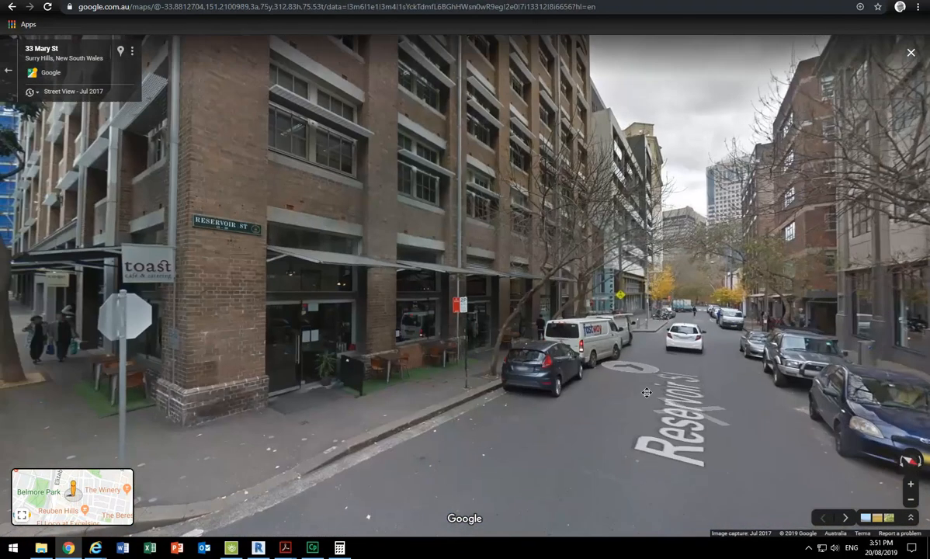
{"action": "left_click", "coordinate": [325, 236]}
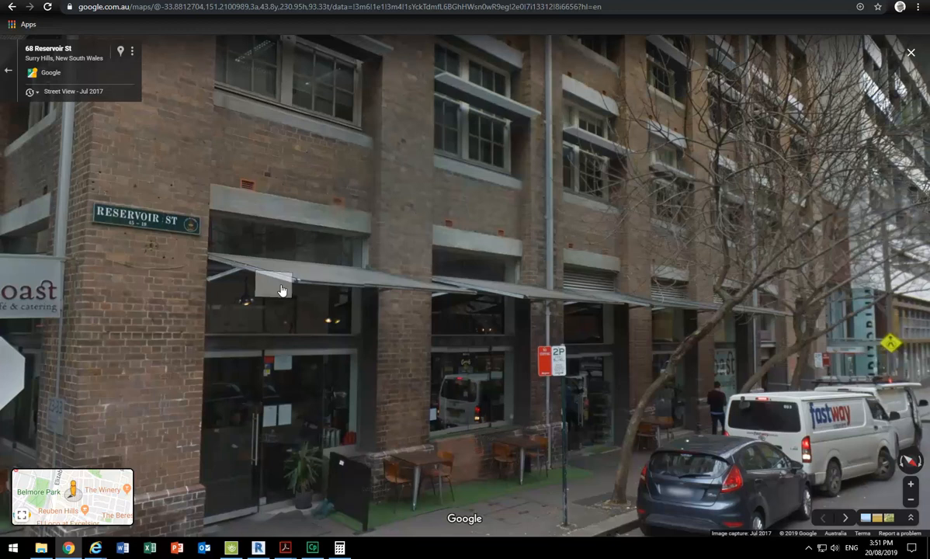
{"action": "left_click", "coordinate": [281, 290]}
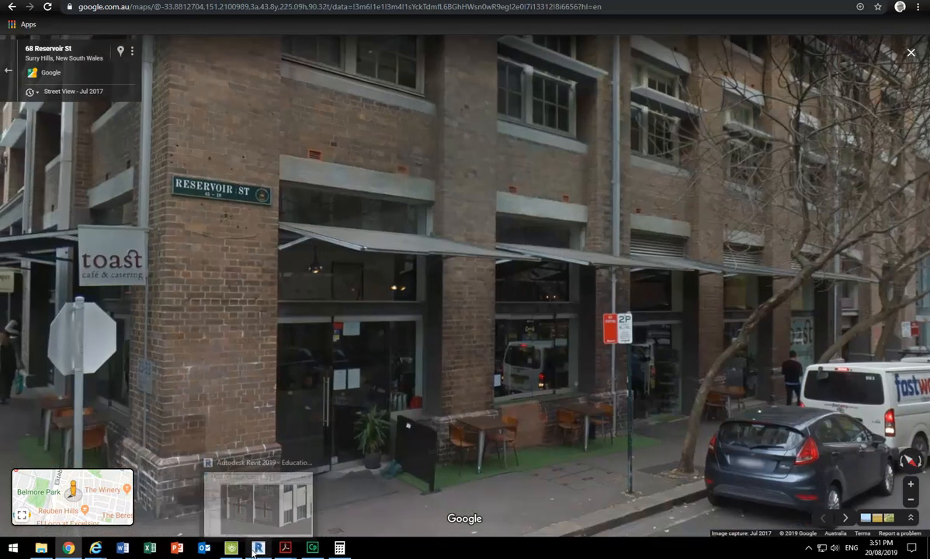
{"action": "left_click_drag", "start_coordinate": [366, 370], "coordinate": [392, 317]}
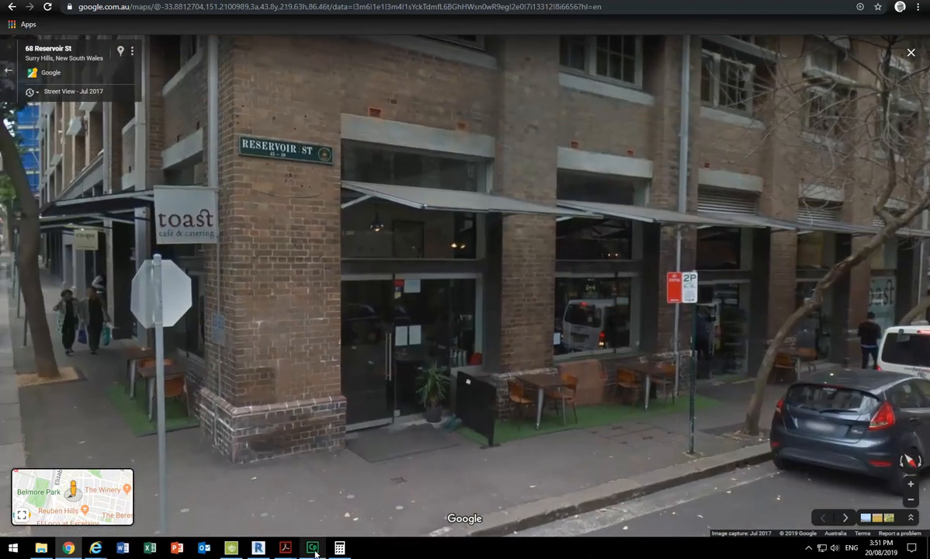
Step: Switch back to Revit and open the side facade's Existing 470mm Wall profile for editing
{"action": "left_click", "coordinate": [258, 548]}
{"action": "middle_click_drag", "start_coordinate": [356, 311], "coordinate": [347, 344]}
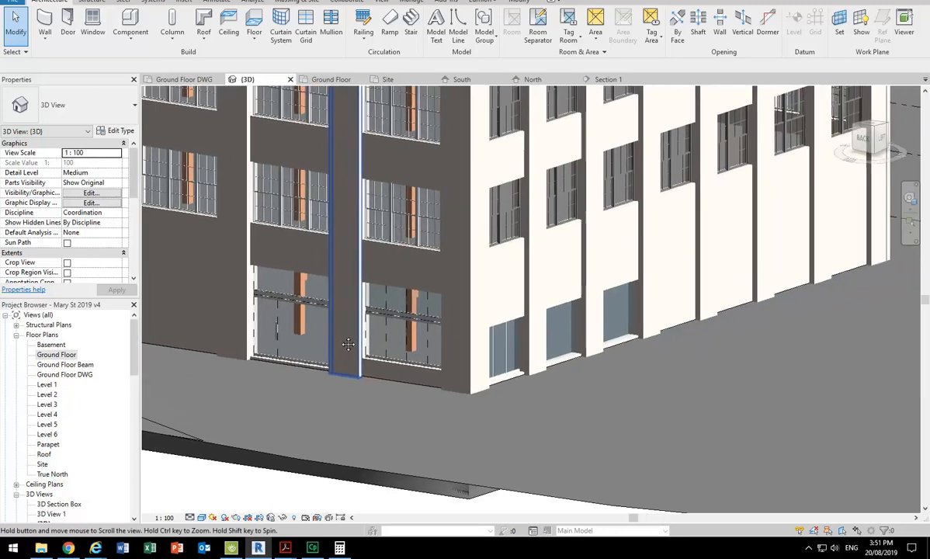
{"action": "scroll", "coordinate": [347, 344], "scroll_direction": "up", "scroll_amount": 3}
{"action": "middle_click_drag", "start_coordinate": [550, 308], "coordinate": [506, 297]}
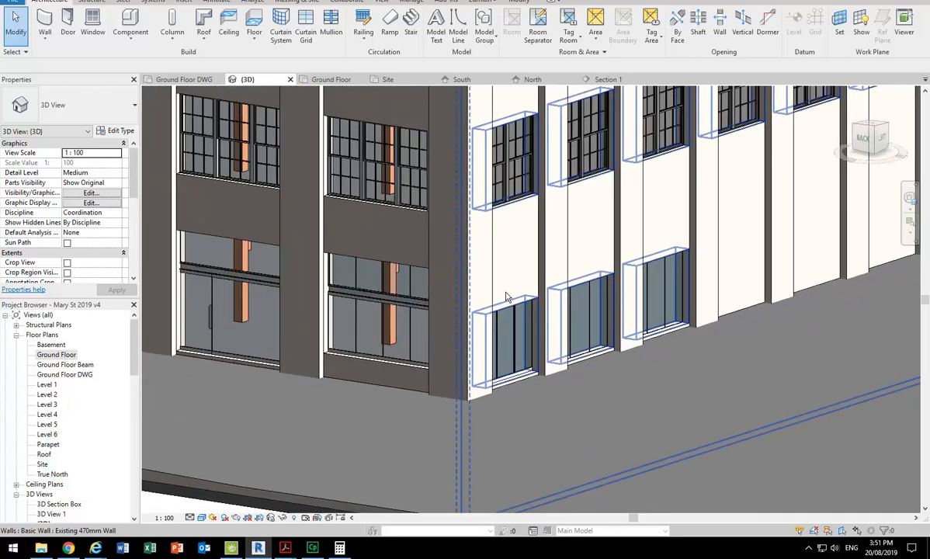
{"action": "scroll", "coordinate": [506, 295], "scroll_direction": "up", "scroll_amount": 2}
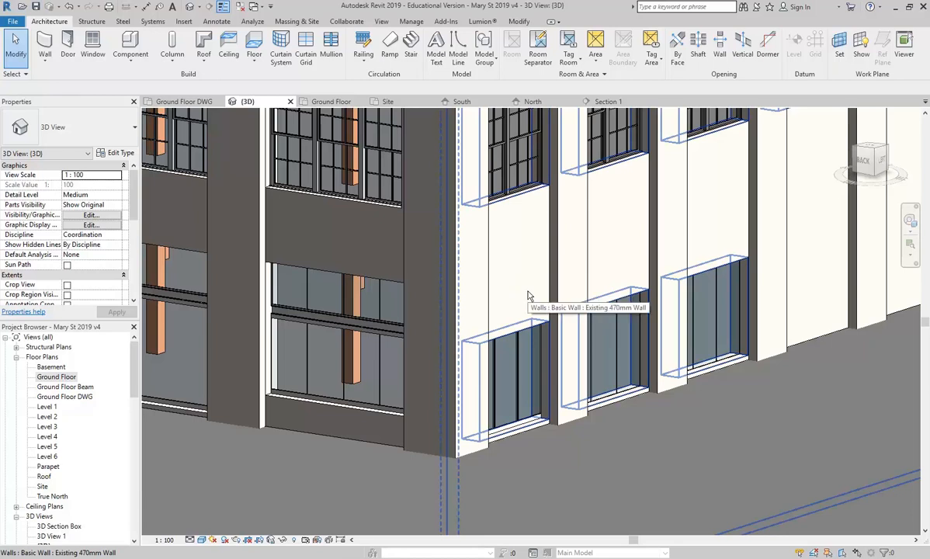
{"action": "left_click", "coordinate": [528, 296]}
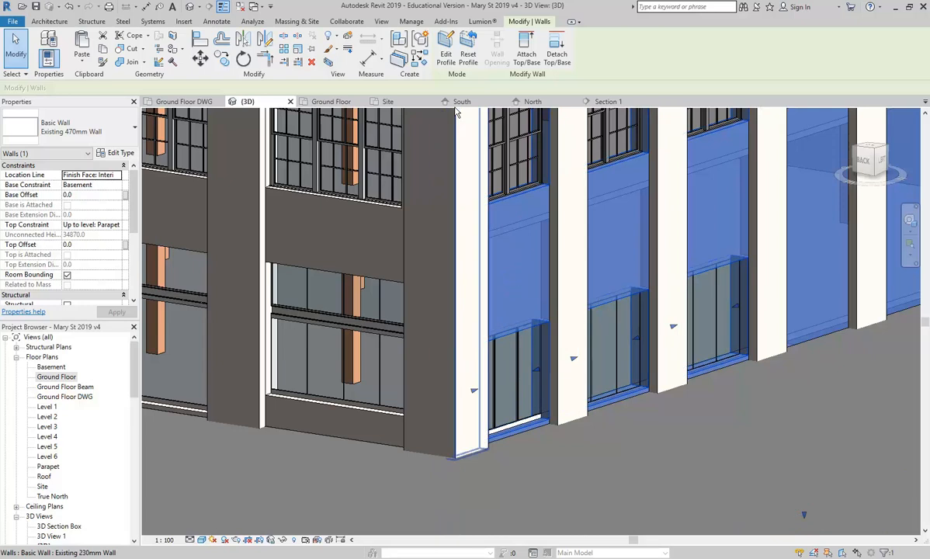
{"action": "left_click", "coordinate": [446, 53]}
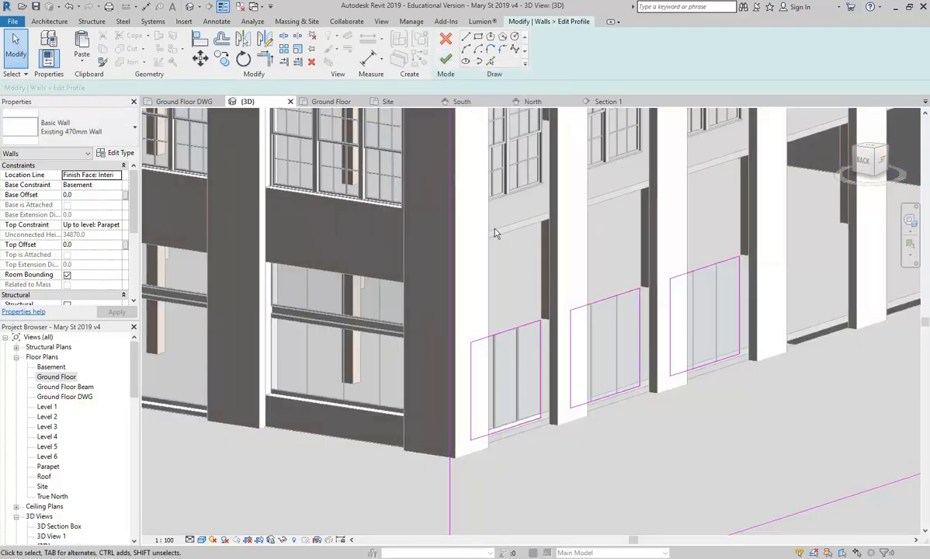
Step: Align the top sketch line of the side wall's opening nearest the corner with the front corner bay's opening head and finish the profile
{"action": "left_click", "coordinate": [201, 42]}
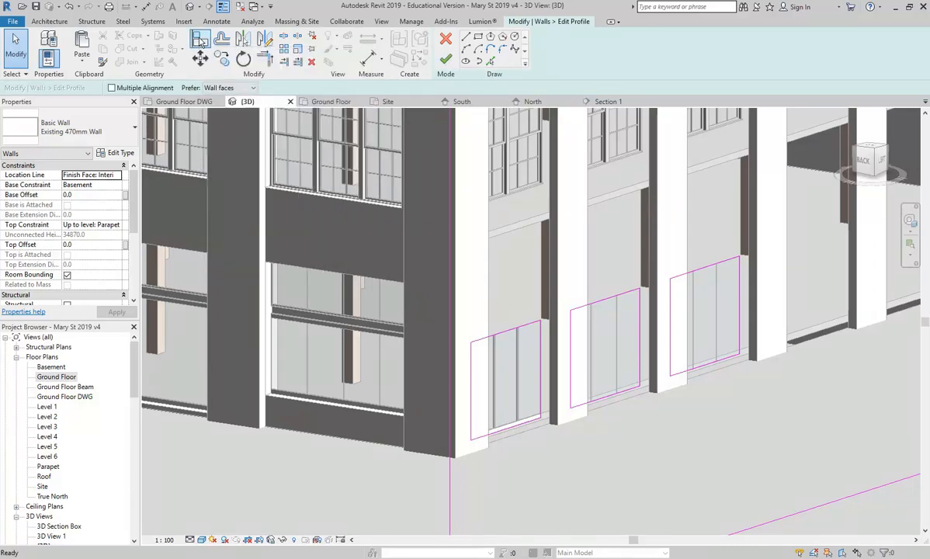
{"action": "scroll", "coordinate": [309, 278], "scroll_direction": "up", "scroll_amount": 5}
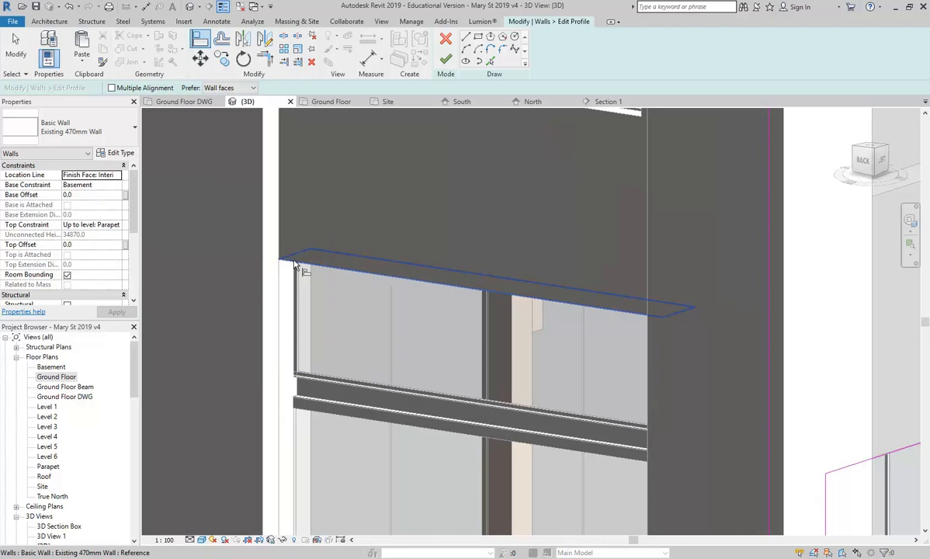
{"action": "scroll", "coordinate": [294, 264], "scroll_direction": "down", "scroll_amount": 3}
{"action": "left_click_drag", "start_coordinate": [630, 321], "coordinate": [630, 219]}
{"action": "left_click", "coordinate": [446, 59]}
{"action": "scroll", "coordinate": [660, 420], "scroll_direction": "up", "scroll_amount": 4}
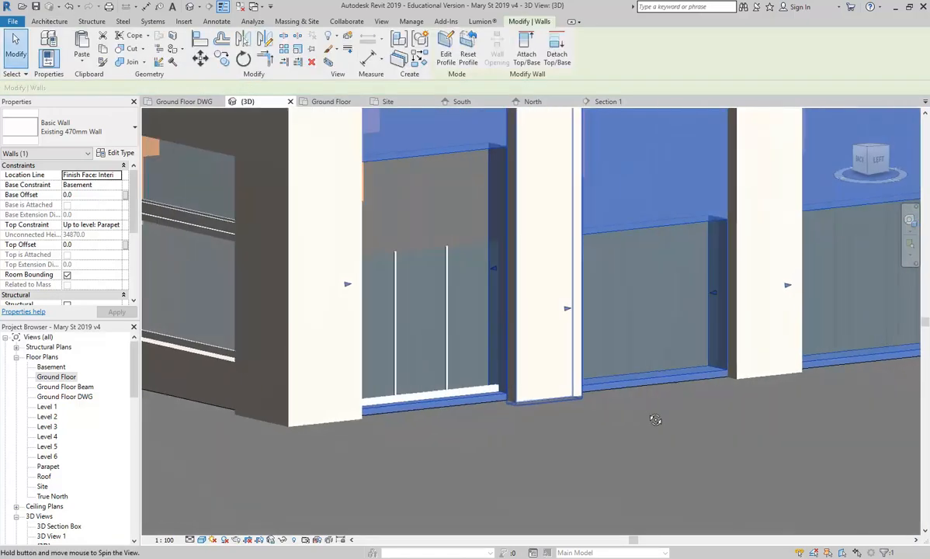
{"action": "key", "text": "Escape"}
{"action": "scroll", "coordinate": [627, 410], "scroll_direction": "up", "scroll_amount": 3}
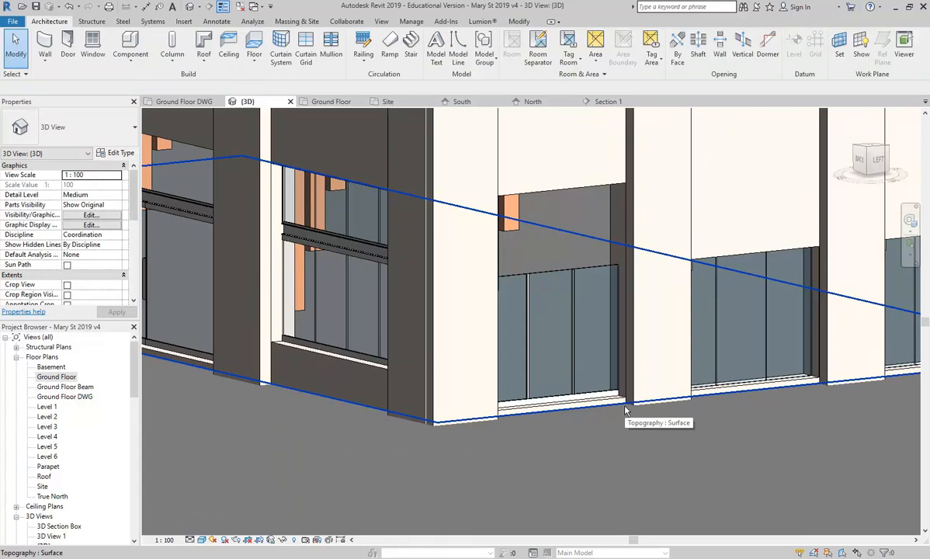
Step: Reopen the side wall's profile with the Align tool active, accepting the new student's connection to the running class
{"action": "middle_click_drag", "start_coordinate": [625, 407], "coordinate": [458, 460]}
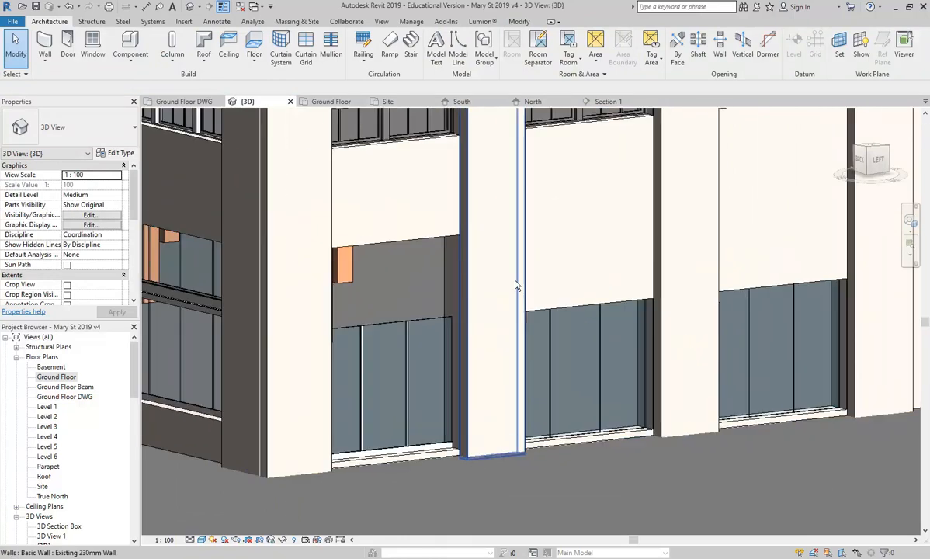
{"action": "left_click", "coordinate": [563, 254]}
{"action": "left_click", "coordinate": [446, 49]}
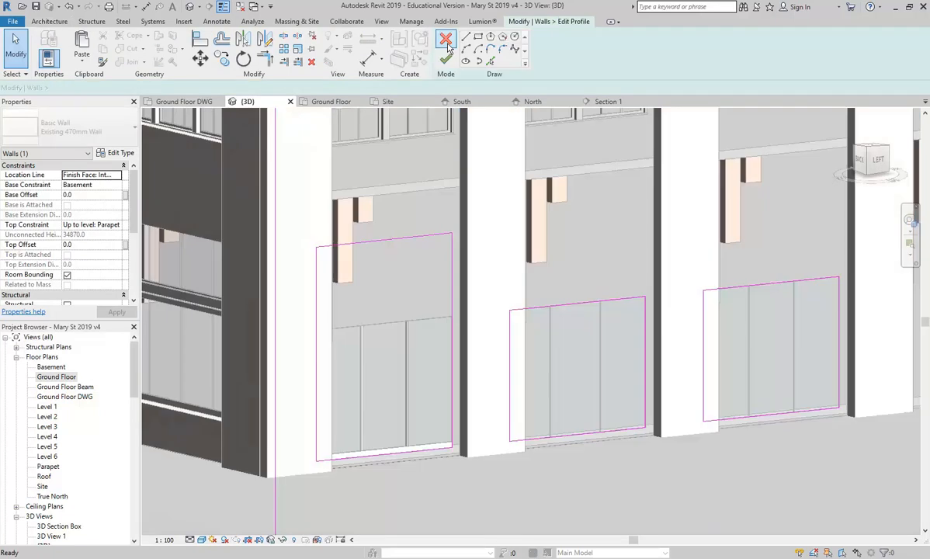
{"action": "left_click", "coordinate": [201, 41]}
{"action": "scroll", "coordinate": [415, 206], "scroll_direction": "up", "scroll_amount": 5}
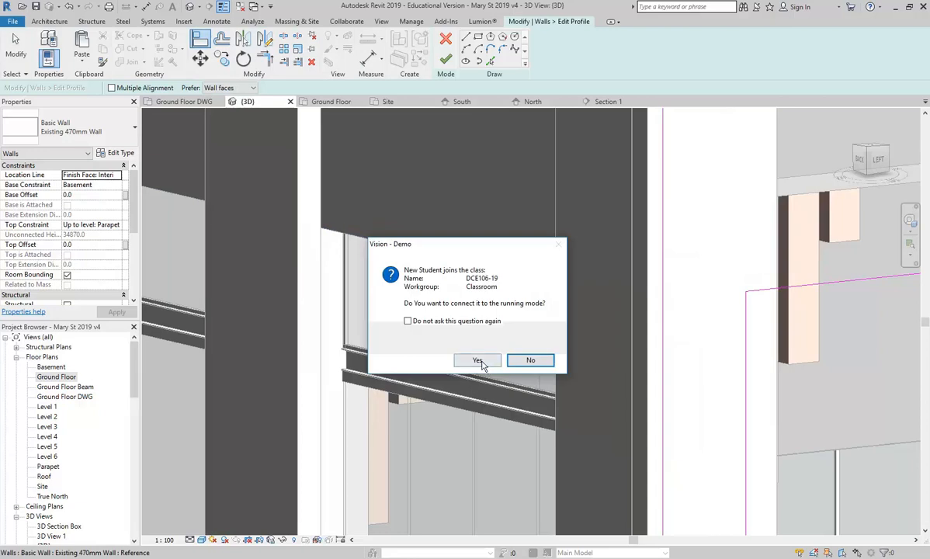
{"action": "left_click", "coordinate": [477, 358]}
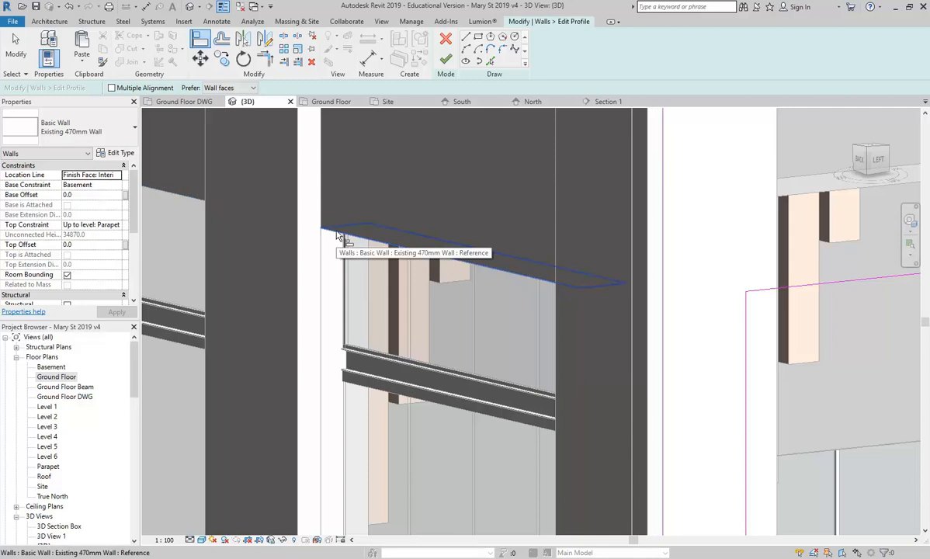
Step: Align the top of the side wall's second opening with the front corner bay's opening head and finish the profile
{"action": "left_click", "coordinate": [337, 235]}
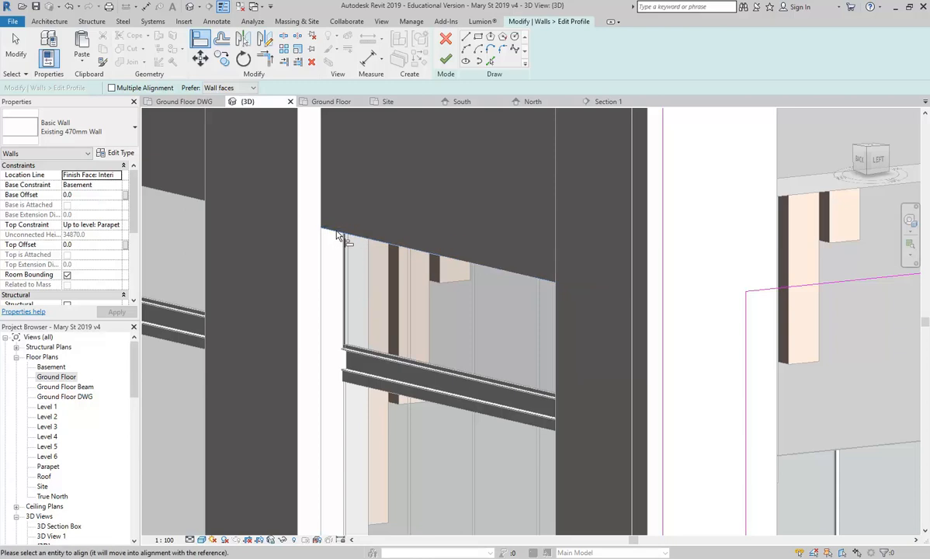
{"action": "scroll", "coordinate": [752, 347], "scroll_direction": "down", "scroll_amount": 1}
{"action": "middle_click_drag", "start_coordinate": [754, 347], "coordinate": [420, 362]}
{"action": "left_click", "coordinate": [786, 398]}
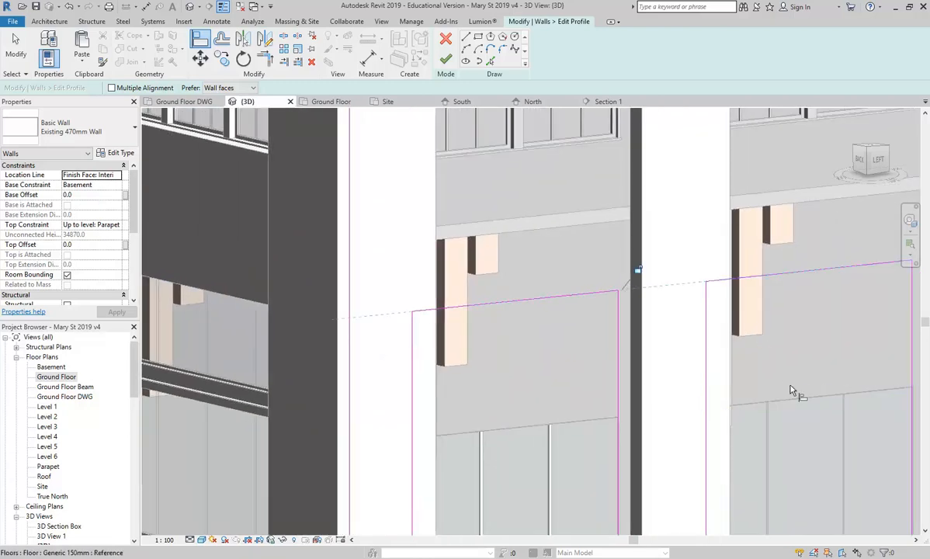
{"action": "scroll", "coordinate": [794, 391], "scroll_direction": "down", "scroll_amount": 2}
{"action": "middle_click_drag", "start_coordinate": [795, 395], "coordinate": [614, 365]}
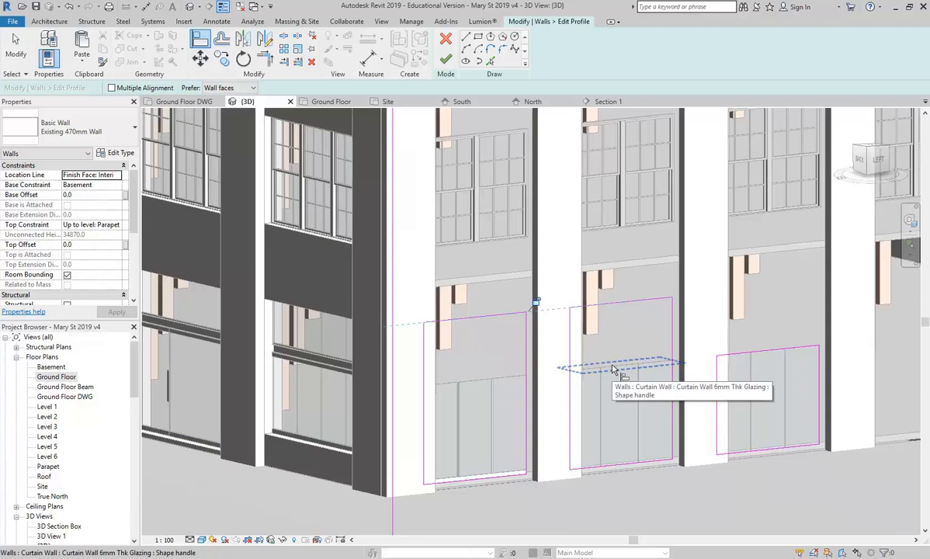
{"action": "left_click", "coordinate": [445, 60]}
{"action": "key", "text": "Escape"}
Step: Examine the side facade's first ground-floor openings and their glazing against the corner bay from outside
{"action": "scroll", "coordinate": [536, 350], "scroll_direction": "down", "scroll_amount": 3}
{"action": "middle_click_drag", "start_coordinate": [537, 349], "coordinate": [568, 347], "text": "shift"}
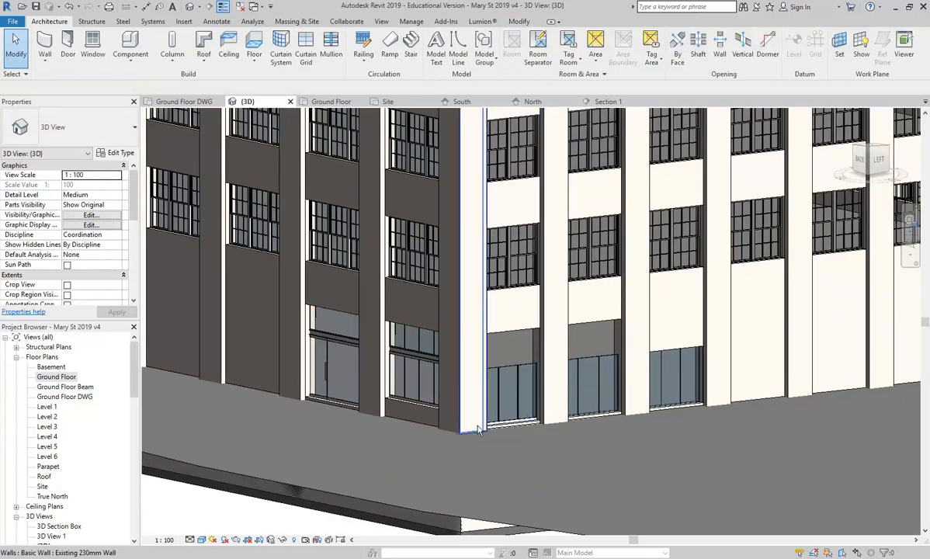
{"action": "scroll", "coordinate": [481, 404], "scroll_direction": "down", "scroll_amount": 2}
{"action": "scroll", "coordinate": [486, 348], "scroll_direction": "up", "scroll_amount": 4}
{"action": "middle_click_drag", "start_coordinate": [486, 348], "coordinate": [474, 313], "text": "shift"}
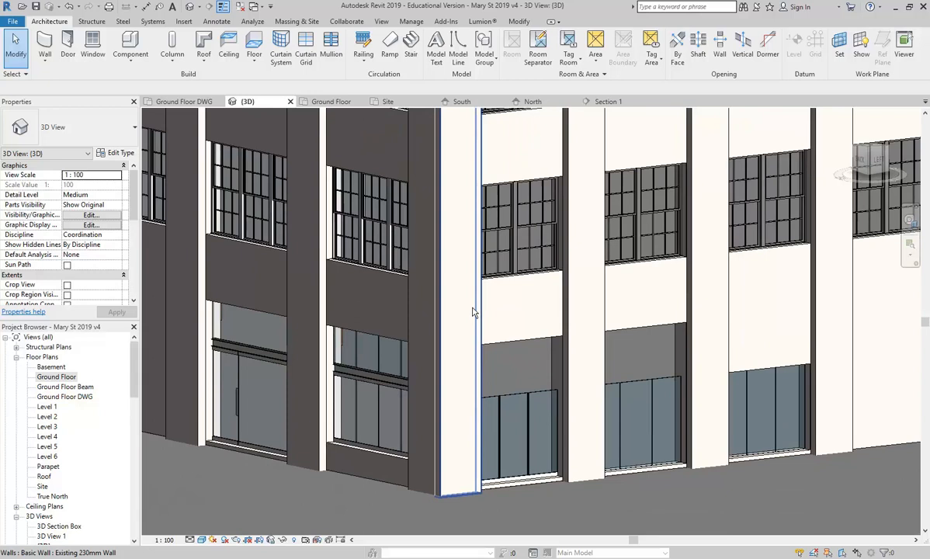
{"action": "middle_click_drag", "start_coordinate": [473, 312], "coordinate": [485, 277]}
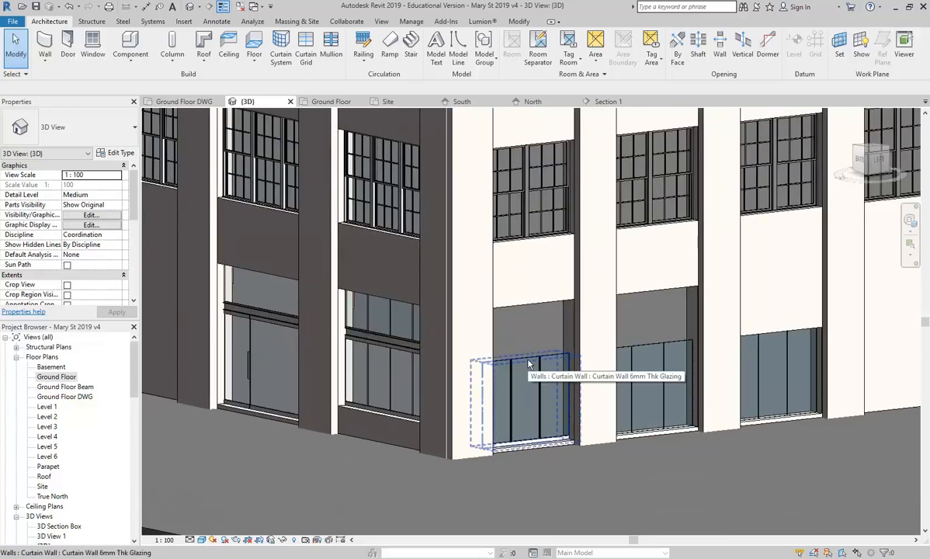